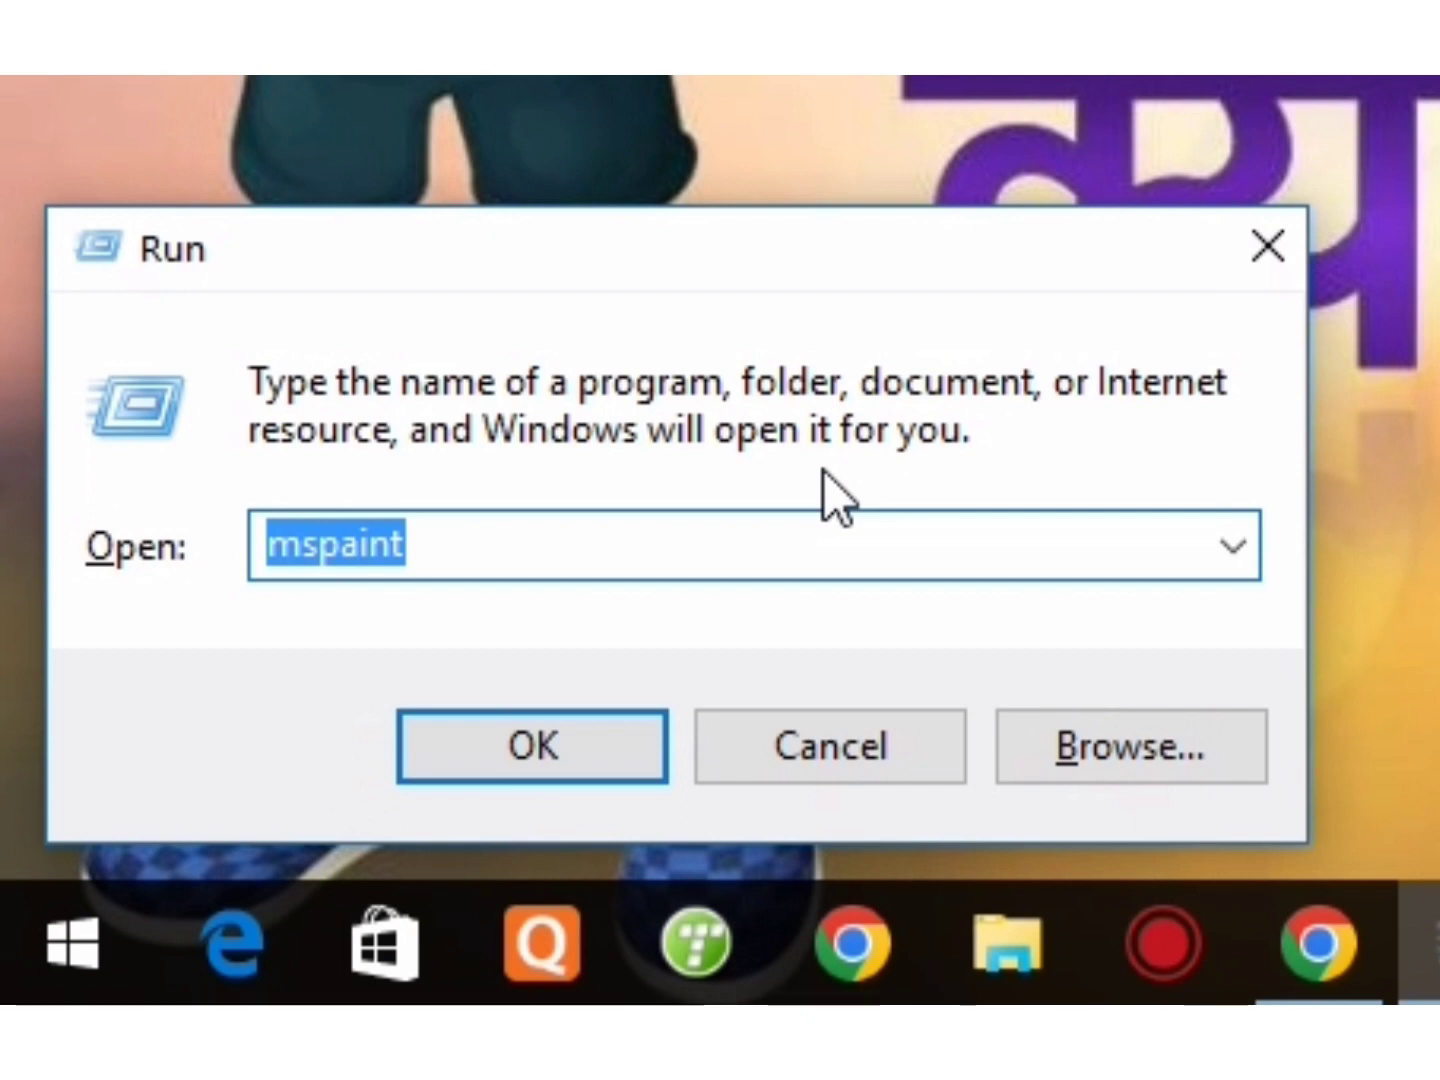
Run the winword command from the Windows Run dialog to launch Microsoft Word.
{"action": "type", "text": "win"}
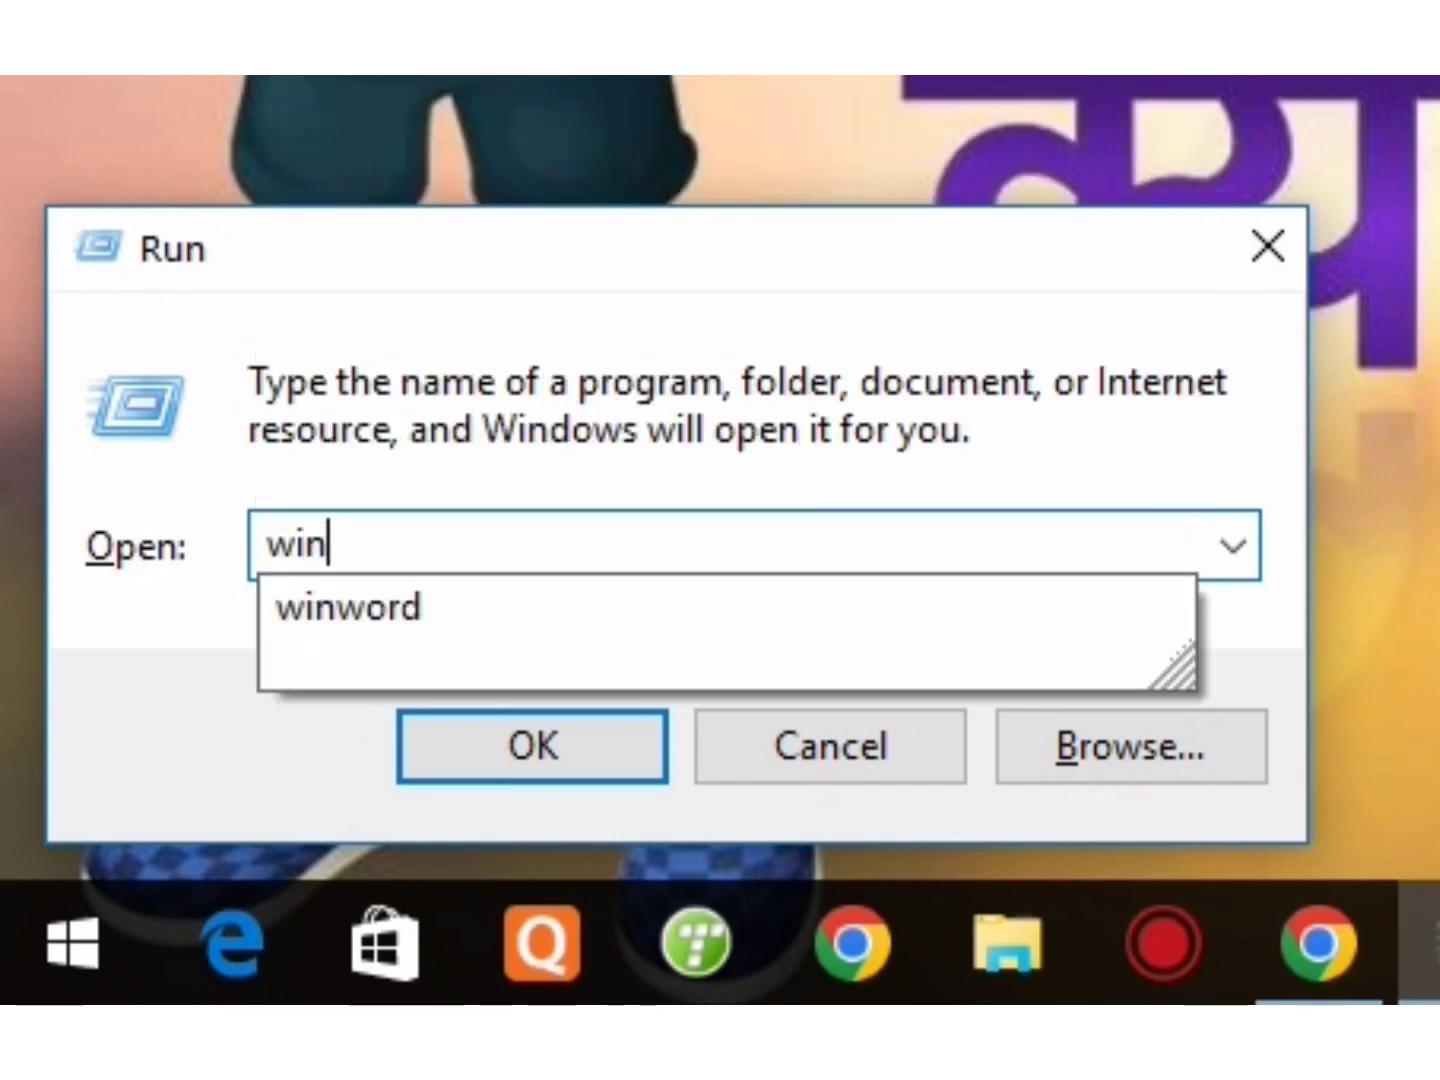
{"action": "type", "text": "word"}
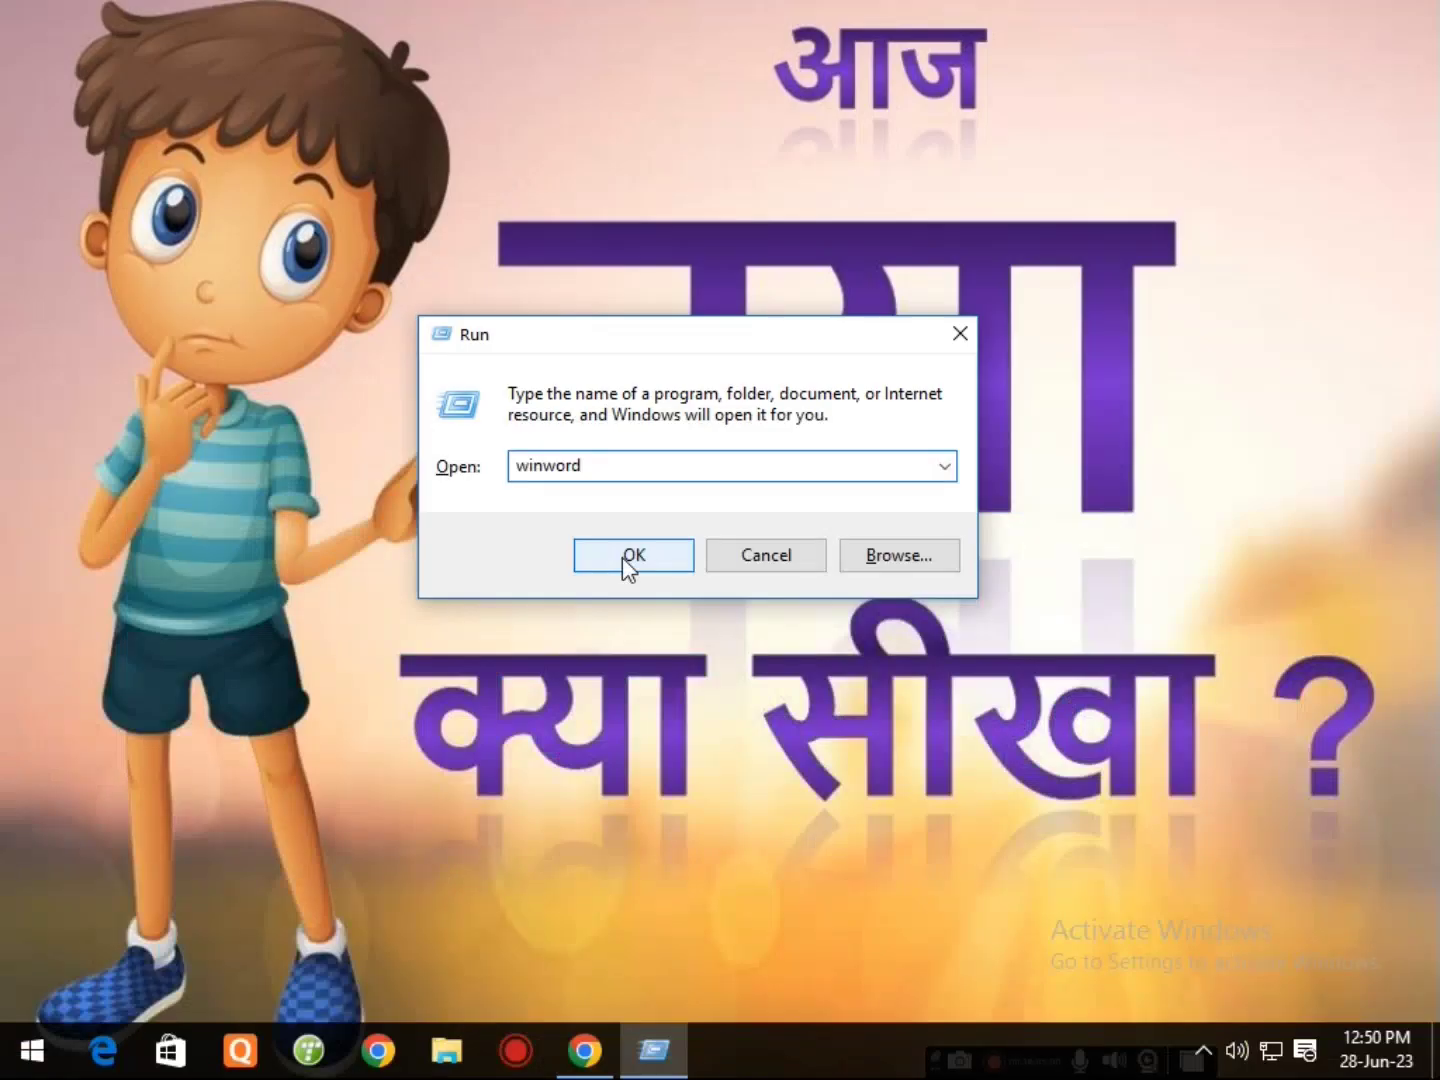
{"action": "left_click", "coordinate": [632, 555]}
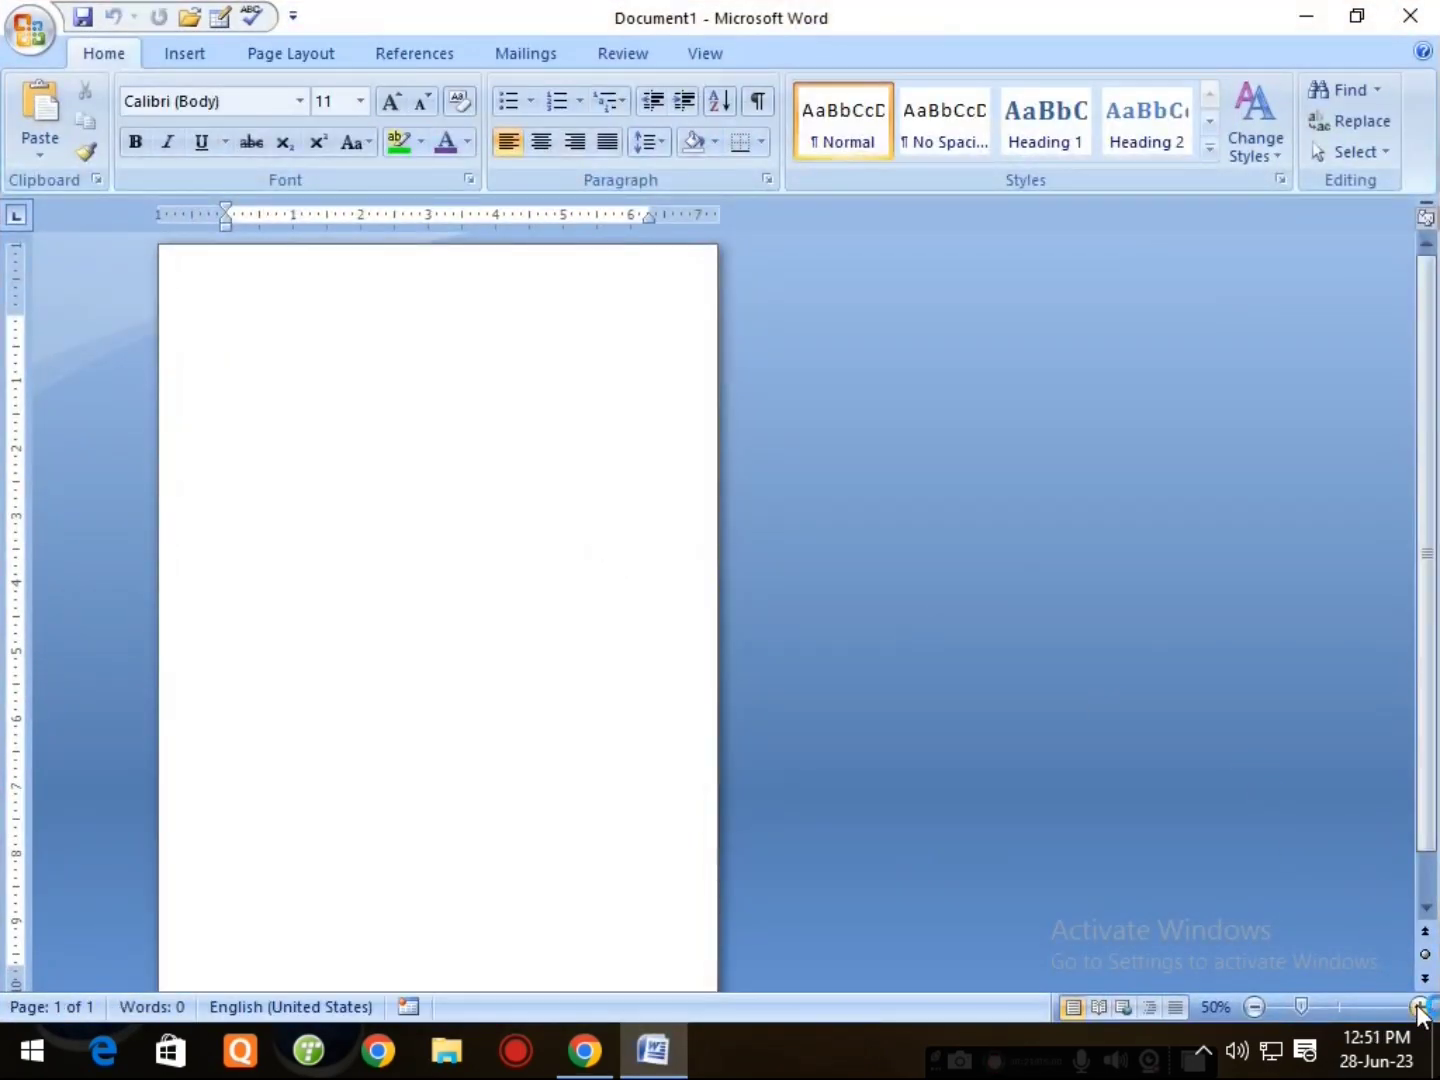
Enlarge the page view to 60% zoom.
{"action": "left_click", "coordinate": [1420, 1007]}
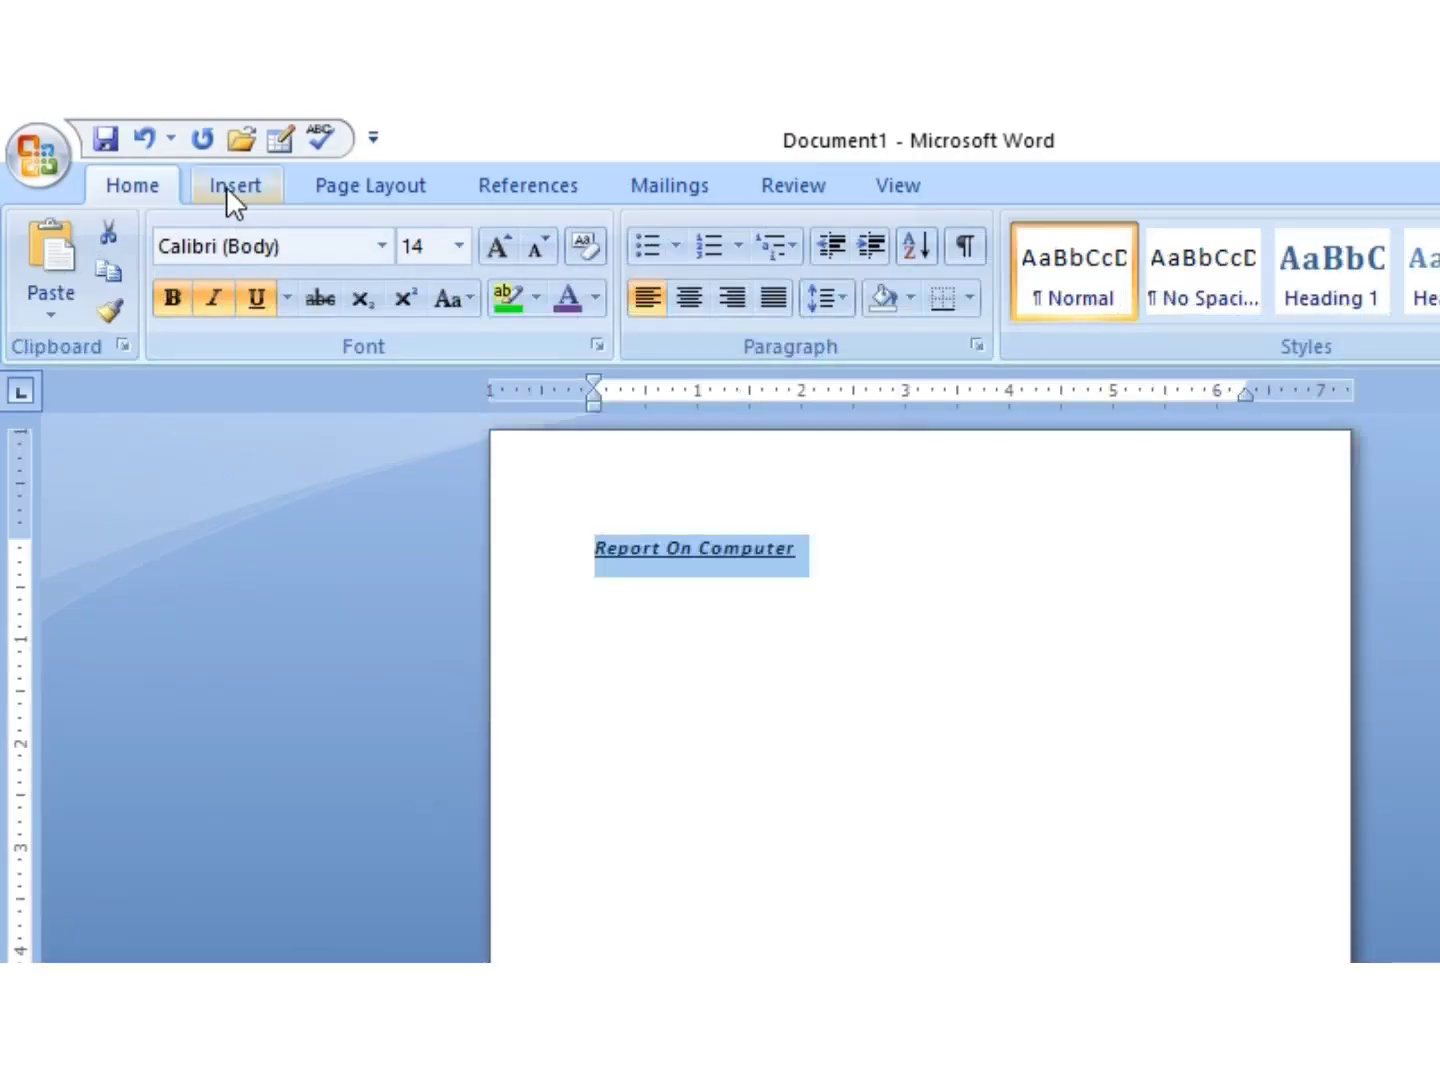
Show the Insert ribbon commands and scroll through the single-page document.
{"action": "left_click", "coordinate": [228, 190]}
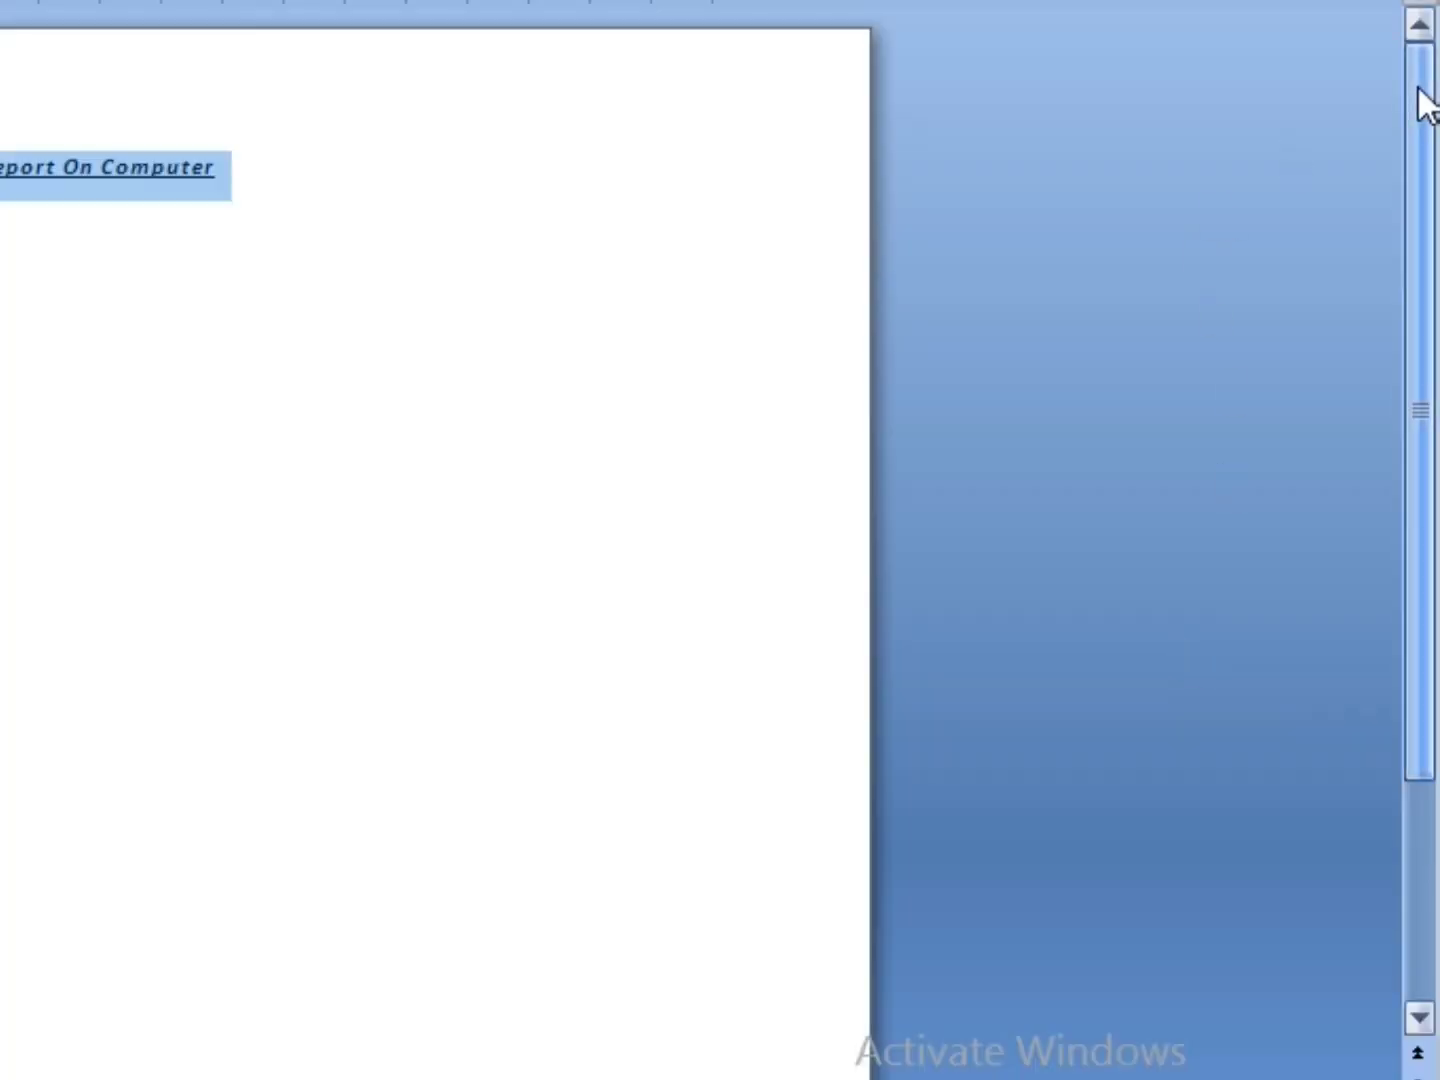
{"action": "left_click_drag", "start_coordinate": [1426, 101], "coordinate": [1436, 72]}
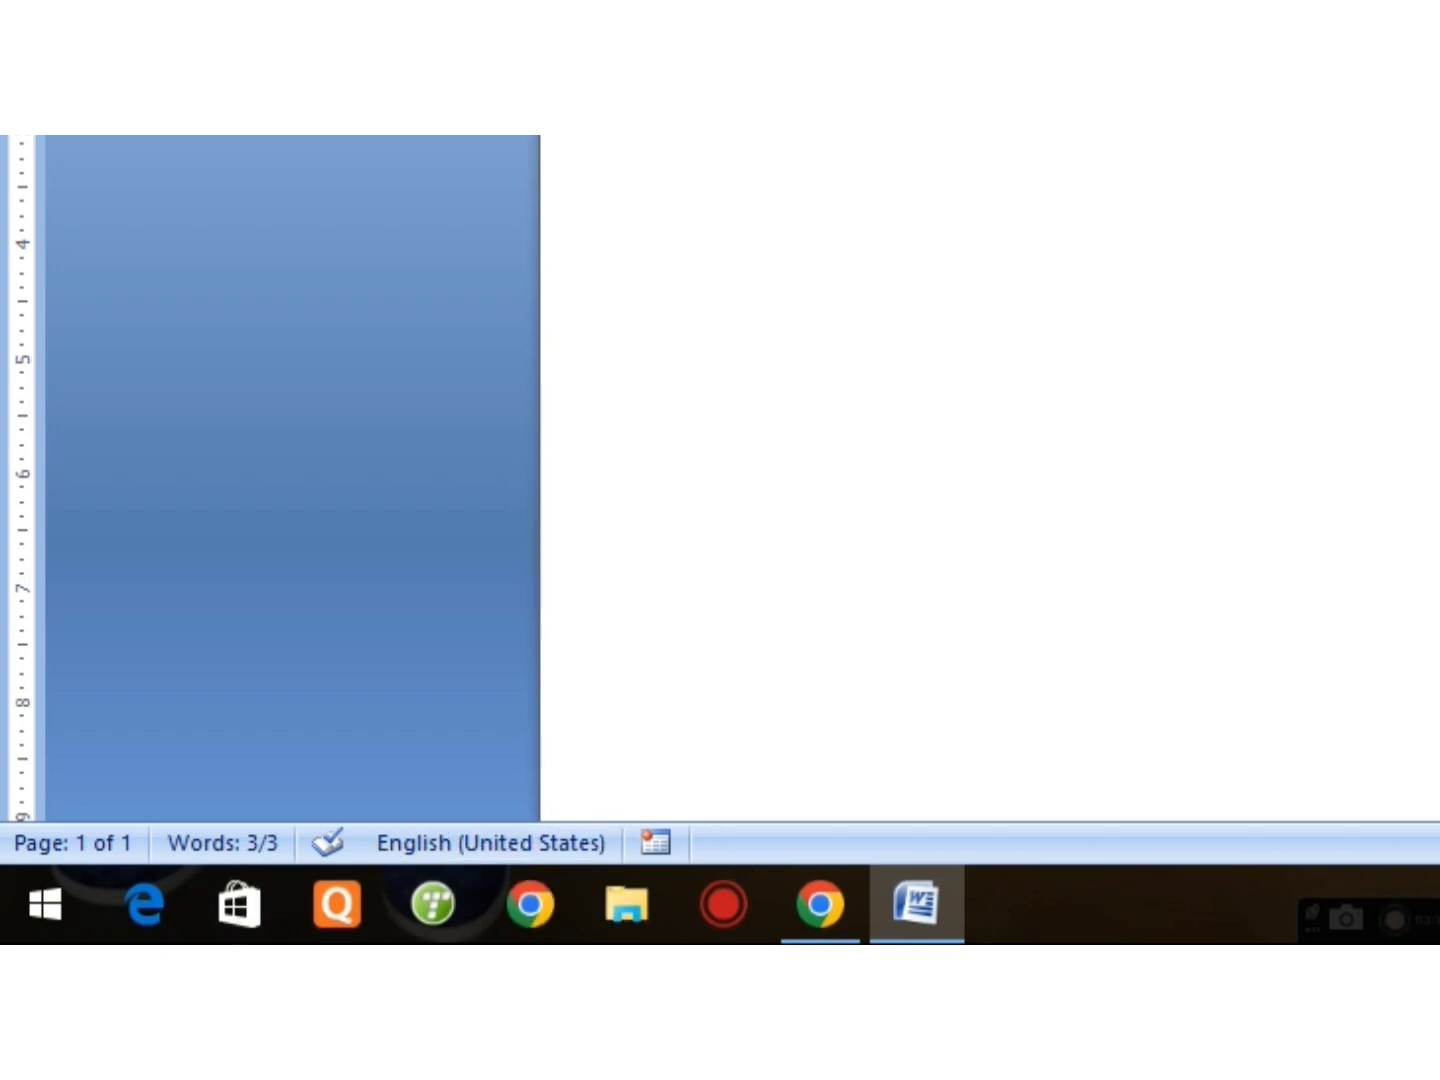
Zoom the page out to 40% and back to 60%, then minimize Word to the taskbar.
{"action": "scroll", "coordinate": [720, 481], "scroll_direction": "down", "scroll_amount": 1}
{"action": "scroll", "coordinate": [720, 480], "scroll_direction": "down", "scroll_amount": 1}
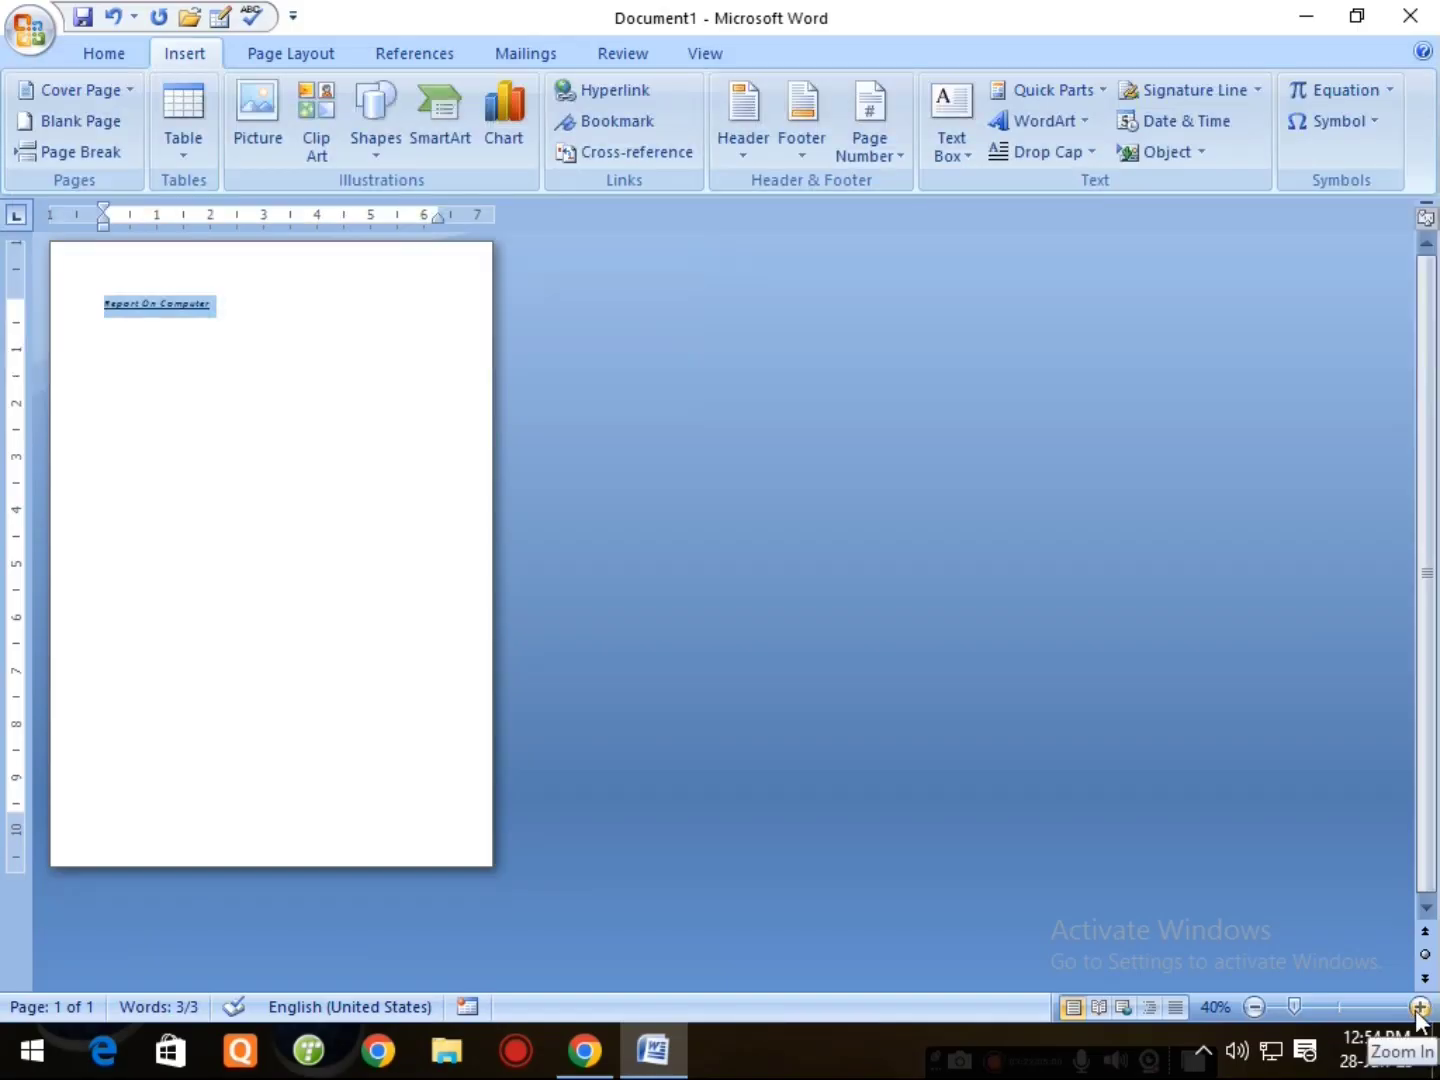
{"action": "left_click", "coordinate": [1419, 1007]}
{"action": "left_click", "coordinate": [1255, 1007]}
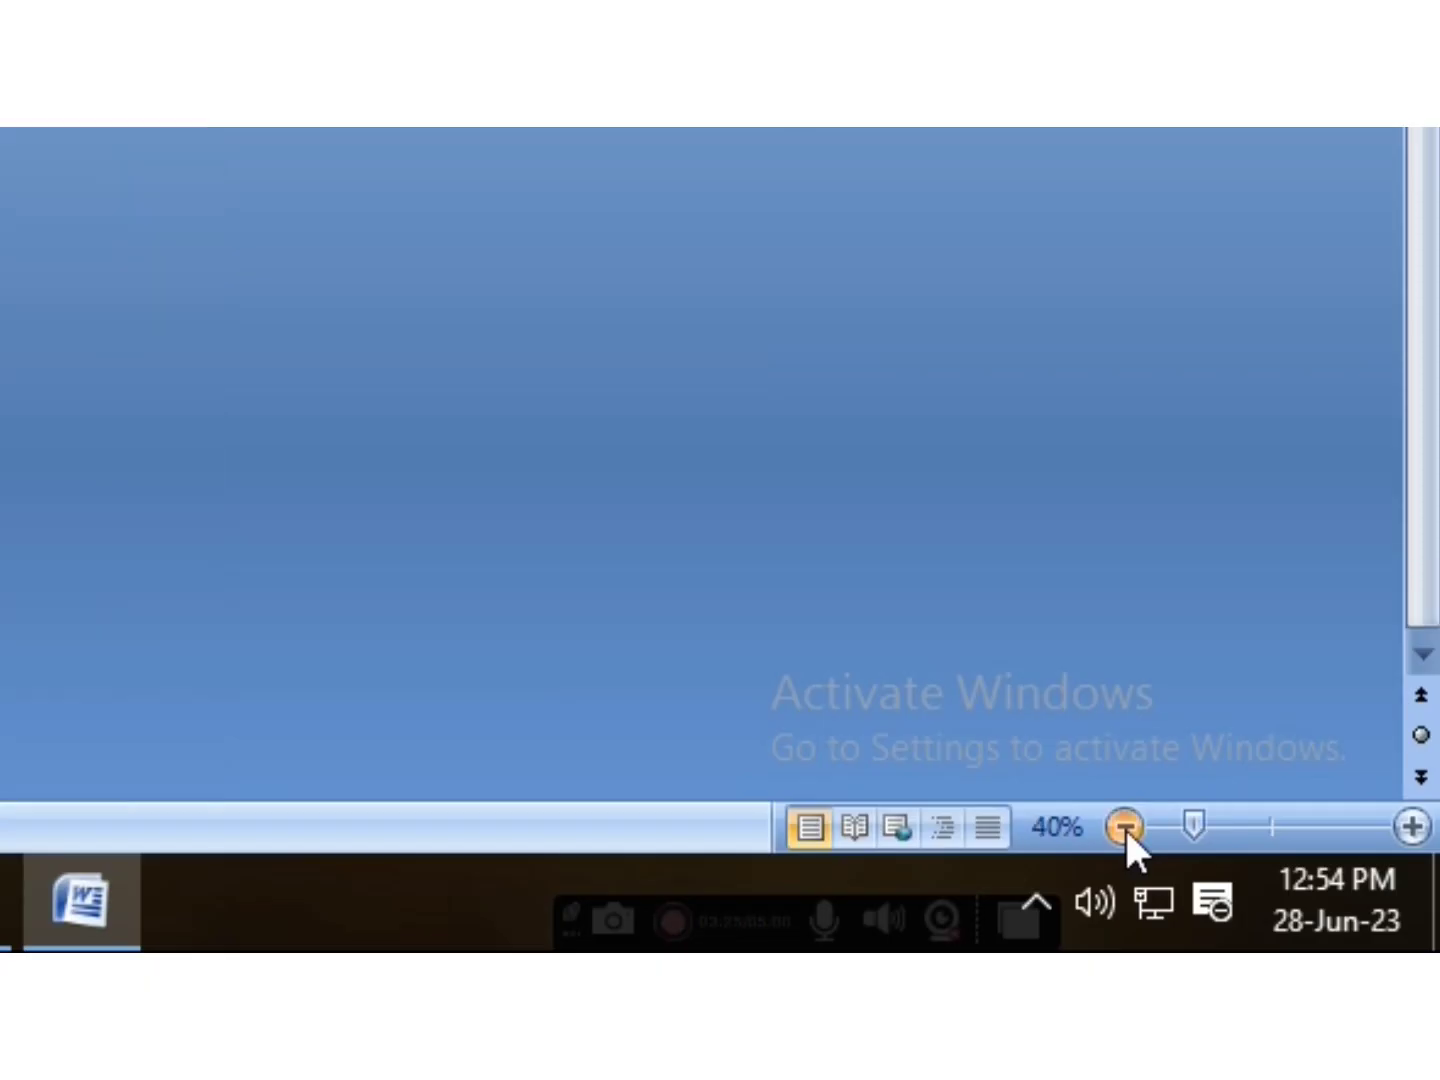
{"action": "left_click", "coordinate": [1415, 826]}
{"action": "left_click", "coordinate": [1414, 826]}
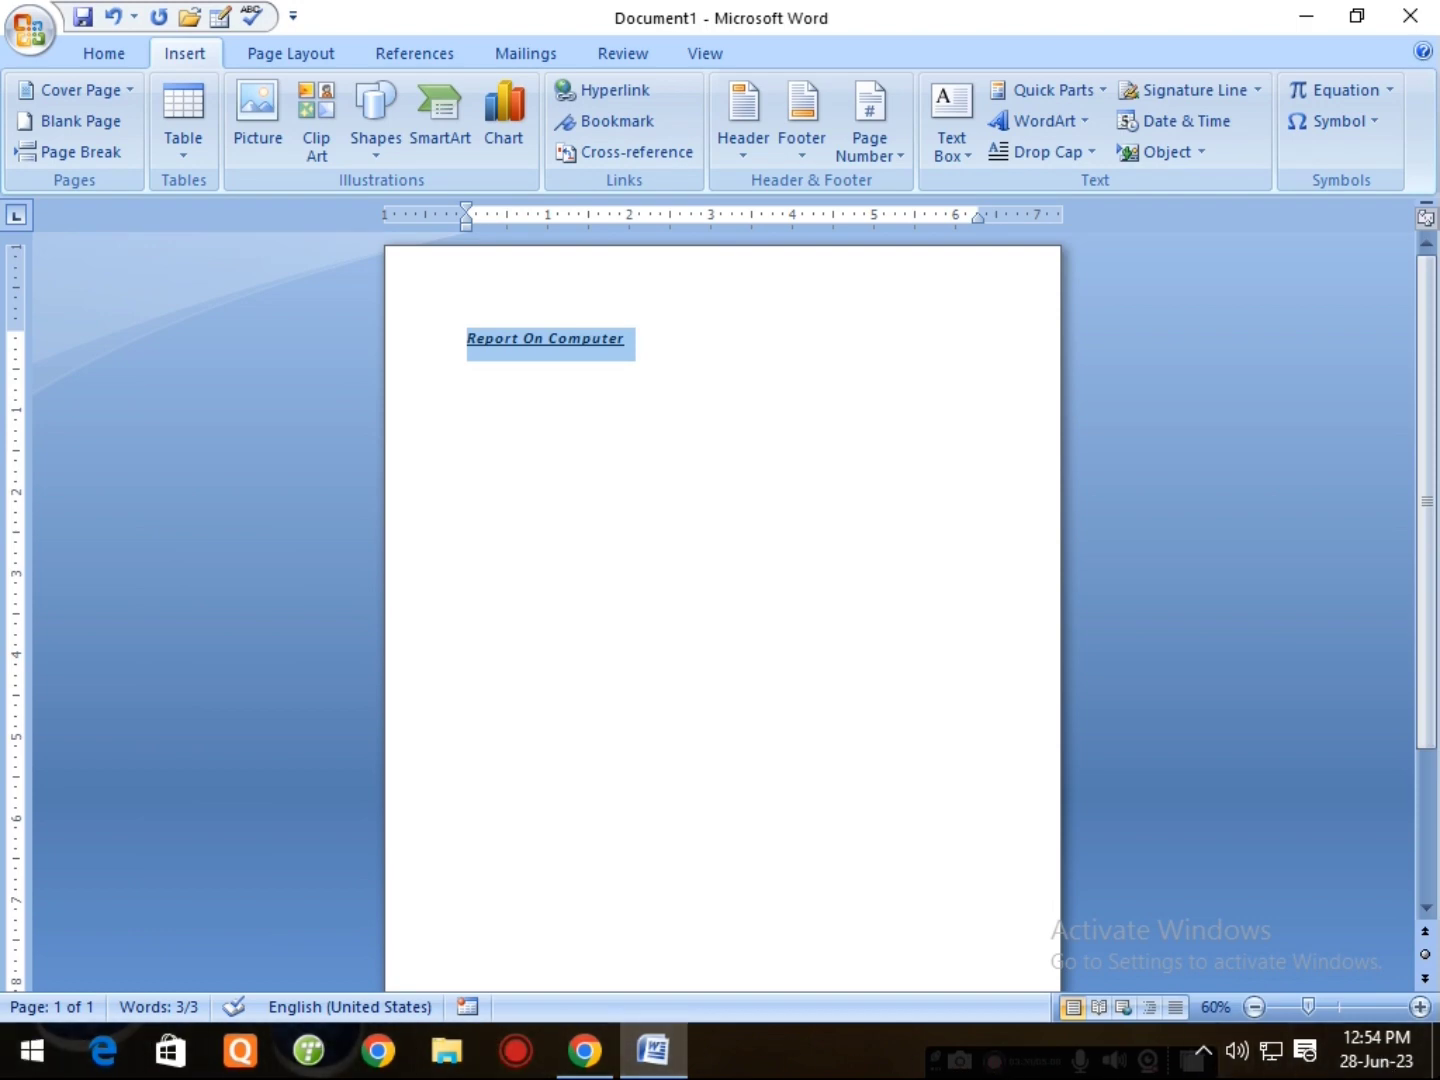
{"action": "left_click", "coordinate": [652, 1050]}
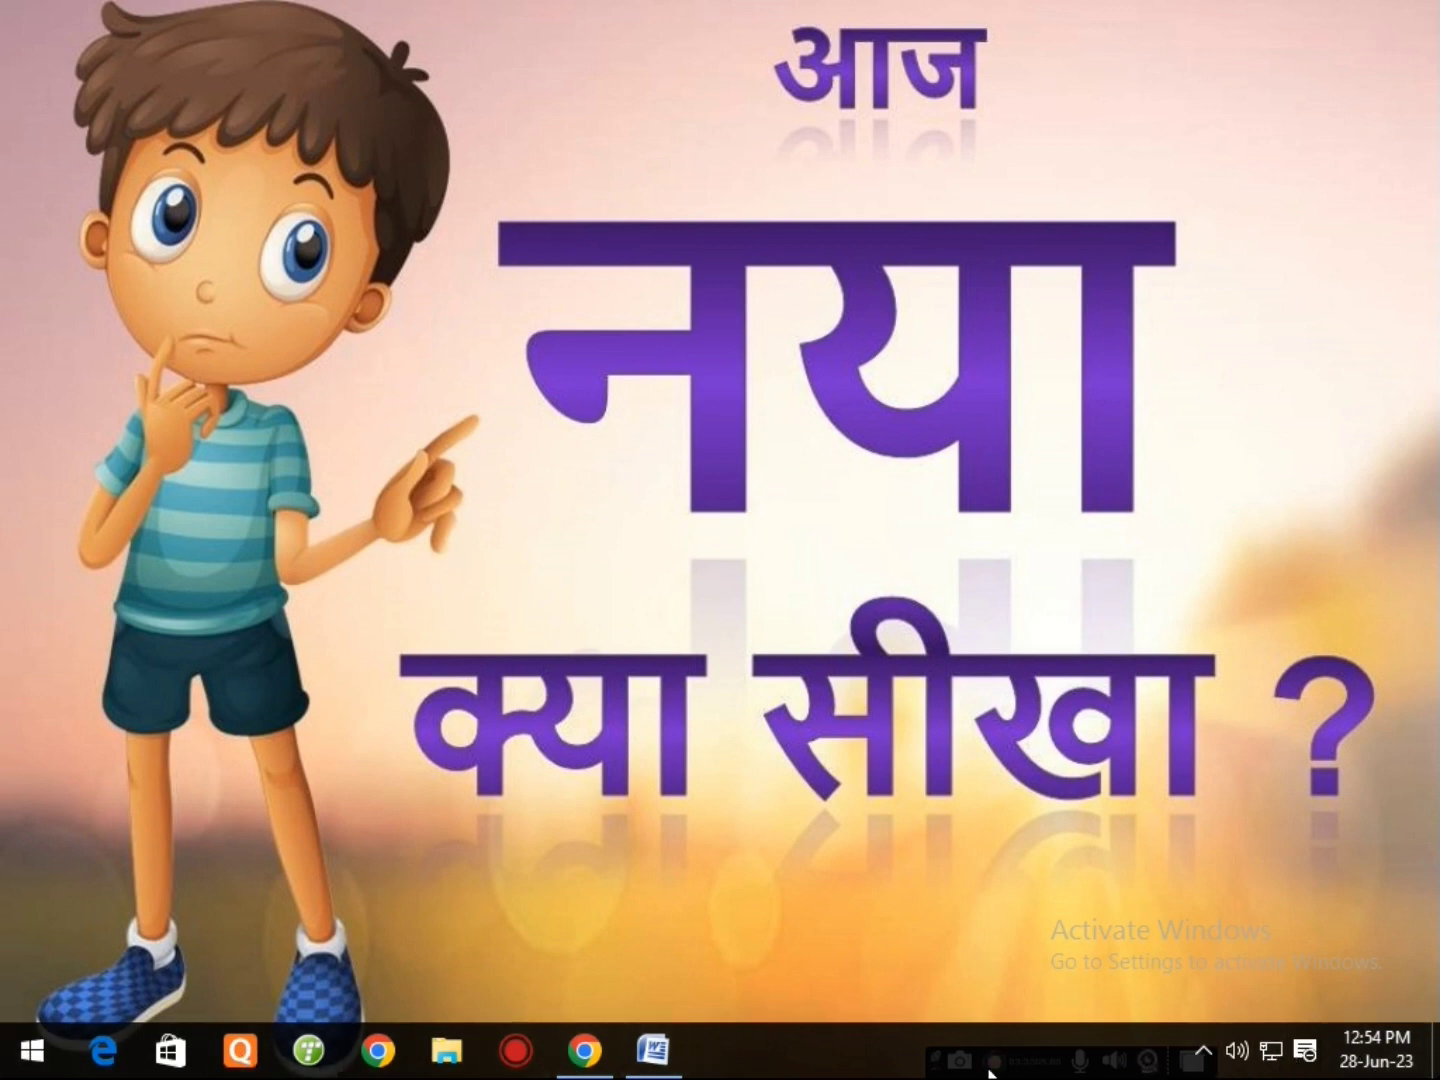
Restore Word from the taskbar, minimize and restore it again, then restore down and maximize it.
{"action": "left_click", "coordinate": [653, 1050]}
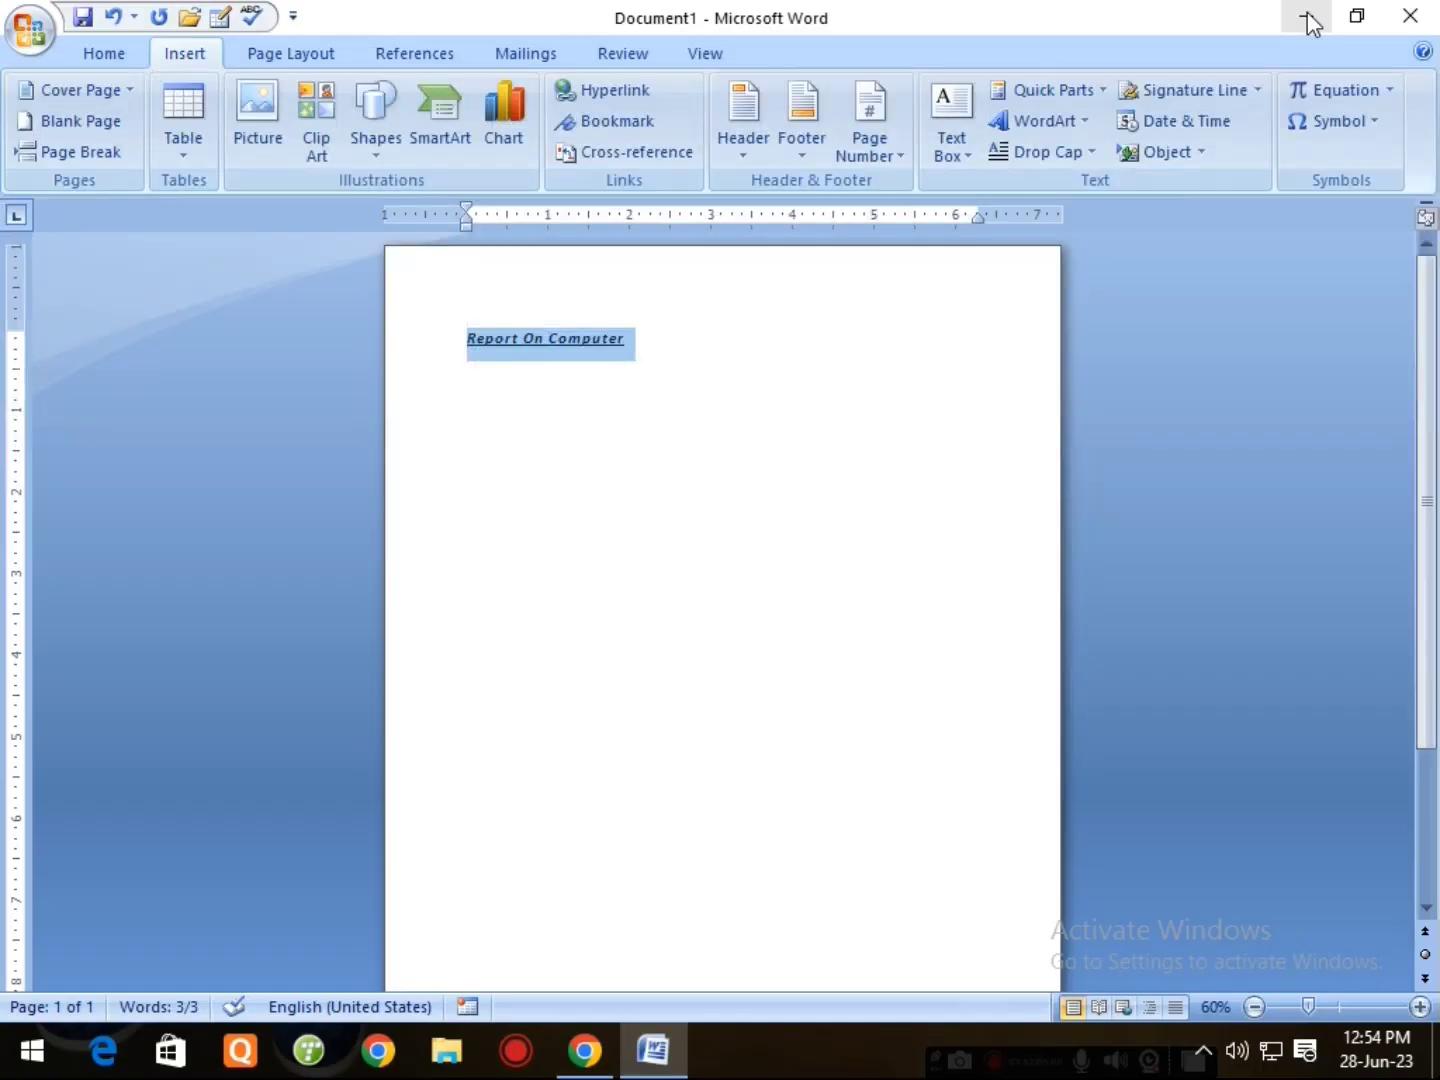
{"action": "left_click", "coordinate": [1156, 145]}
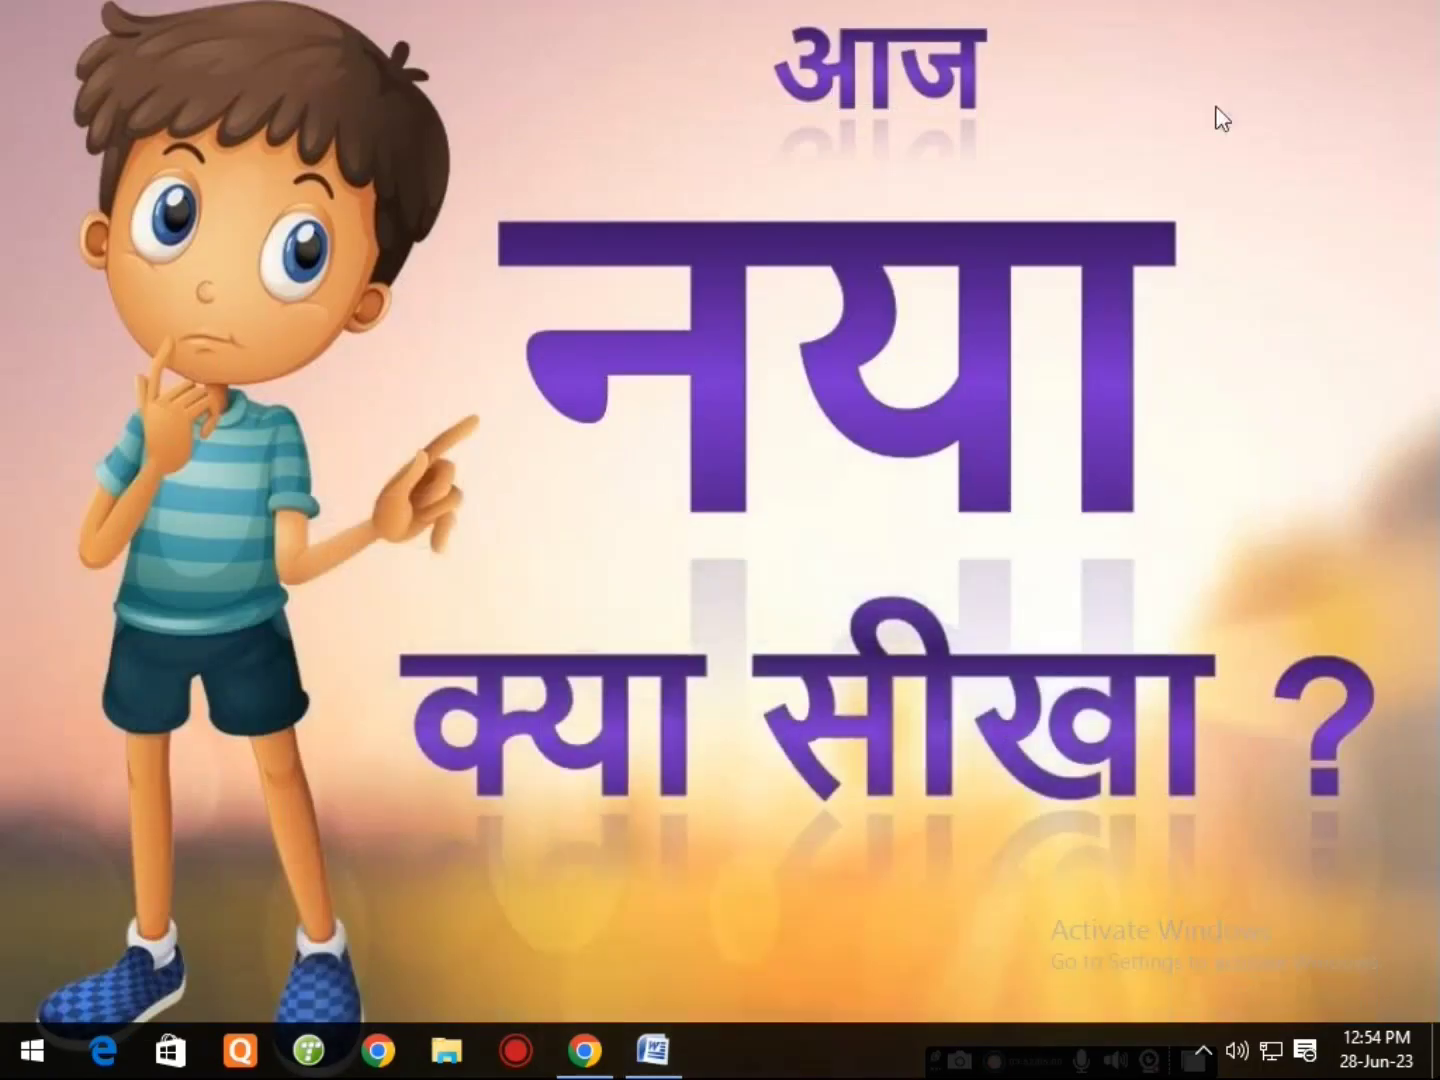
{"action": "left_click", "coordinate": [654, 1052]}
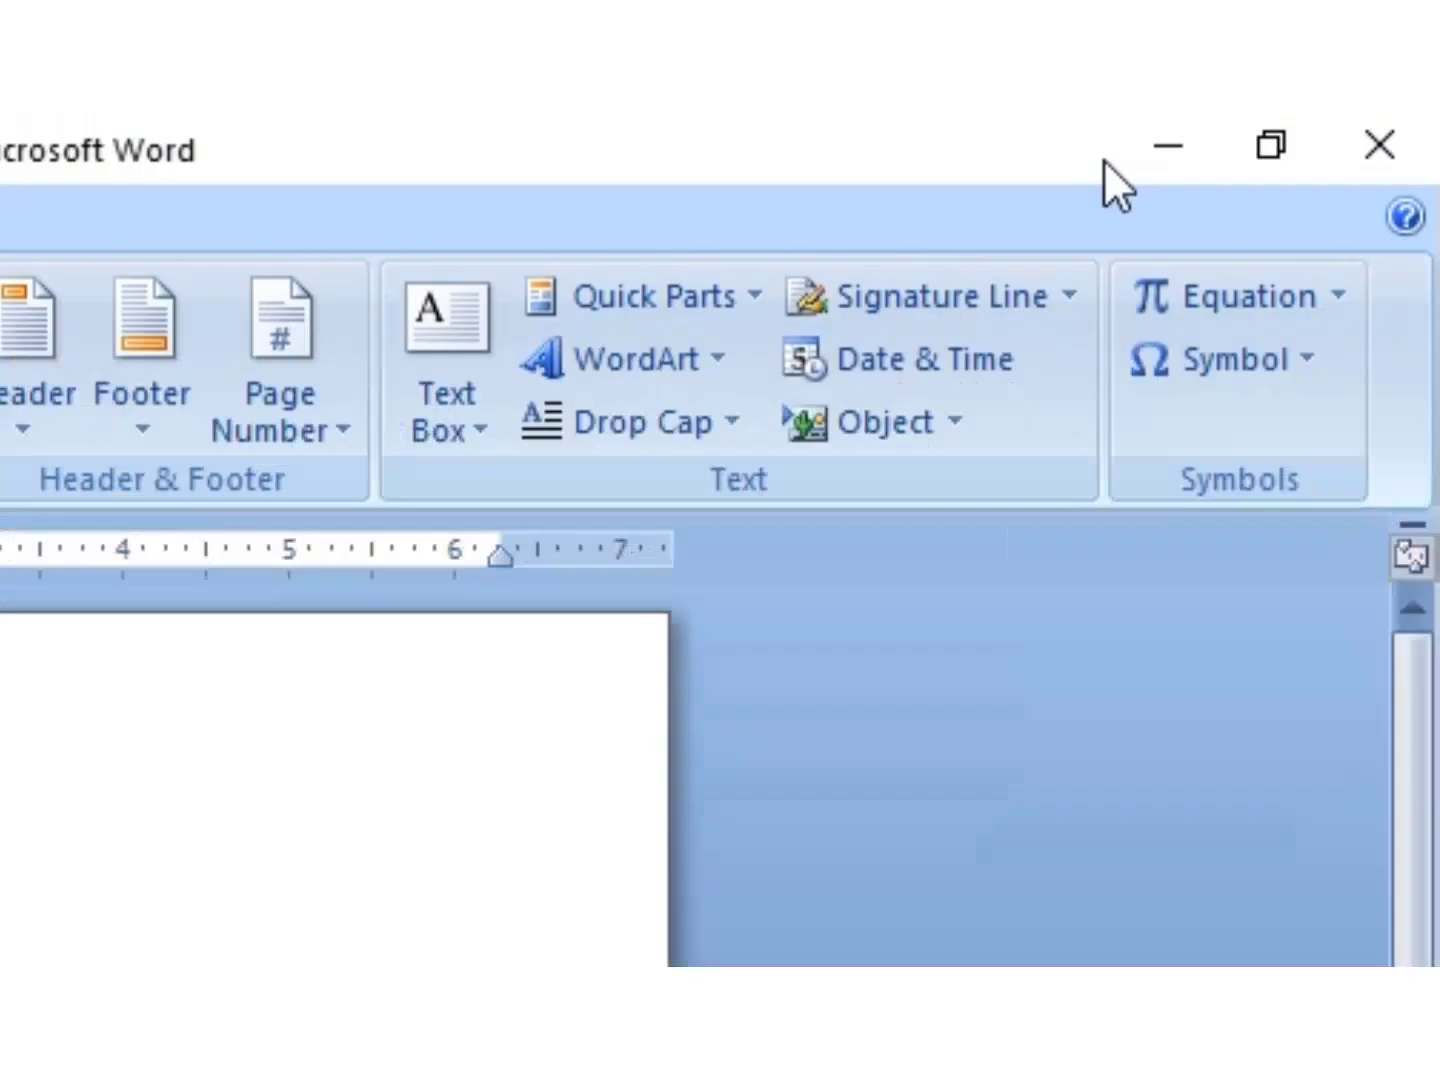
{"action": "left_click", "coordinate": [1264, 145]}
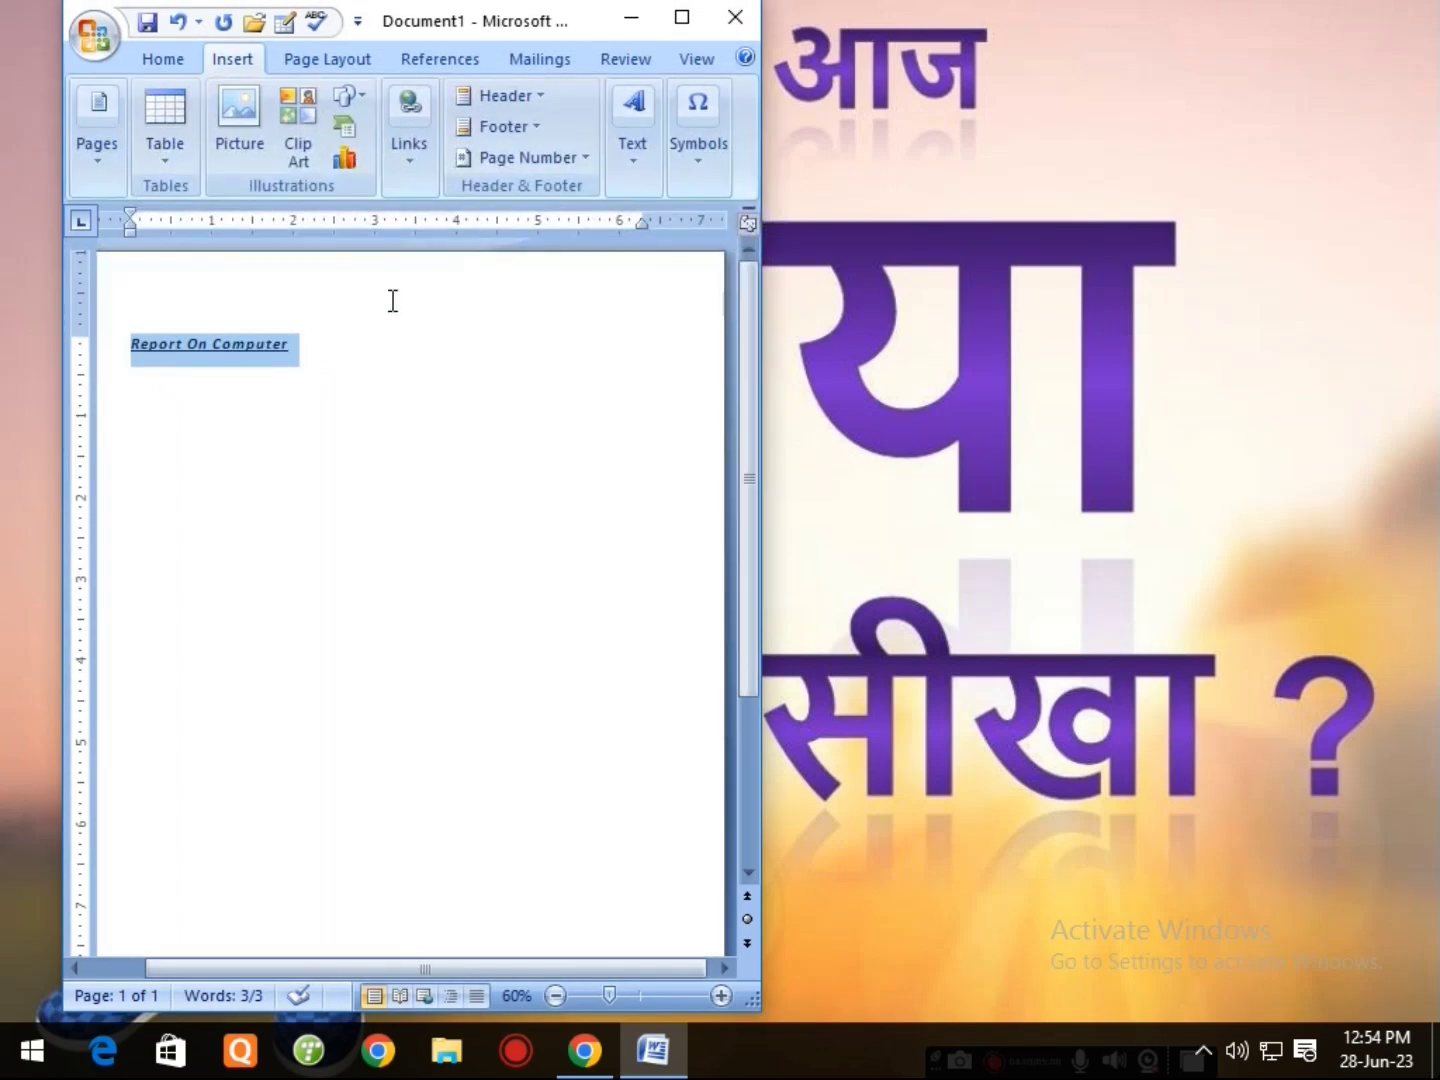
{"action": "left_click", "coordinate": [683, 20]}
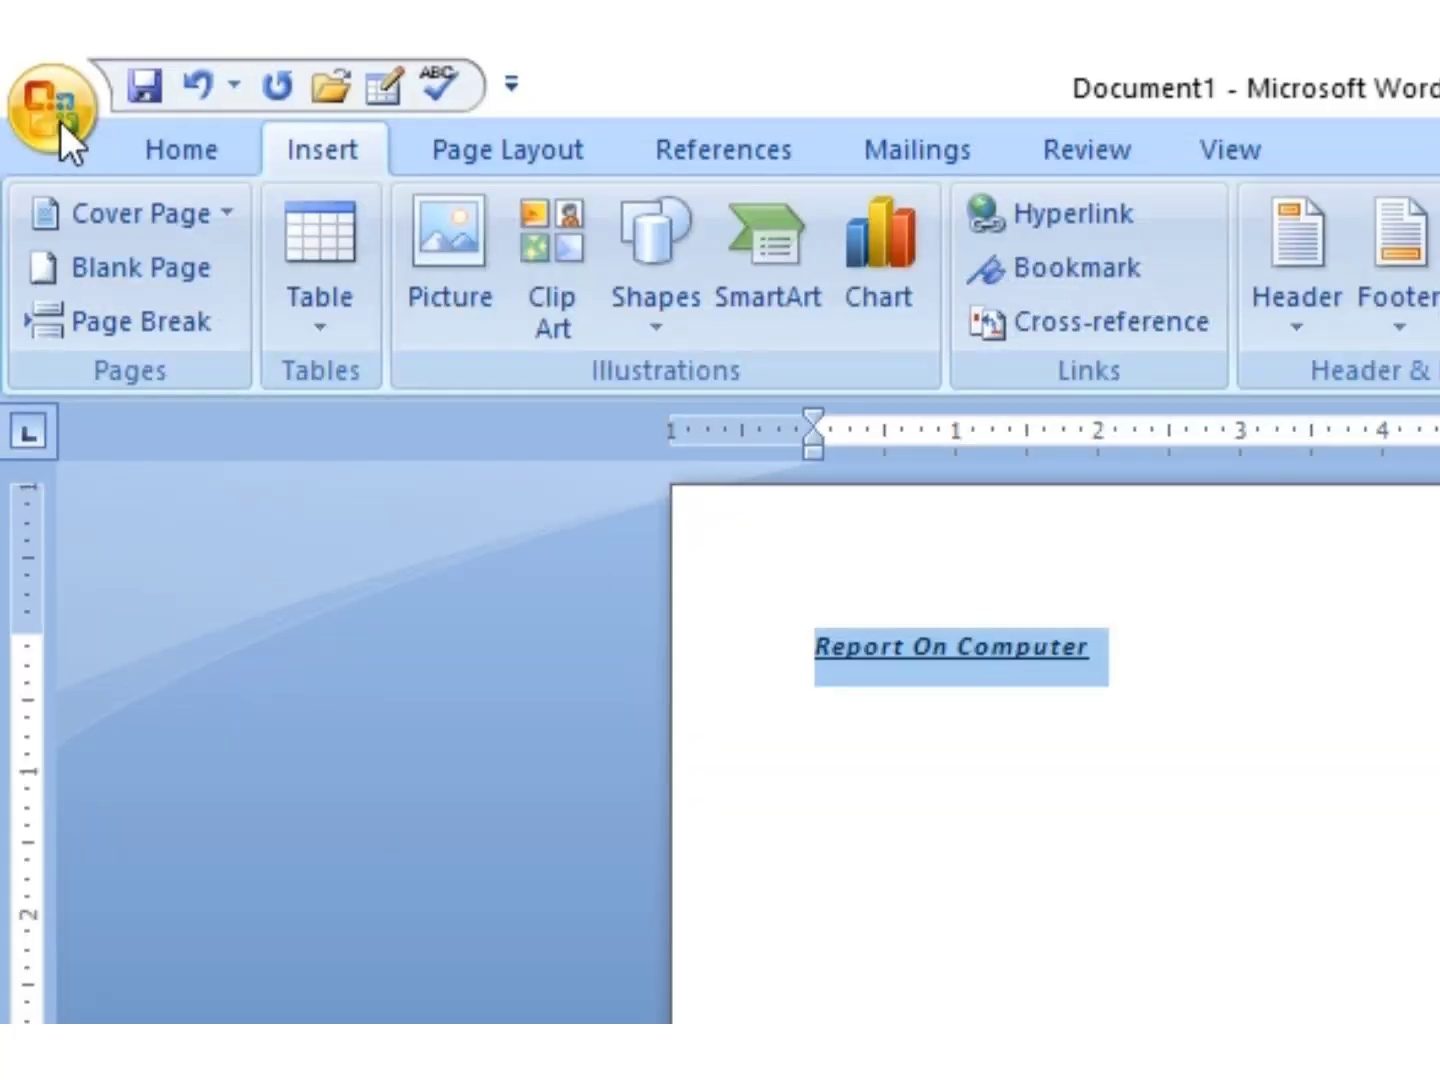
Open and close the Office Button menu a few times, leaving it open on the print choices.
{"action": "left_click", "coordinate": [34, 37]}
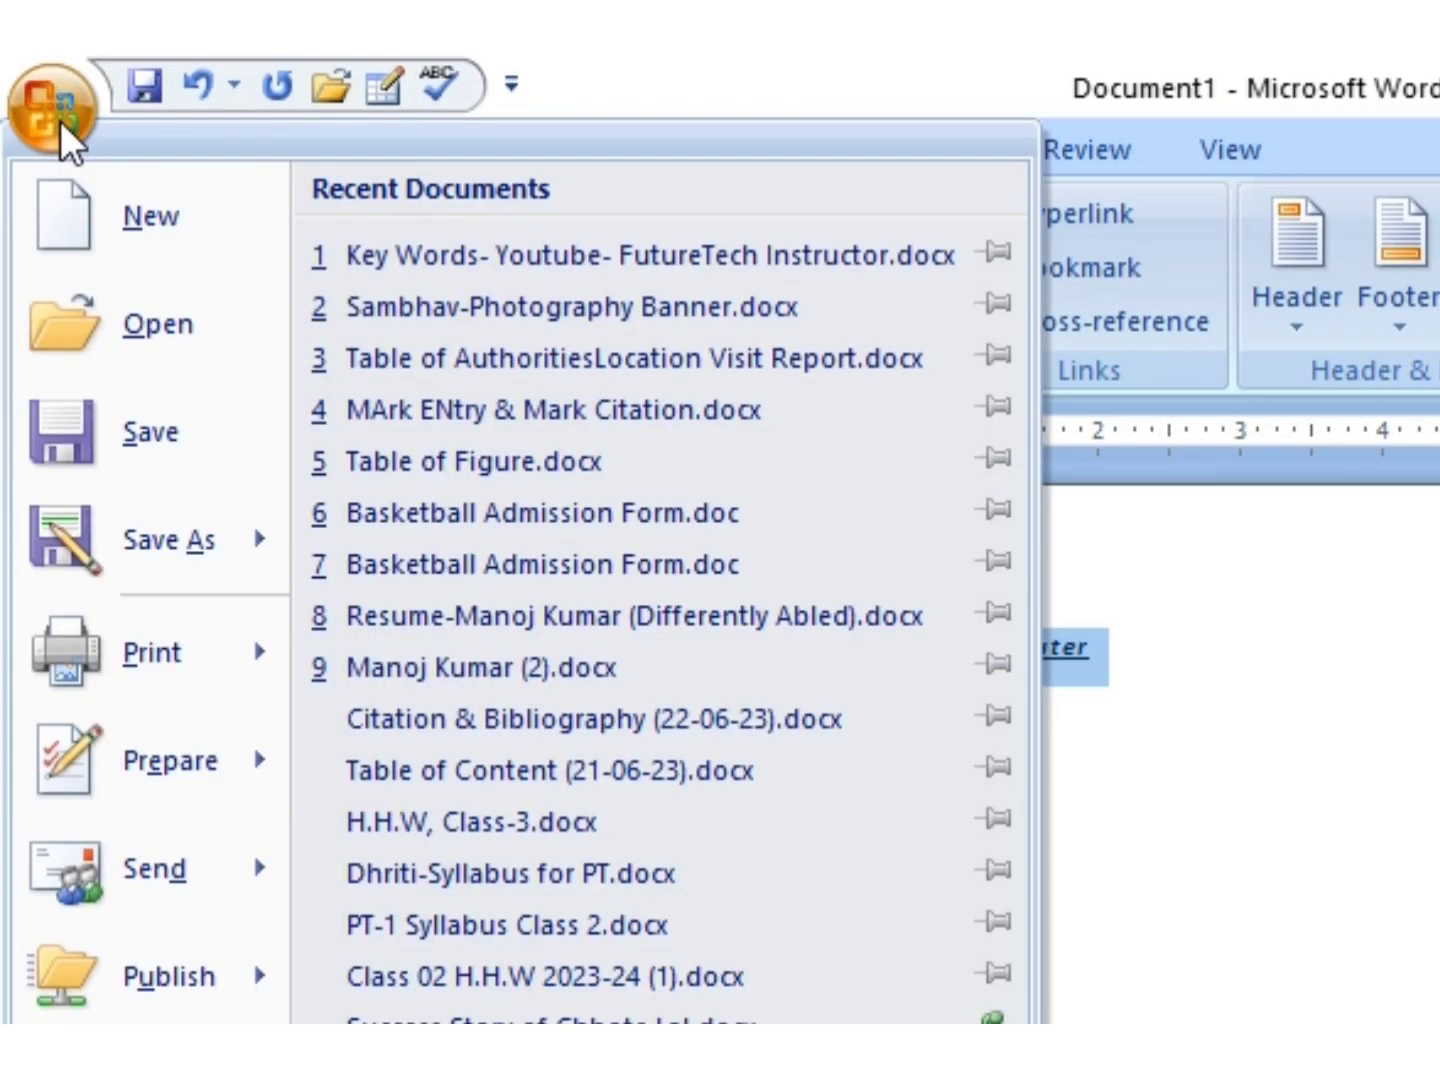
{"action": "left_click", "coordinate": [645, 72]}
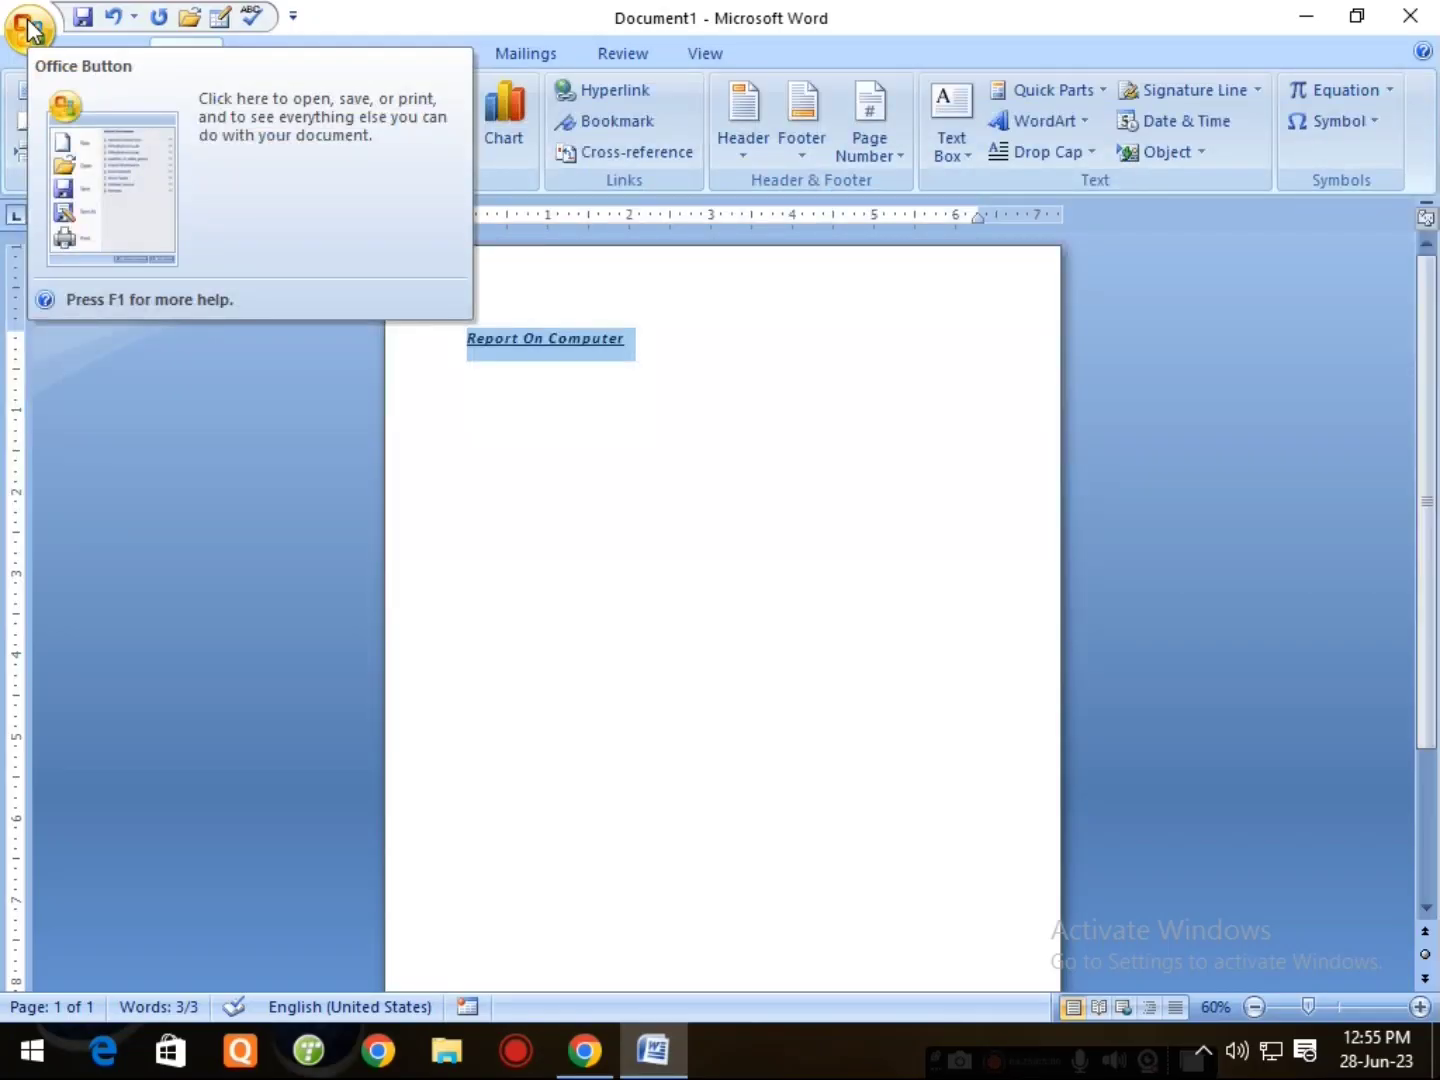
{"action": "left_click", "coordinate": [30, 28]}
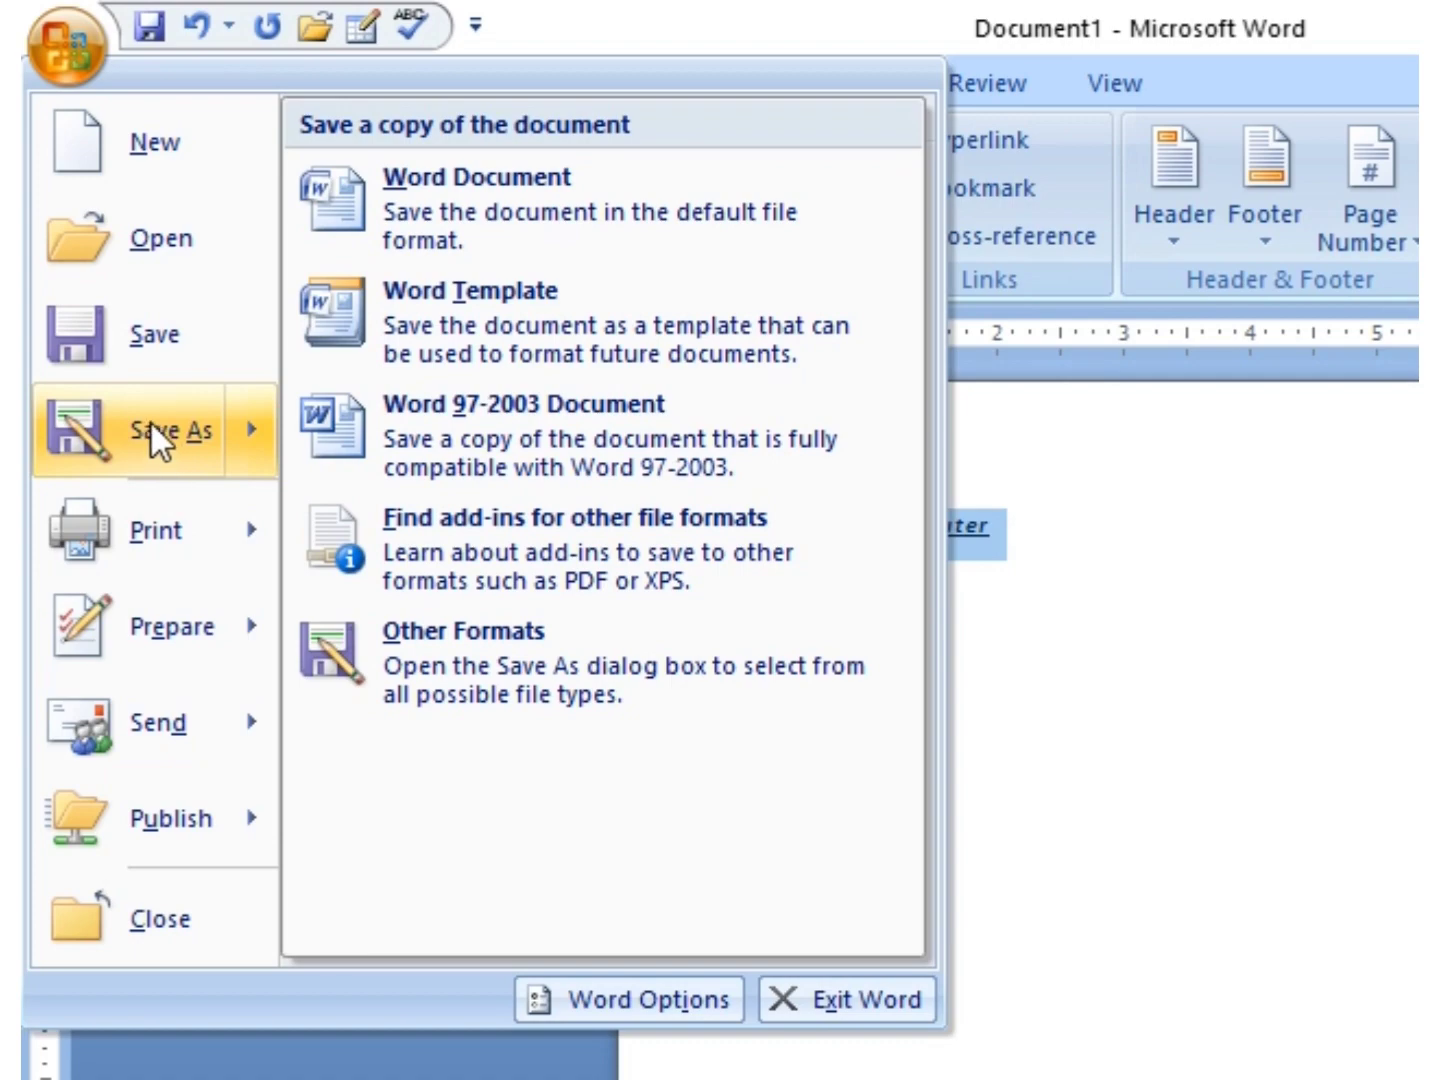
{"action": "mouse_move", "coordinate": [169, 431]}
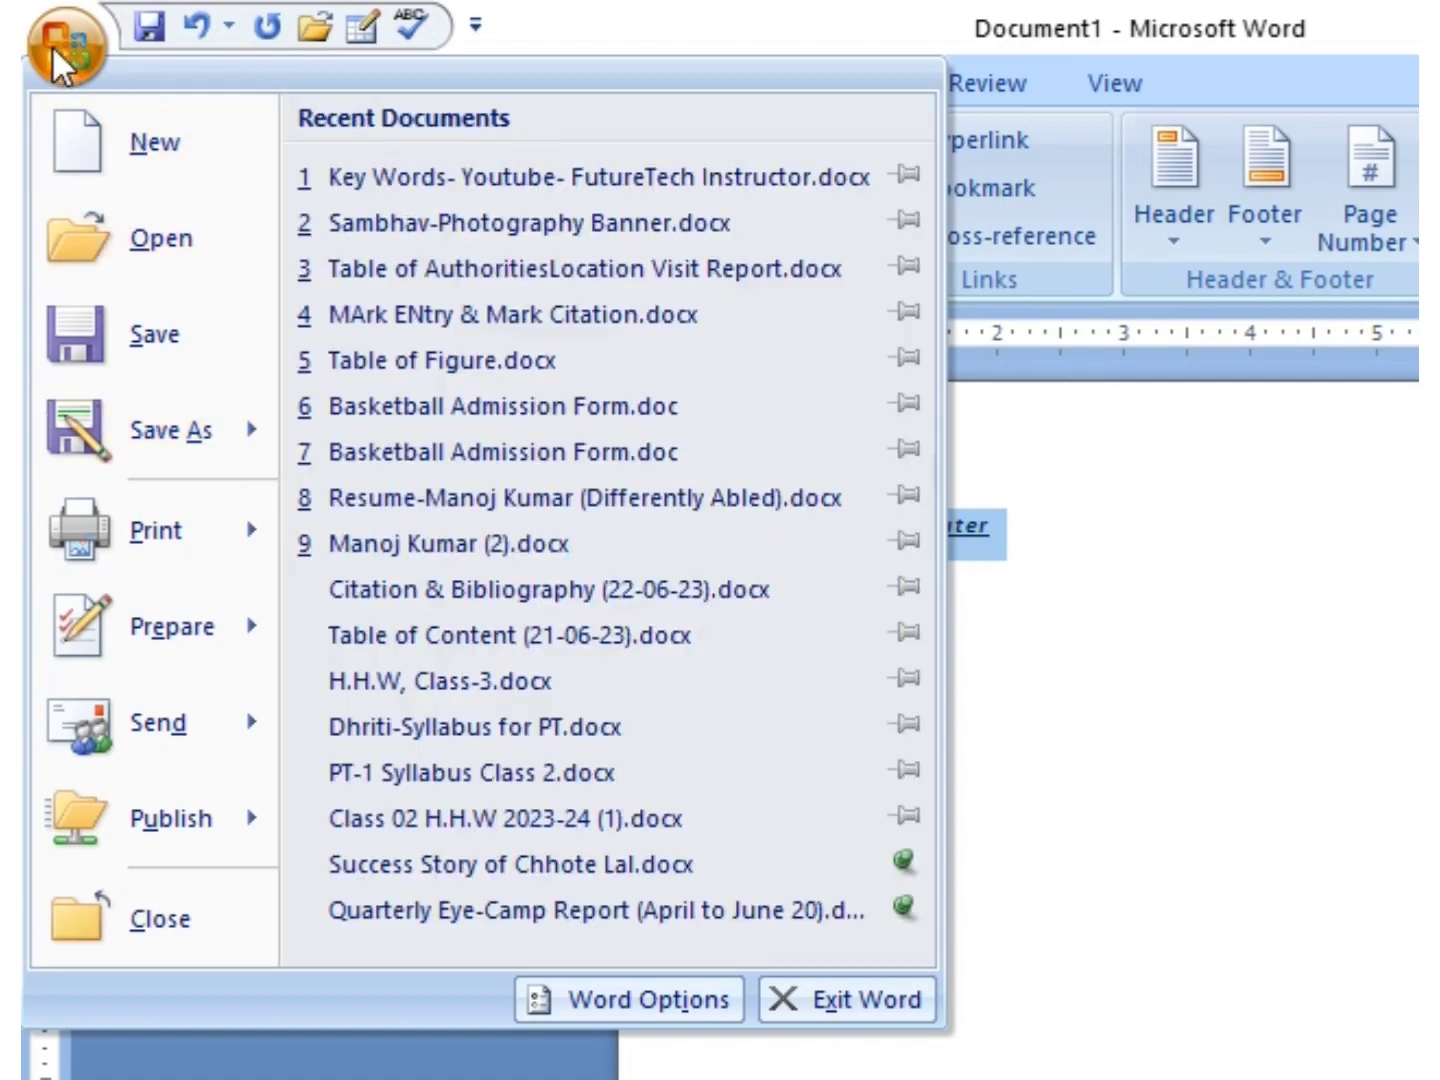
{"action": "left_click", "coordinate": [59, 40]}
{"action": "left_click", "coordinate": [58, 40]}
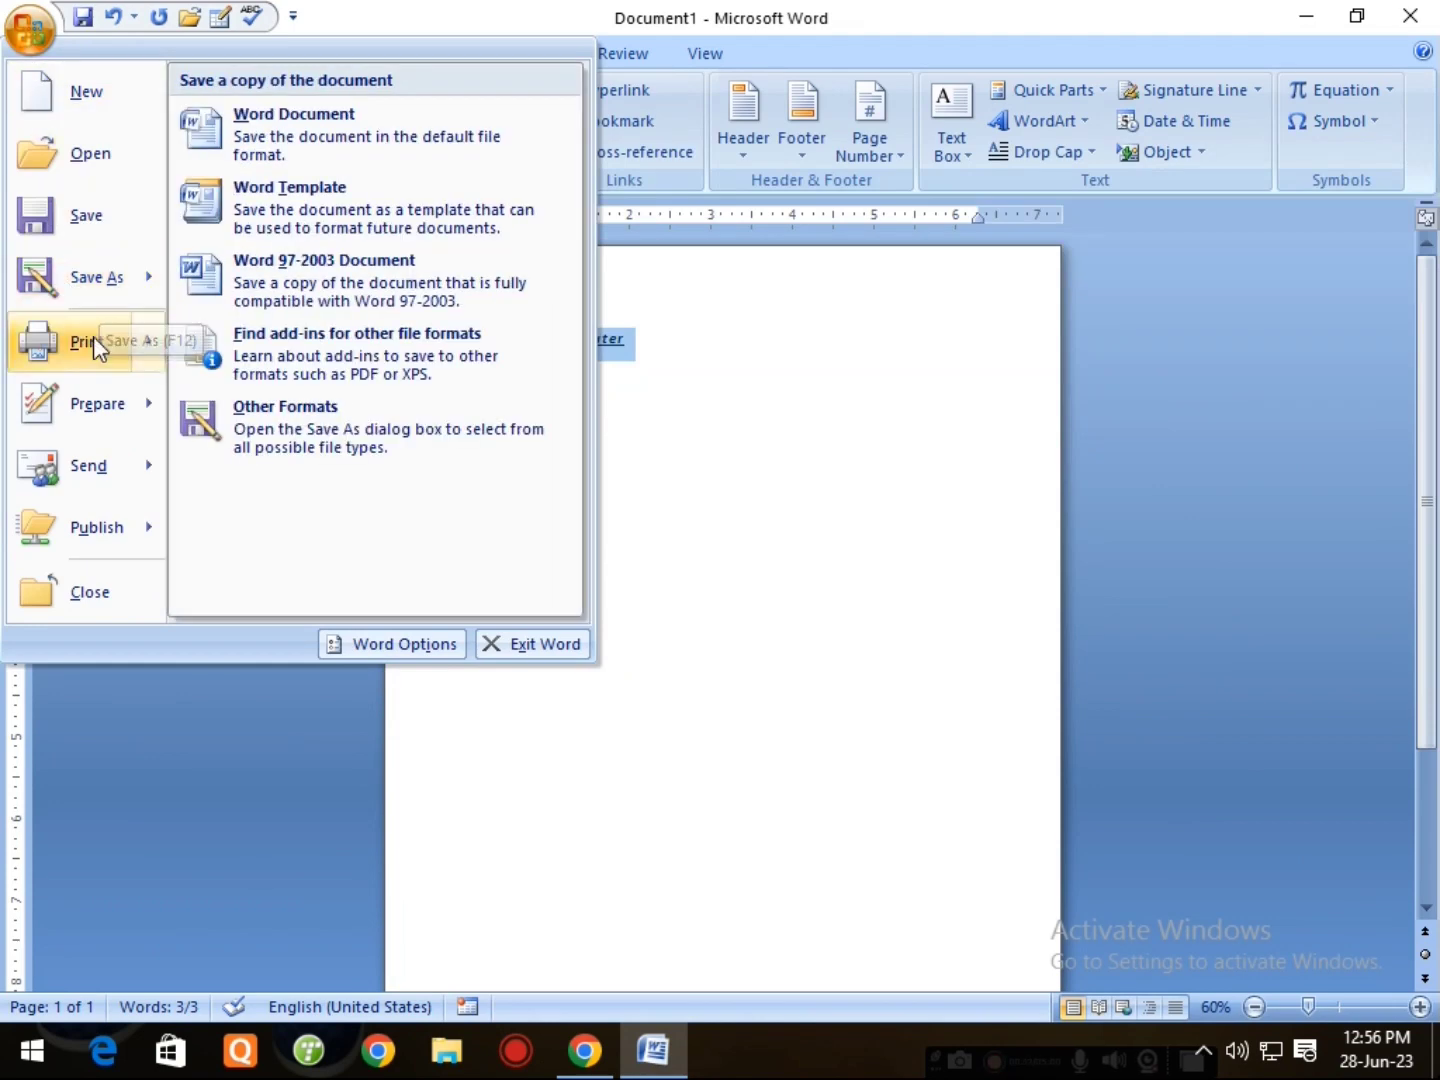
{"action": "mouse_move", "coordinate": [155, 530]}
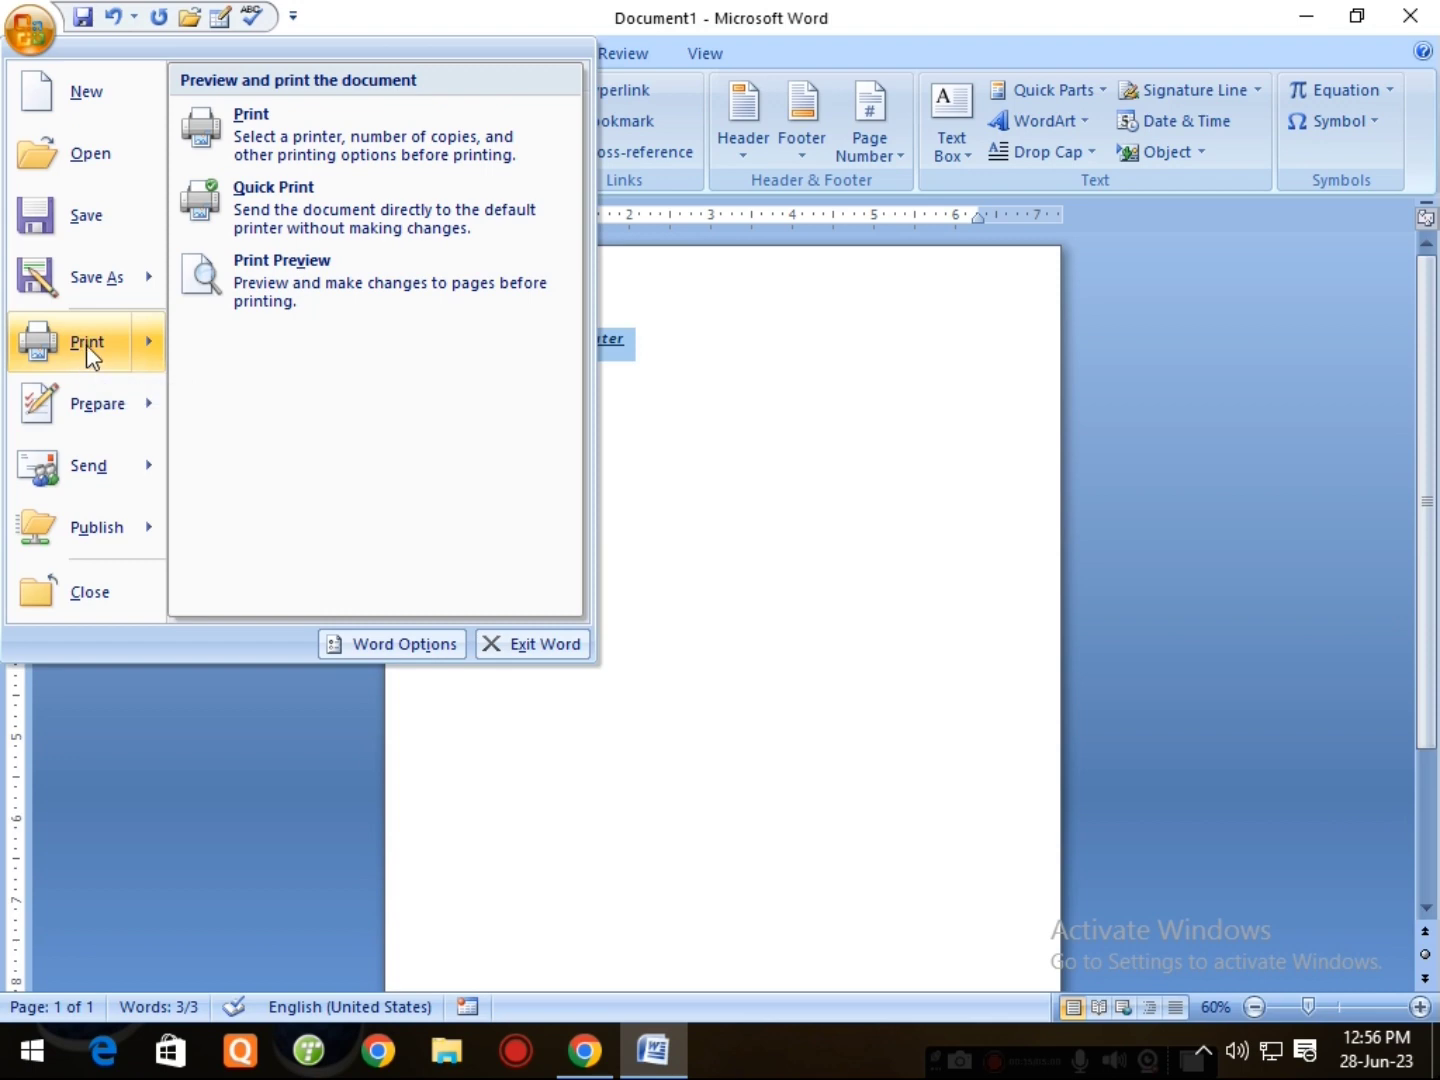
In Print, toggle page range between Current page and All, cancel, then dismiss the Office menu.
{"action": "left_click", "coordinate": [85, 344]}
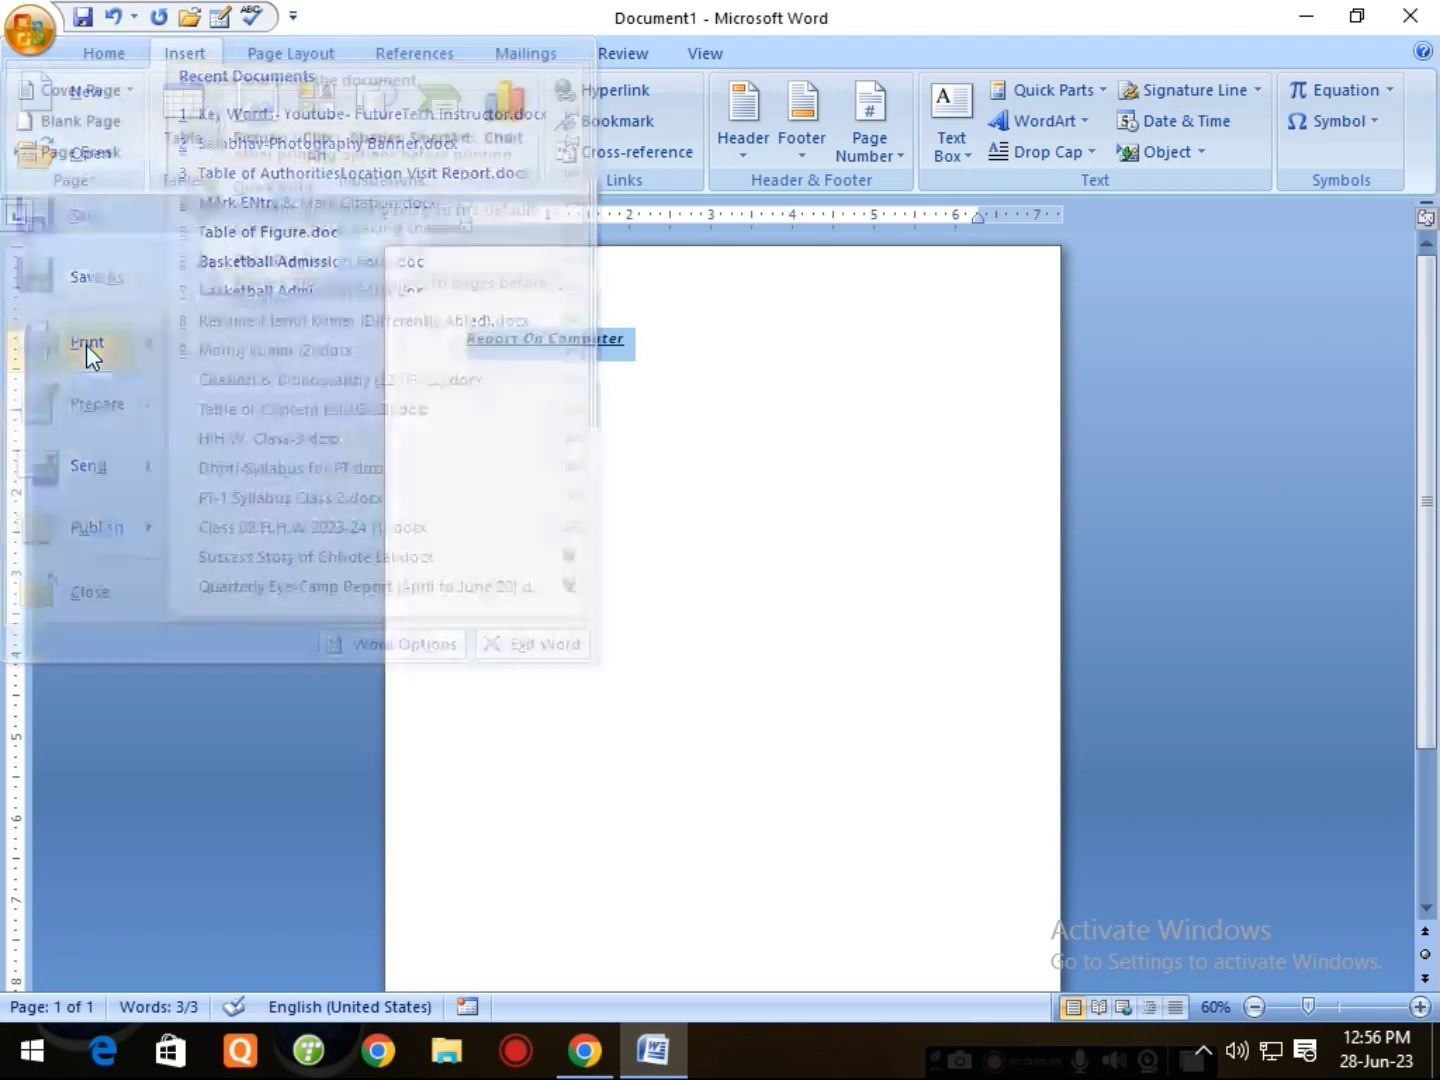
{"action": "left_click_drag", "start_coordinate": [997, 315], "coordinate": [1001, 219]}
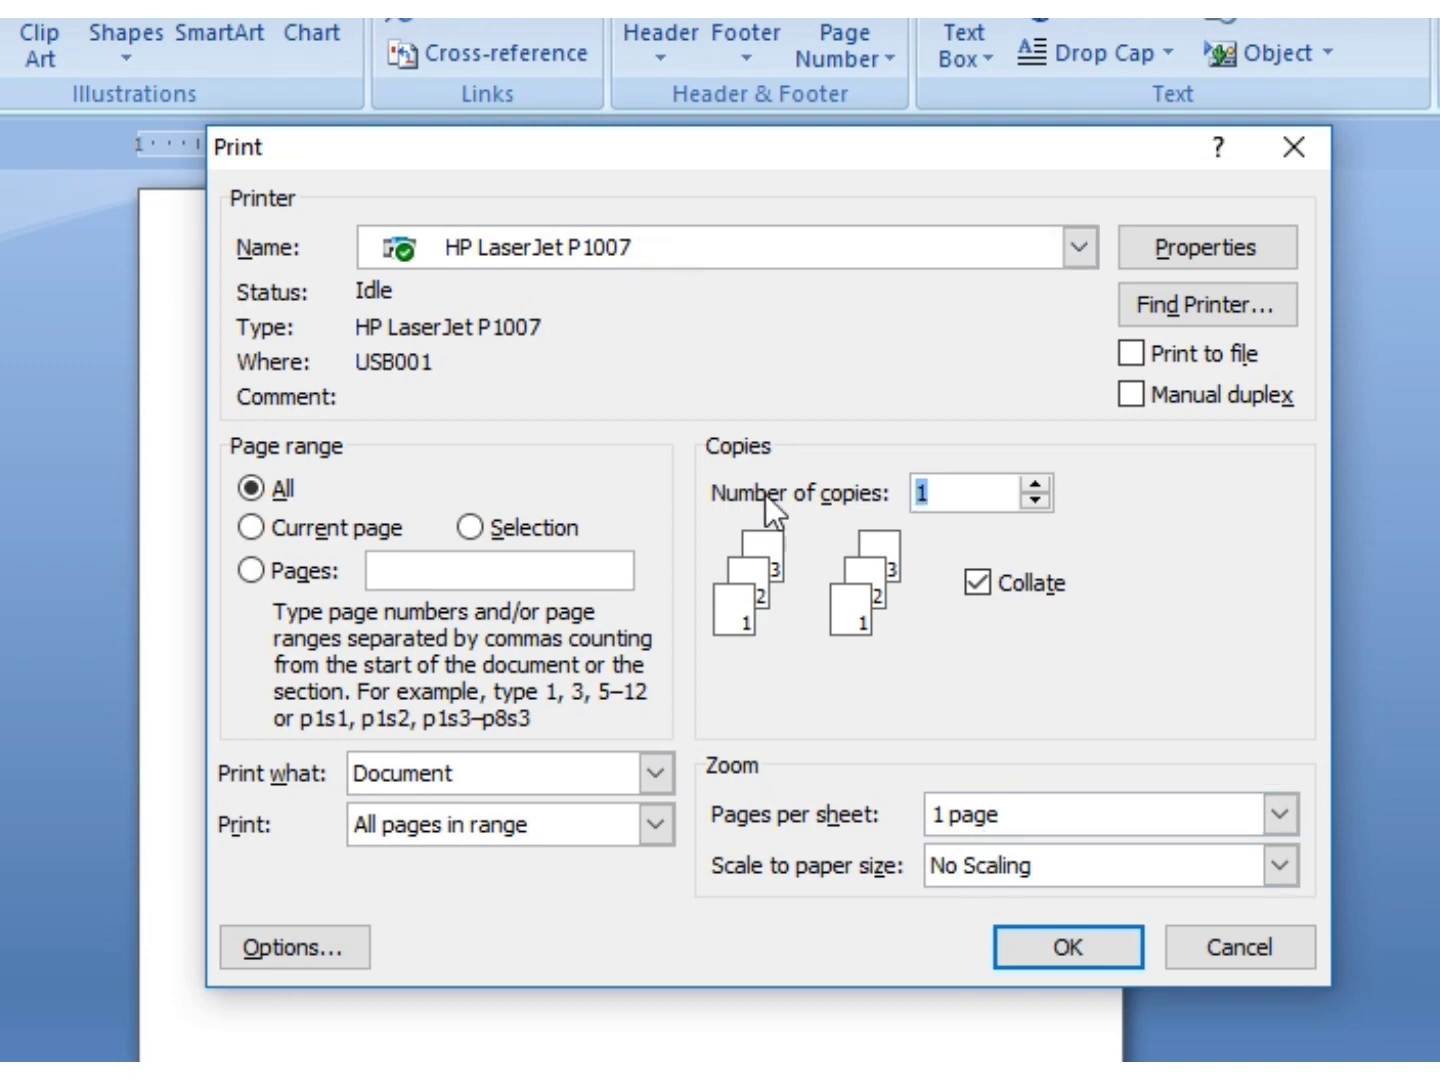
{"action": "left_click", "coordinate": [947, 491]}
{"action": "left_click", "coordinate": [255, 535]}
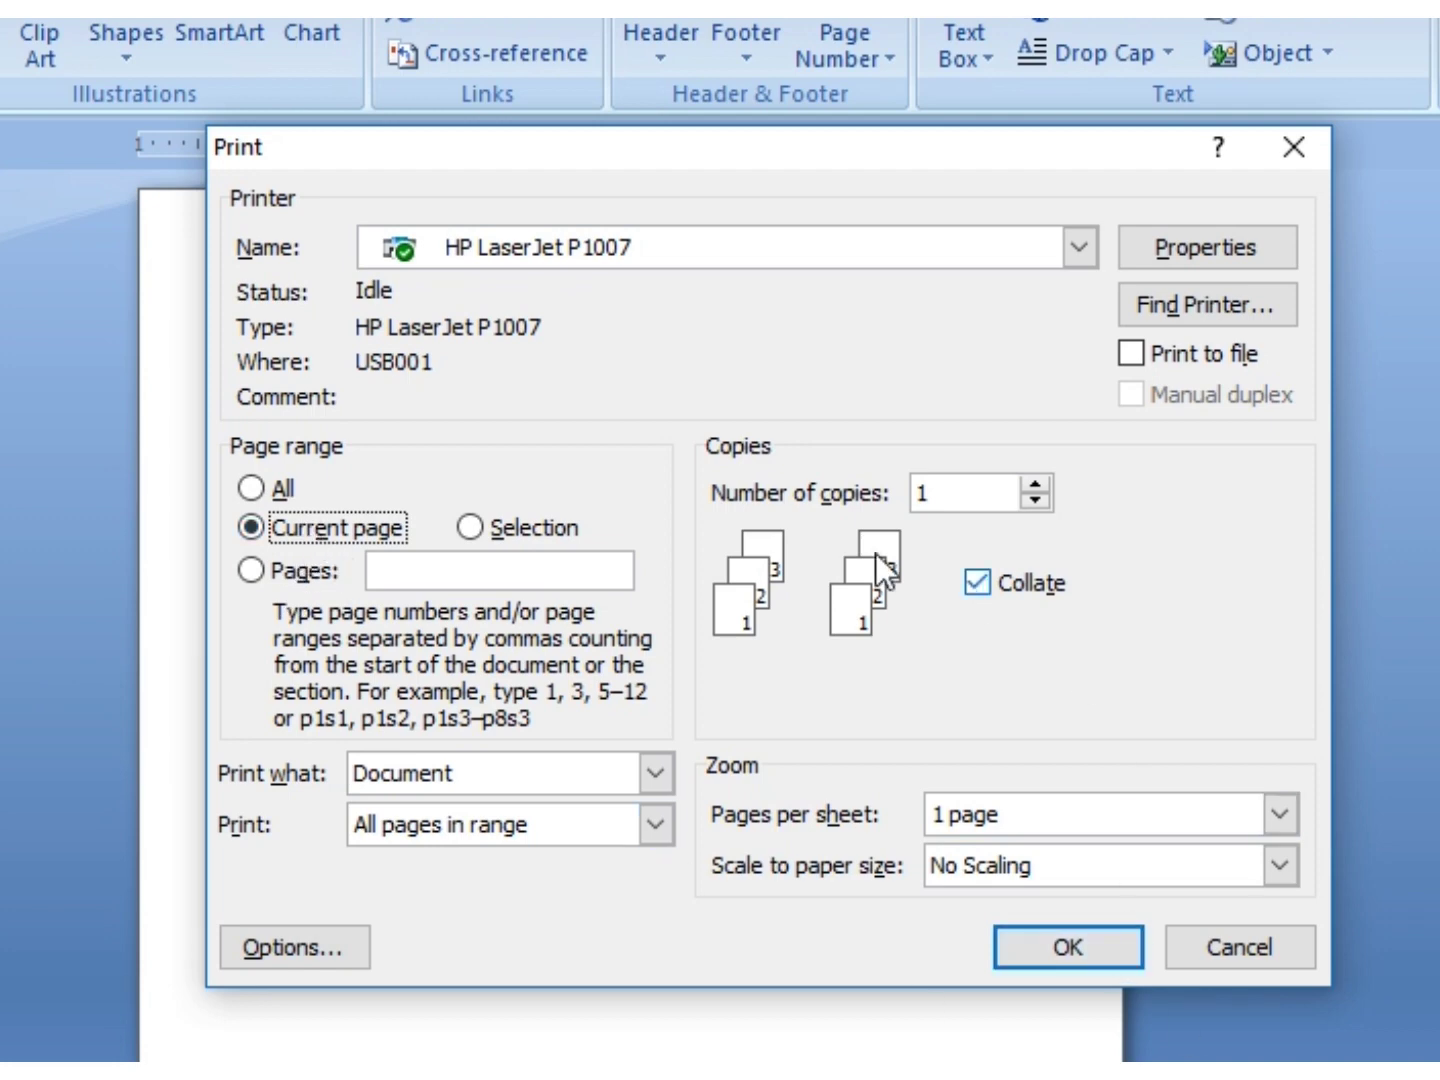
{"action": "left_click", "coordinate": [284, 482]}
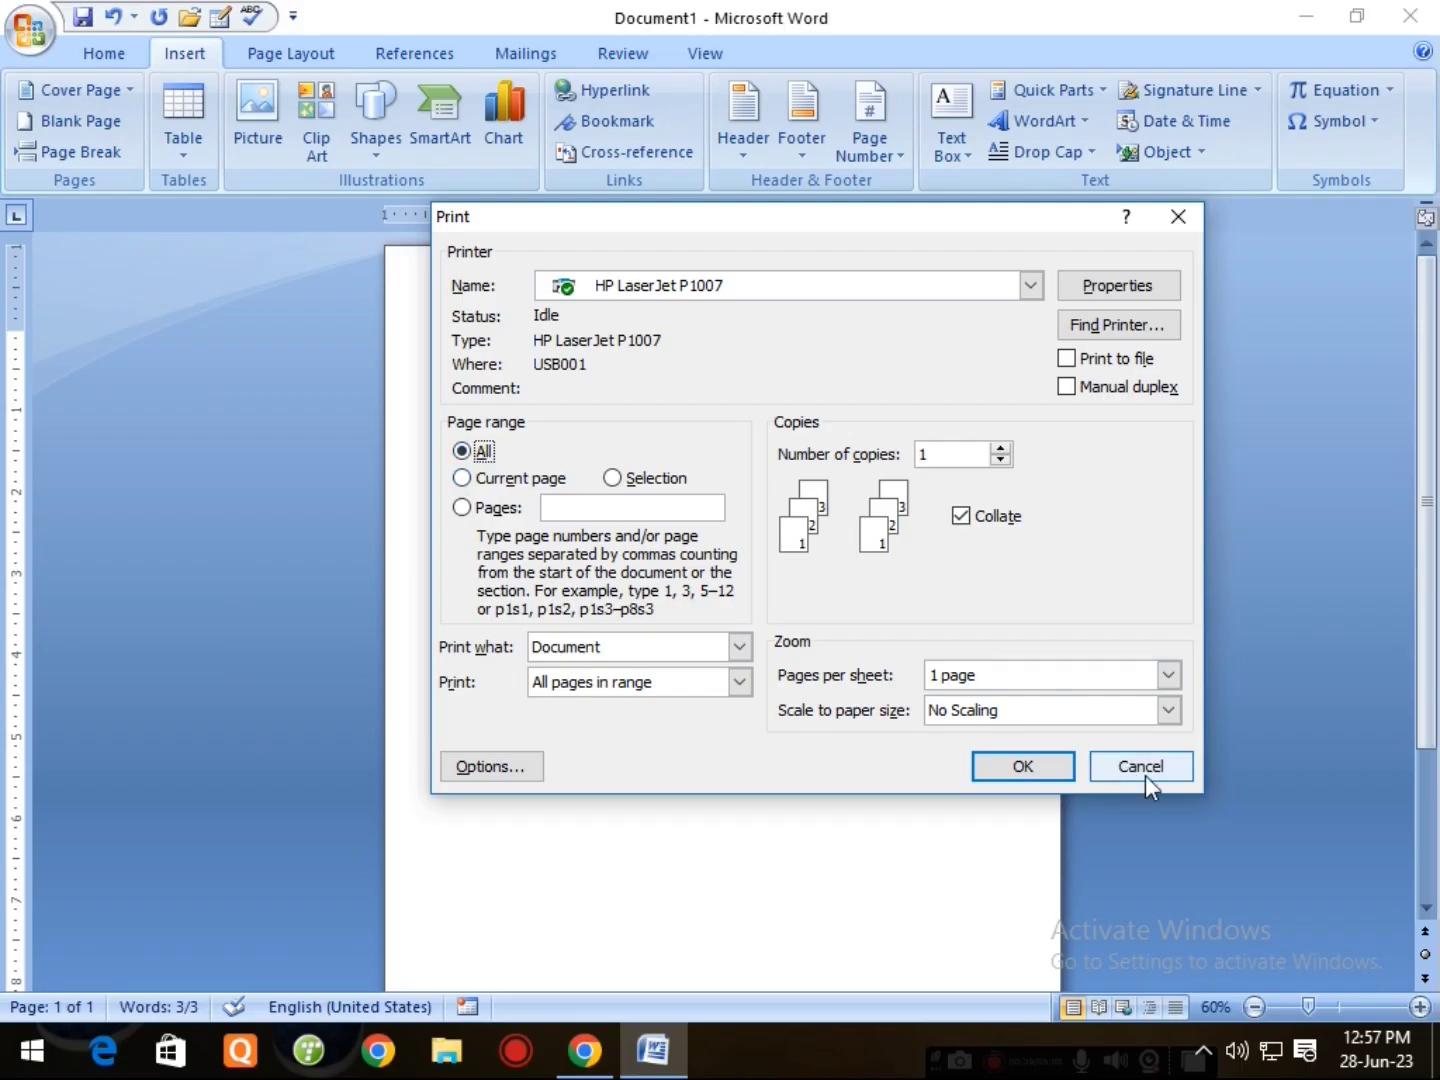
{"action": "left_click", "coordinate": [1146, 775]}
{"action": "left_click", "coordinate": [31, 30]}
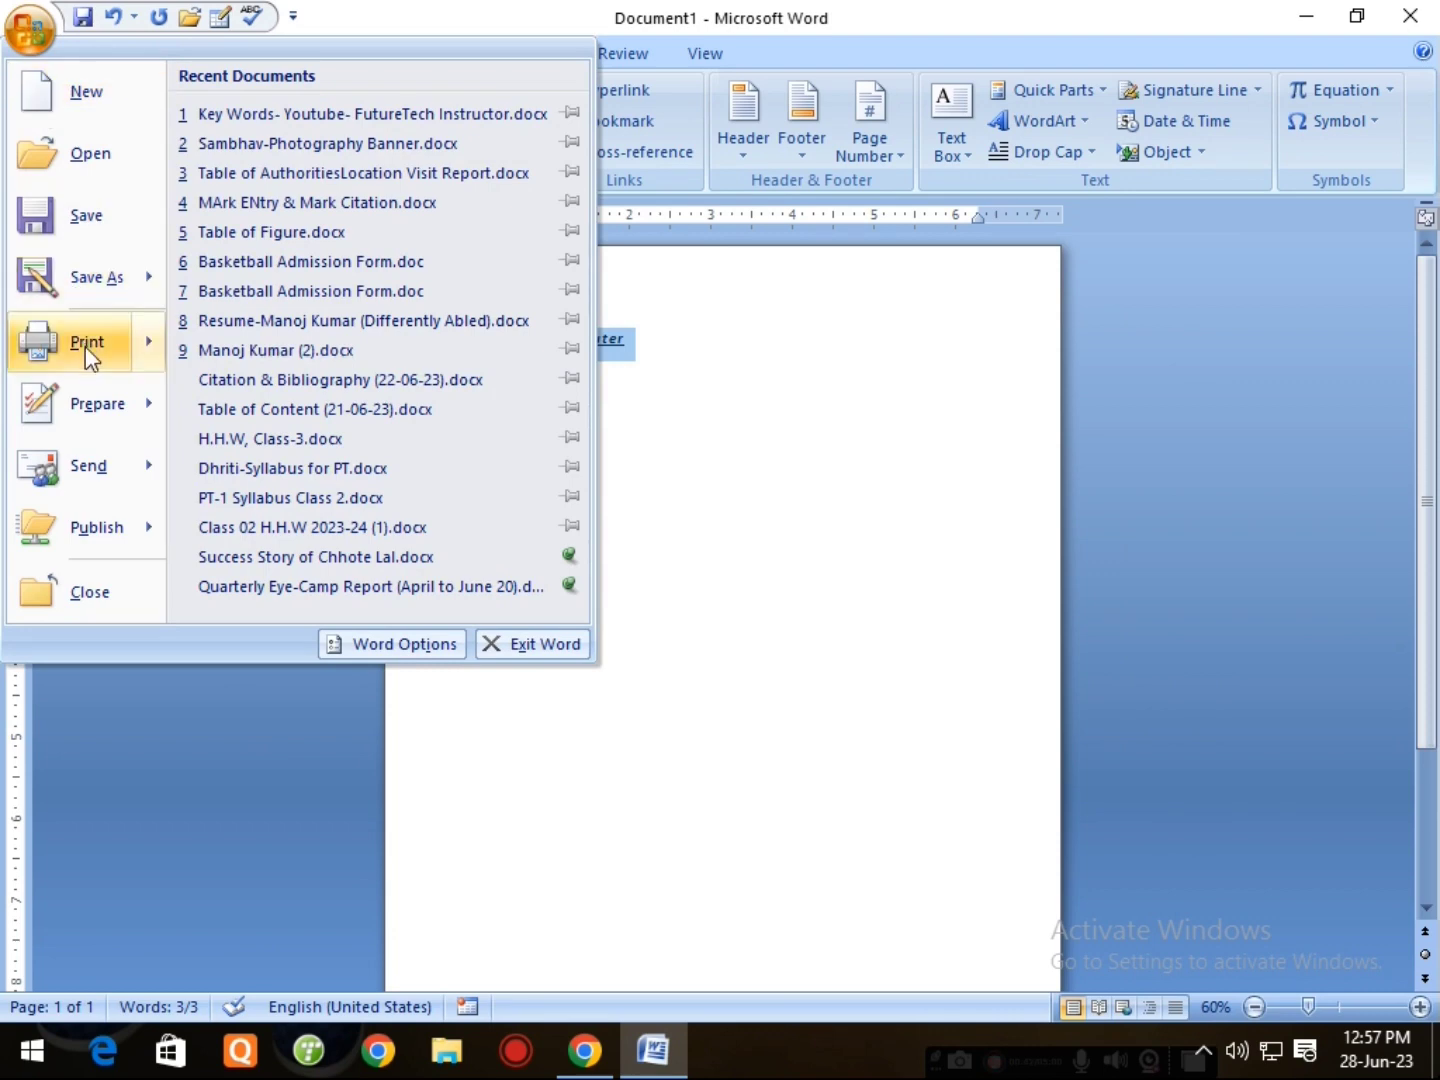
{"action": "mouse_move", "coordinate": [97, 402]}
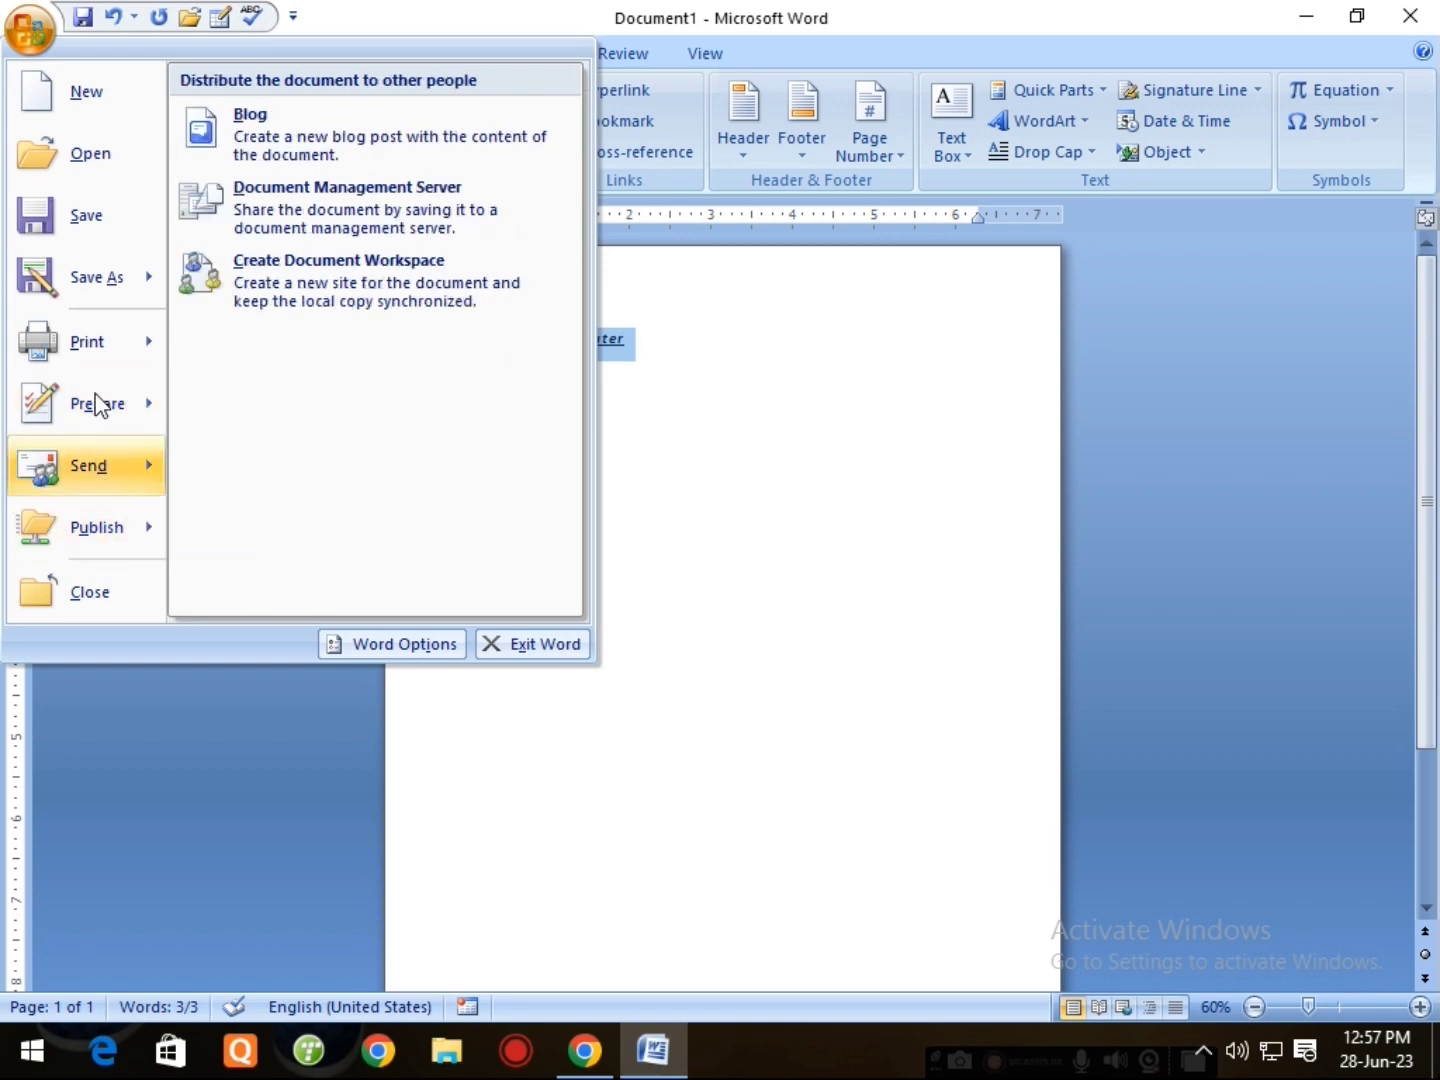
{"action": "left_click", "coordinate": [665, 432]}
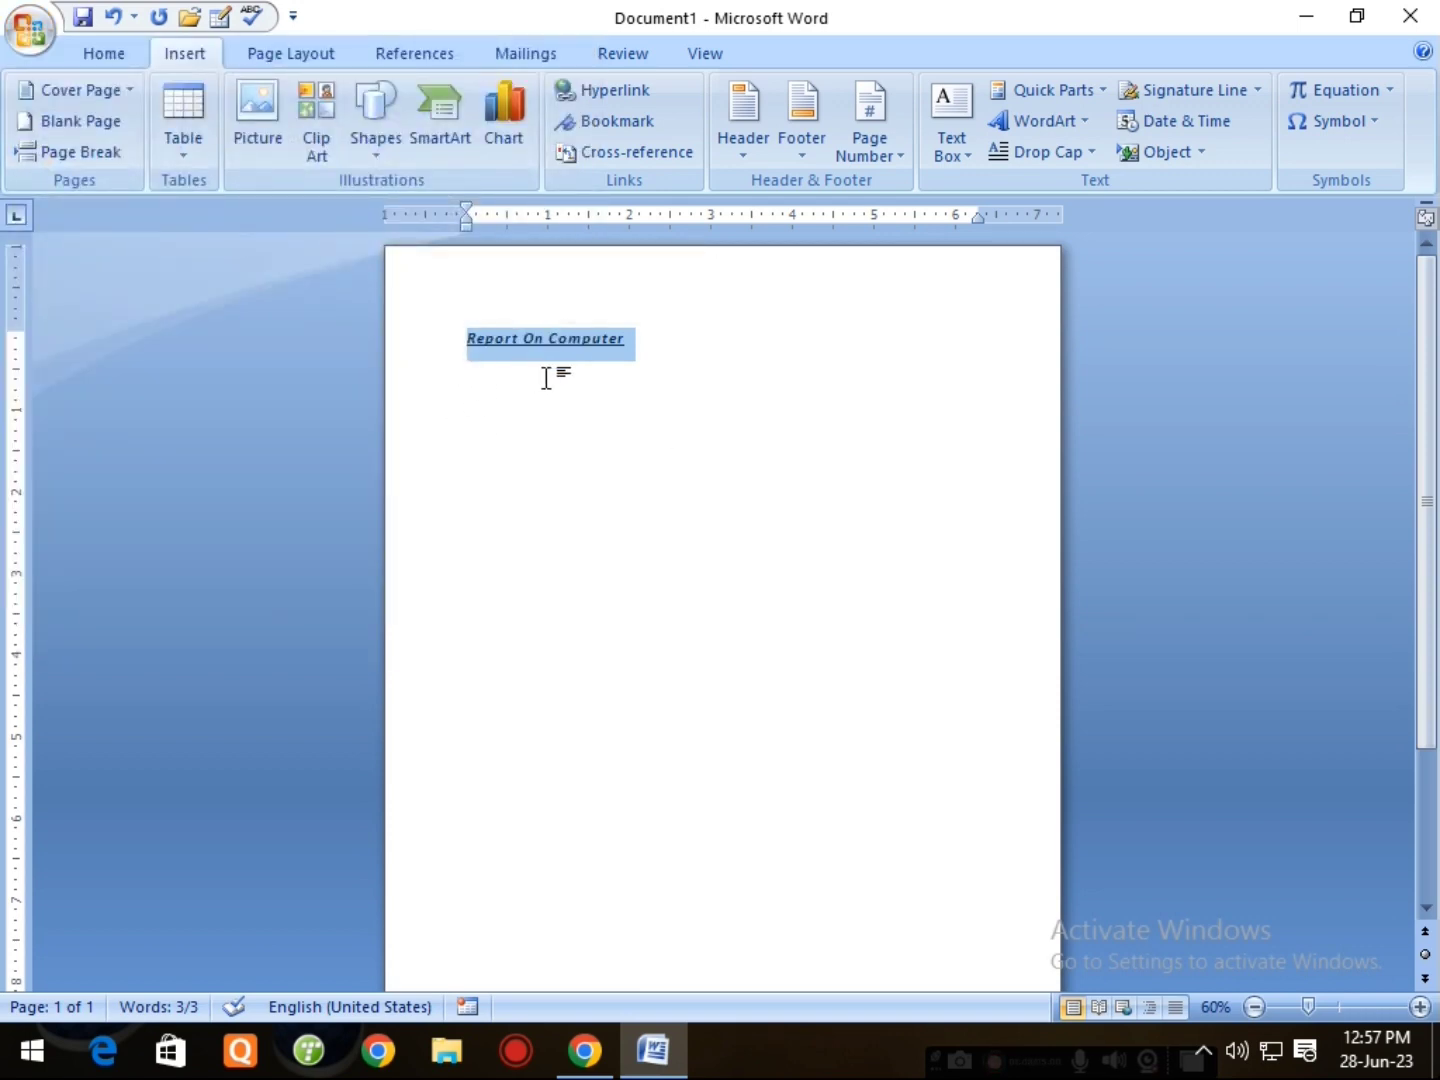
Select the whole Report On Computer heading line with the Home tab showing.
{"action": "left_click", "coordinate": [653, 372]}
{"action": "key", "text": "shift+Home"}
{"action": "left_click", "coordinate": [708, 523]}
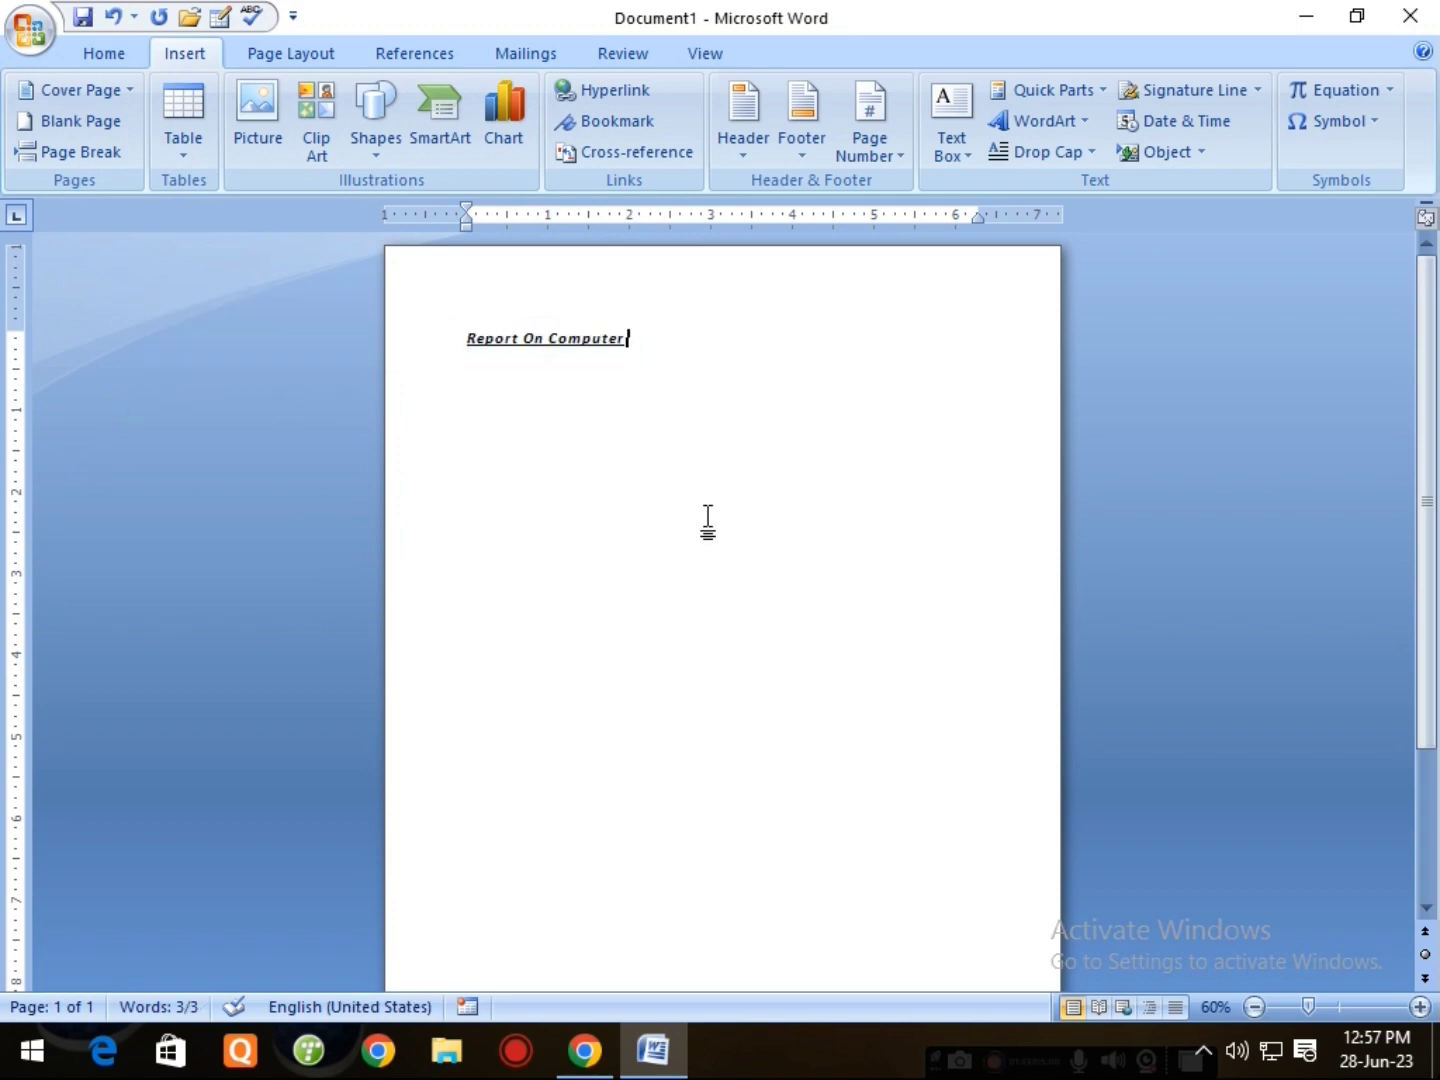
{"action": "left_click", "coordinate": [420, 345]}
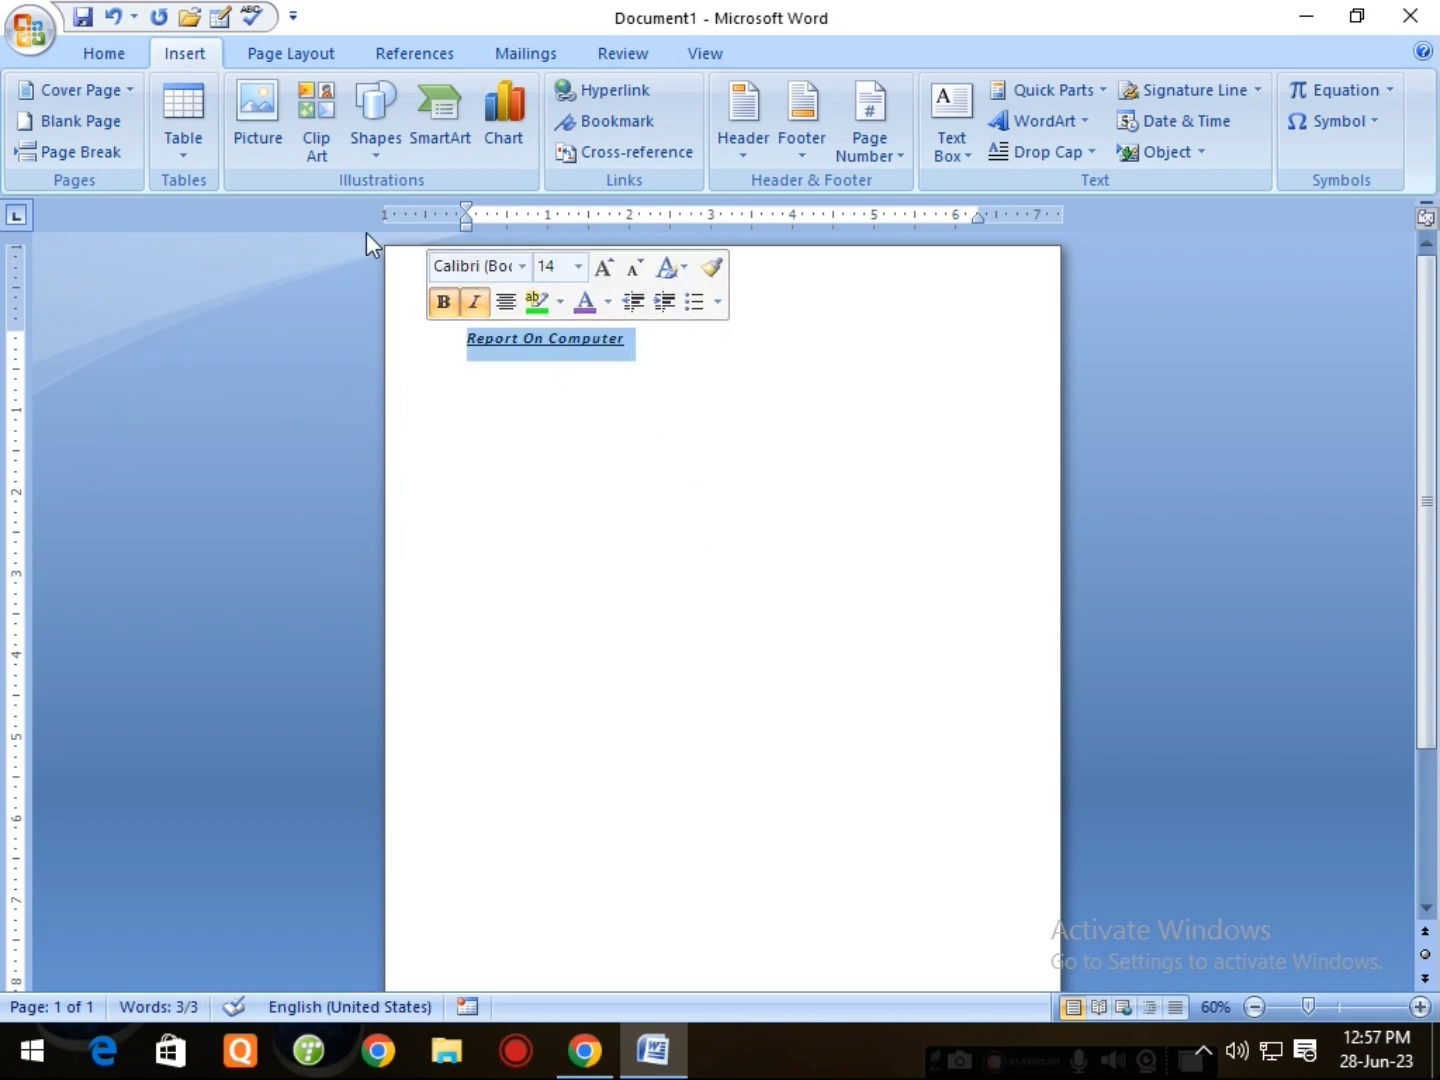
{"action": "left_click", "coordinate": [92, 55]}
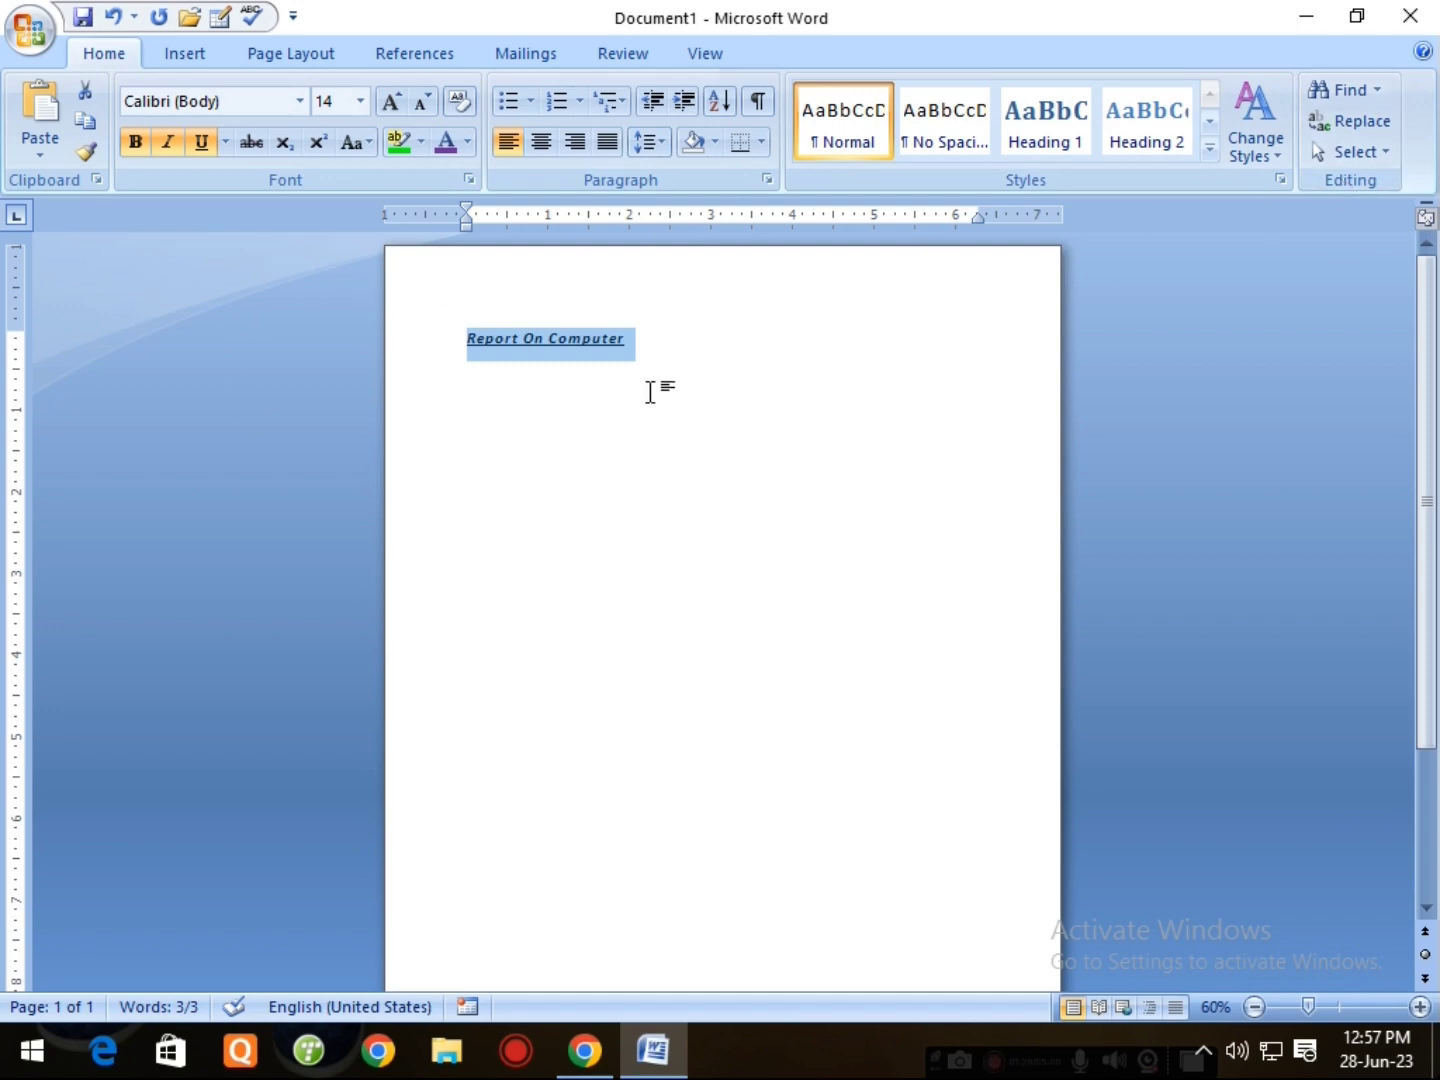
{"action": "left_click", "coordinate": [590, 370]}
{"action": "left_click", "coordinate": [389, 360]}
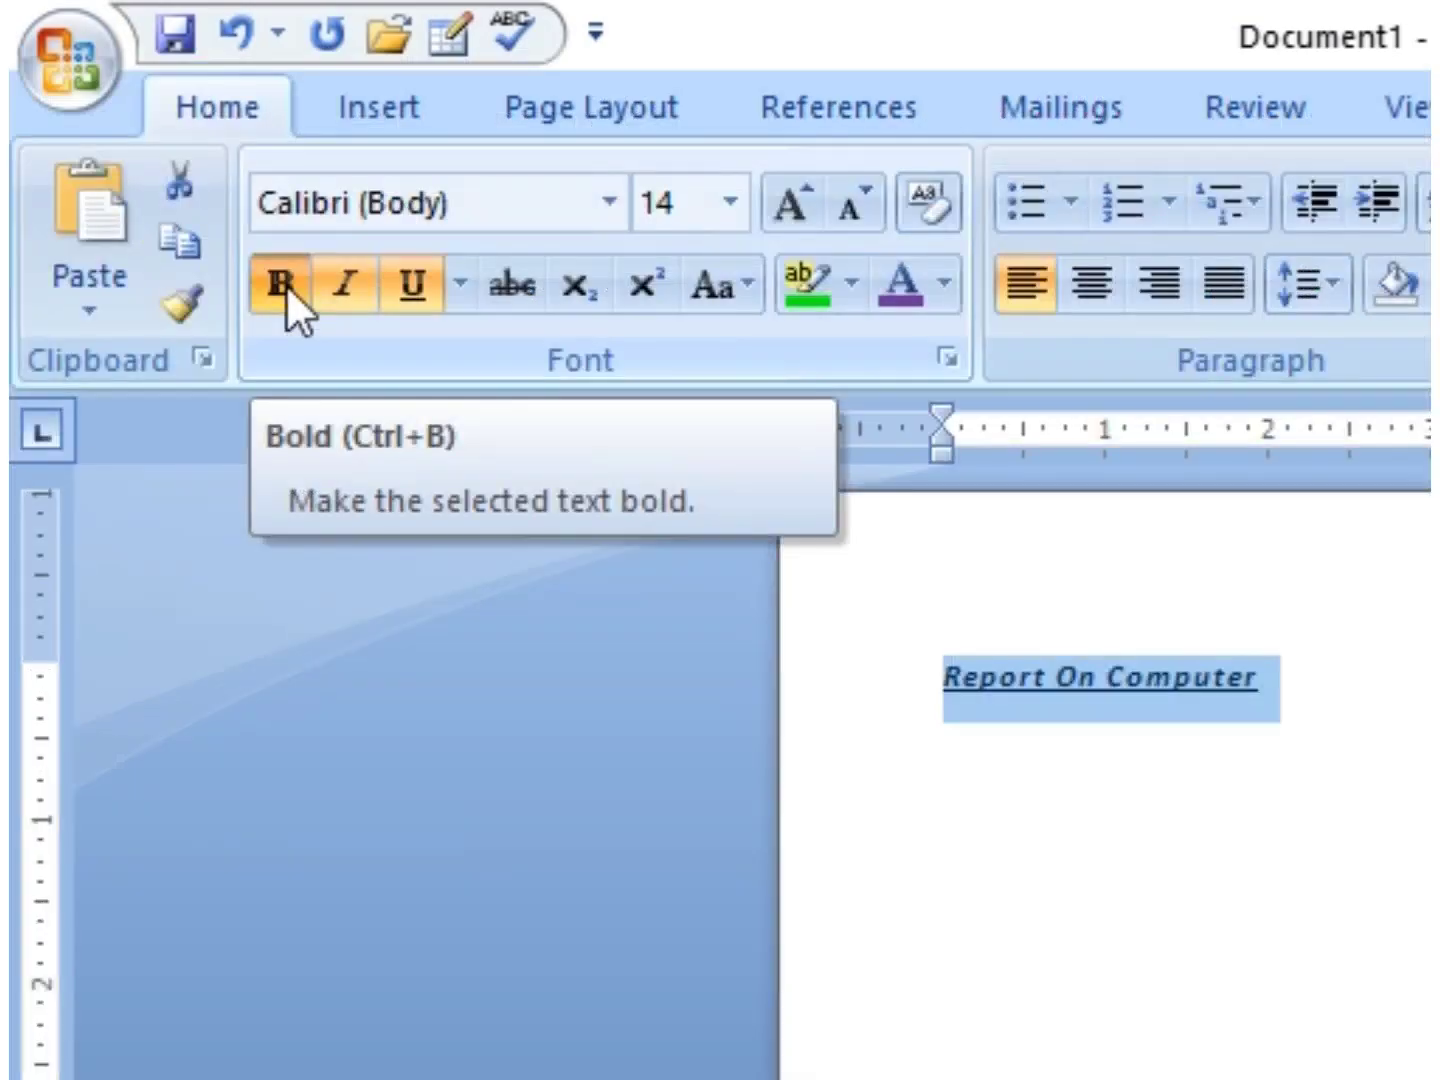
Turn off bold, italic and underline on the heading.
{"action": "left_click", "coordinate": [135, 141]}
{"action": "left_click", "coordinate": [339, 283]}
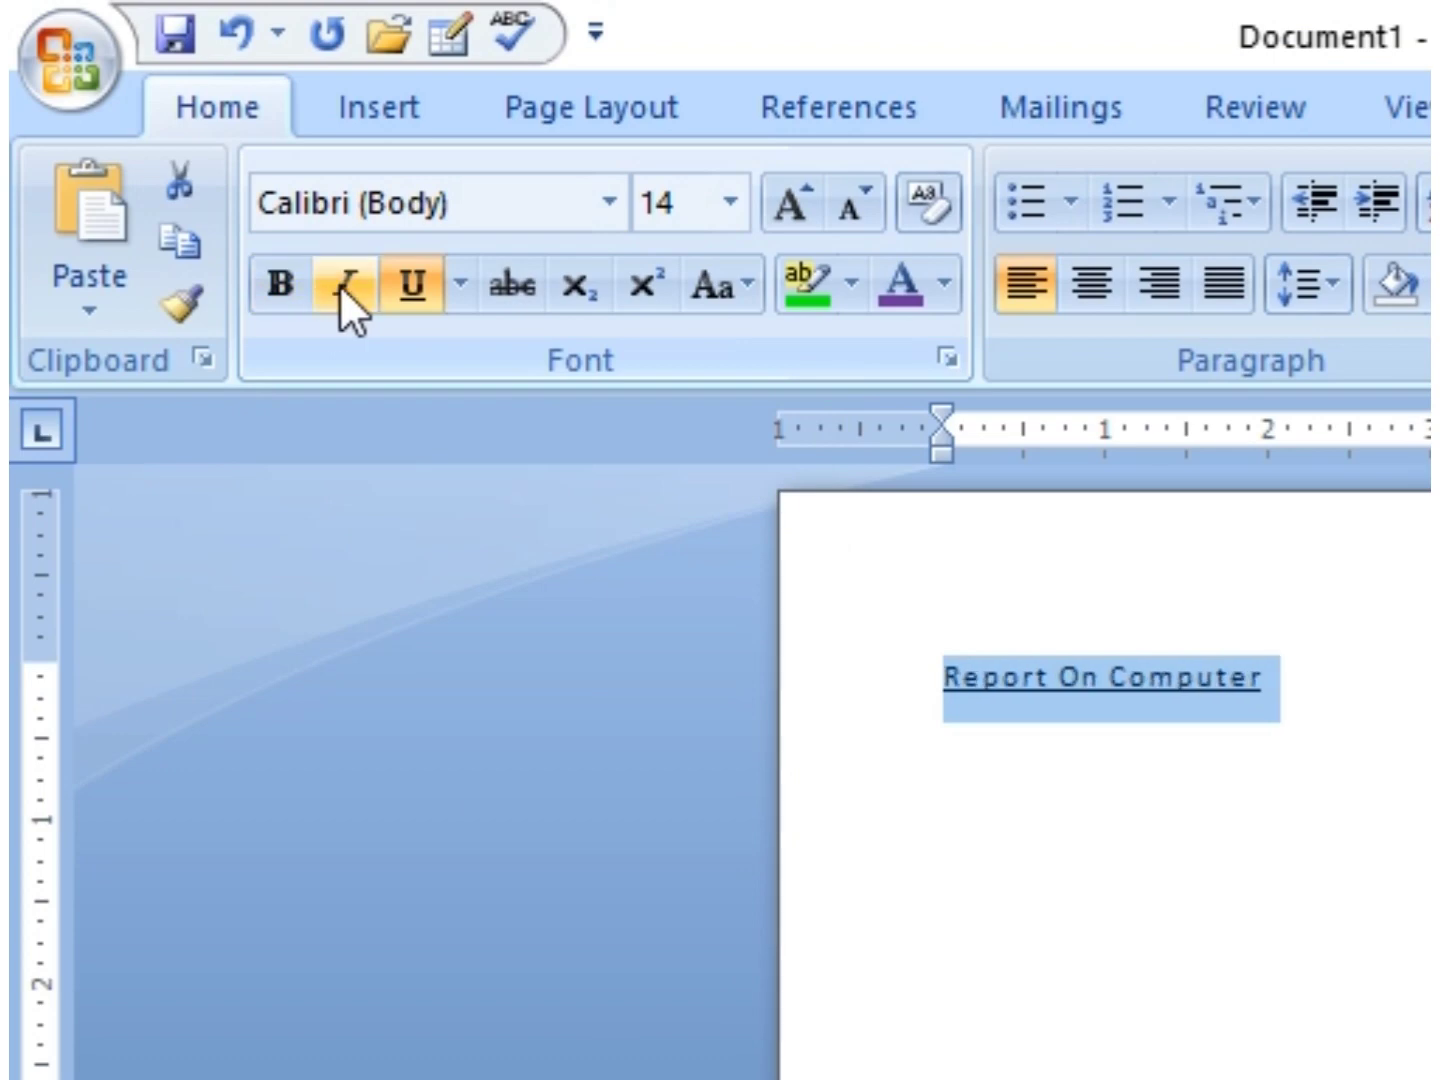
{"action": "left_click", "coordinate": [420, 287]}
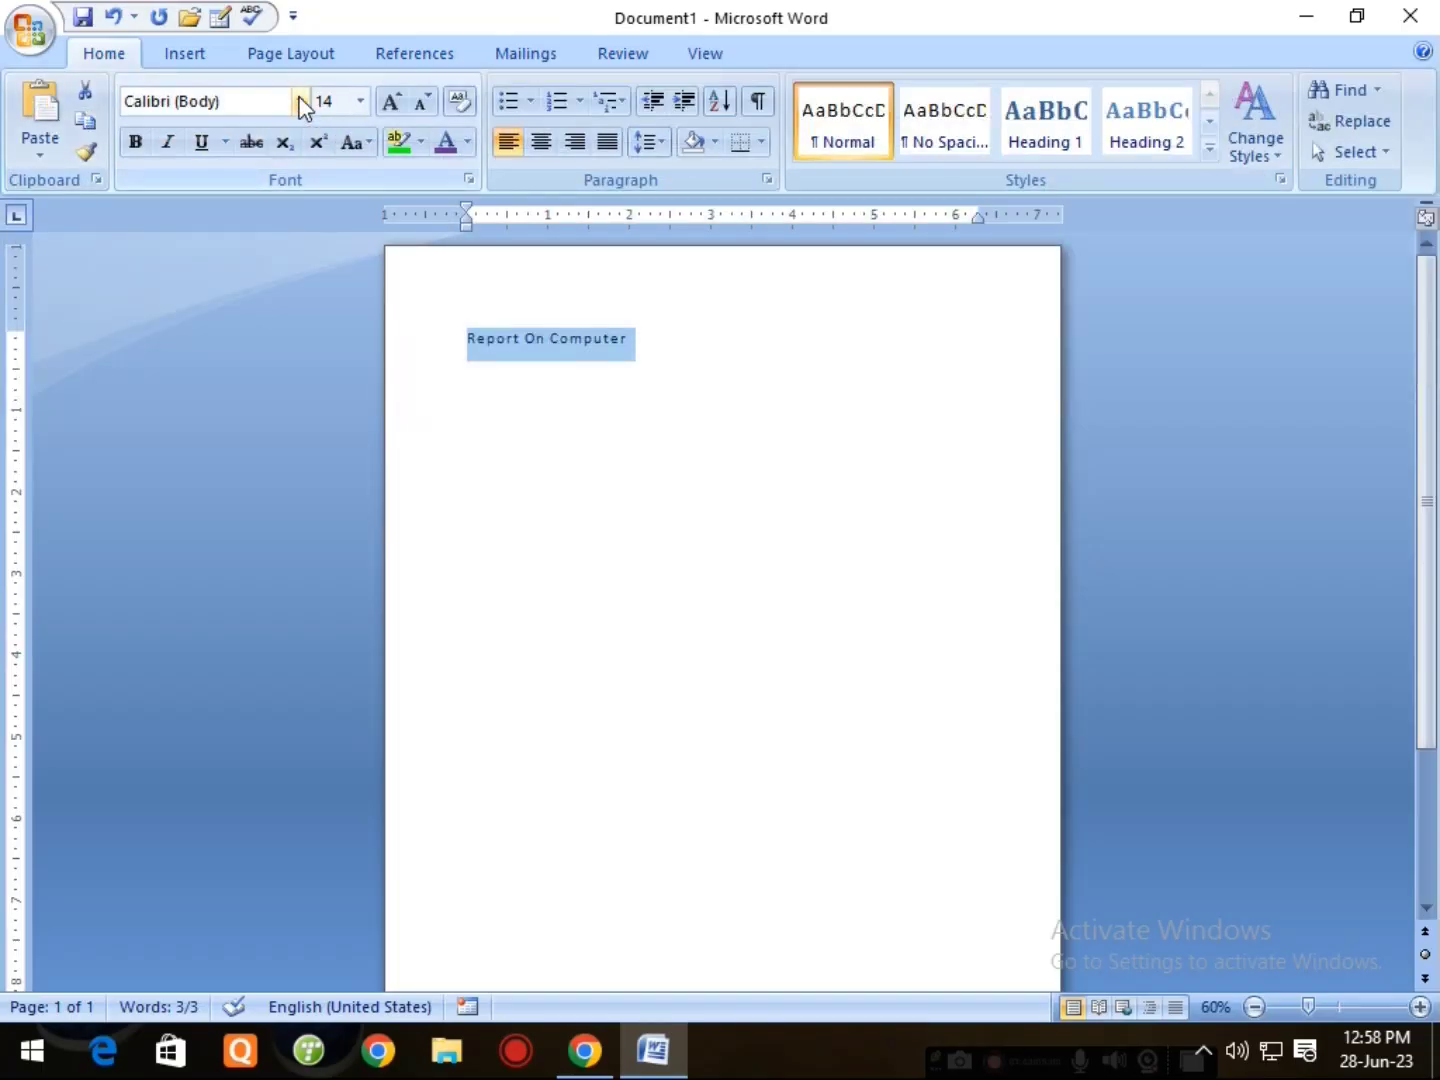
{"action": "left_click", "coordinate": [299, 101]}
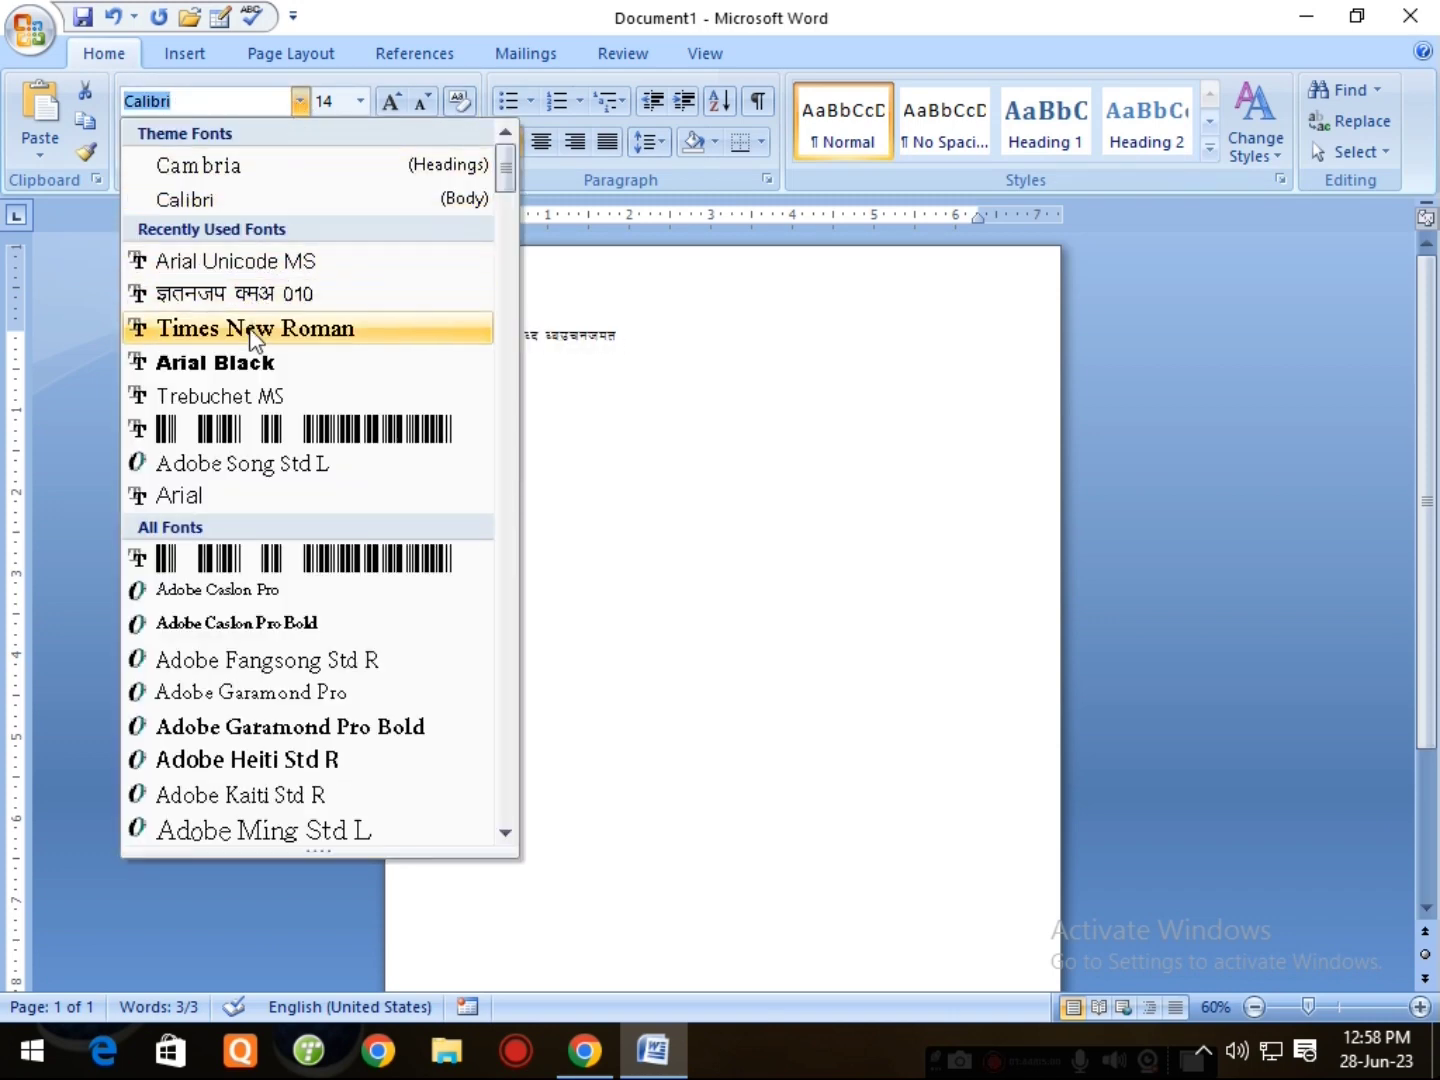
{"action": "left_click", "coordinate": [245, 362]}
{"action": "left_click", "coordinate": [300, 102]}
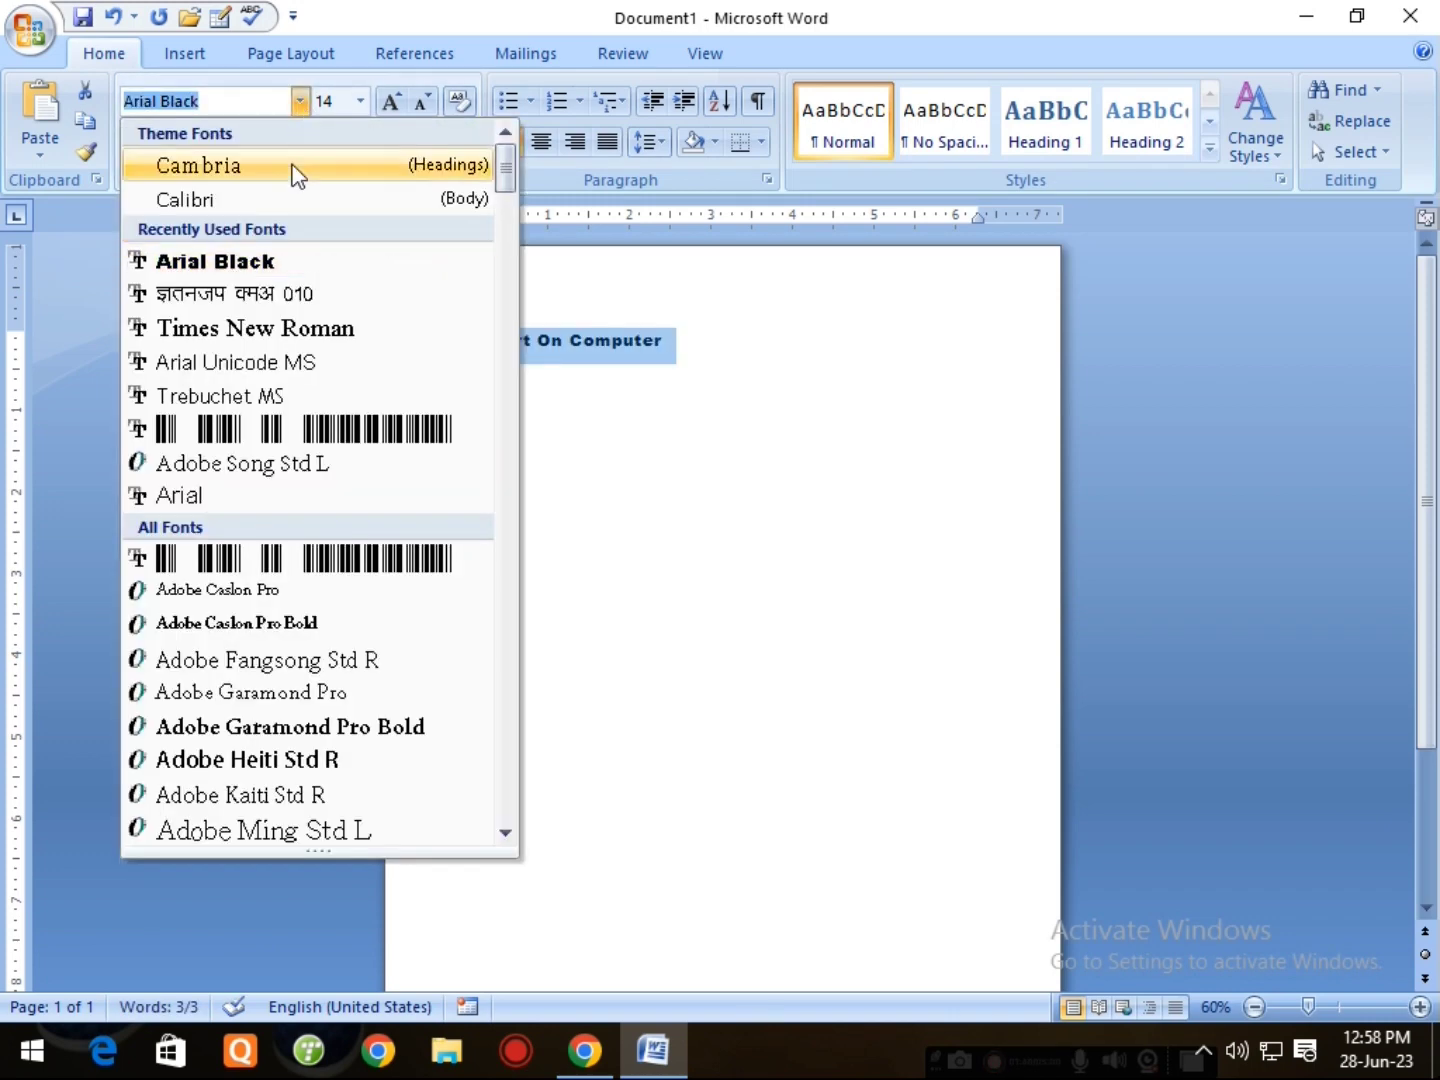
{"action": "left_click", "coordinate": [268, 329]}
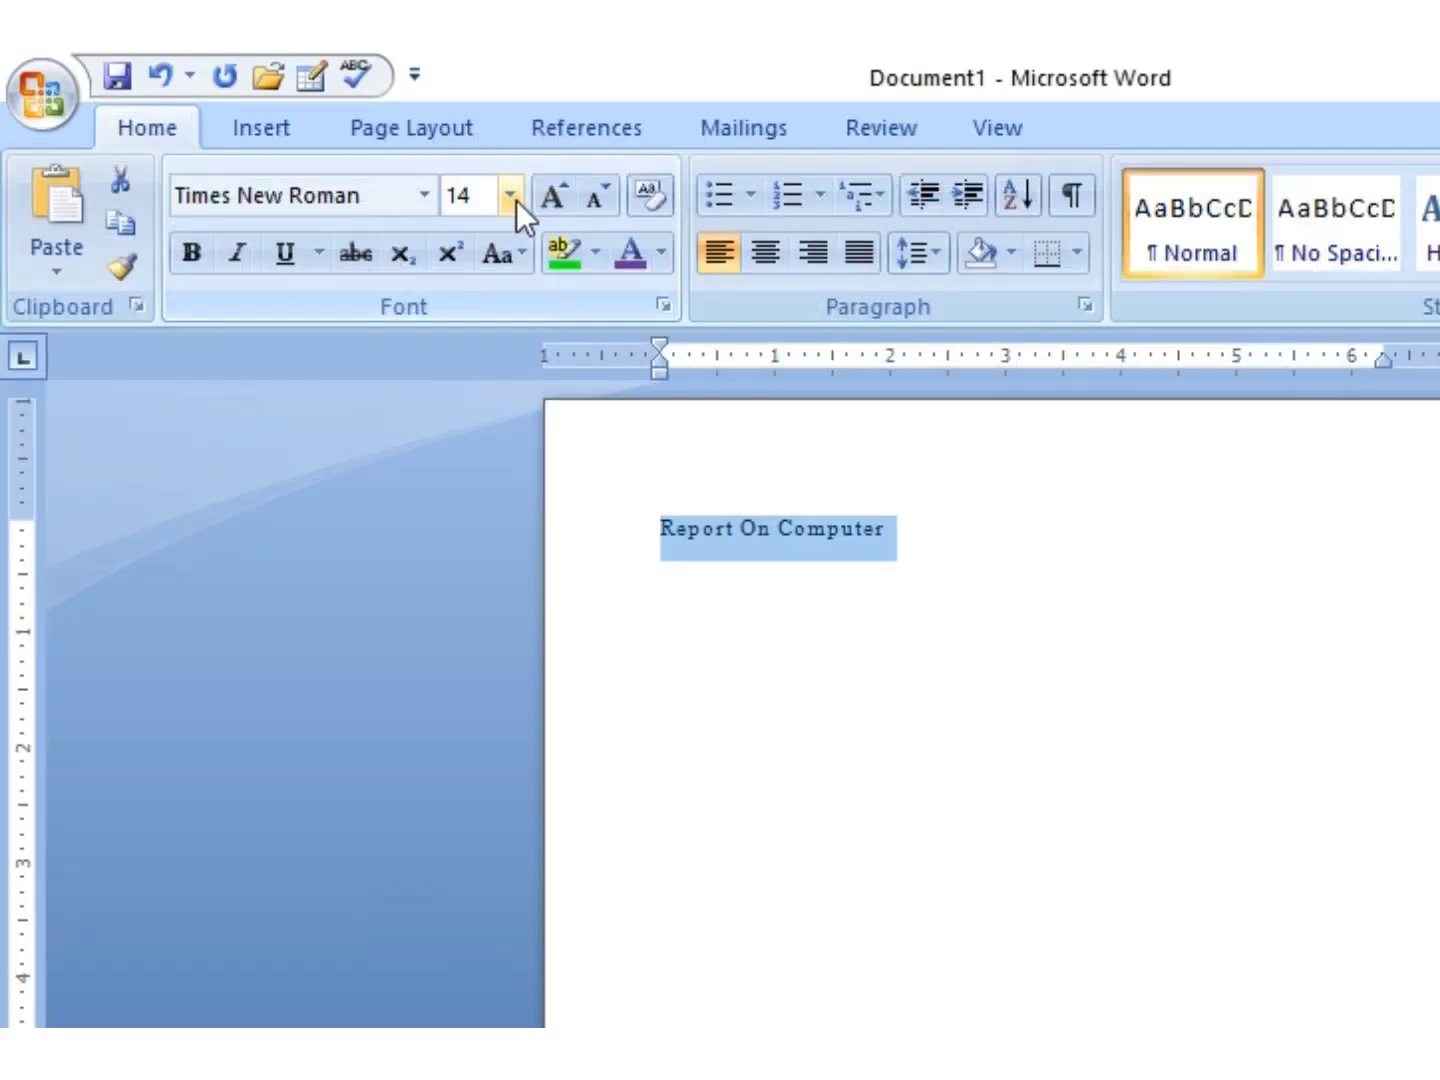
{"action": "left_click", "coordinate": [361, 101]}
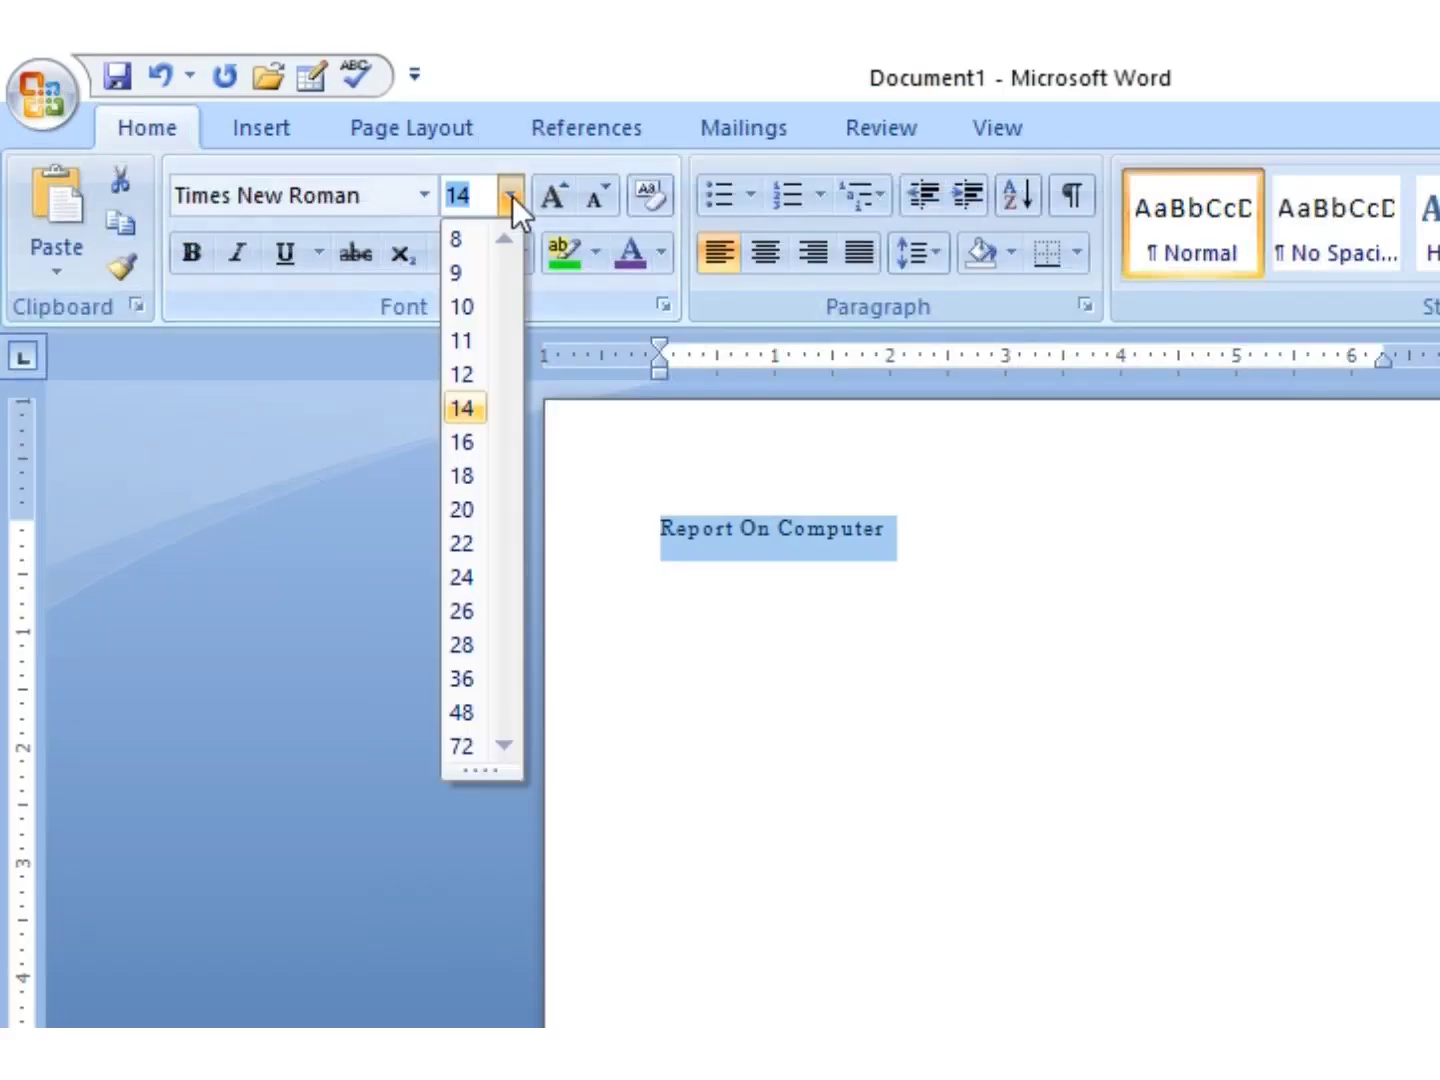
{"action": "left_click", "coordinate": [470, 509]}
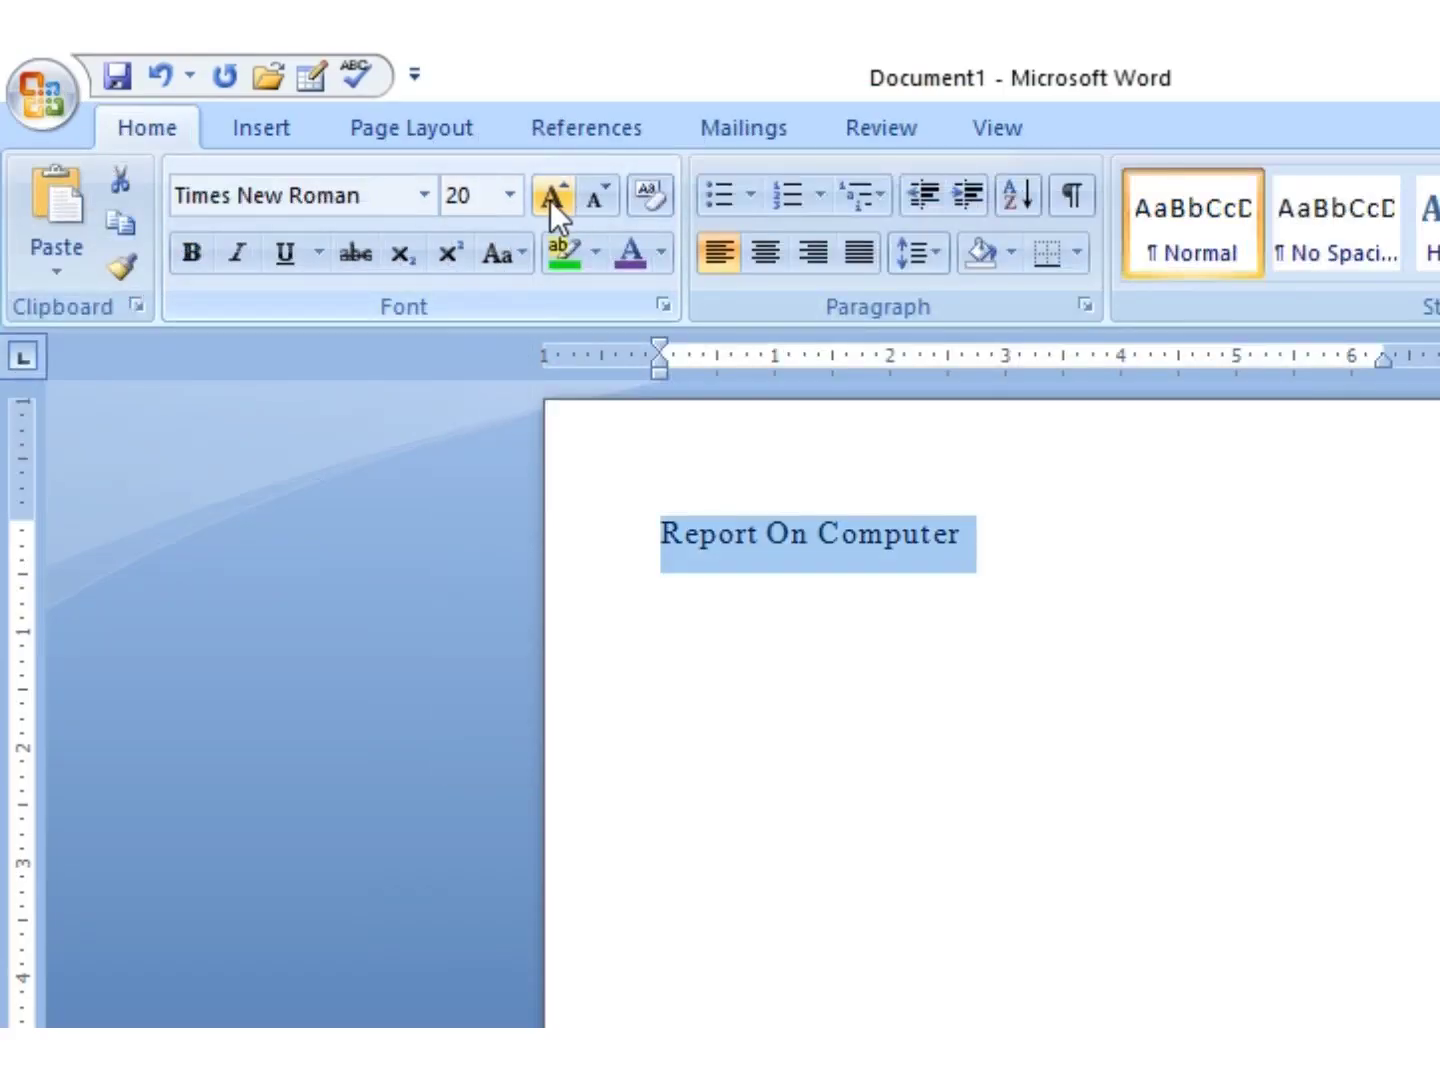
{"action": "type", "text": "3"}
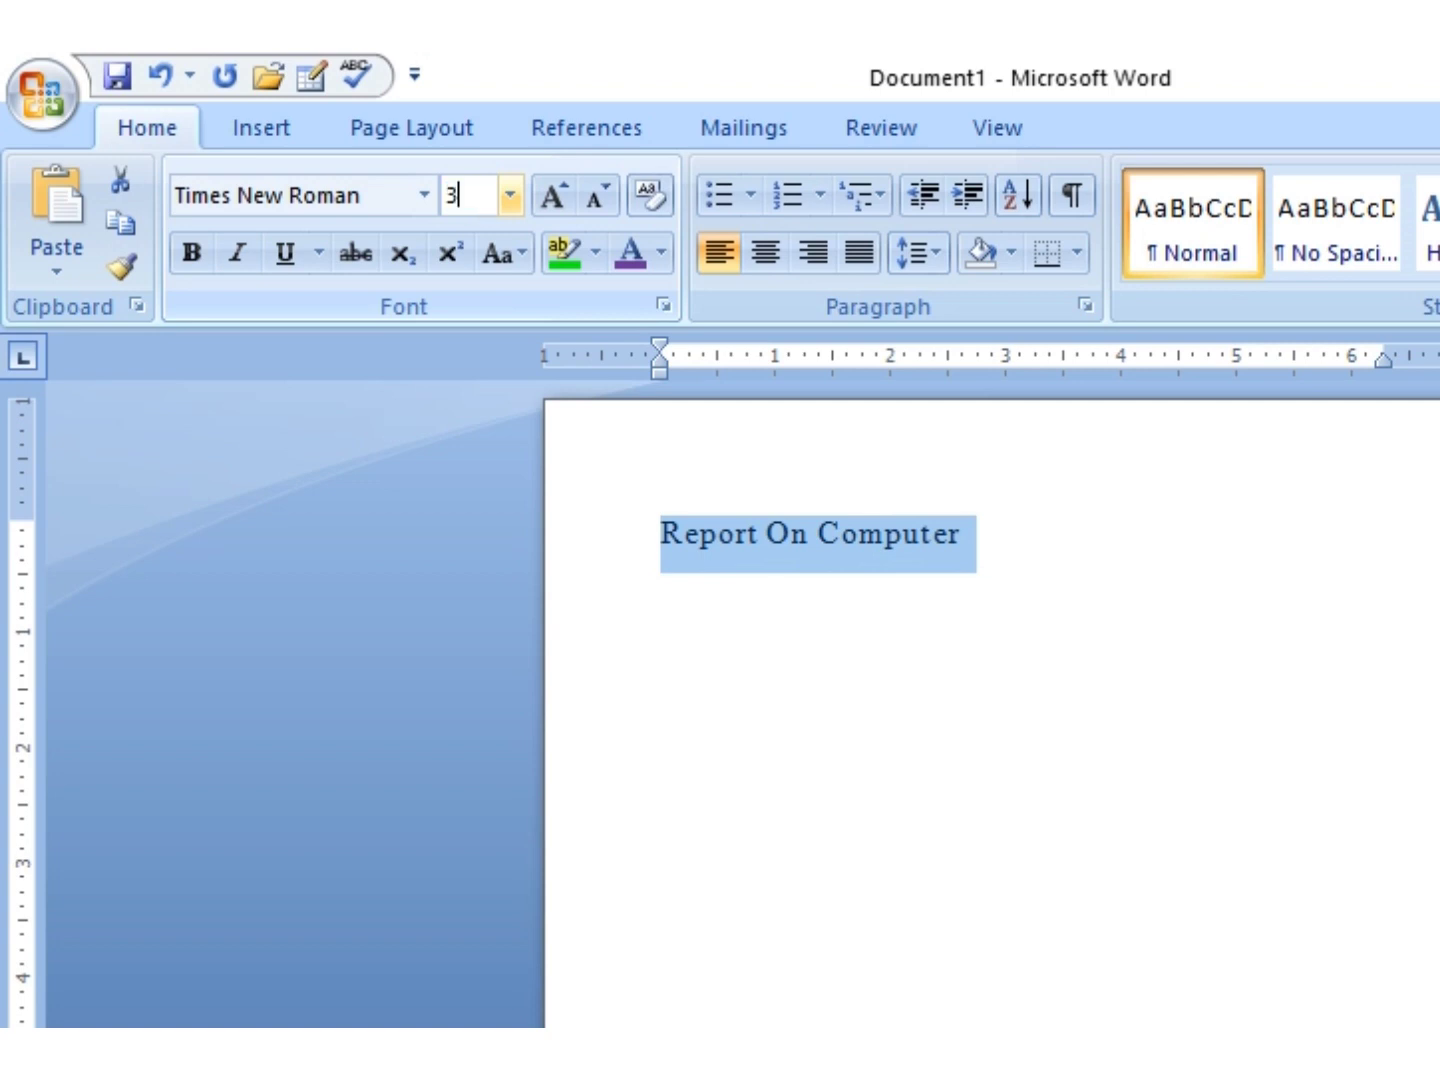
{"action": "type", "text": "0"}
{"action": "key", "text": "Return"}
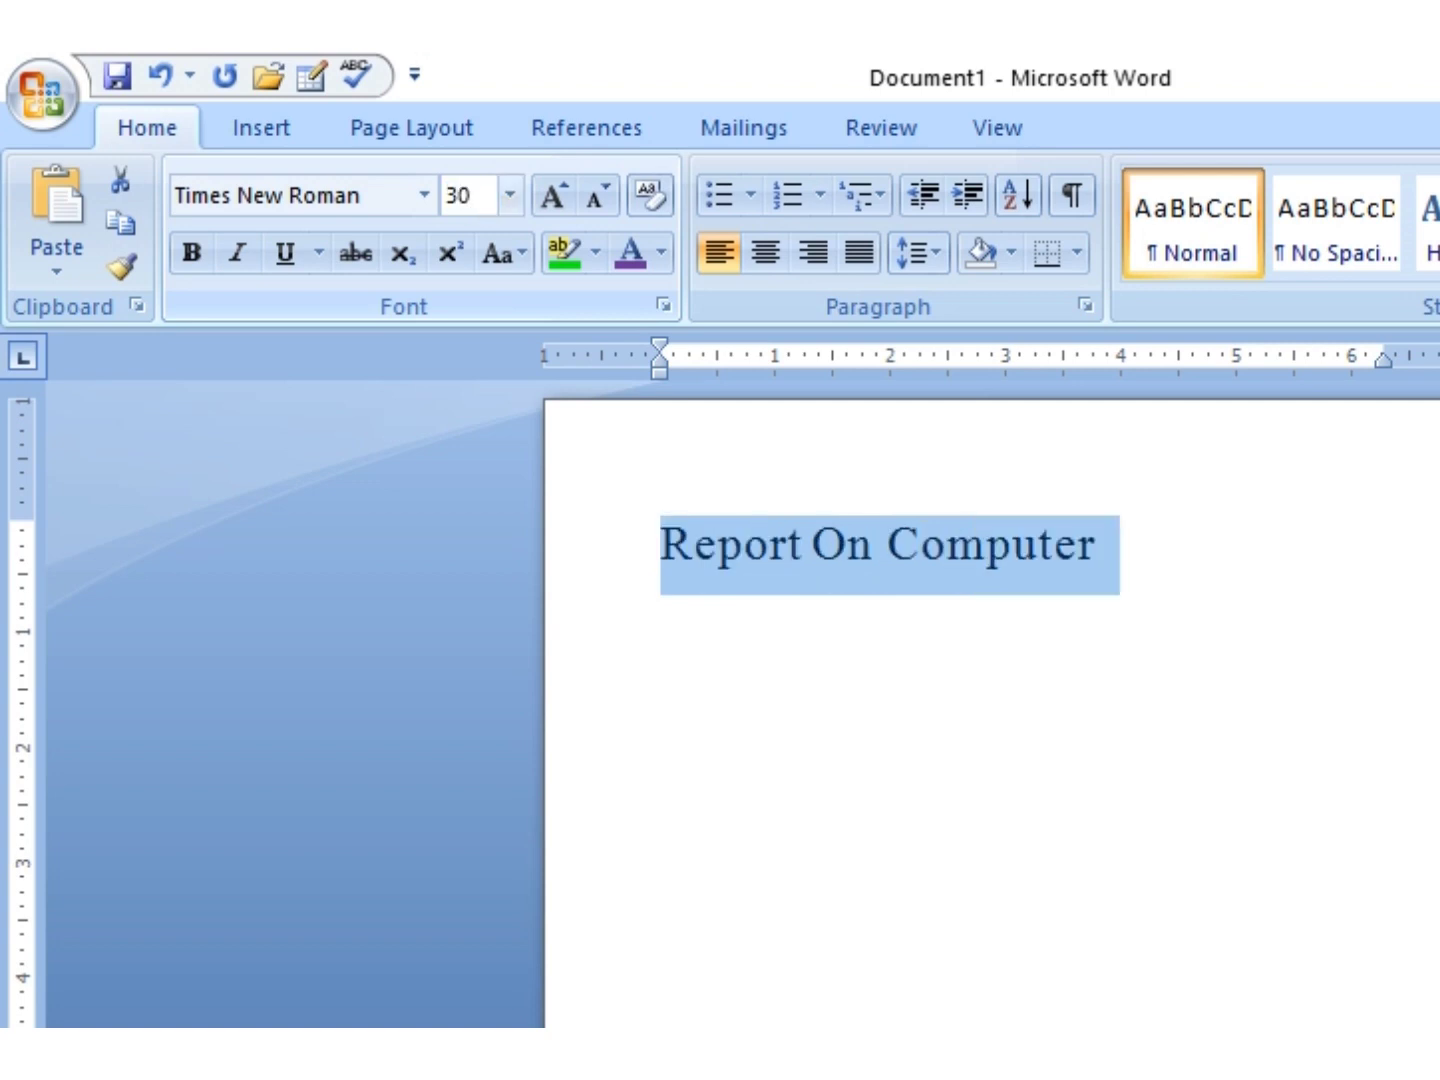
{"action": "left_click", "coordinate": [552, 194]}
{"action": "left_click", "coordinate": [553, 194]}
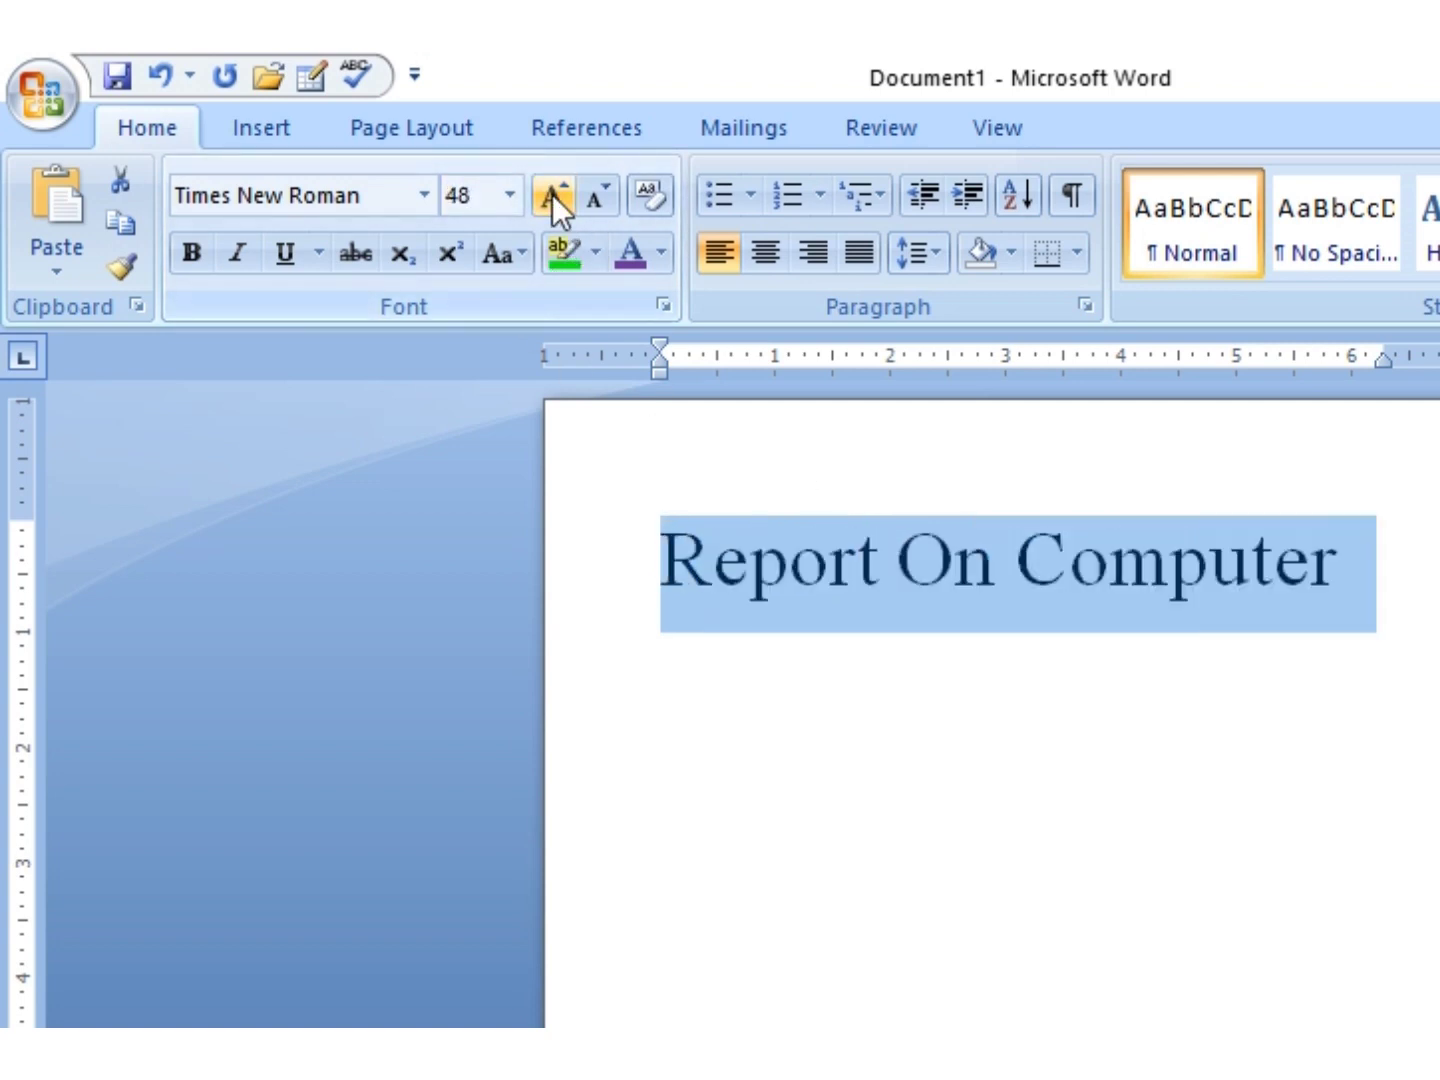
{"action": "left_click", "coordinate": [553, 194]}
{"action": "left_click", "coordinate": [595, 192]}
{"action": "left_click", "coordinate": [594, 193]}
{"action": "left_click", "coordinate": [594, 192]}
{"action": "left_click", "coordinate": [594, 192]}
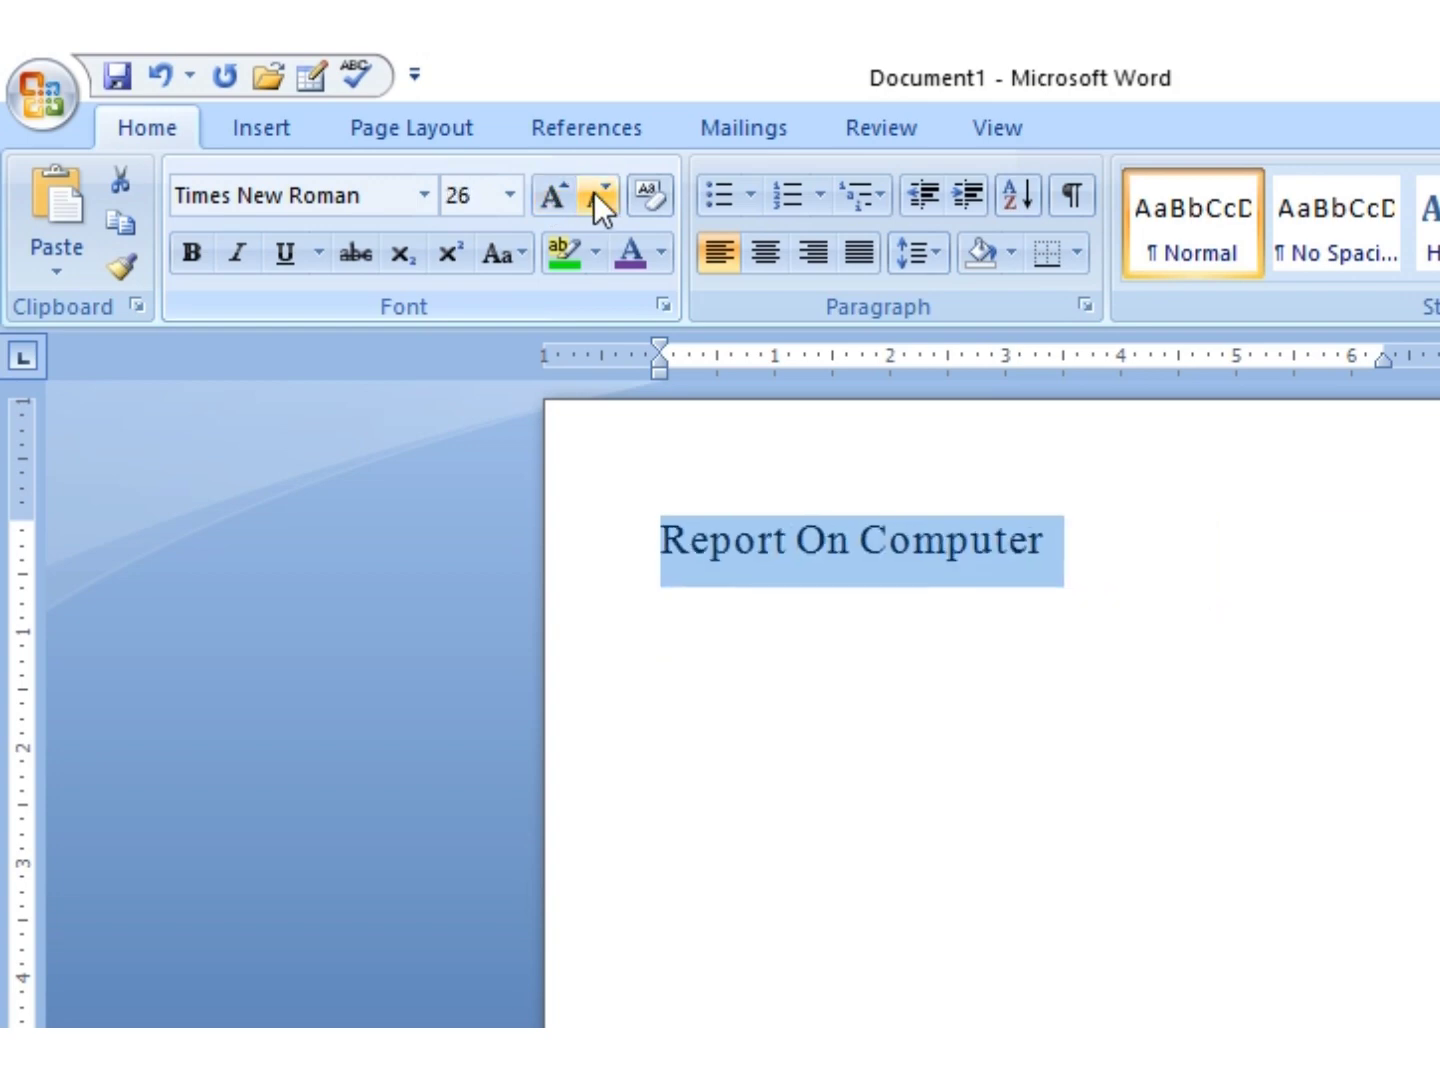
{"action": "left_click", "coordinate": [558, 198]}
{"action": "left_click", "coordinate": [558, 198]}
{"action": "left_click", "coordinate": [558, 198]}
{"action": "left_click", "coordinate": [558, 198]}
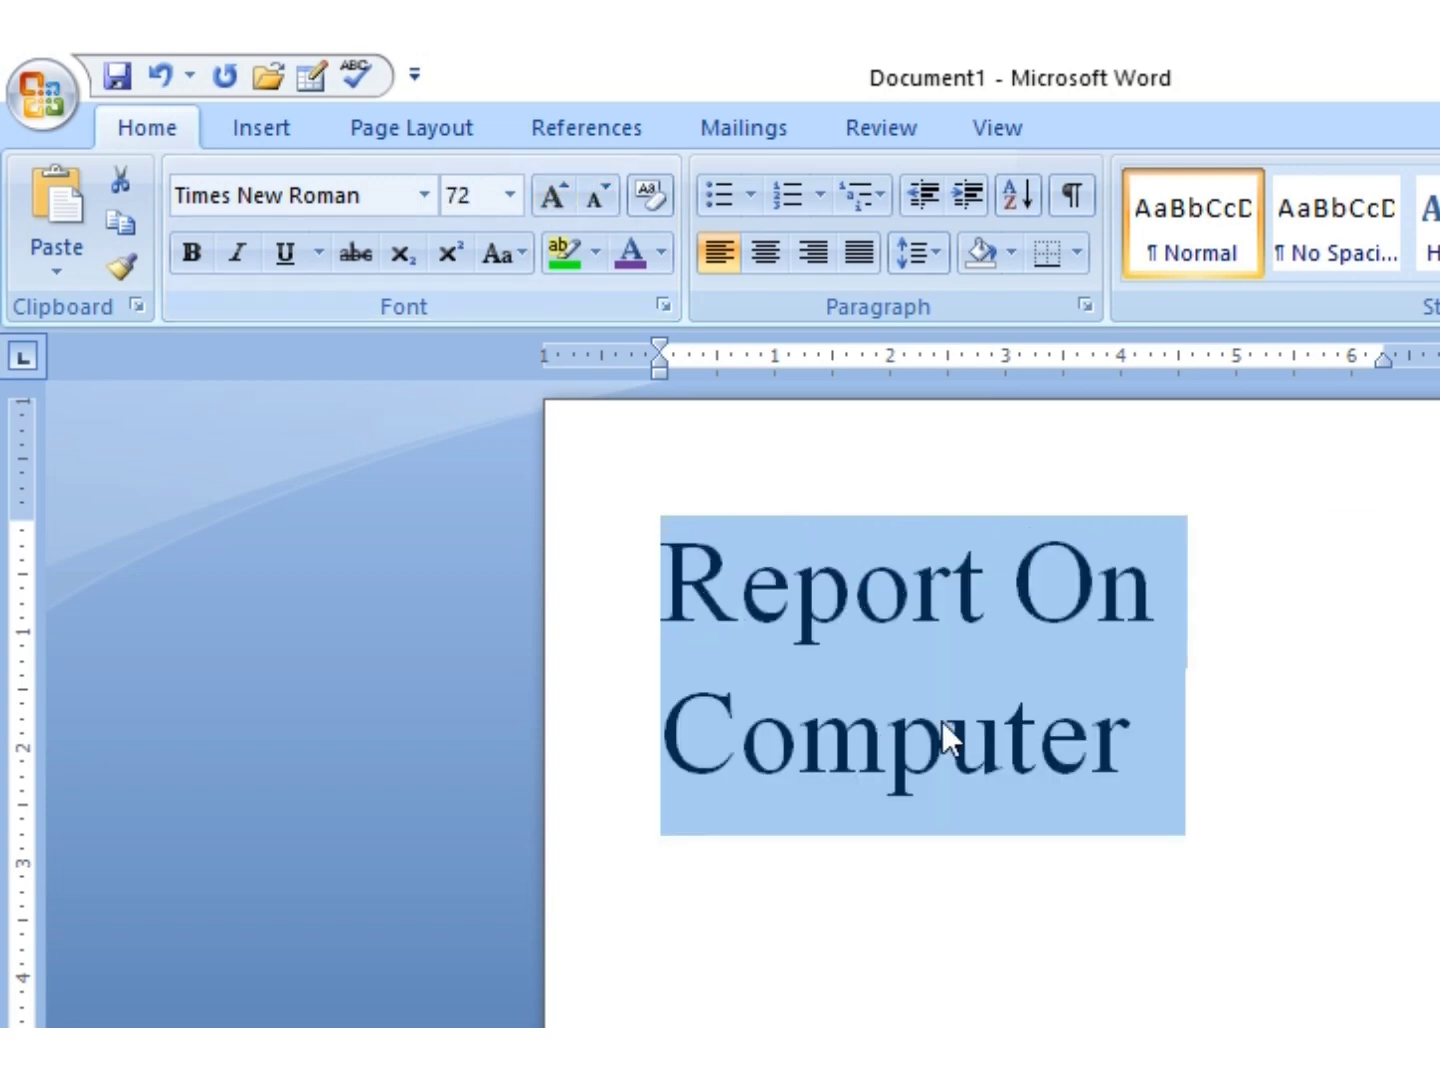
{"action": "left_click", "coordinate": [646, 198]}
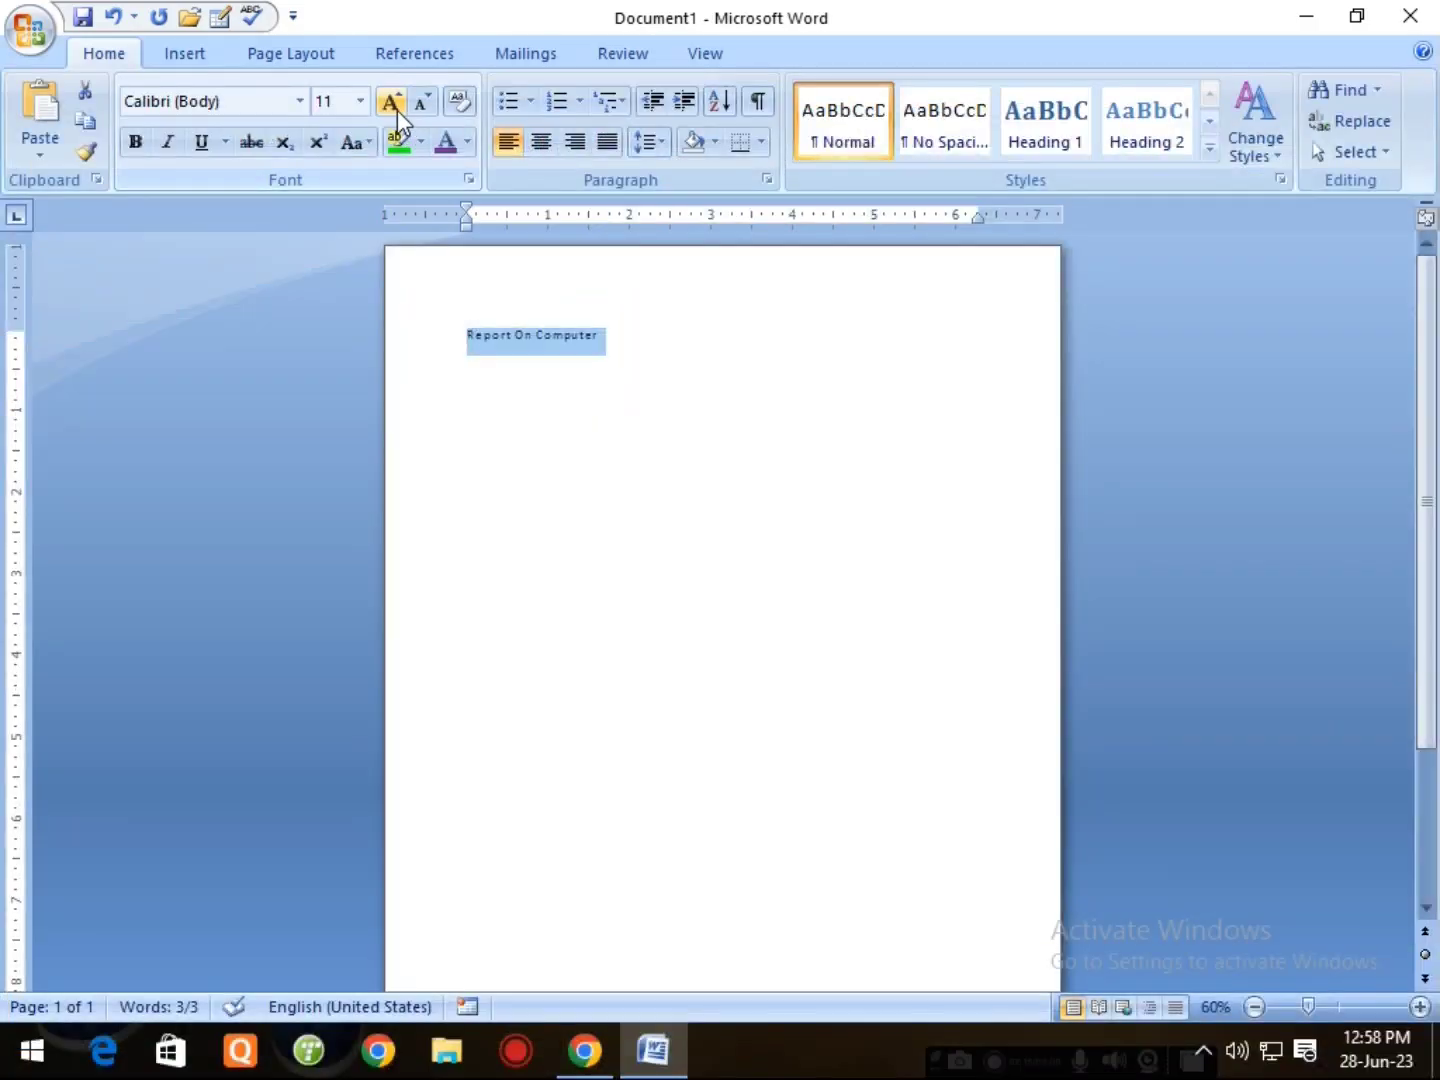
{"action": "left_click", "coordinate": [393, 107]}
{"action": "left_click", "coordinate": [393, 107]}
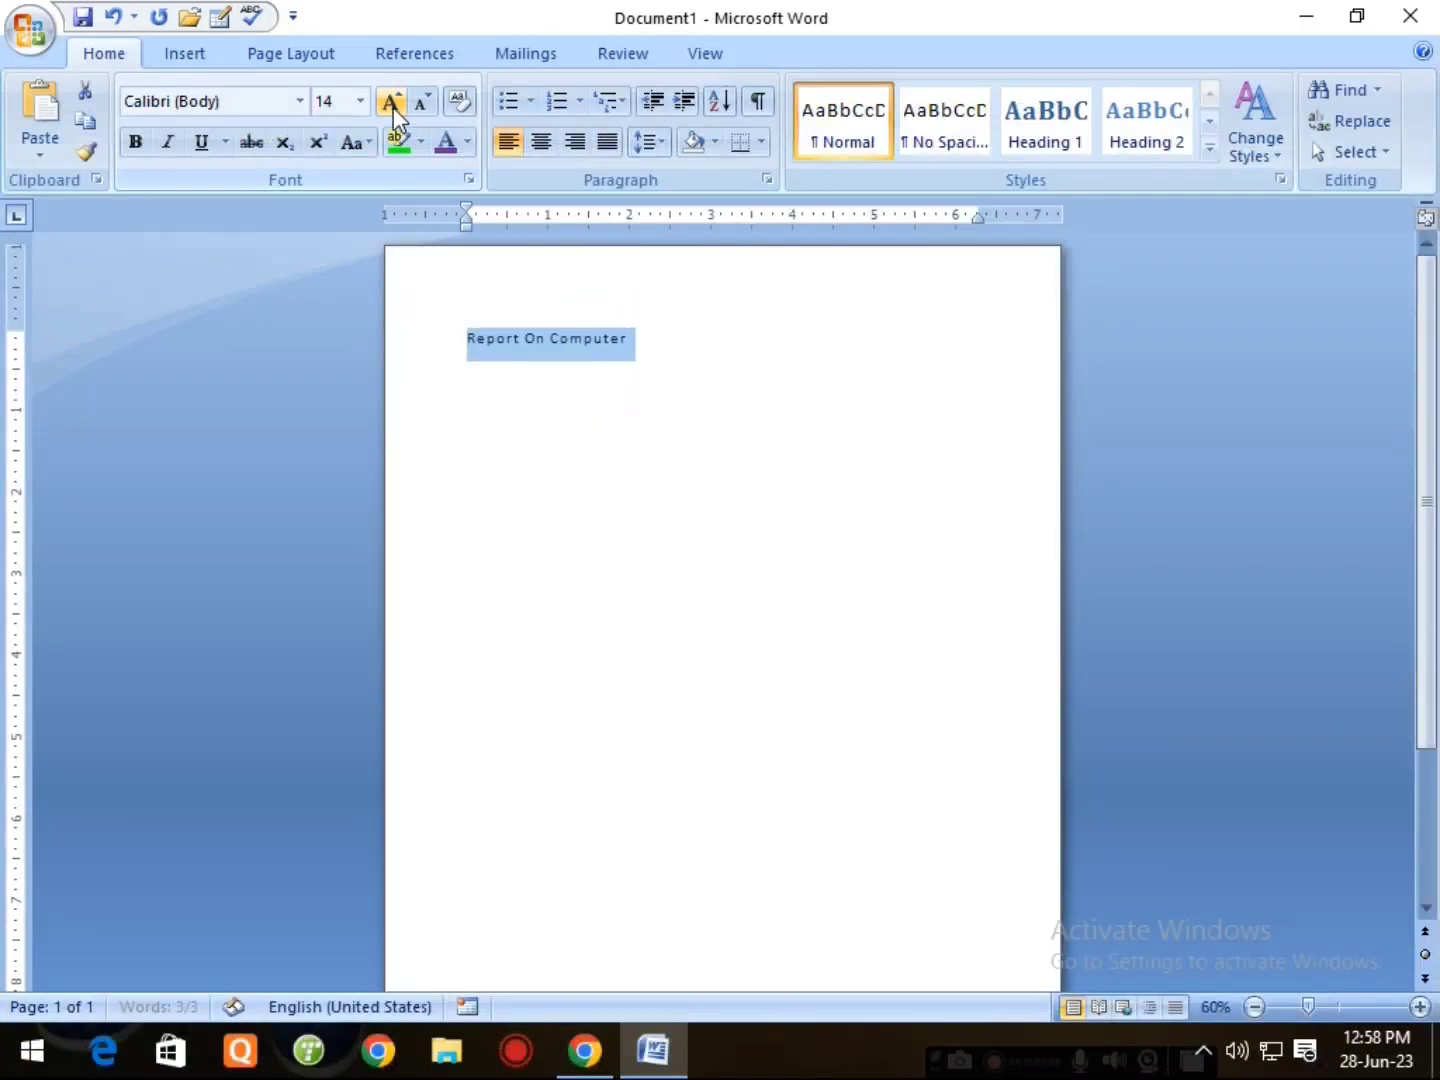
{"action": "left_click", "coordinate": [364, 148]}
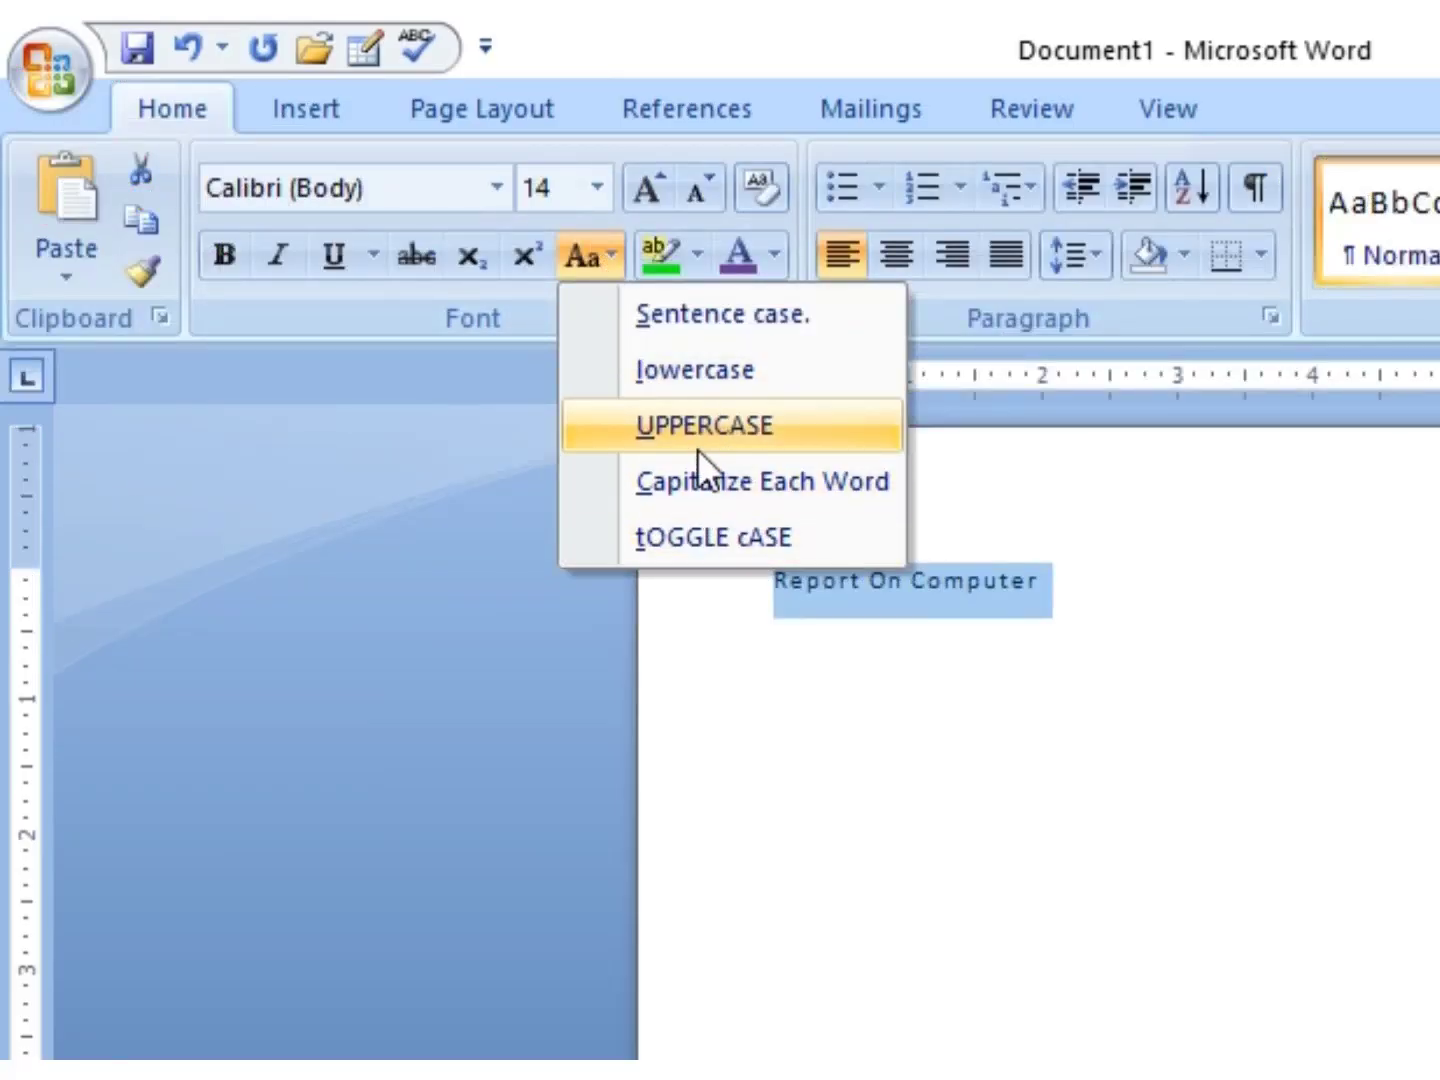
Cycle the heading through Capitalize Each Word, UPPERCASE and Sentence case.
{"action": "left_click", "coordinate": [720, 478]}
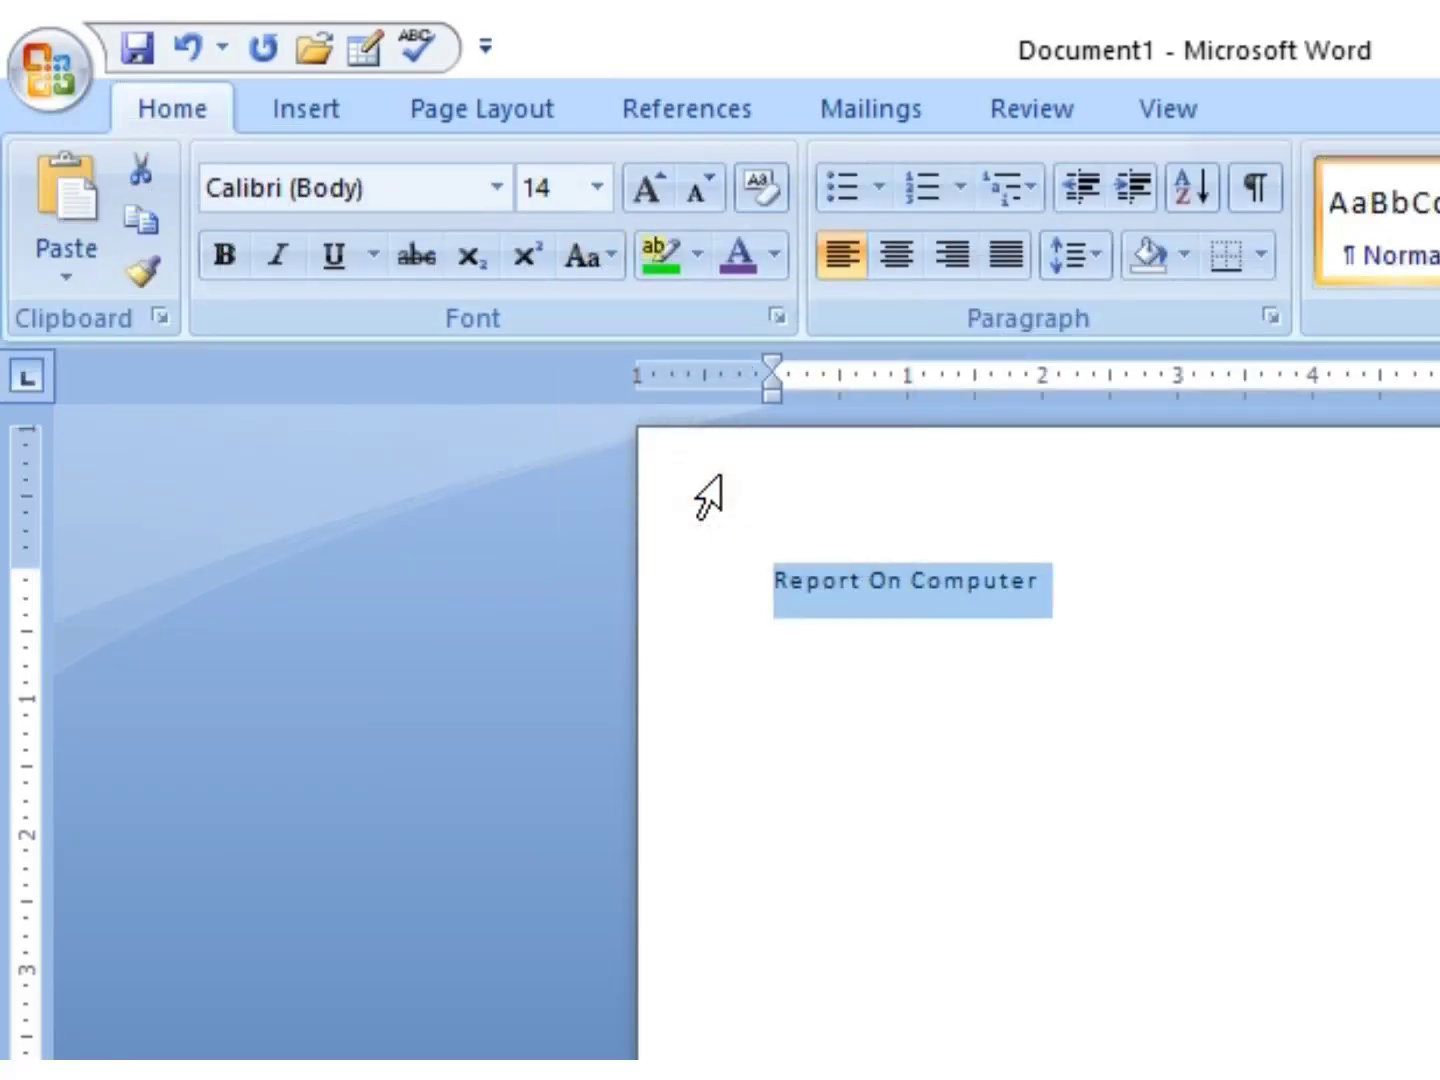
{"action": "left_click", "coordinate": [608, 262]}
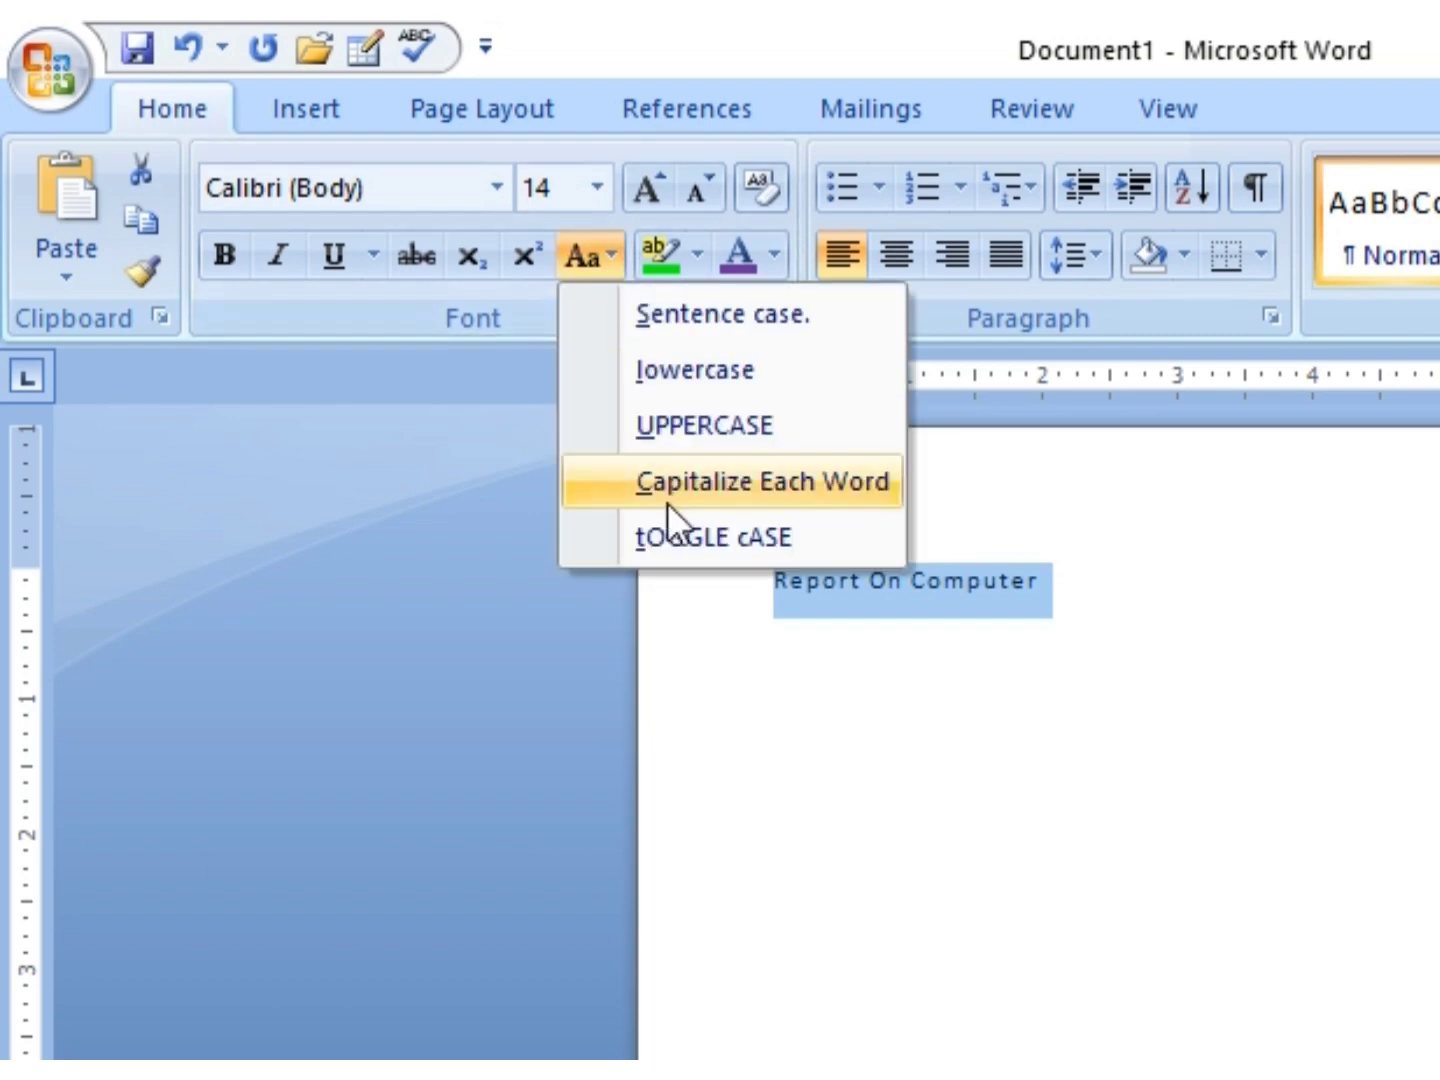
{"action": "left_click", "coordinate": [669, 428]}
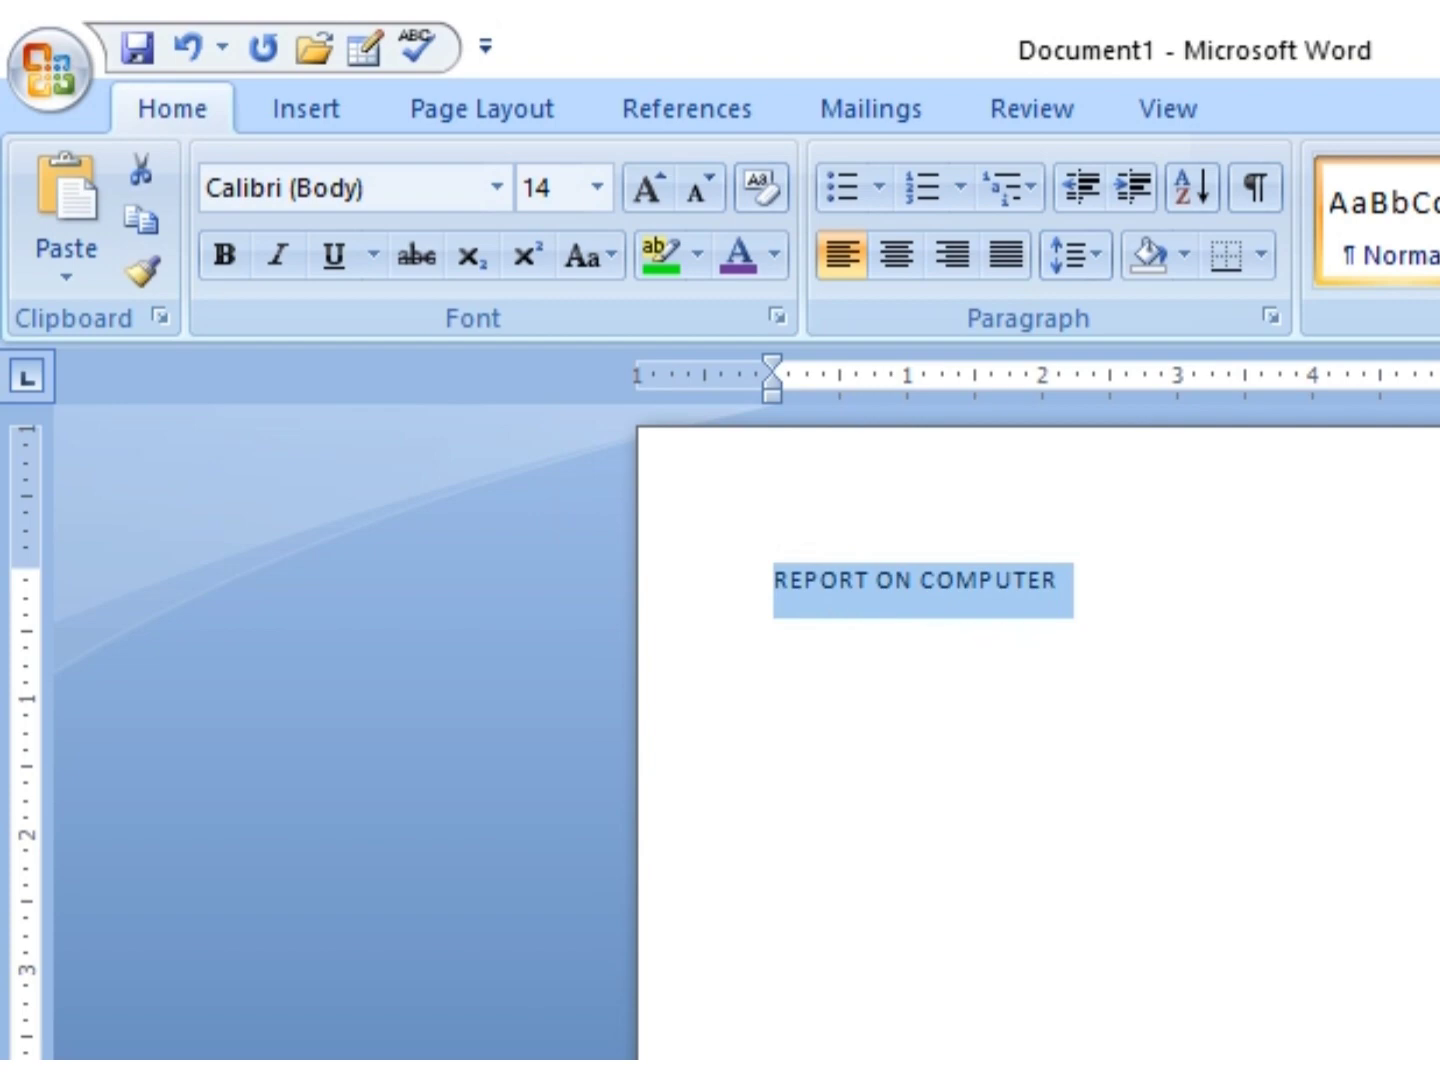
{"action": "scroll", "coordinate": [935, 756], "scroll_direction": "up", "scroll_amount": 3}
{"action": "scroll", "coordinate": [934, 756], "scroll_direction": "up", "scroll_amount": 3}
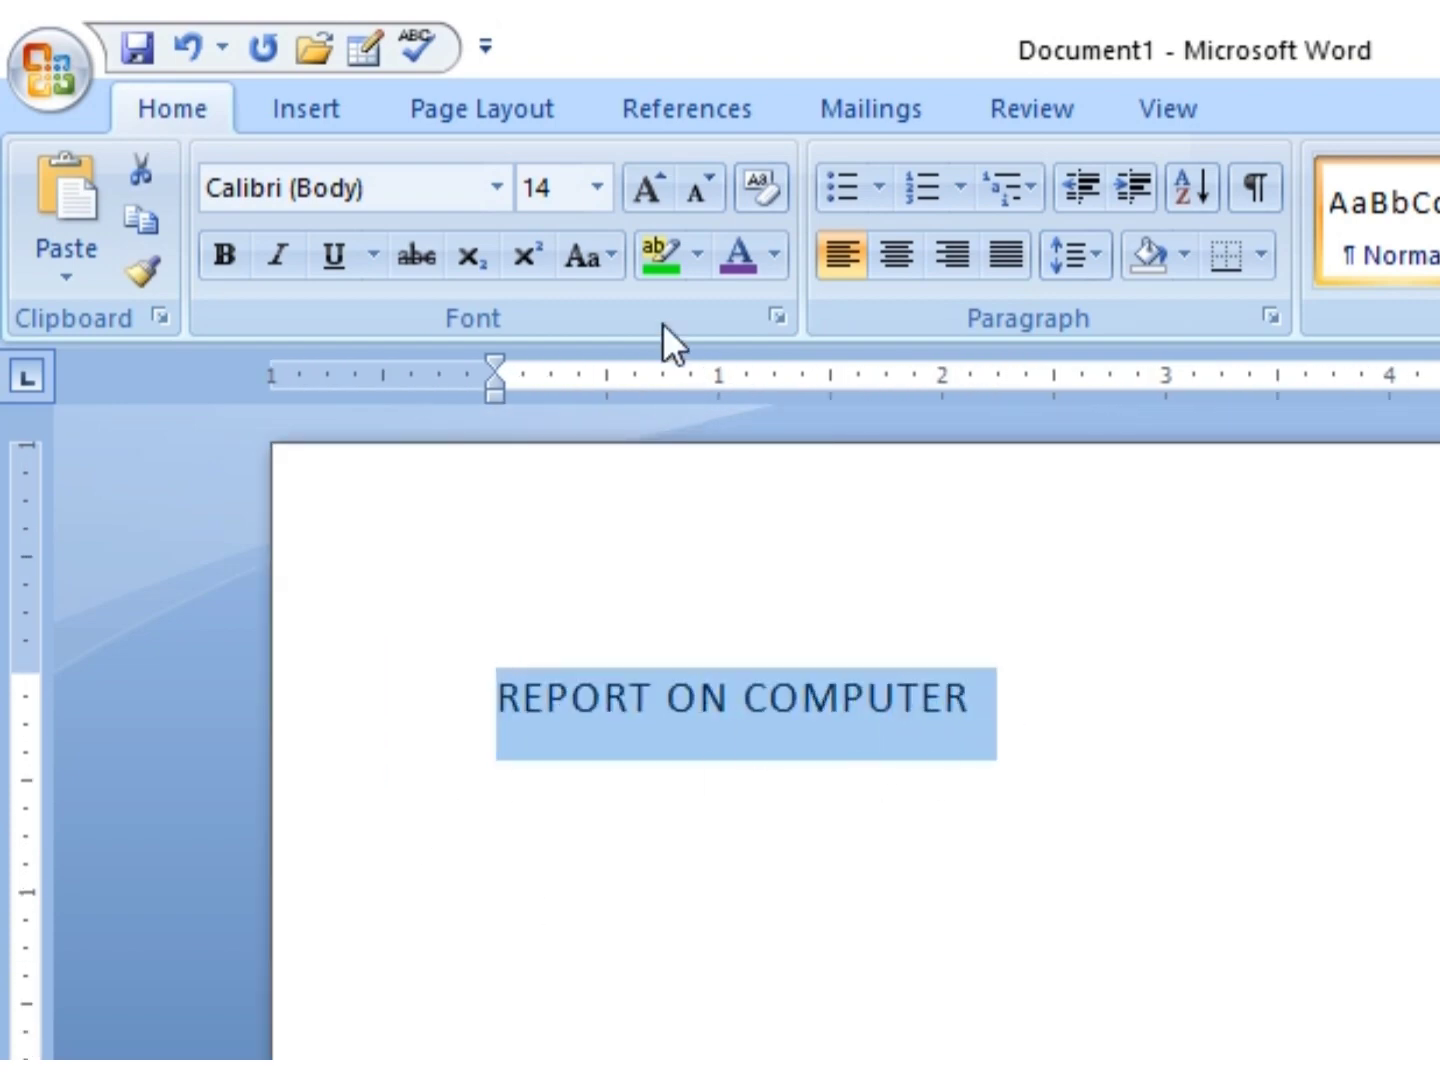
{"action": "left_click", "coordinate": [598, 255]}
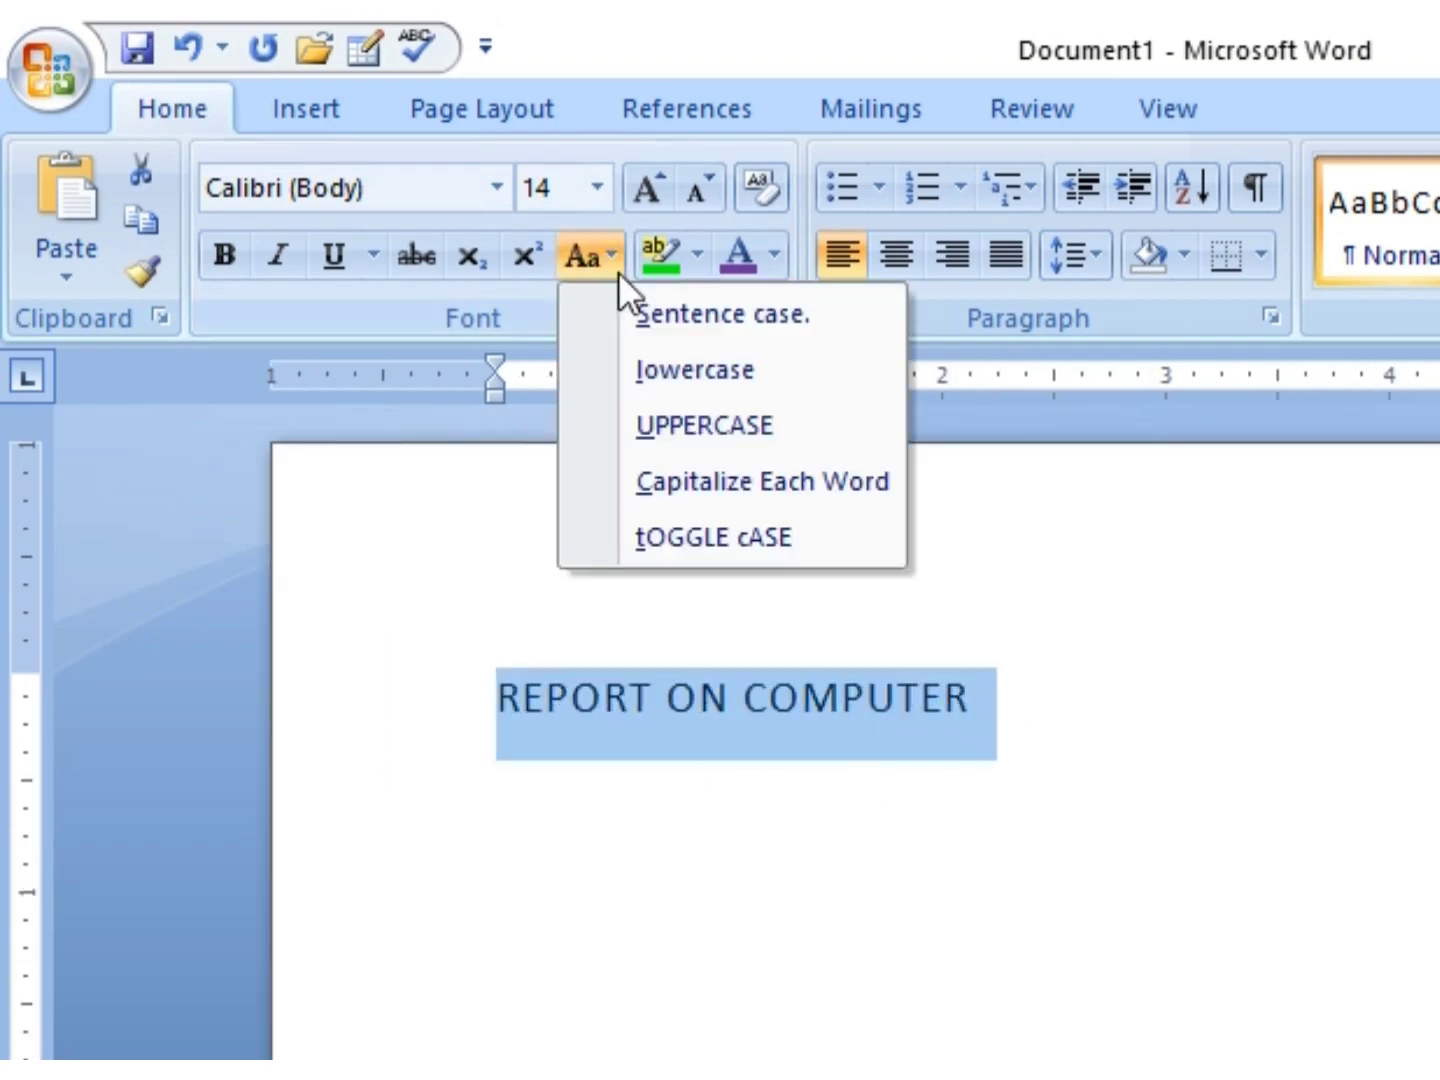
{"action": "left_click", "coordinate": [659, 316]}
{"action": "left_click", "coordinate": [500, 730]}
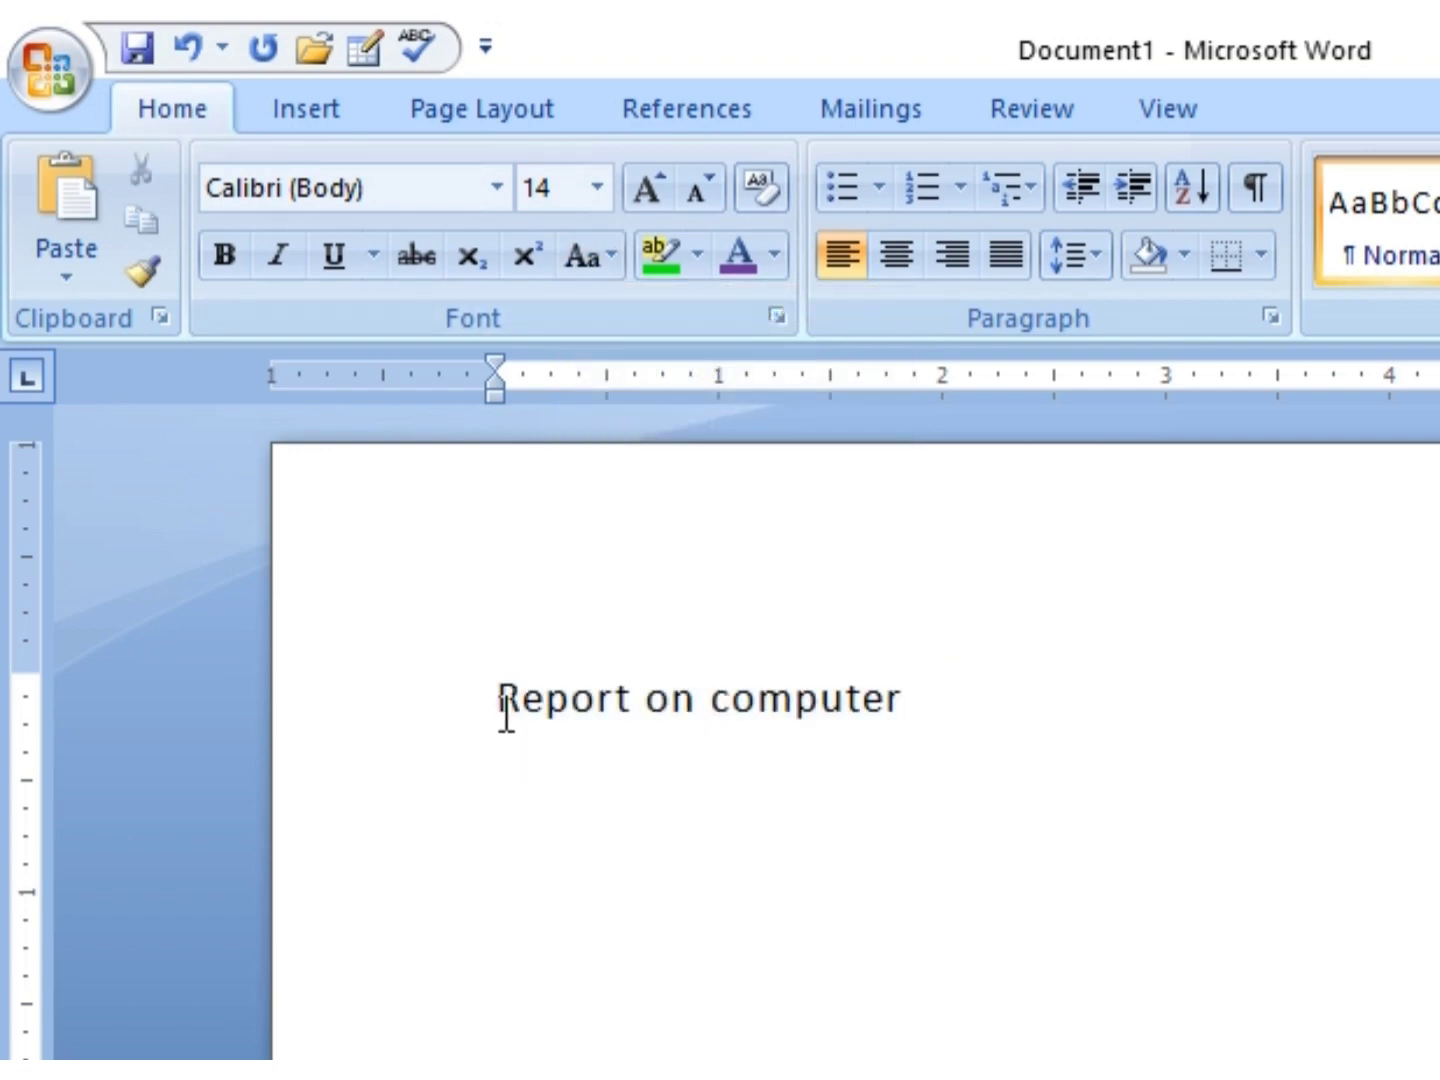
Lowercase the first R, restore Capitalize Each Word on the heading, and start a new line below.
{"action": "left_click_drag", "start_coordinate": [521, 699], "coordinate": [492, 700]}
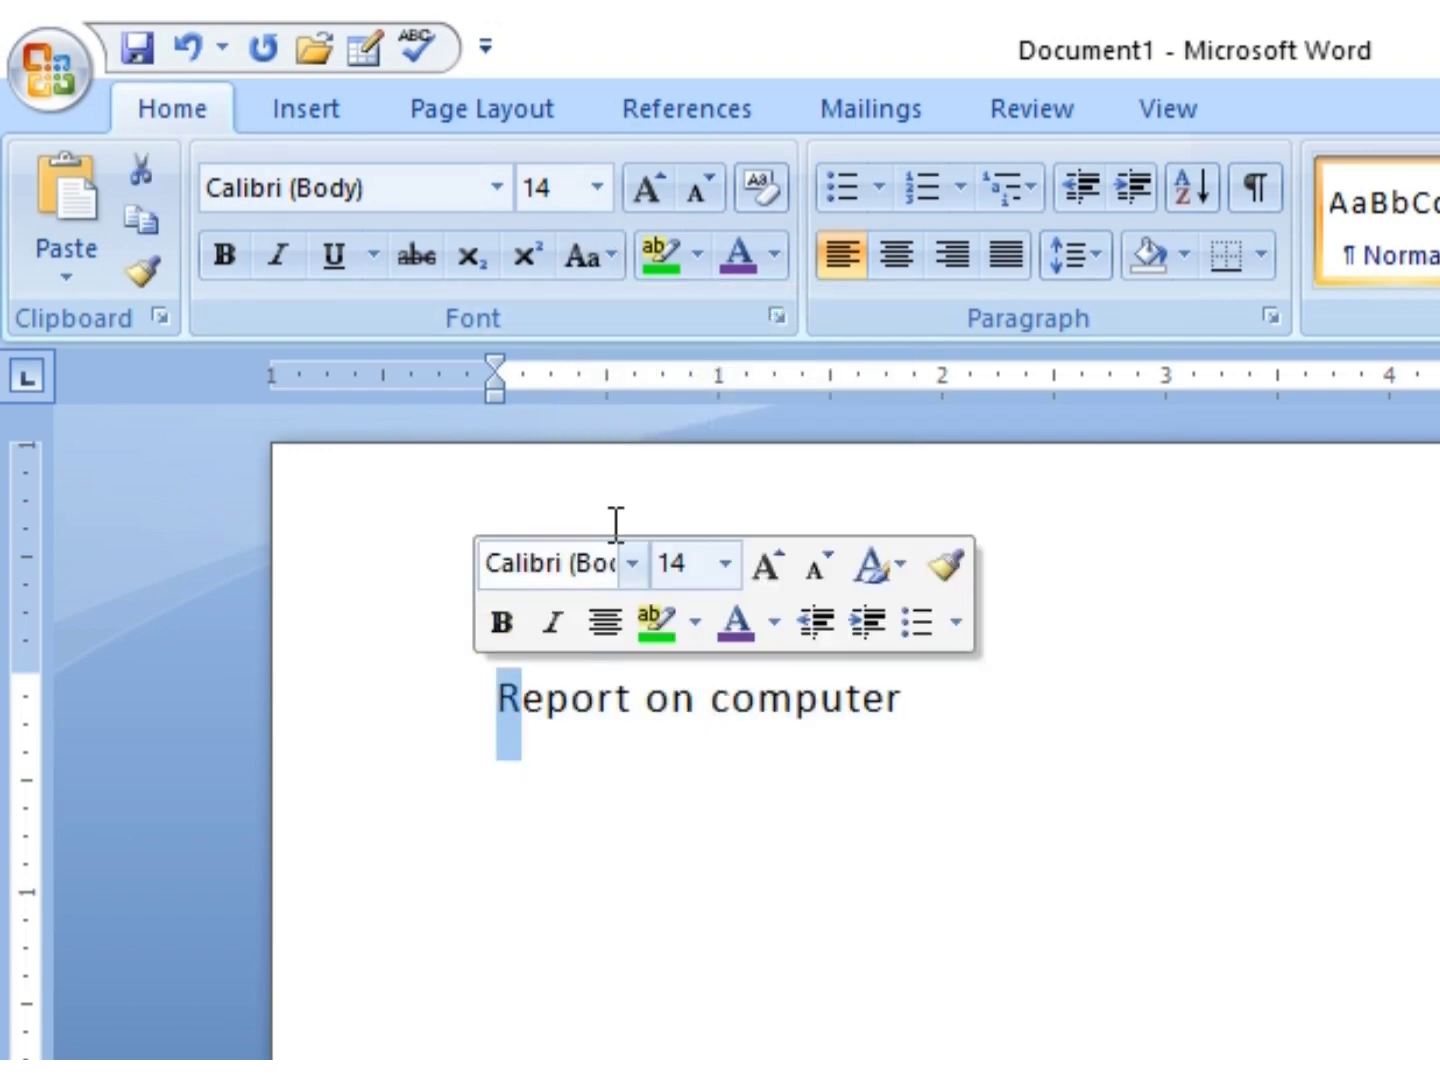
{"action": "left_click", "coordinate": [609, 258]}
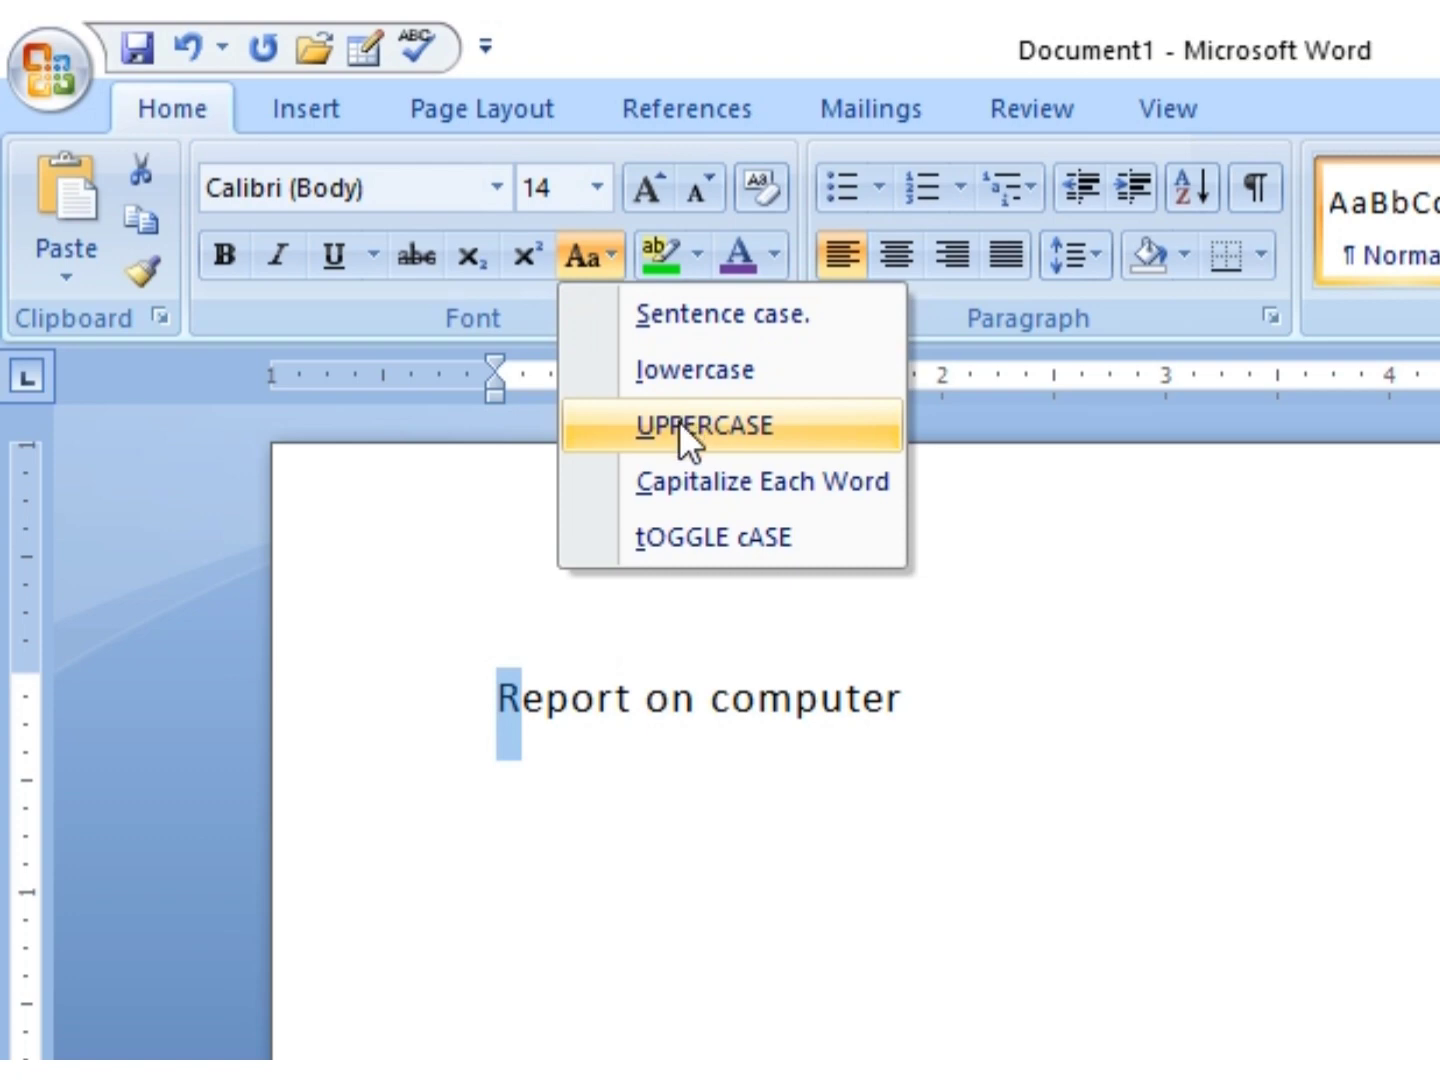
{"action": "left_click", "coordinate": [680, 373]}
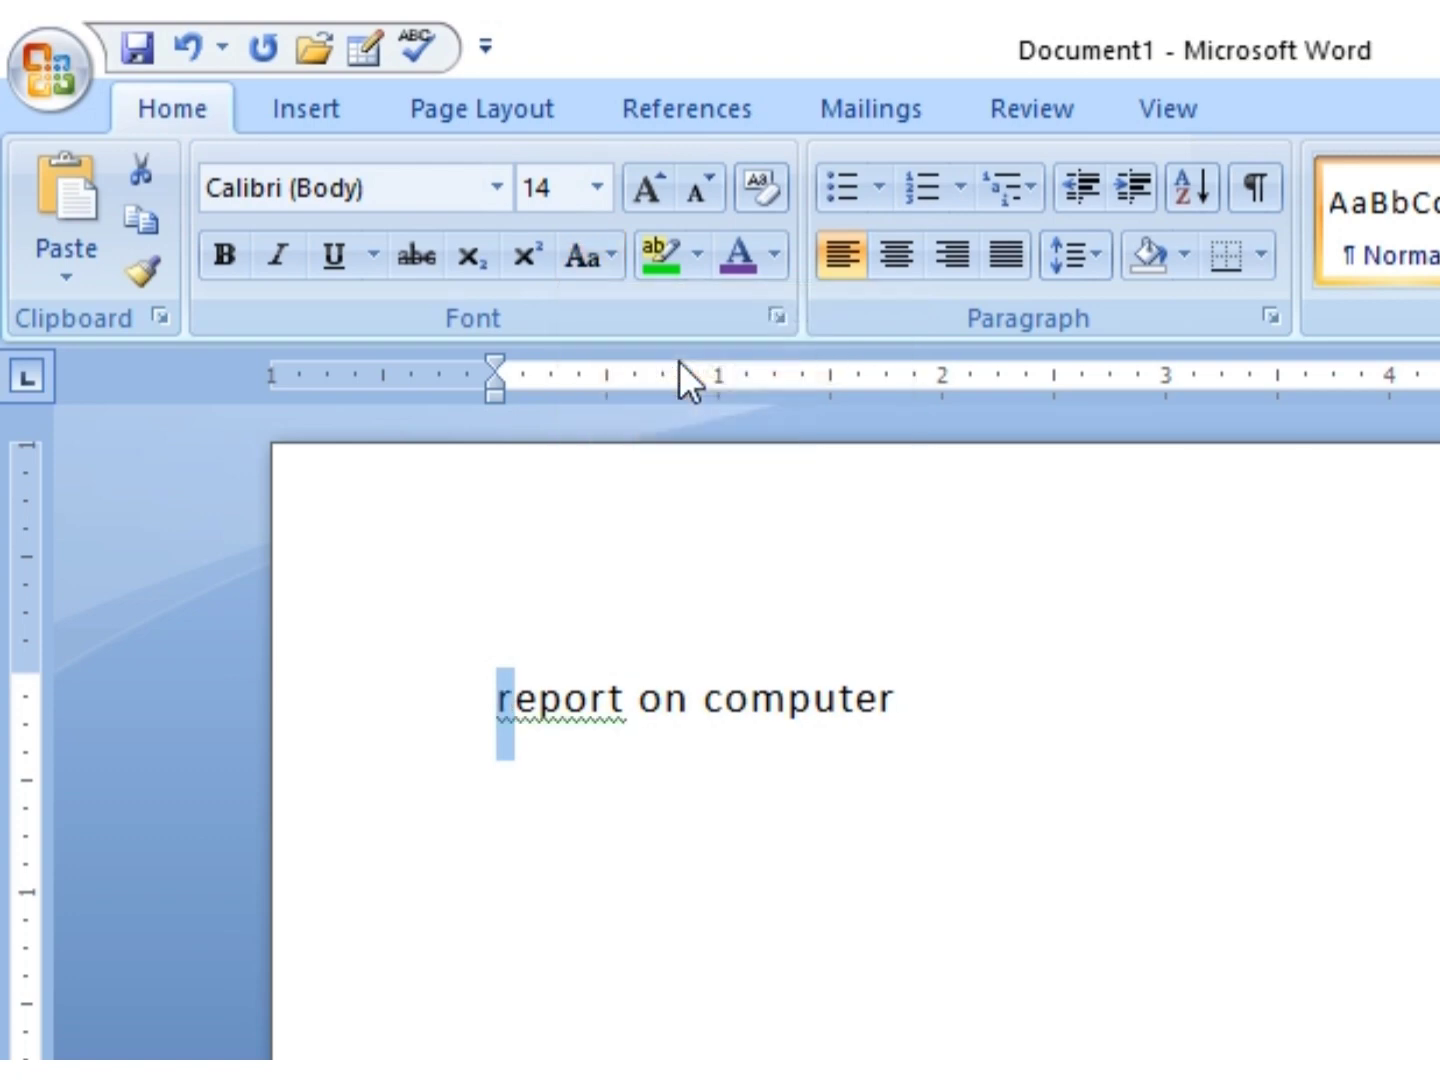
{"action": "triple_click", "coordinate": [944, 756]}
{"action": "left_click", "coordinate": [607, 256]}
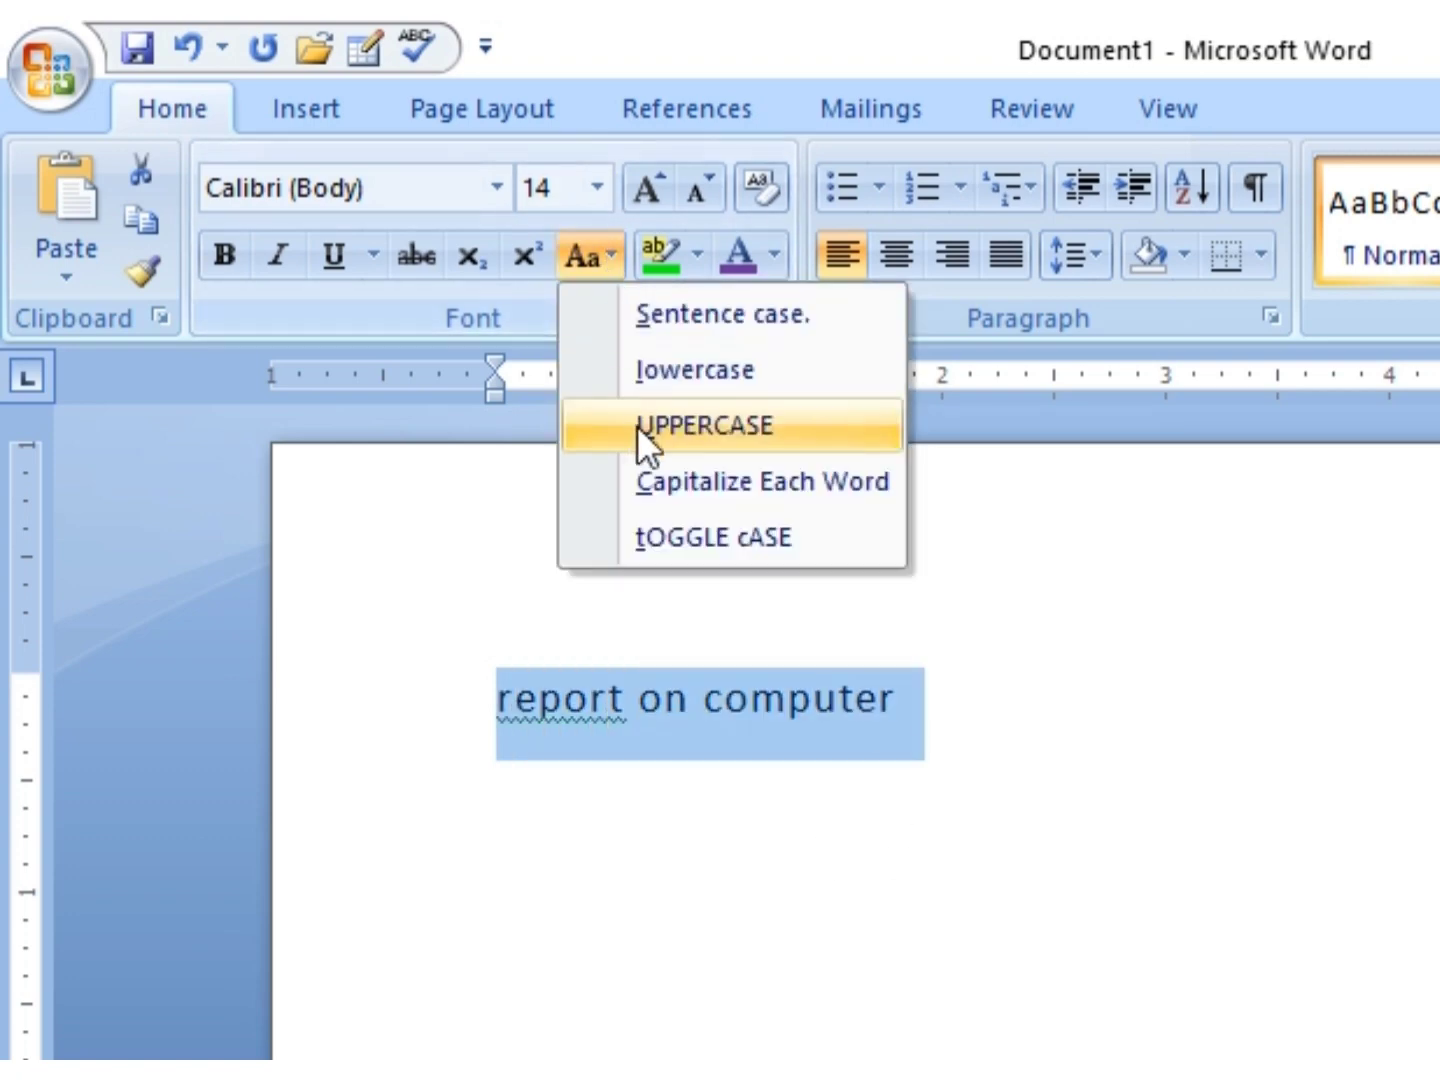
{"action": "left_click", "coordinate": [652, 480]}
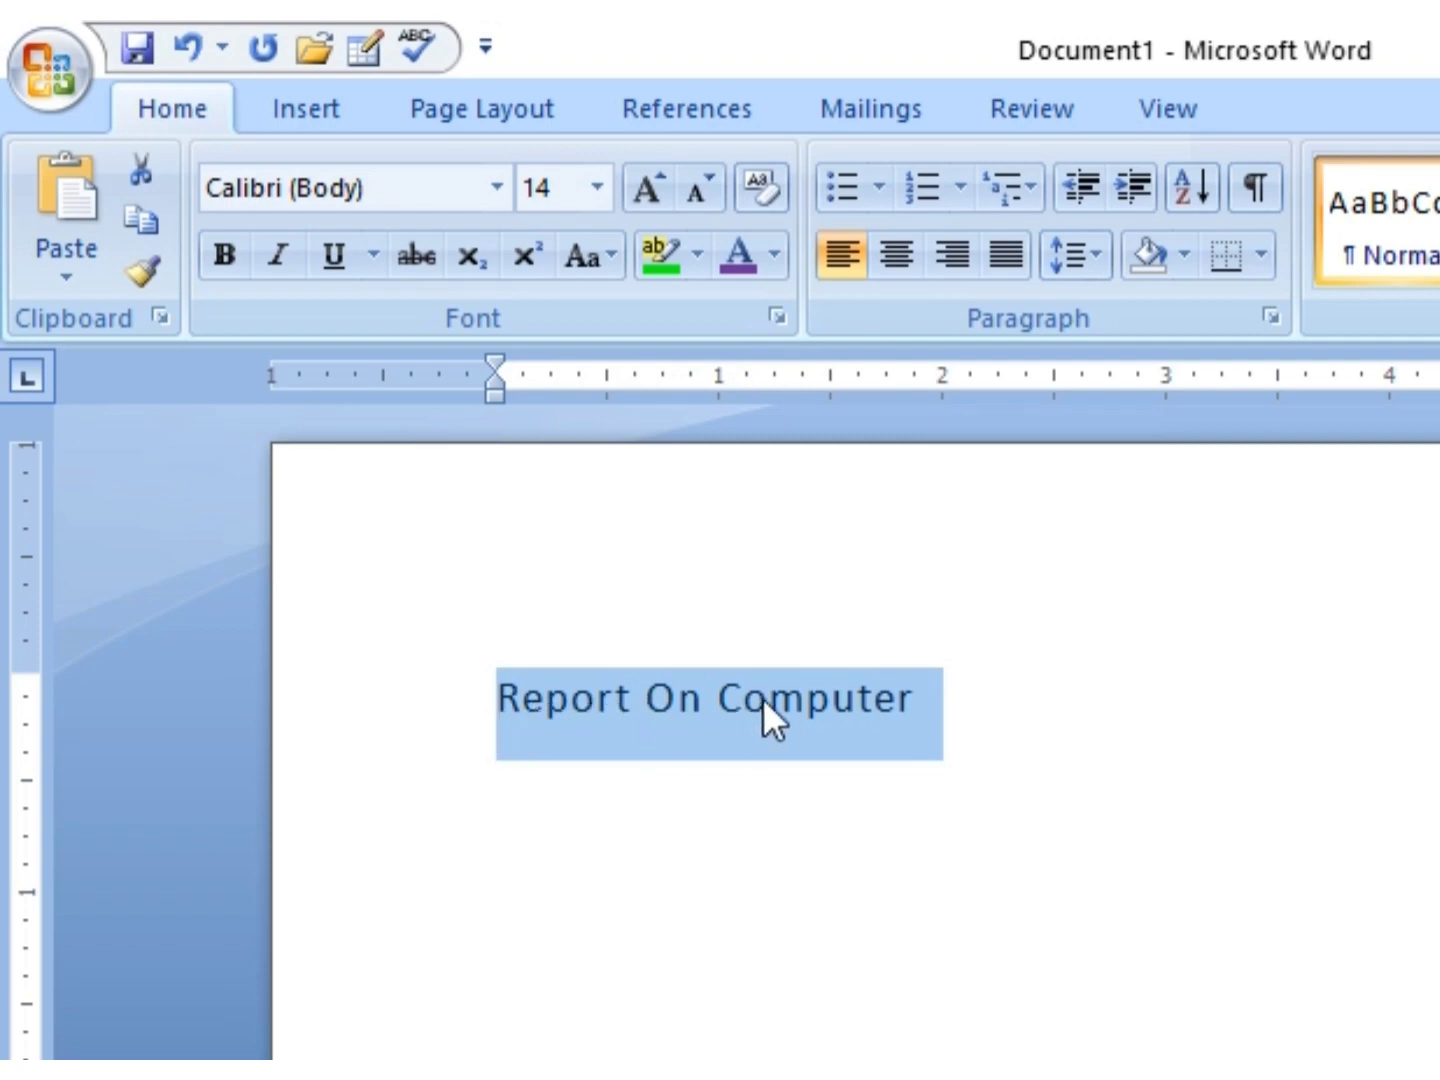
{"action": "left_click", "coordinate": [607, 258]}
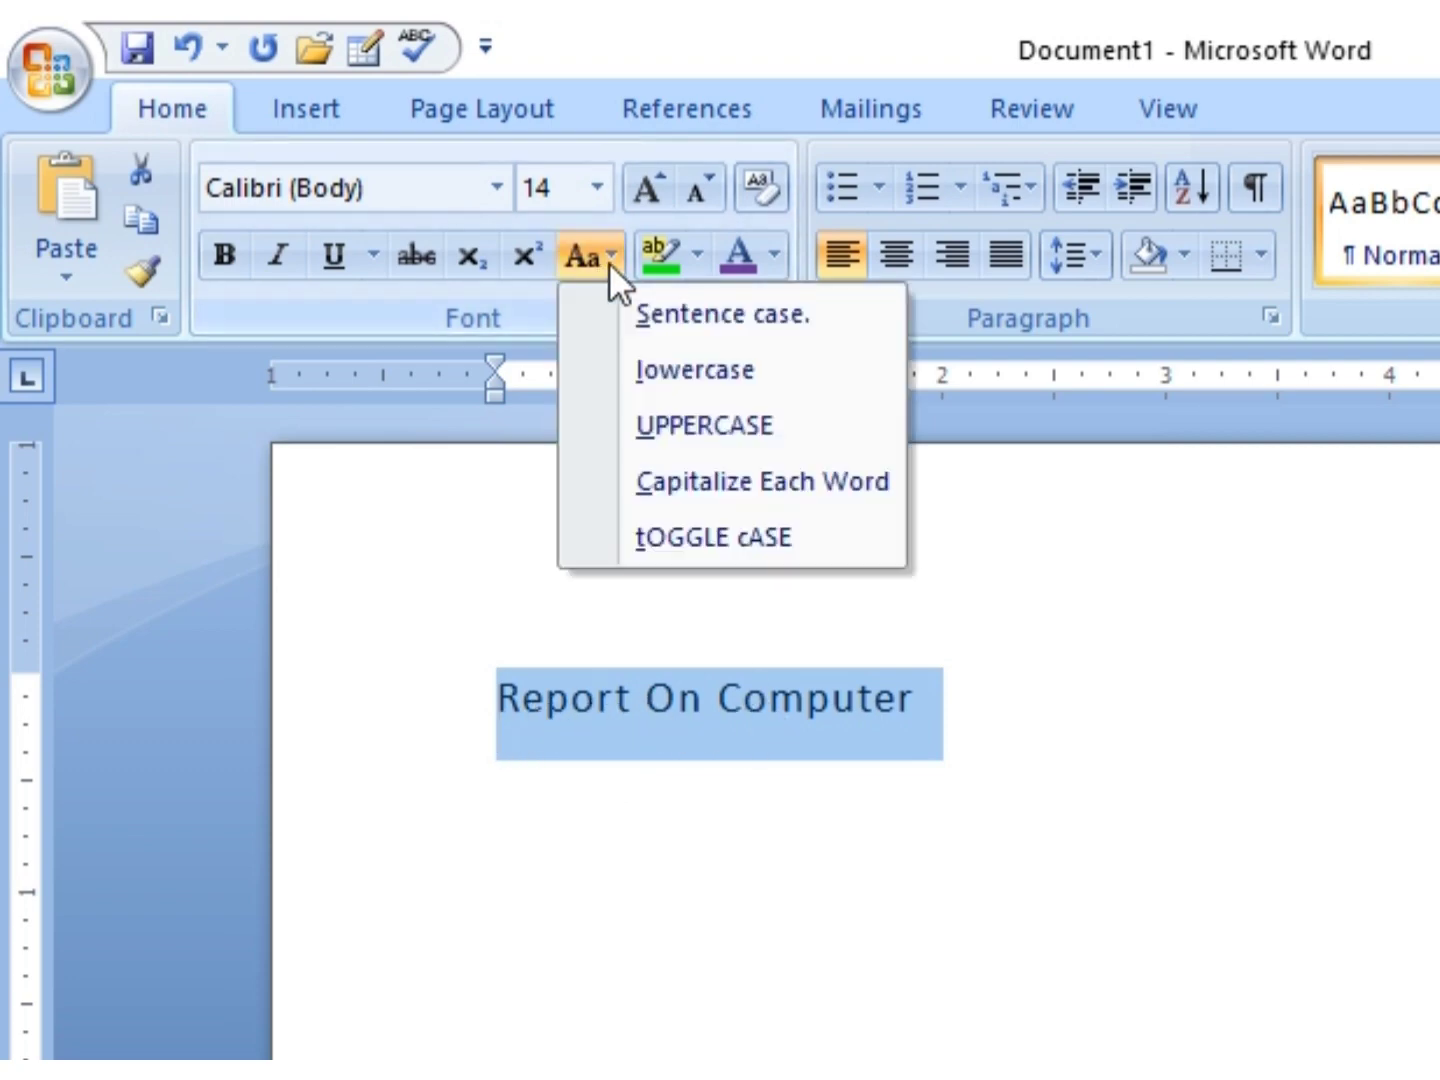
{"action": "left_click", "coordinate": [689, 486]}
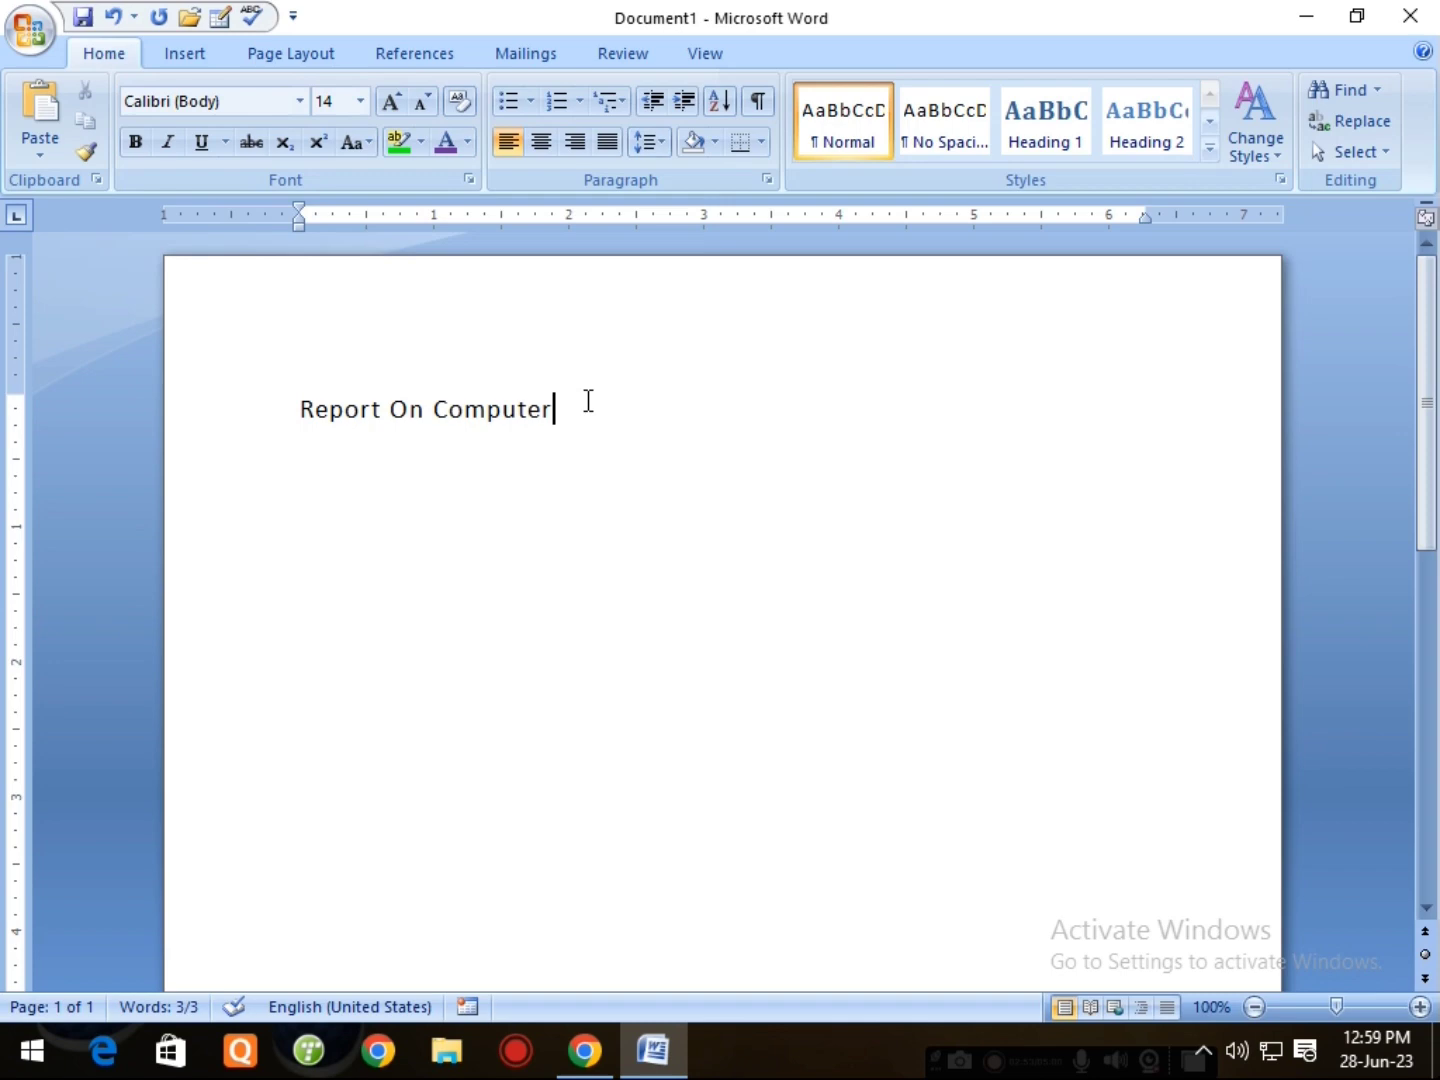
{"action": "key", "text": "Return"}
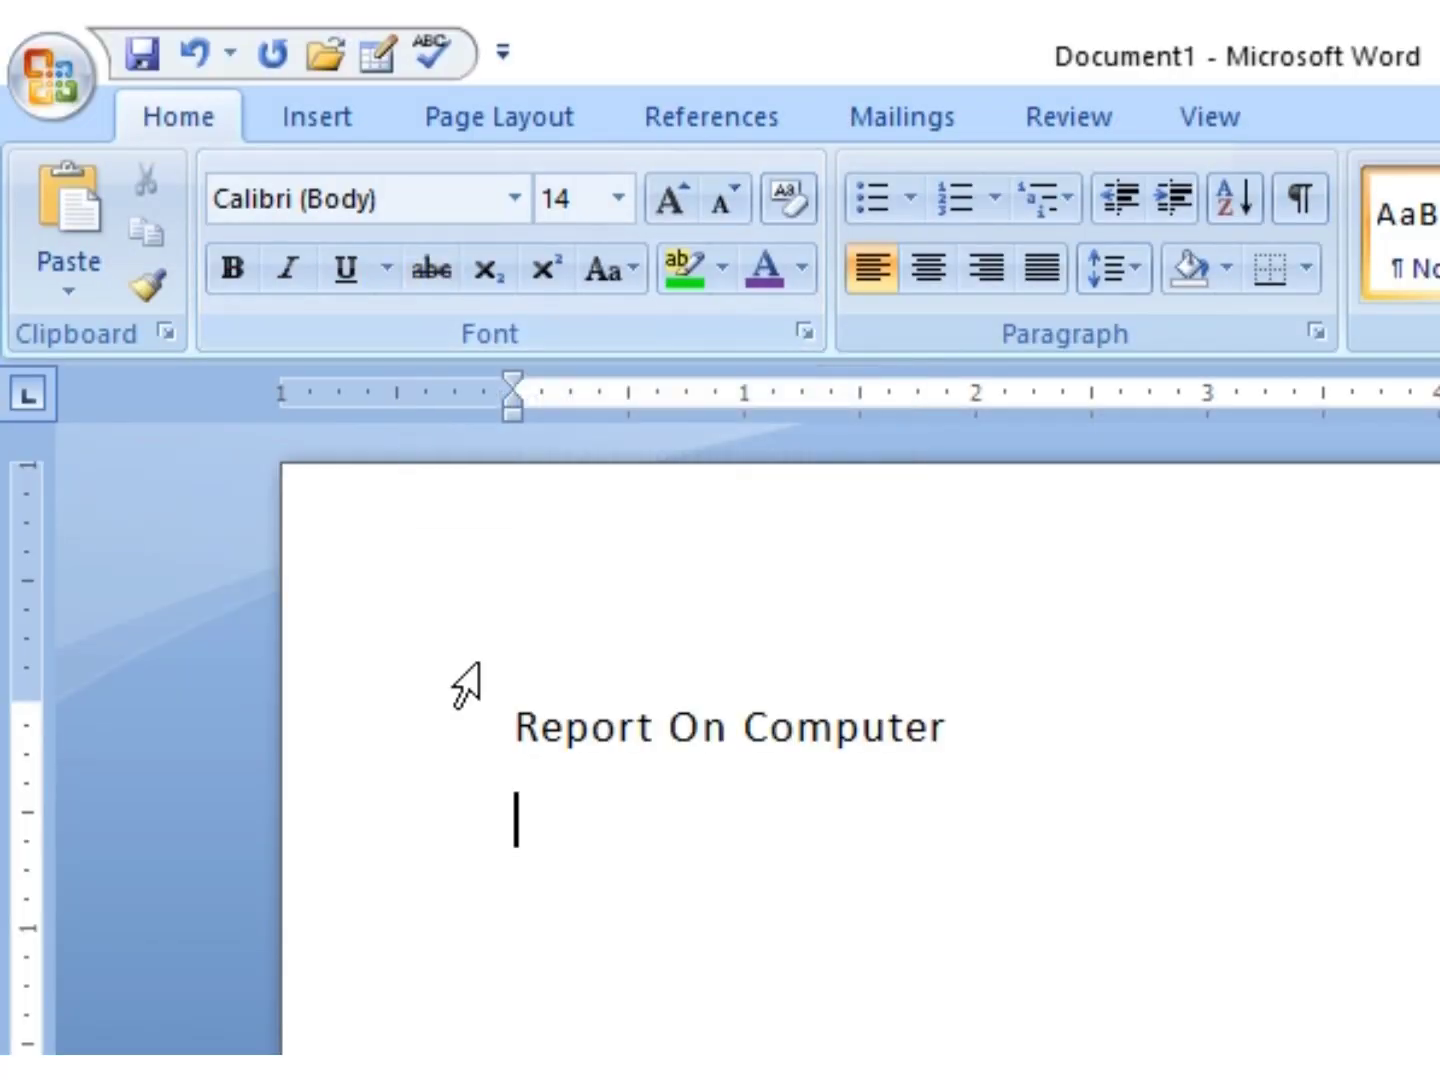
{"action": "left_click", "coordinate": [446, 735]}
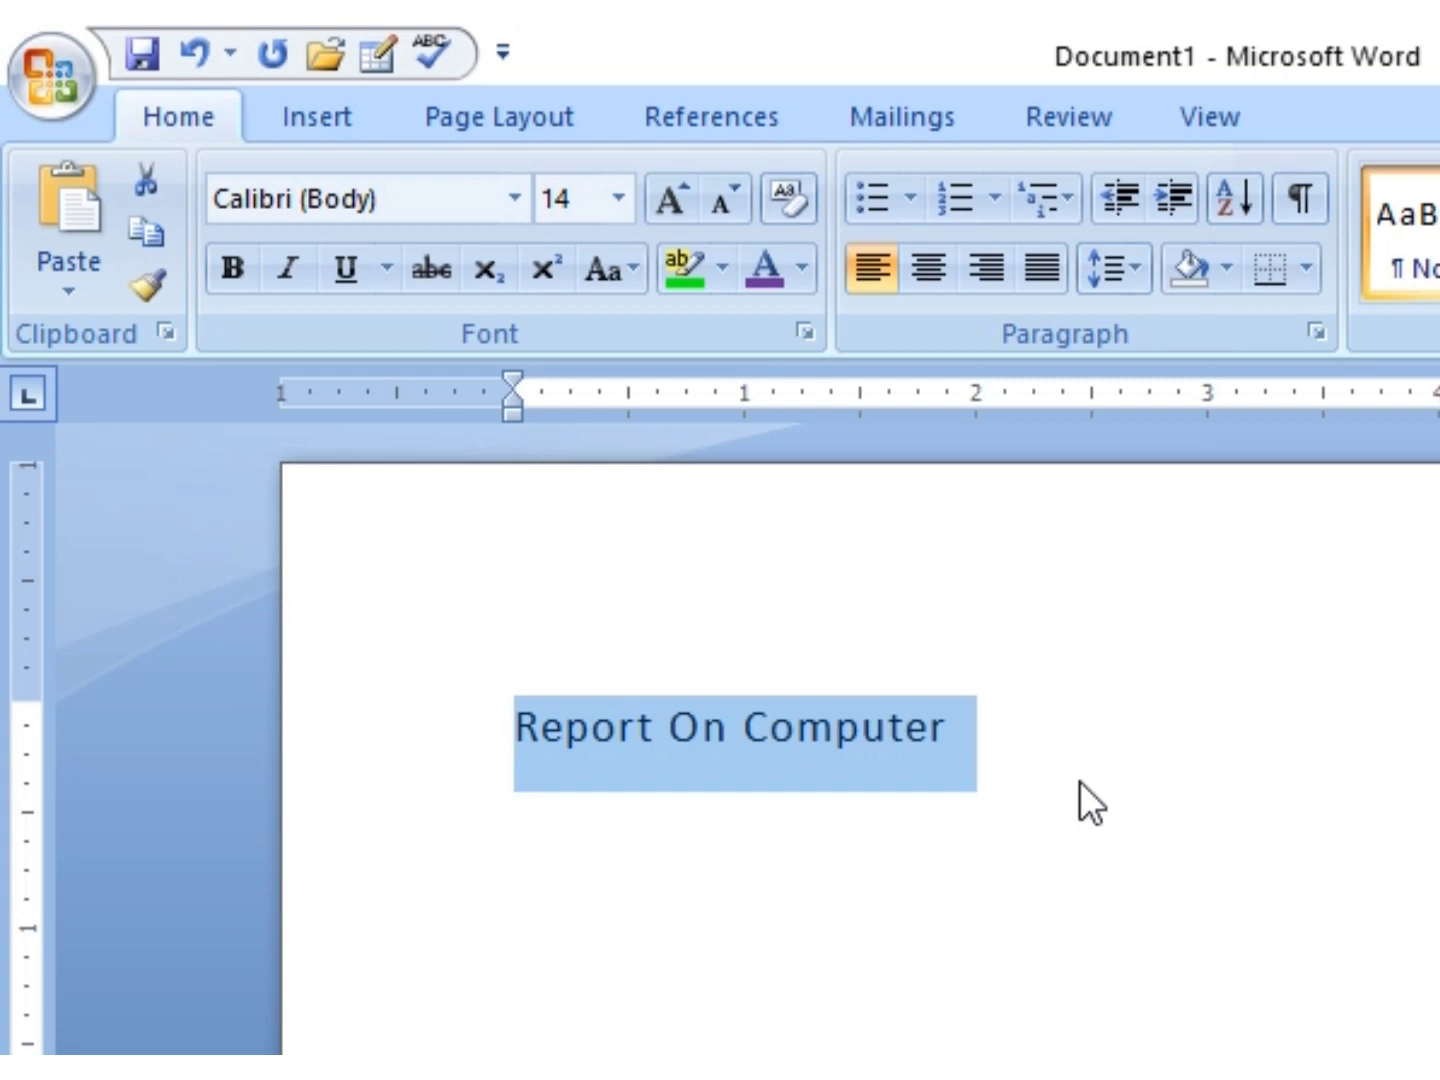
{"action": "left_click", "coordinate": [1091, 840]}
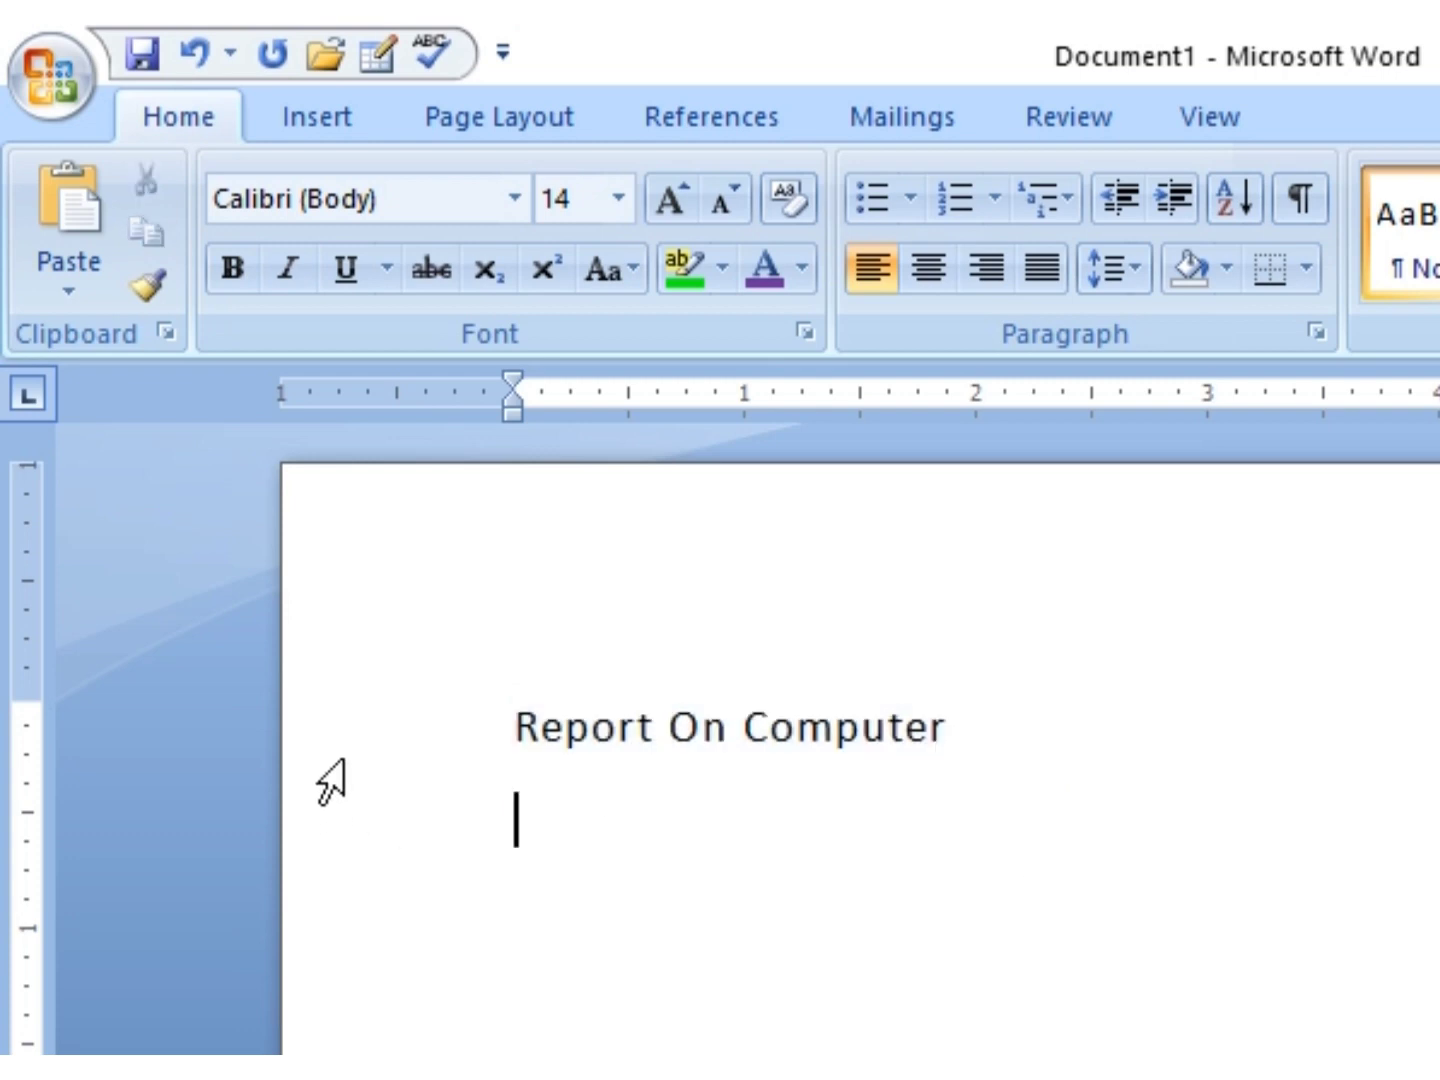
{"action": "left_click", "coordinate": [394, 757]}
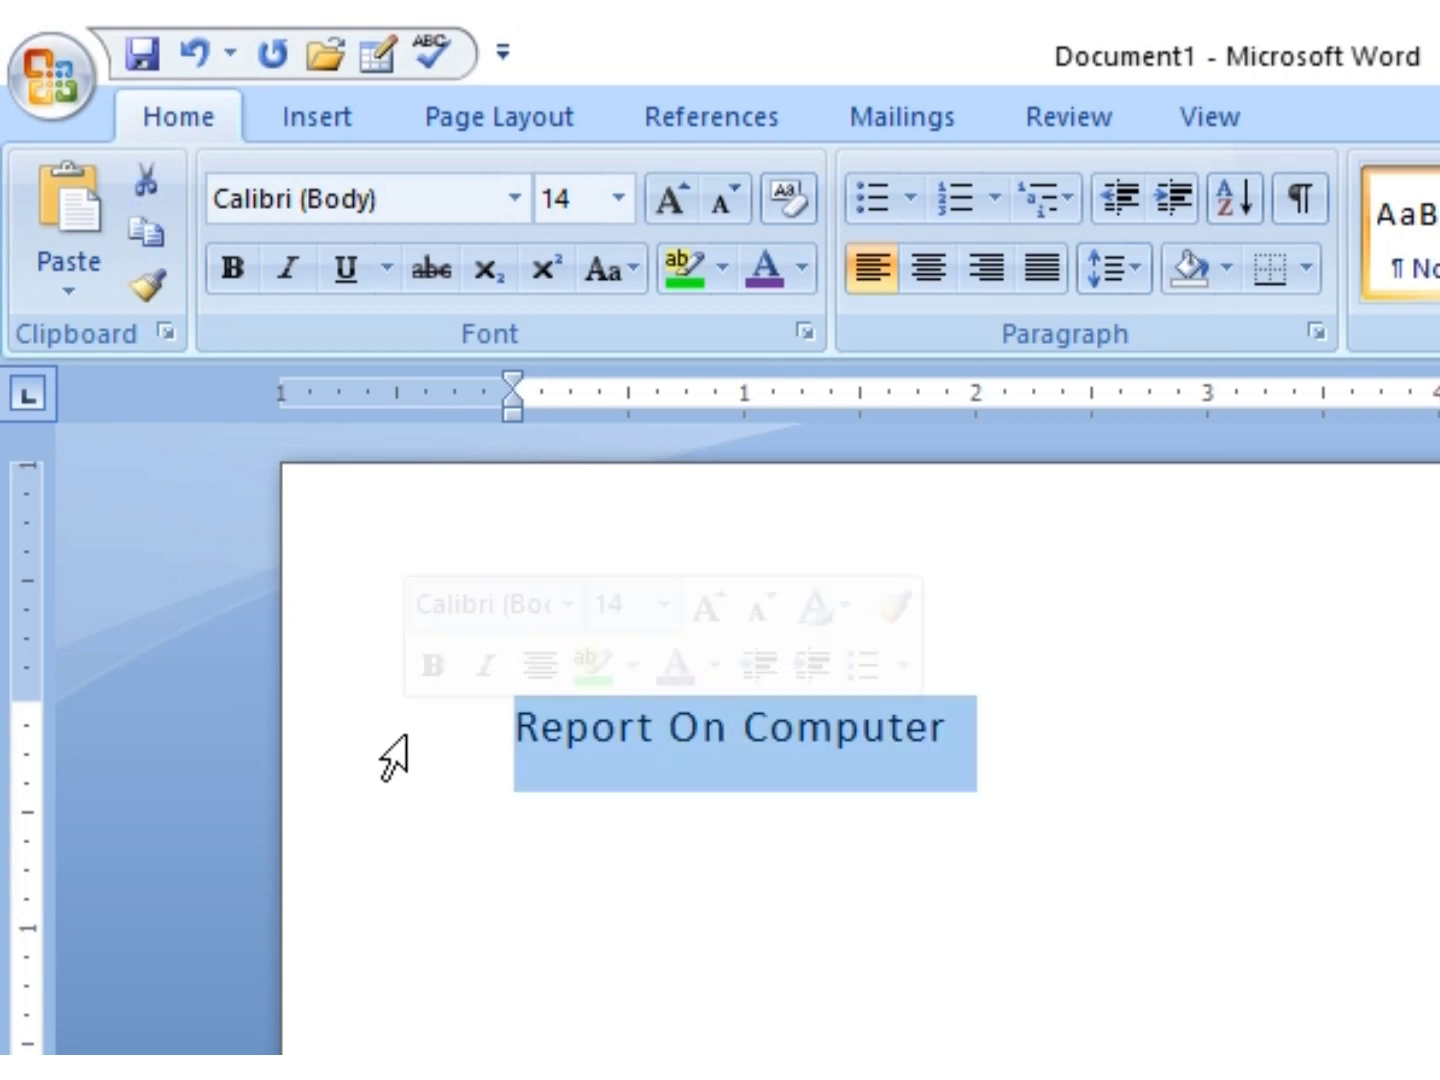
{"action": "left_click", "coordinate": [1061, 741]}
{"action": "left_click", "coordinate": [445, 760]}
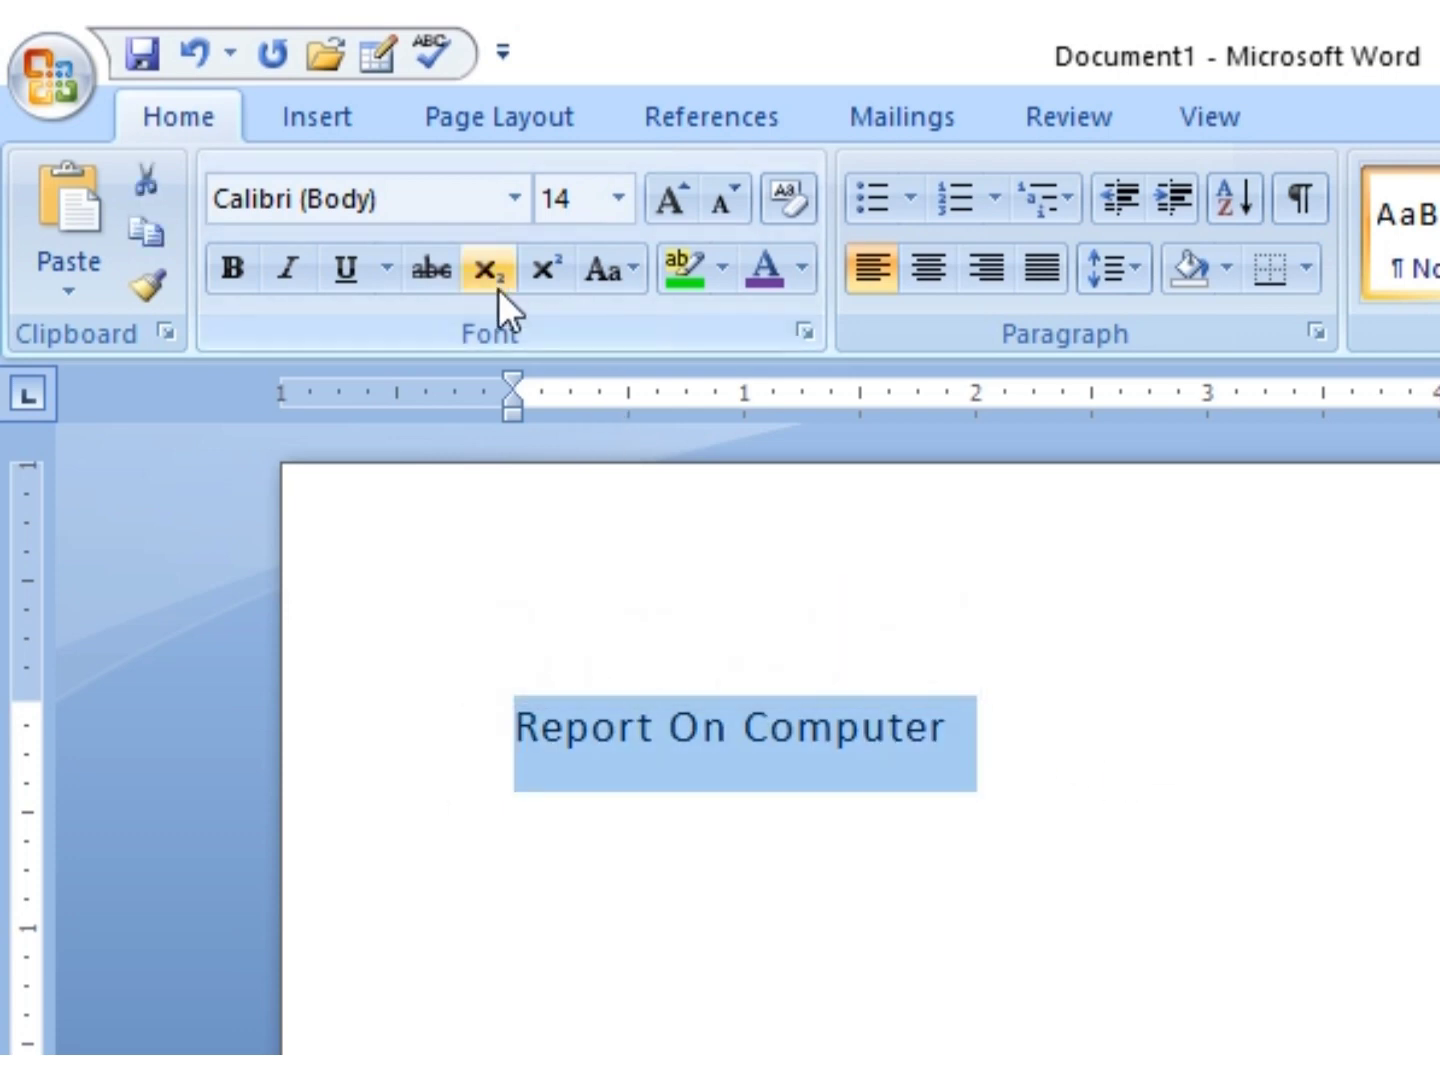
{"action": "left_click", "coordinate": [427, 269]}
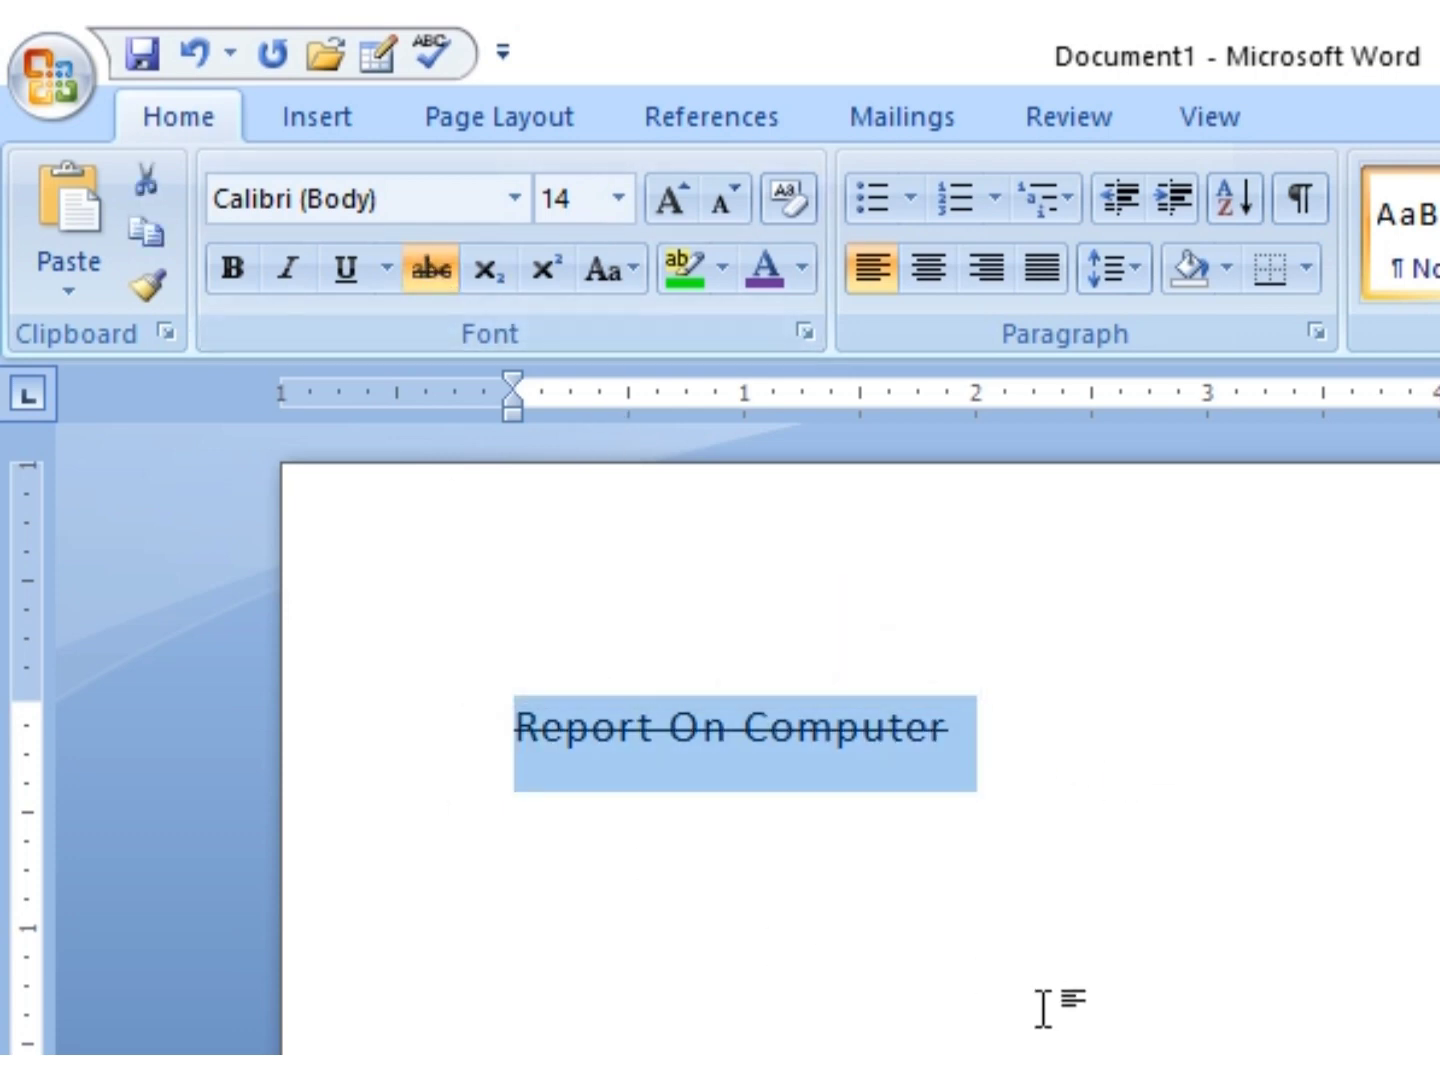
{"action": "left_click", "coordinate": [857, 937]}
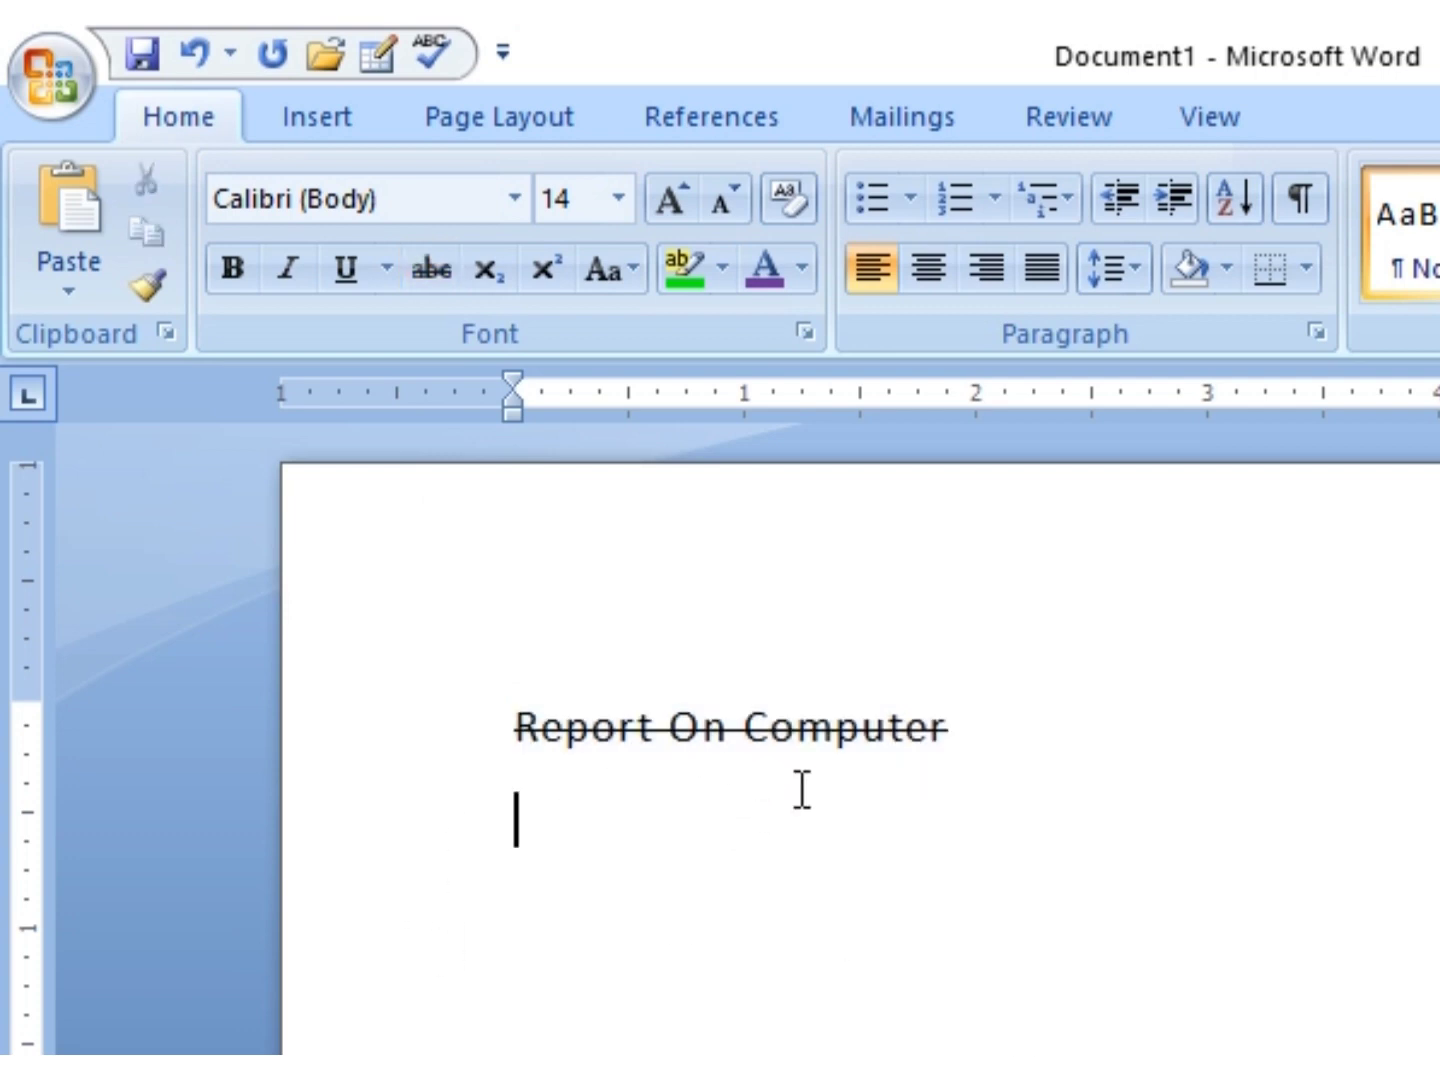
{"action": "left_click", "coordinate": [440, 765]}
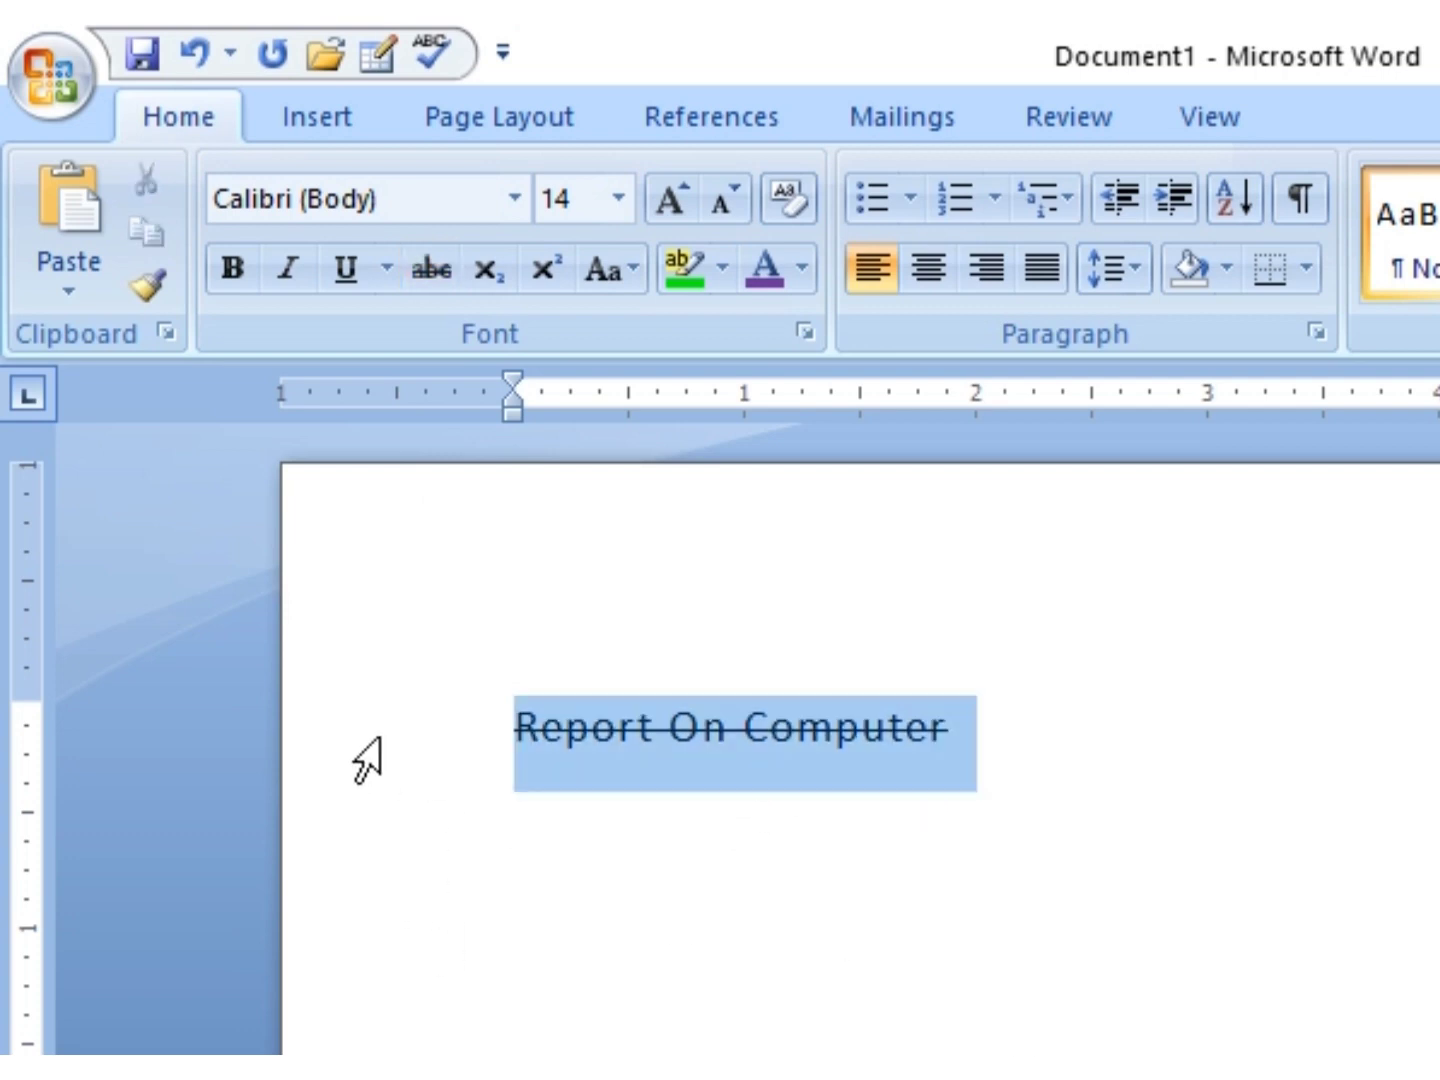
{"action": "left_click", "coordinate": [445, 272]}
{"action": "left_click", "coordinate": [668, 972]}
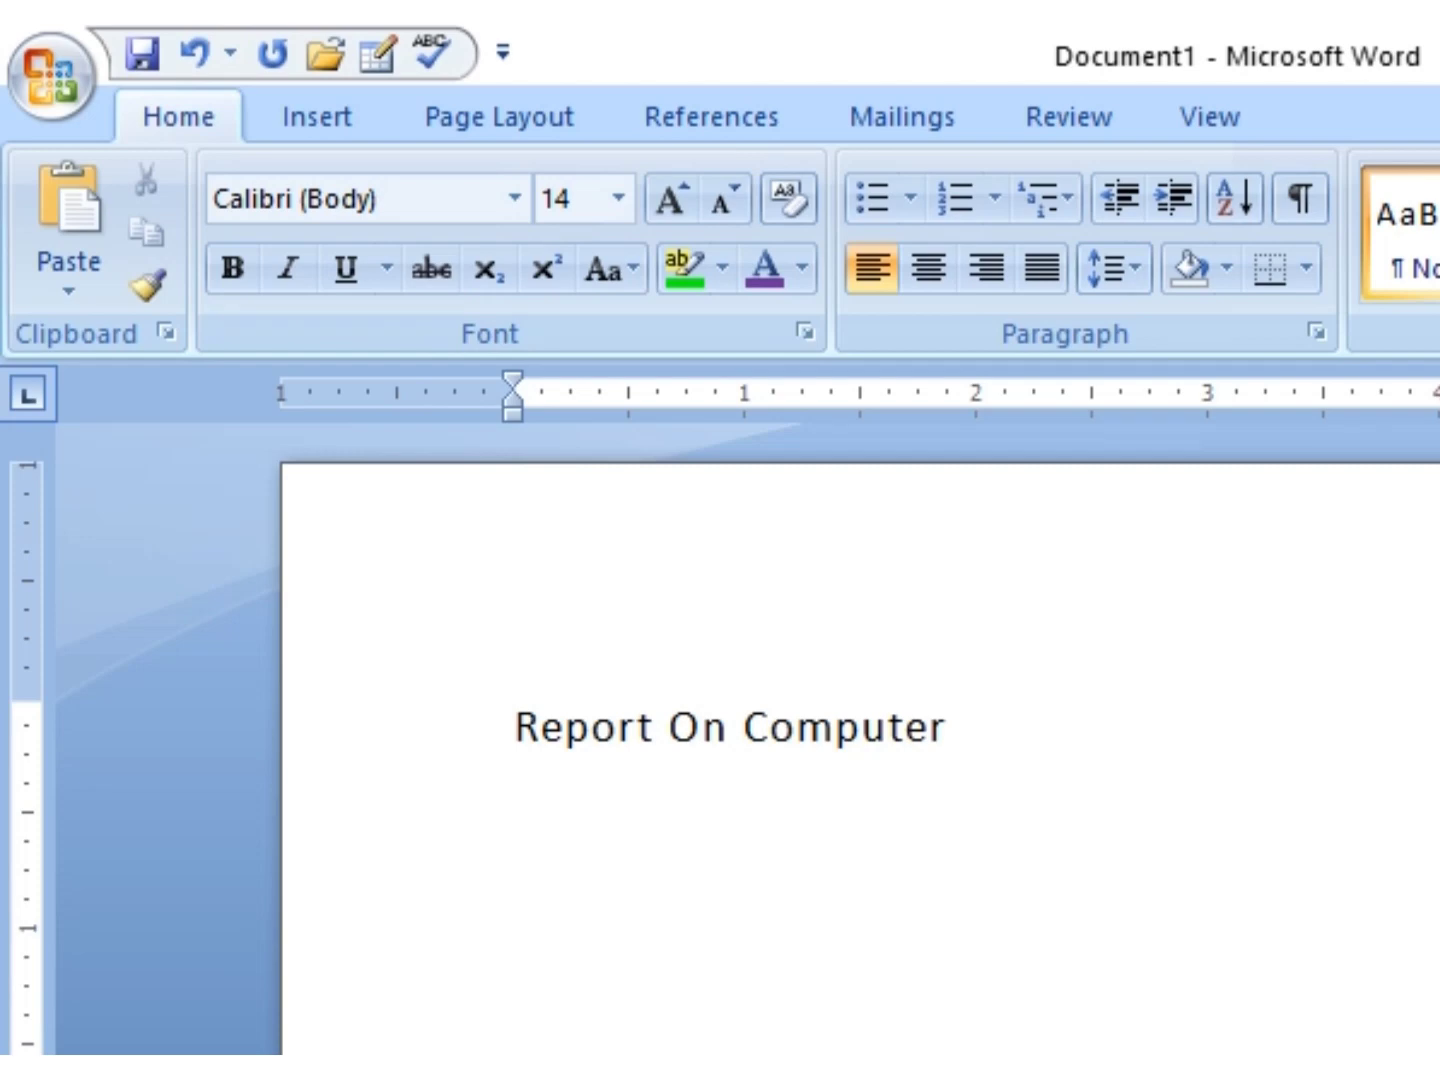
Make th in 12th superscript and insert a blank line above it.
{"action": "type", "text": "12th"}
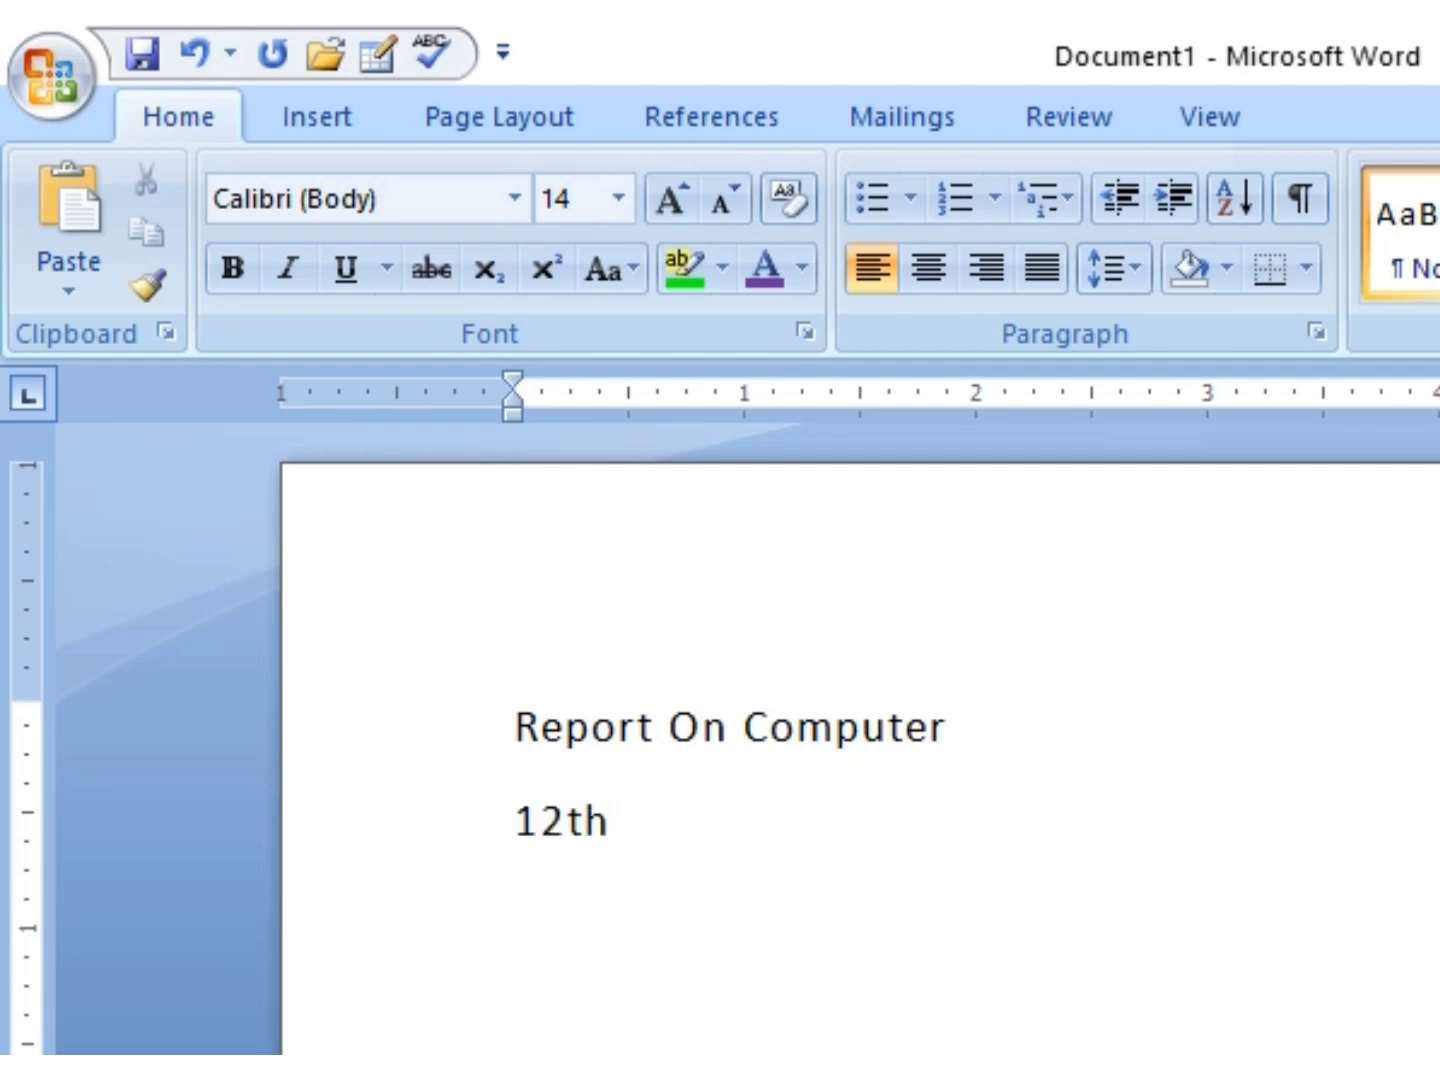
{"action": "key", "text": "shift+Left"}
{"action": "key", "text": "shift+Left"}
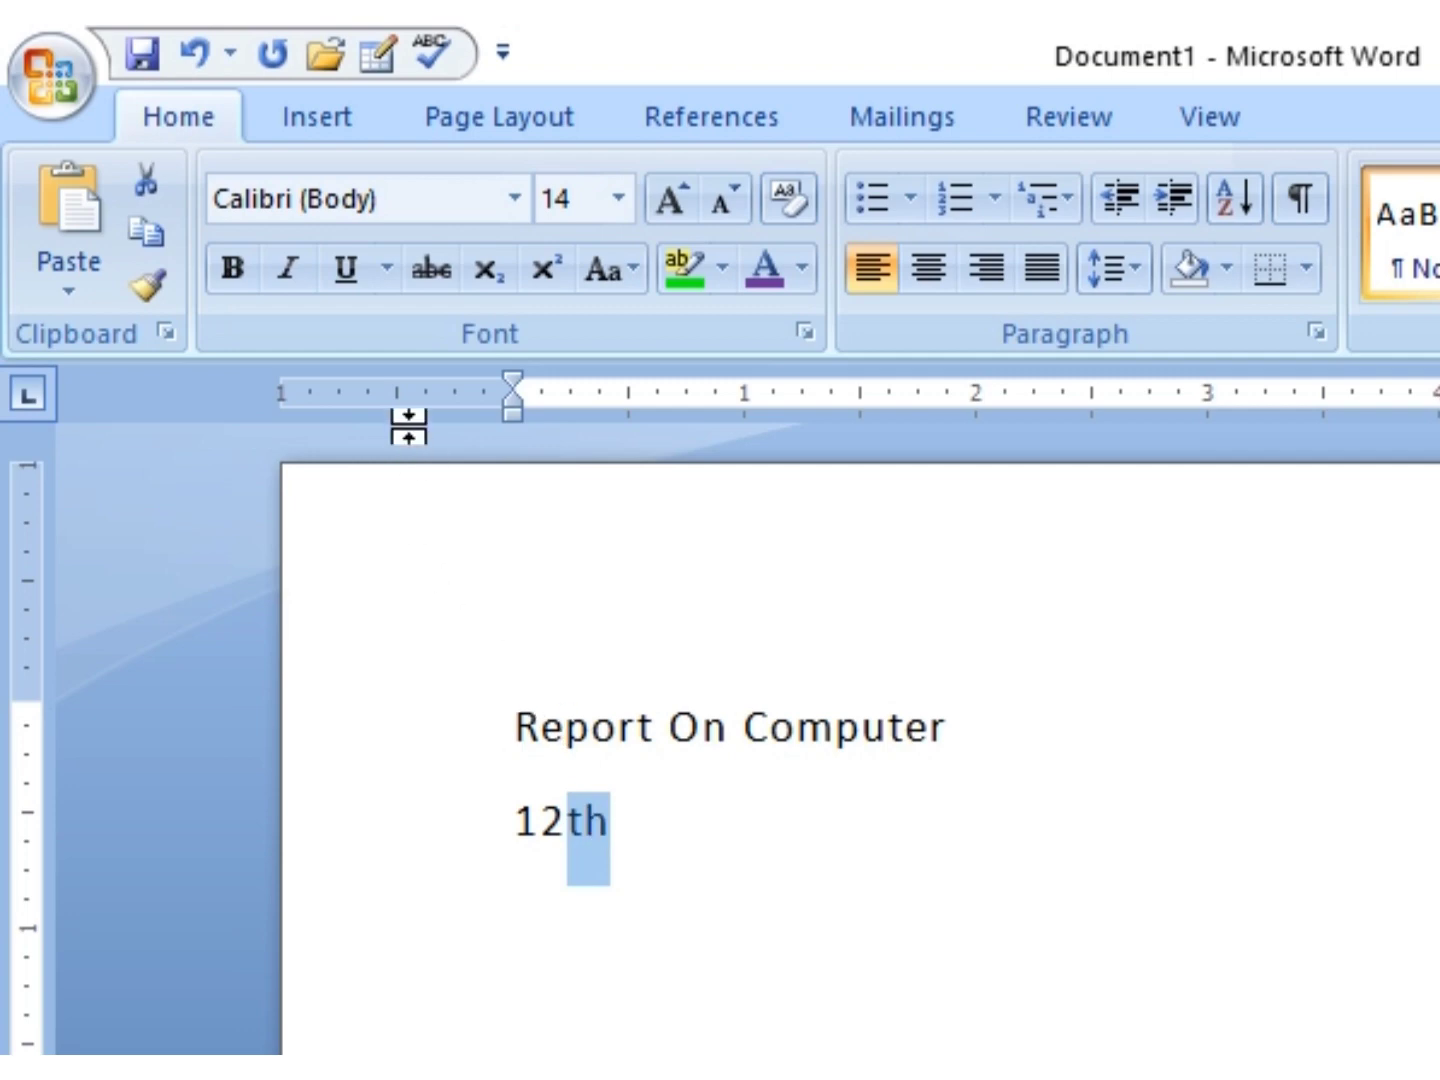
{"action": "left_click", "coordinate": [551, 269]}
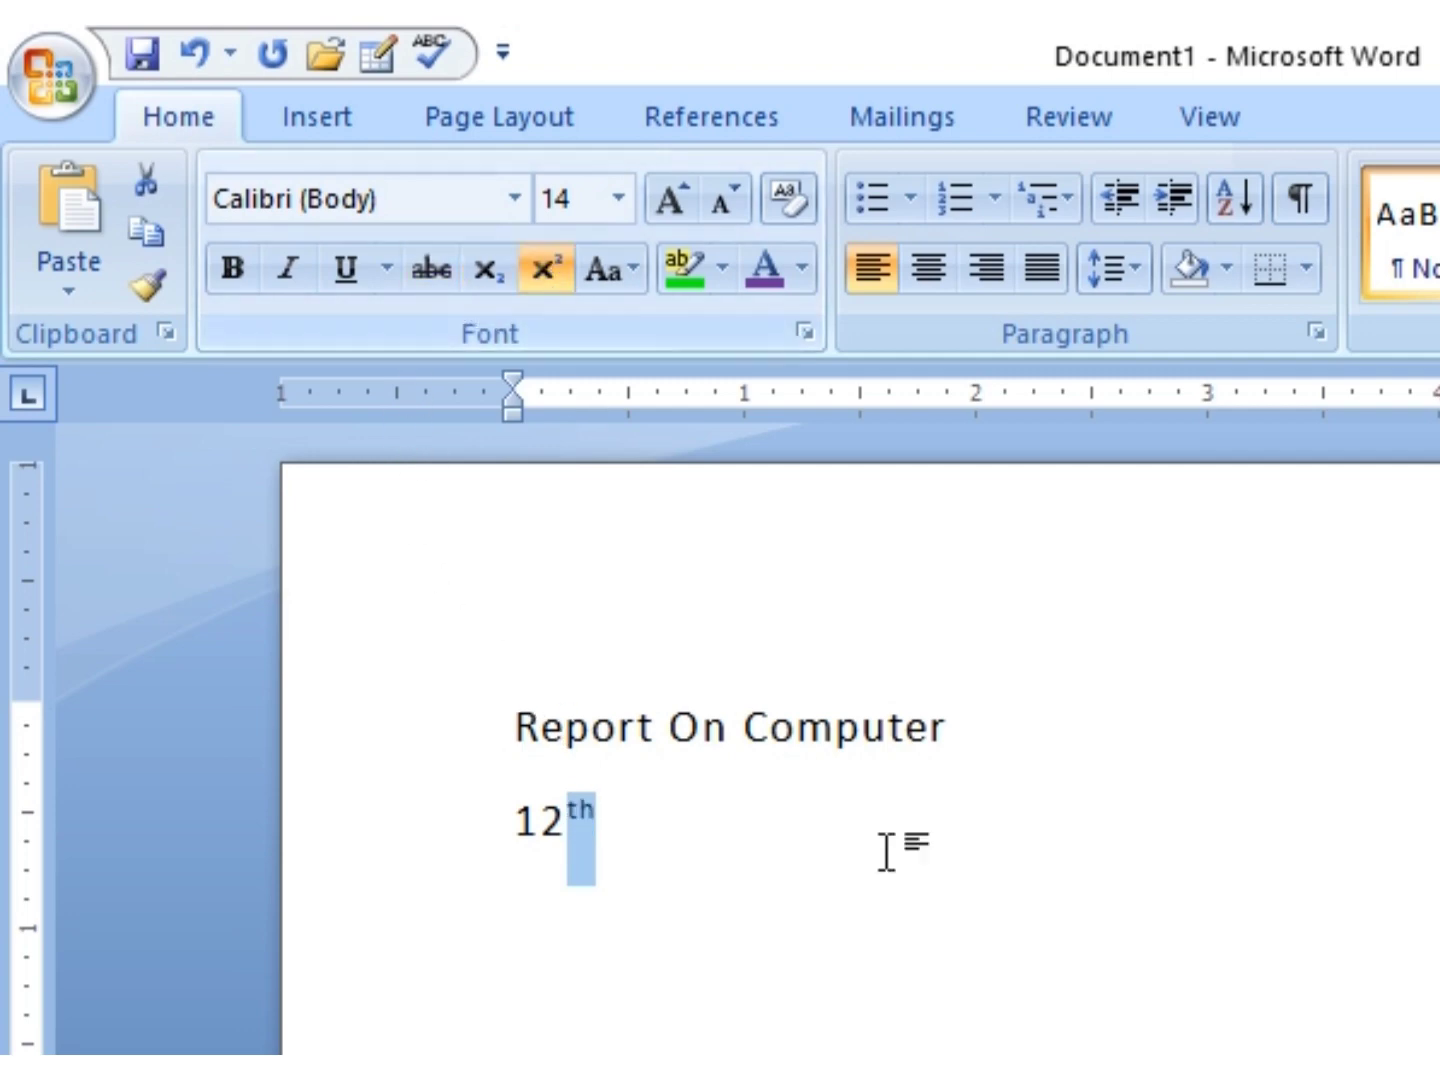
{"action": "left_click", "coordinate": [514, 823]}
{"action": "key", "text": "Return"}
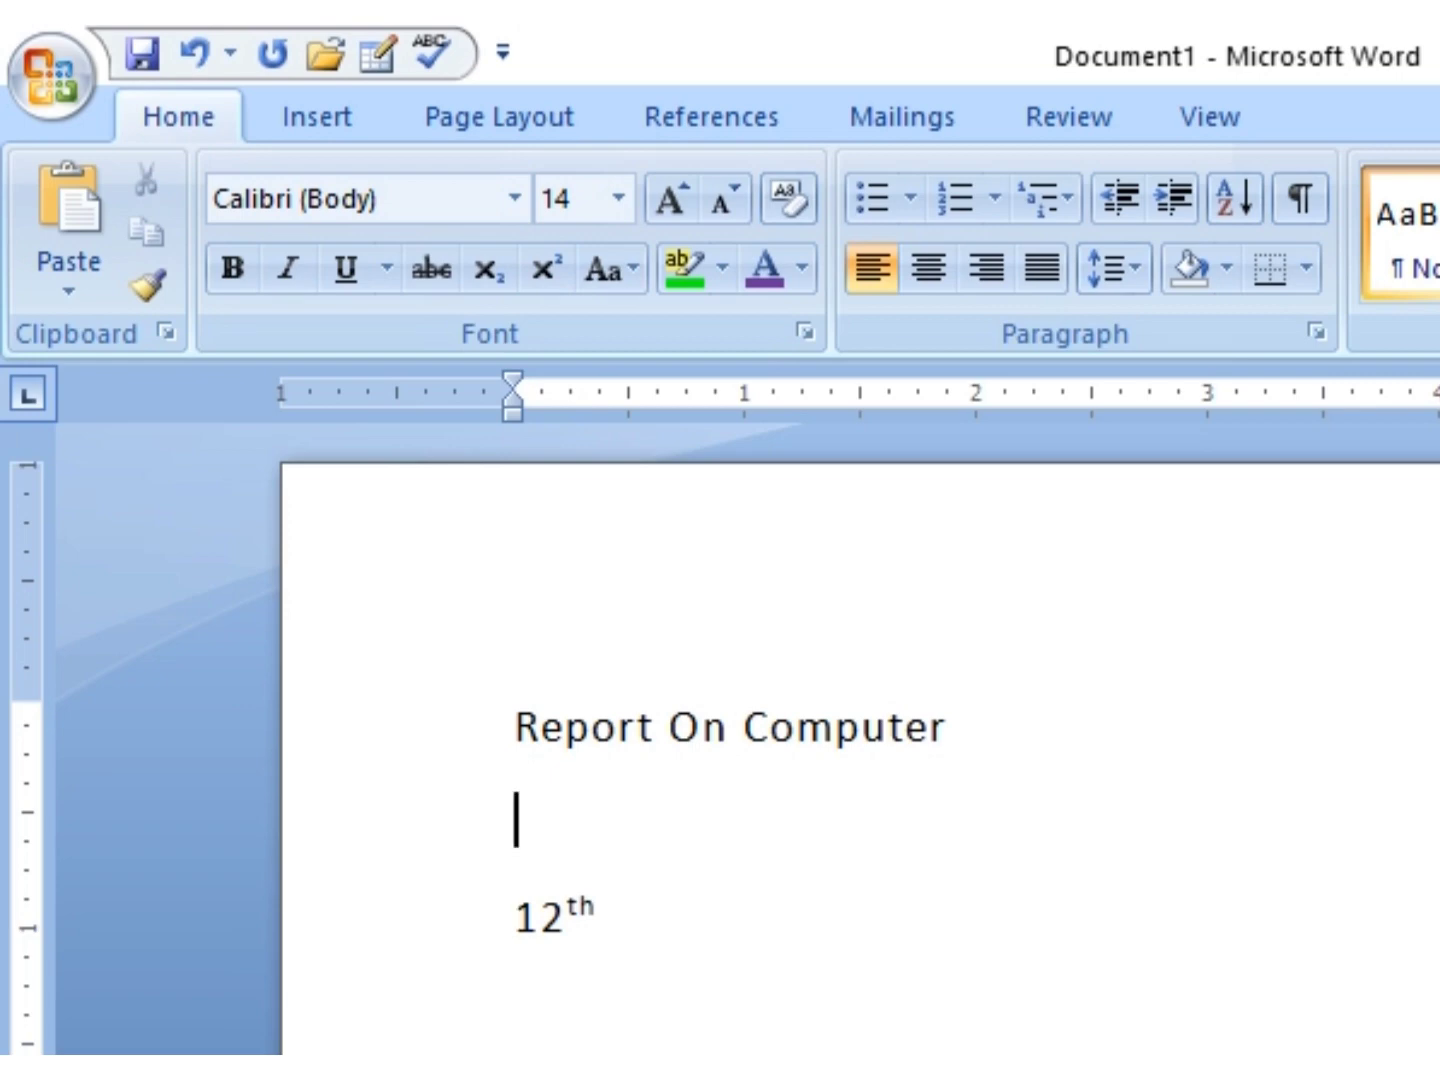
Type H2O and make the 2 subscript.
{"action": "type", "text": "H2O"}
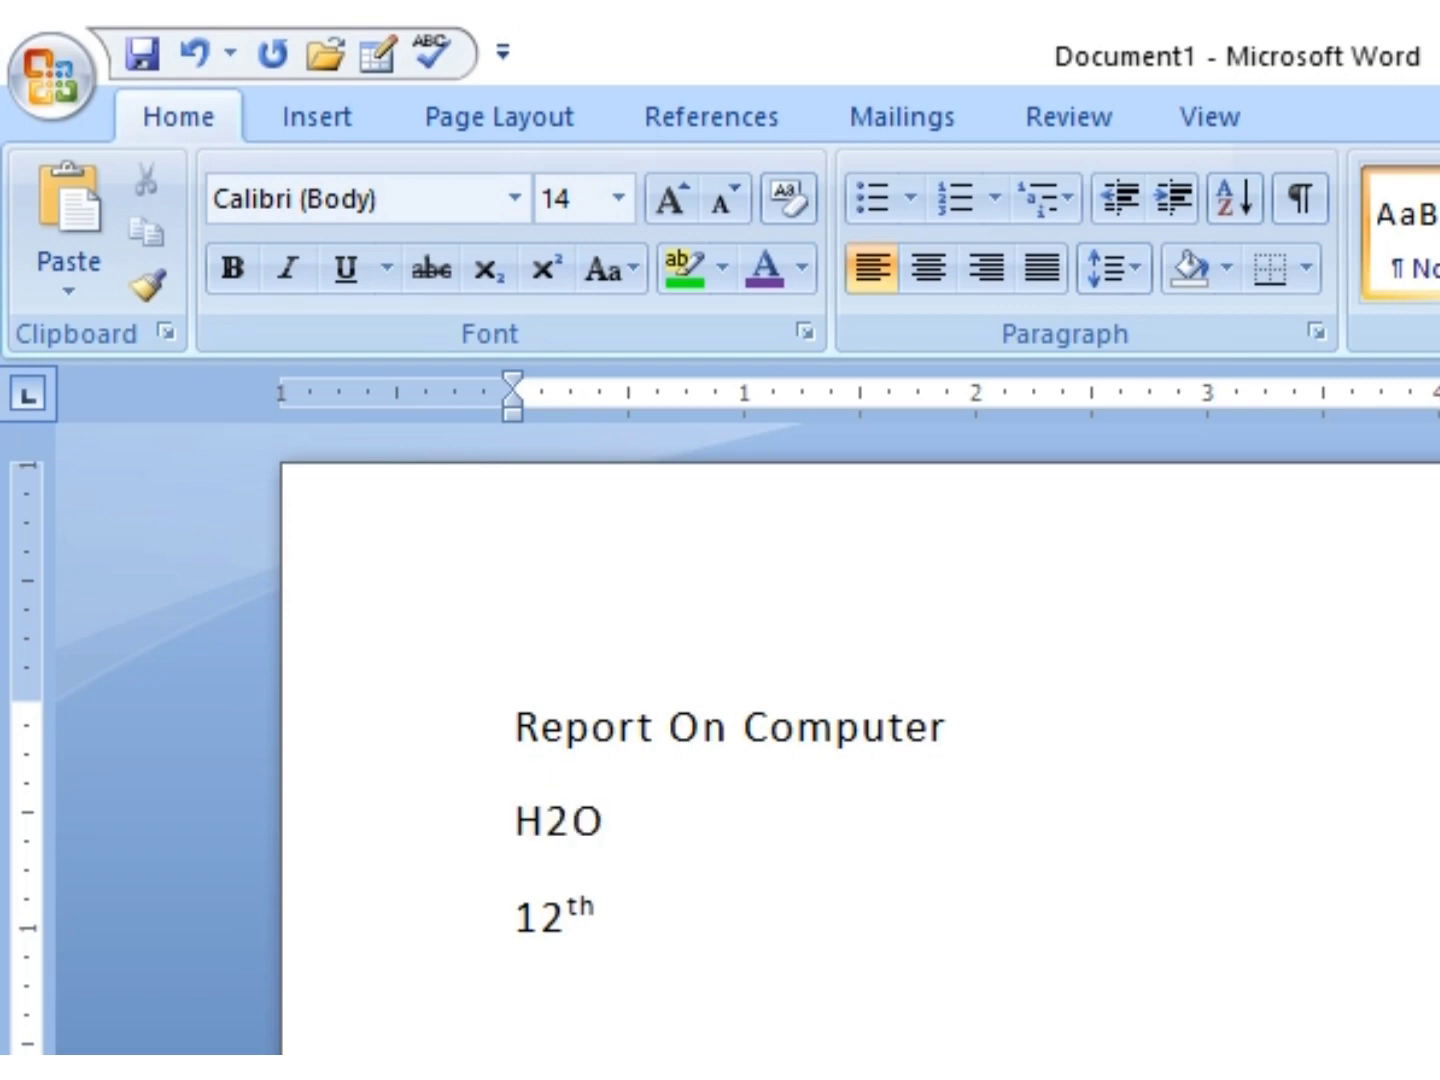
{"action": "left_click_drag", "start_coordinate": [571, 820], "coordinate": [546, 820]}
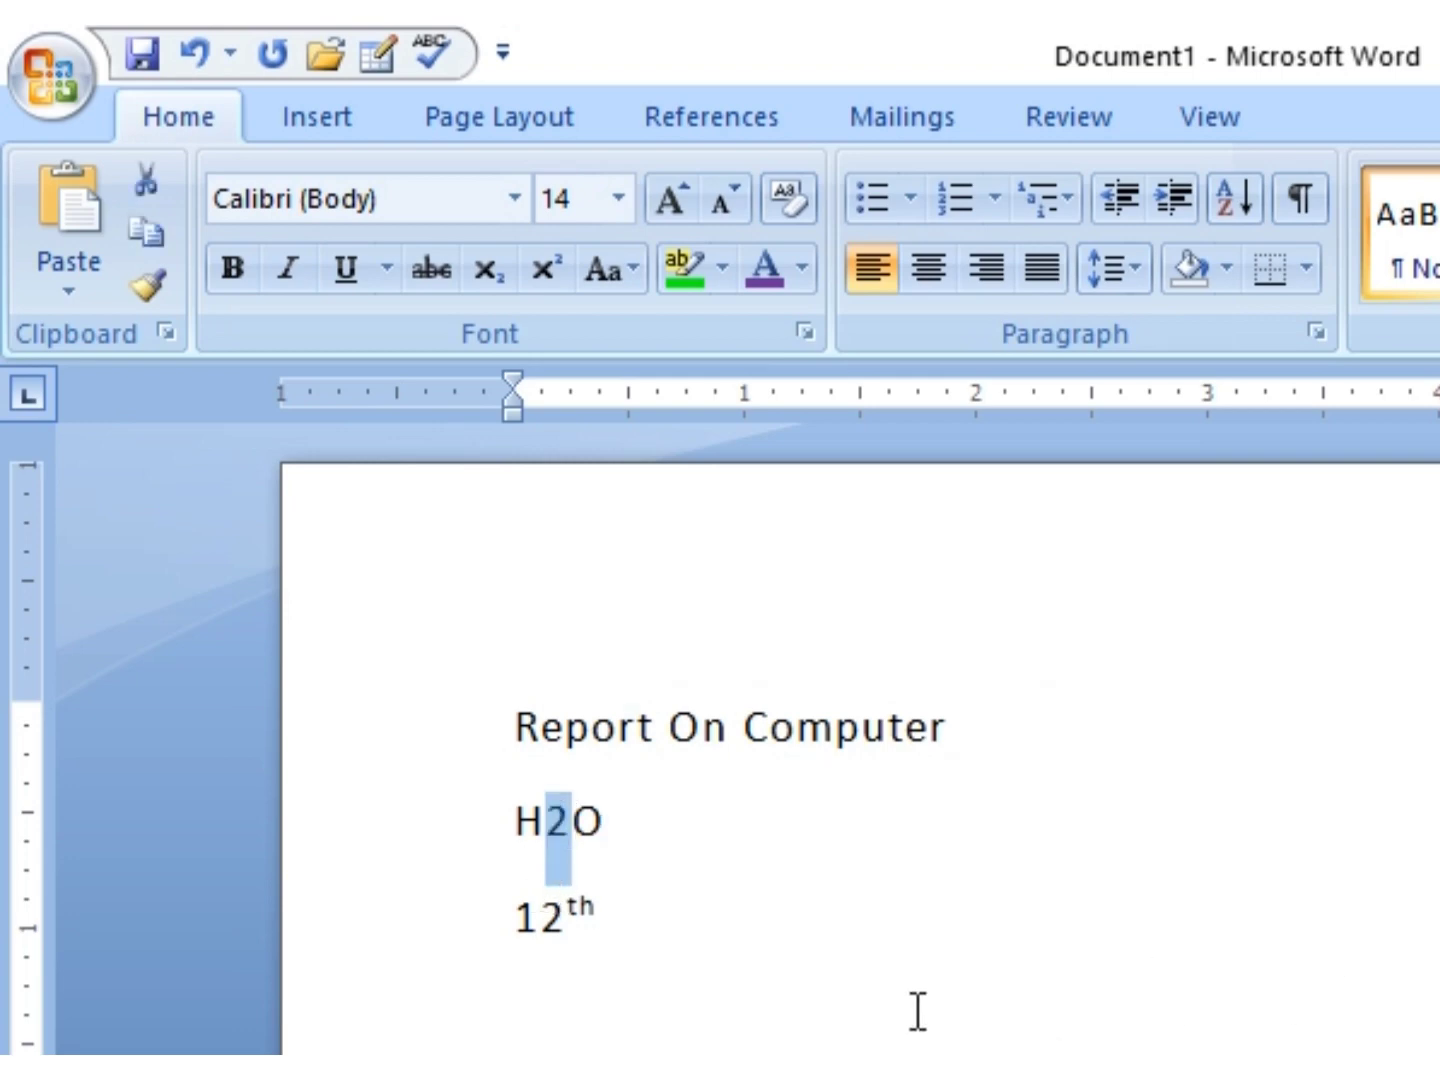
{"action": "left_click", "coordinate": [488, 275]}
Insert a blank line above the H₂O line.
{"action": "left_click", "coordinate": [698, 800]}
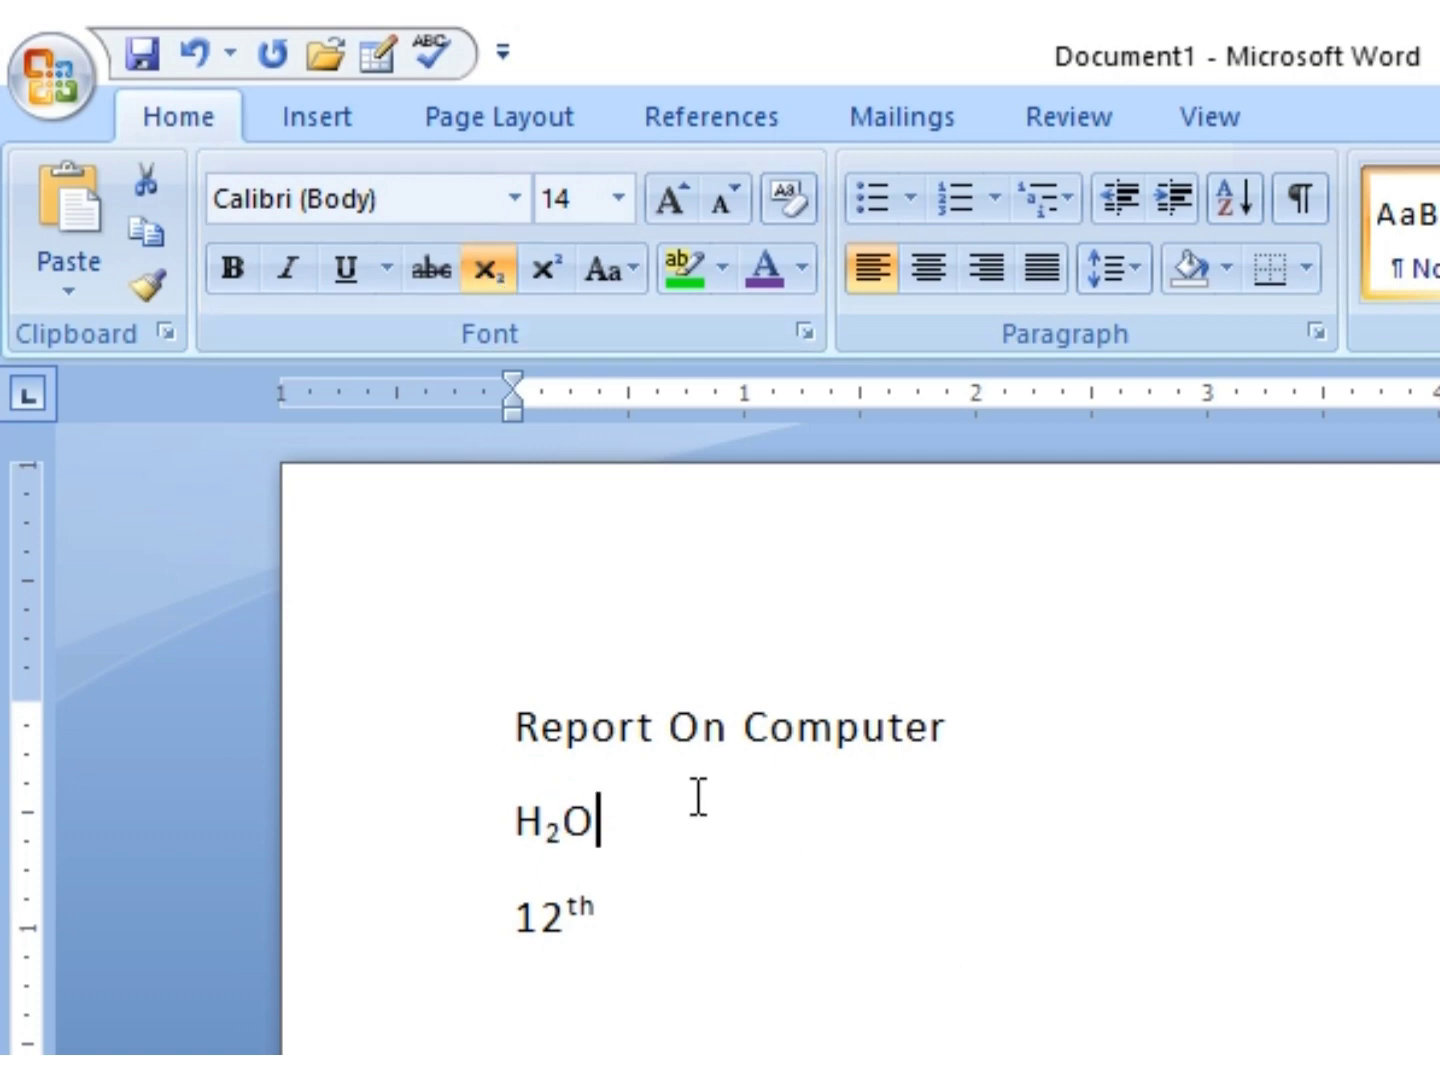
{"action": "left_click_drag", "start_coordinate": [505, 816], "coordinate": [620, 941]}
{"action": "left_click", "coordinate": [620, 941]}
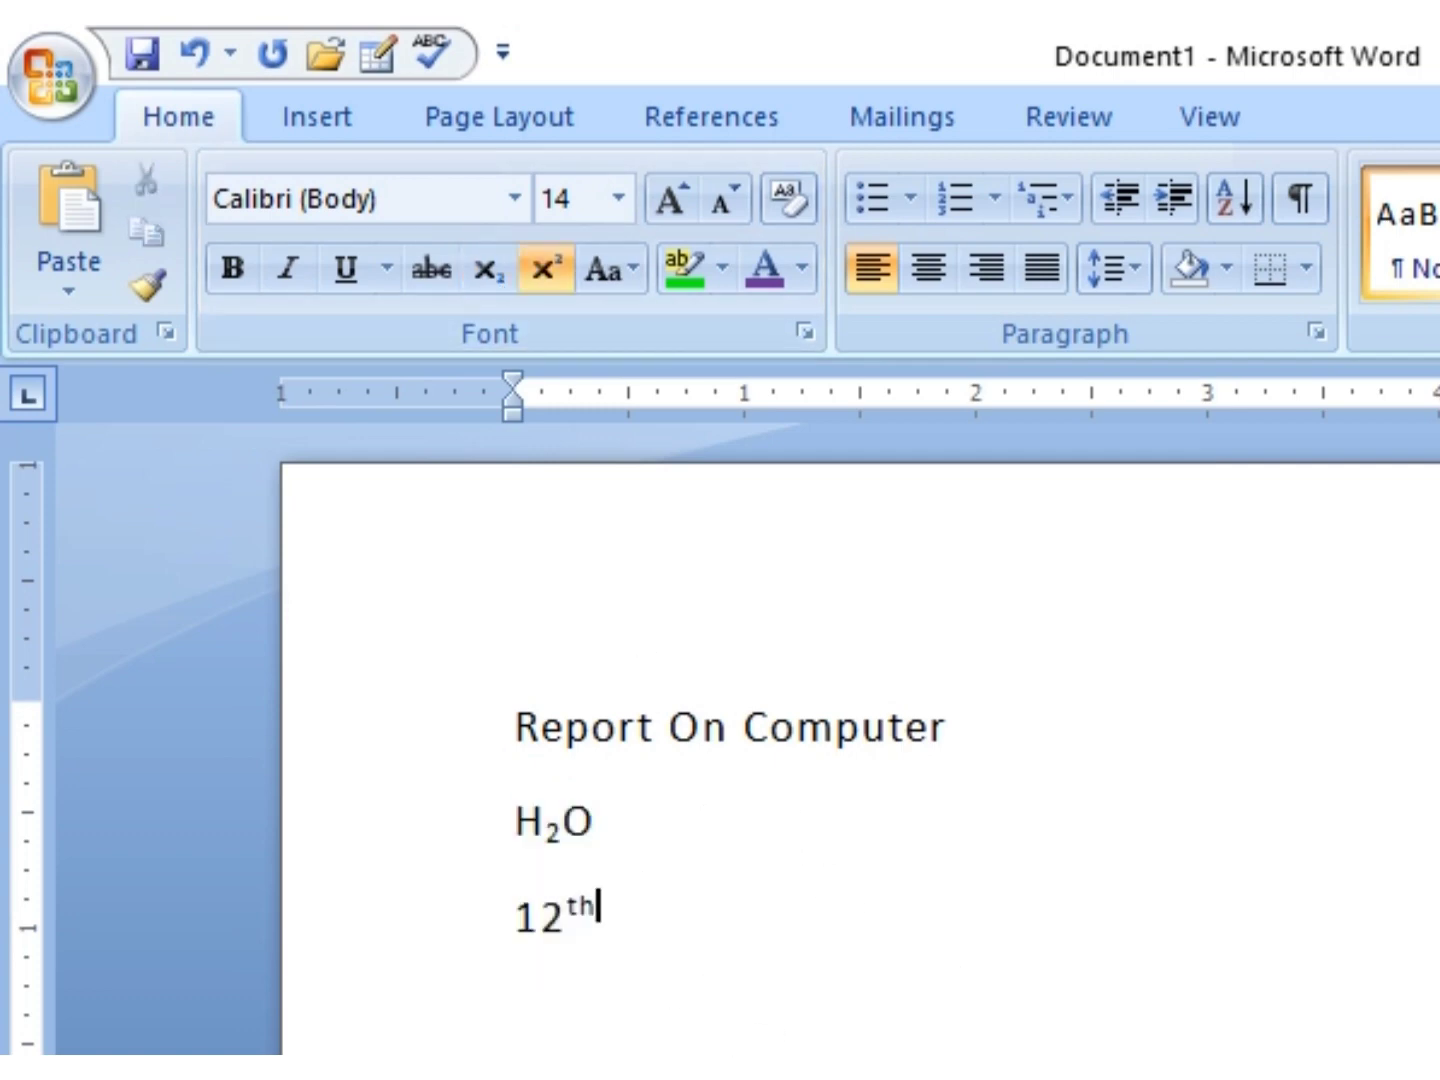
{"action": "left_click", "coordinate": [508, 918]}
{"action": "left_click", "coordinate": [596, 814]}
{"action": "left_click", "coordinate": [508, 818]}
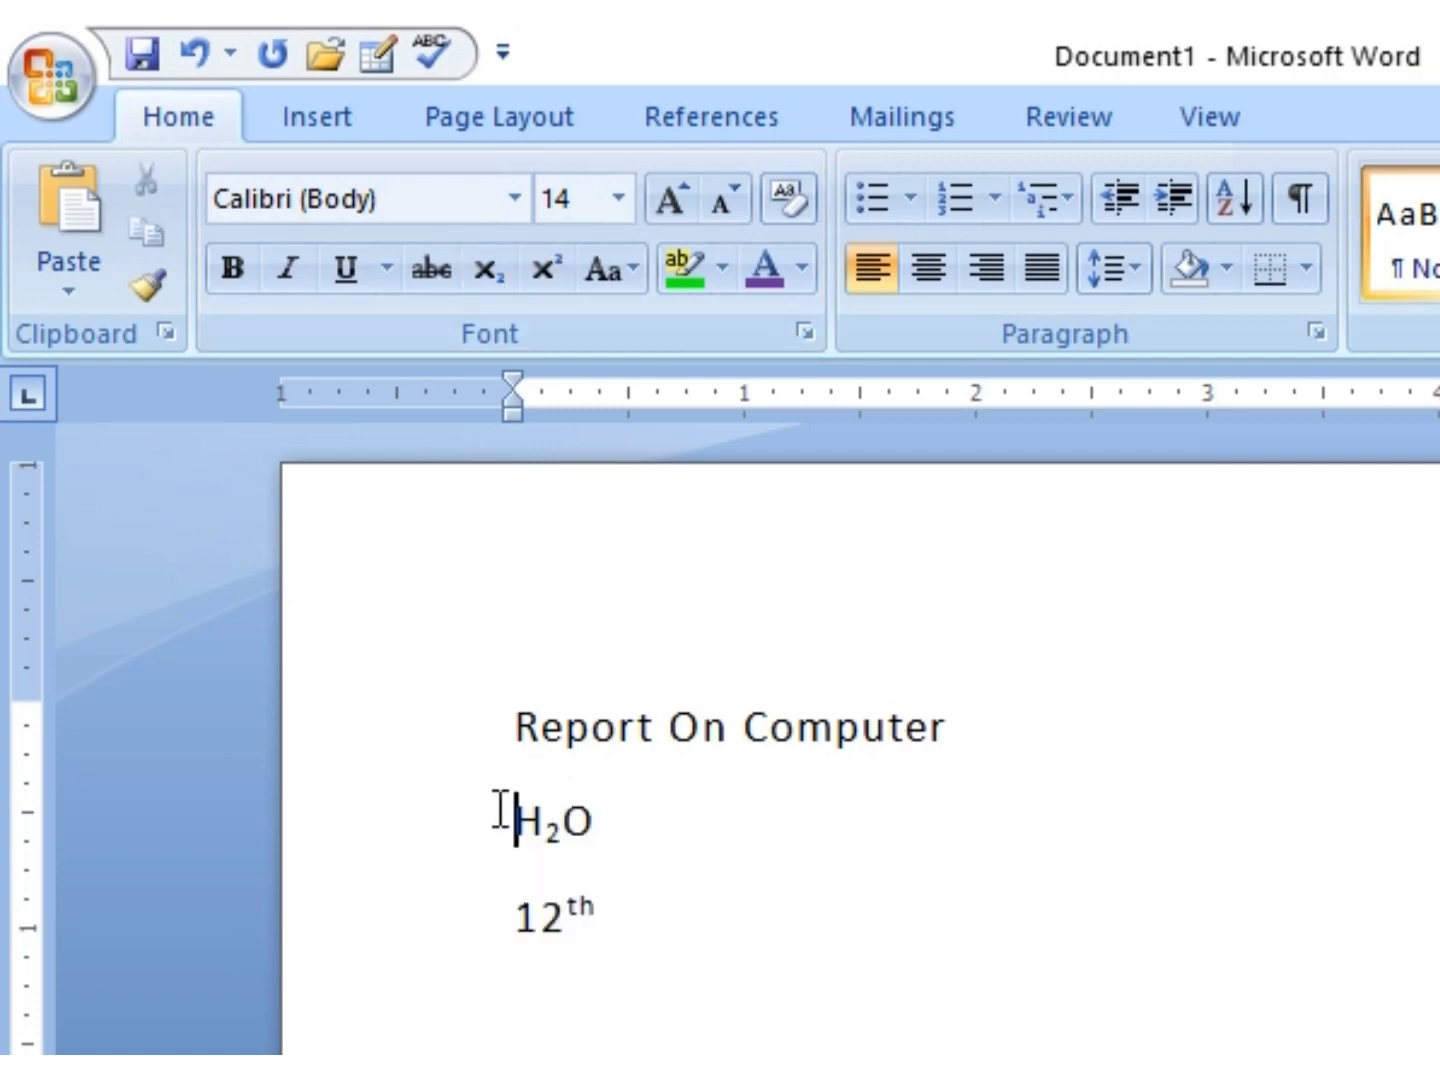
{"action": "key", "text": "Return"}
{"action": "key", "text": "Up"}
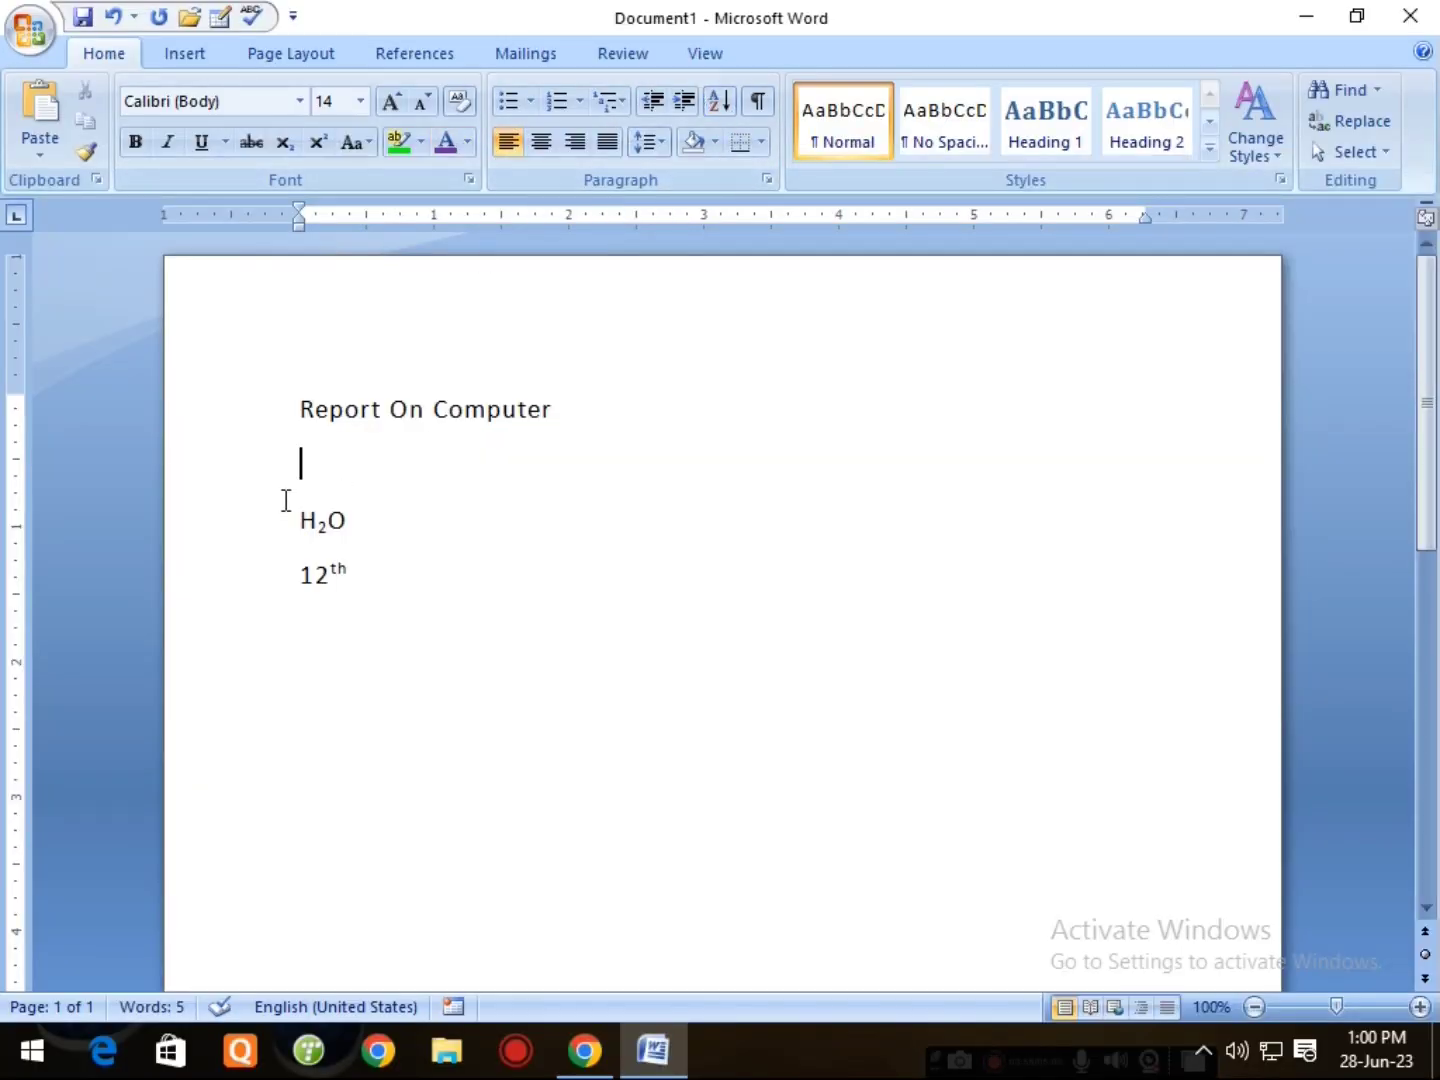
Delete the blank, H₂O and 12th lines, then generate sample text with =rand(15) below the heading.
{"action": "left_click_drag", "start_coordinate": [285, 495], "coordinate": [450, 608]}
{"action": "key", "text": "BackSpace"}
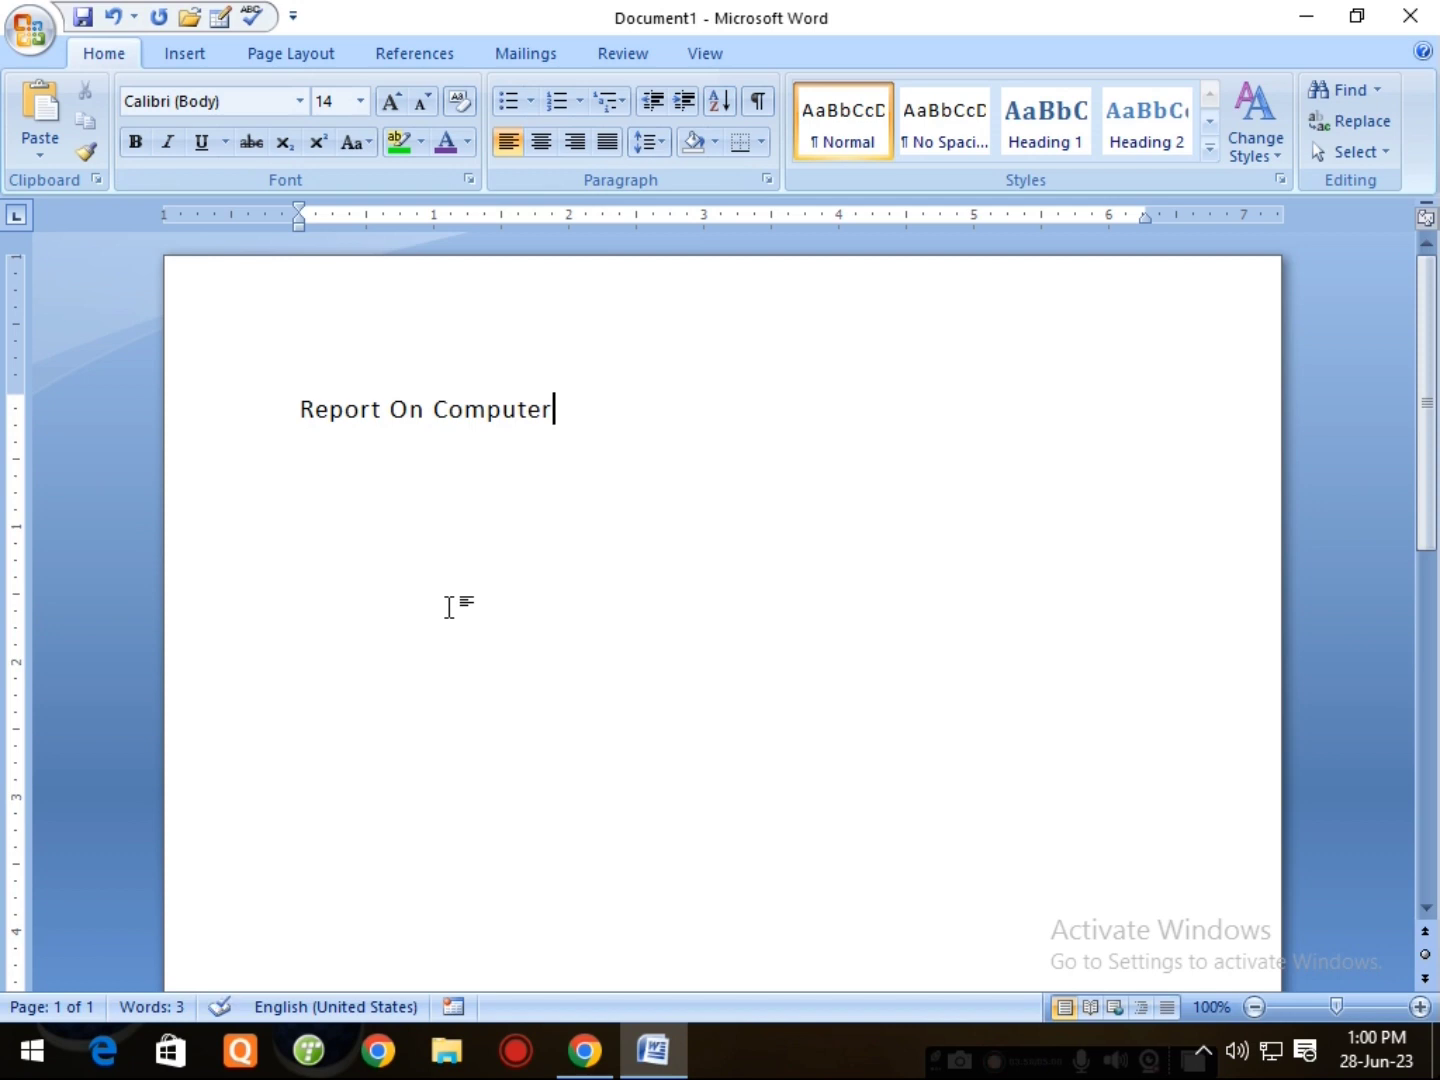
{"action": "key", "text": "Return"}
{"action": "type", "text": "="}
{"action": "type", "text": "rand"}
{"action": "type", "text": "("}
{"action": "type", "text": "15"}
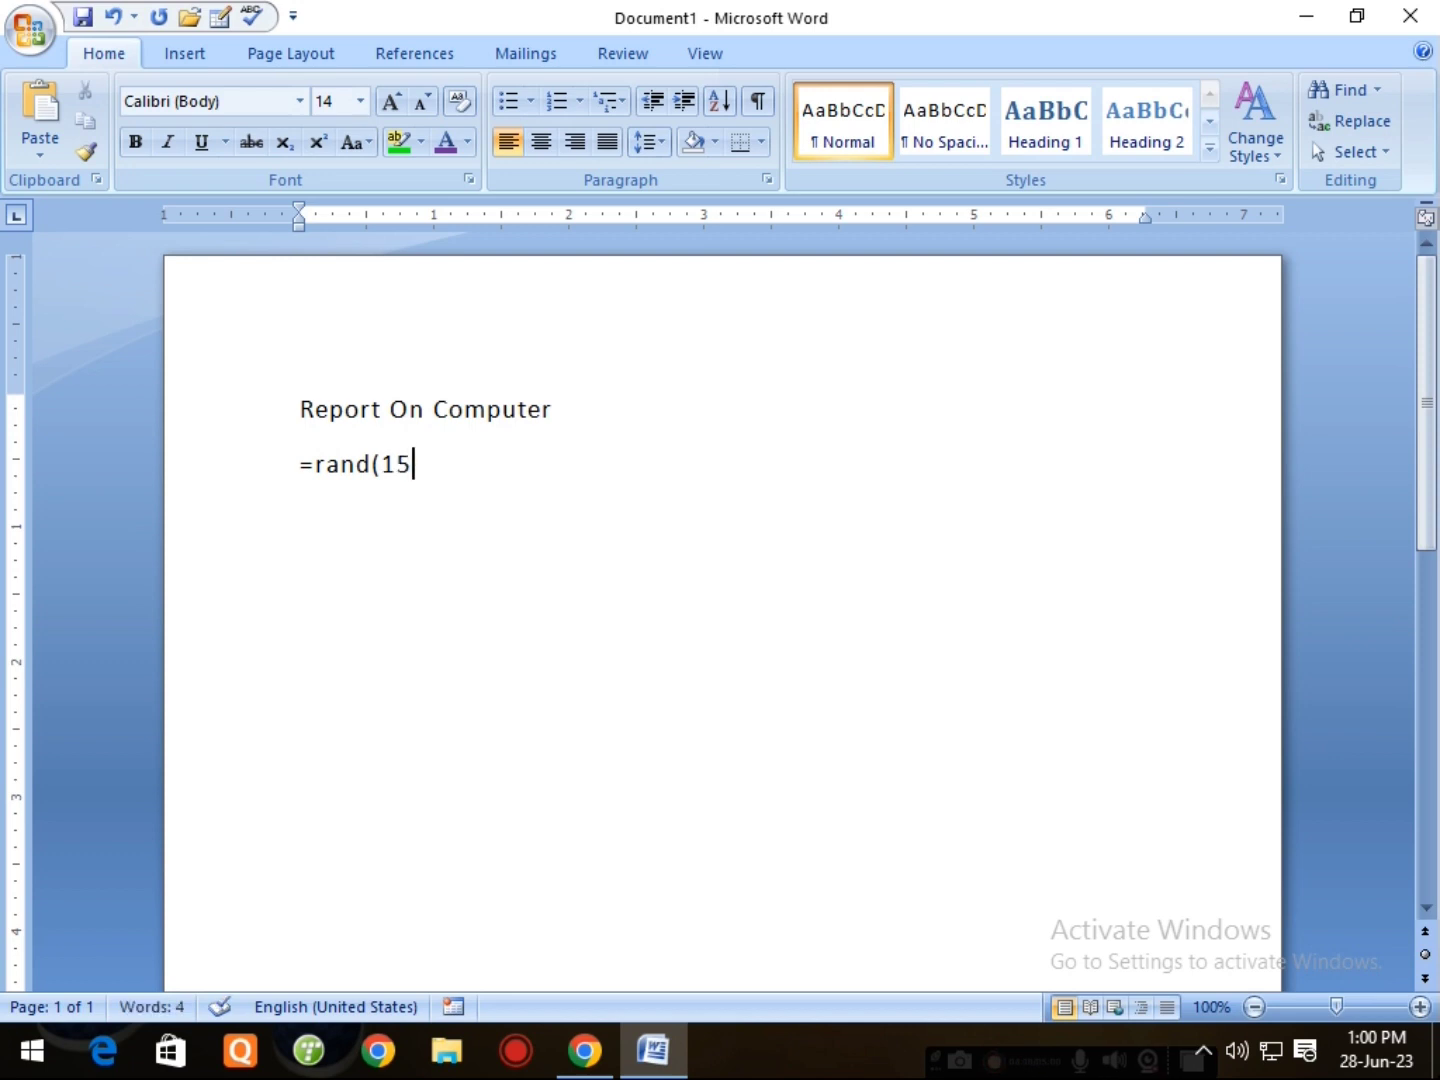
{"action": "type", "text": ")"}
{"action": "key", "text": "Return"}
Select the whole document with Ctrl+A and justify all the sample paragraphs.
{"action": "scroll", "coordinate": [1005, 620], "scroll_direction": "up", "scroll_amount": 2}
{"action": "scroll", "coordinate": [977, 655], "scroll_direction": "up", "scroll_amount": 3}
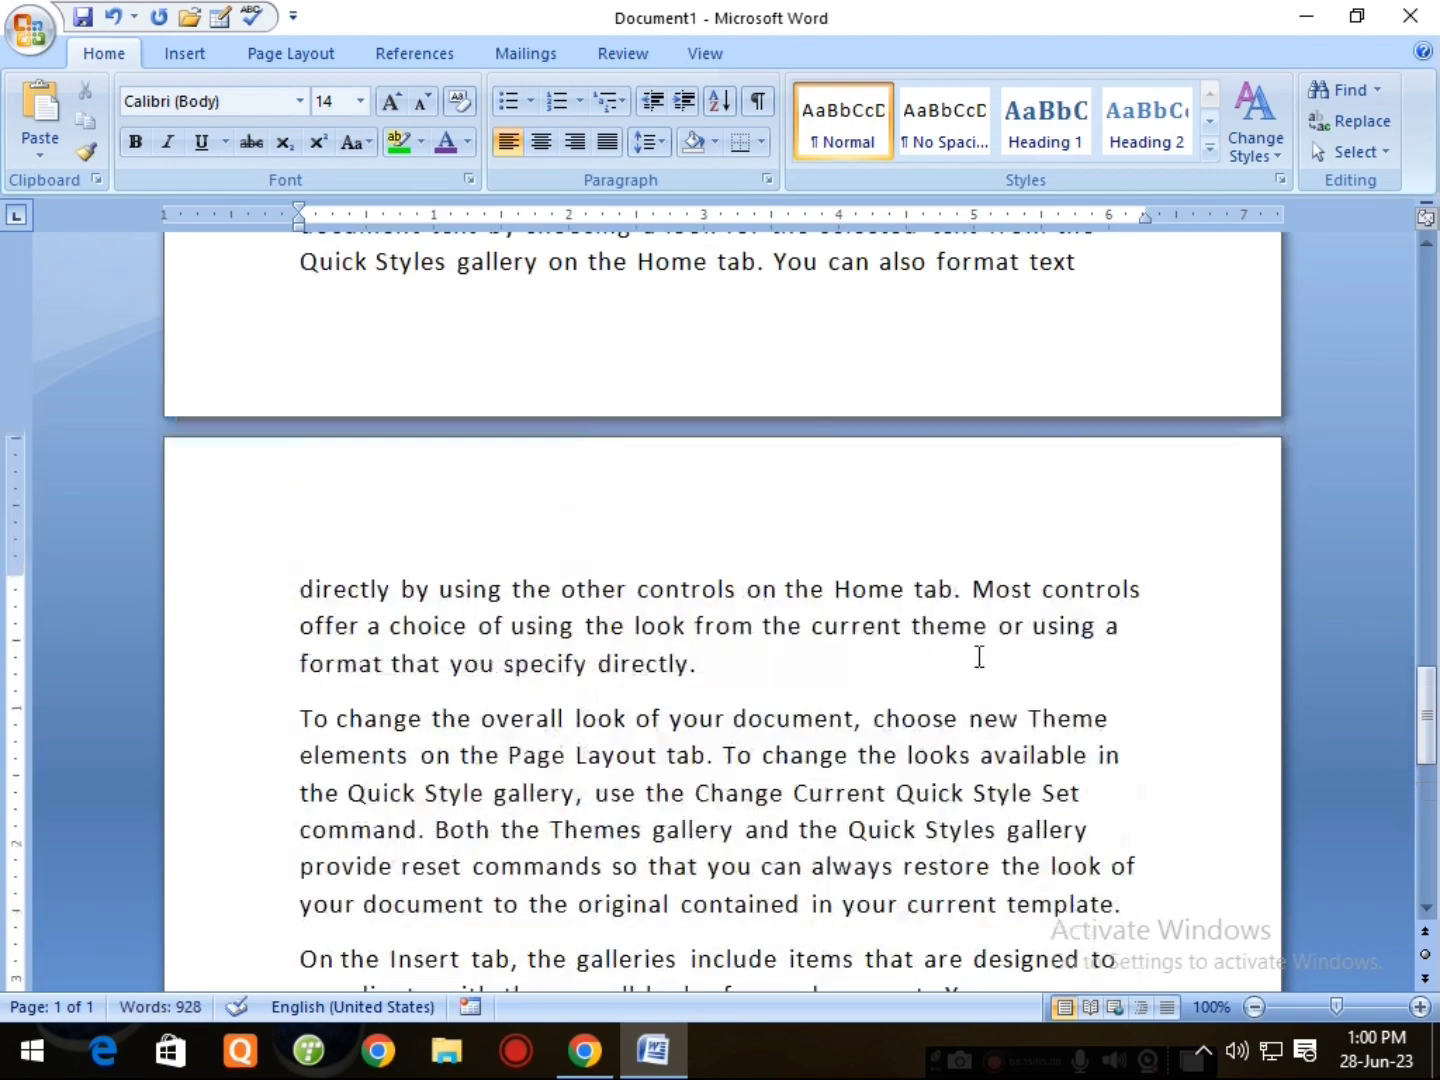
{"action": "scroll", "coordinate": [967, 654], "scroll_direction": "up", "scroll_amount": 2}
{"action": "scroll", "coordinate": [948, 652], "scroll_direction": "up", "scroll_amount": 3}
{"action": "scroll", "coordinate": [949, 652], "scroll_direction": "up", "scroll_amount": 2}
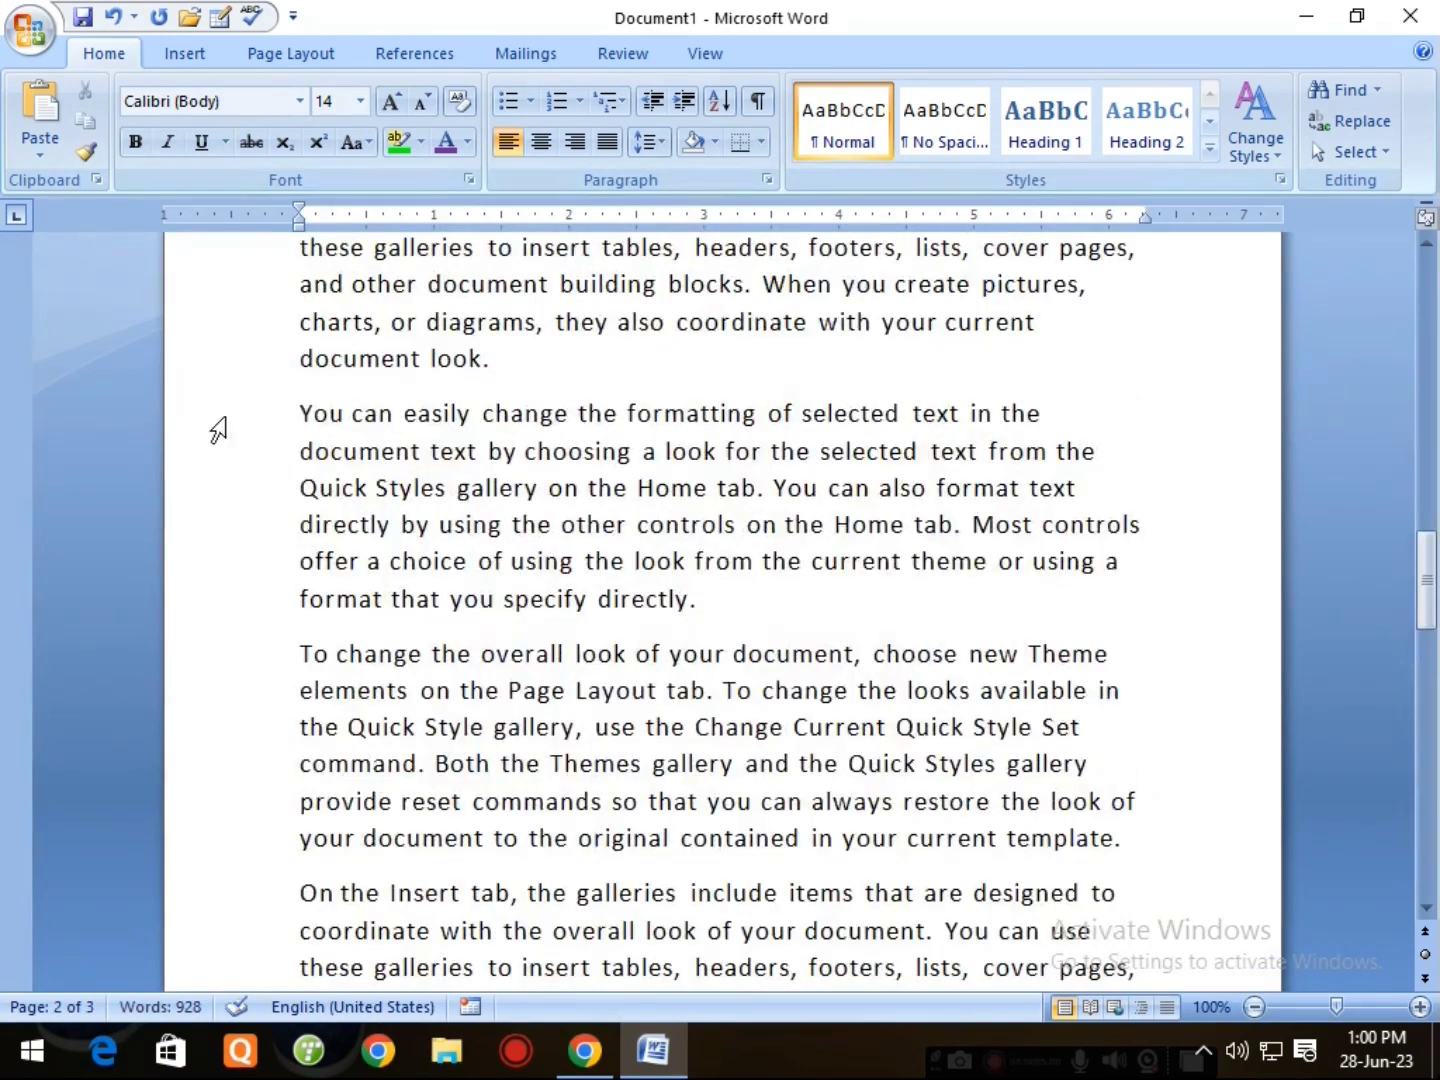
{"action": "mouse_move", "coordinate": [300, 412]}
{"action": "left_mouse_down"}
{"action": "mouse_move", "coordinate": [709, 568]}
{"action": "mouse_move", "coordinate": [707, 627]}
{"action": "left_mouse_up"}
{"action": "left_click", "coordinate": [872, 628]}
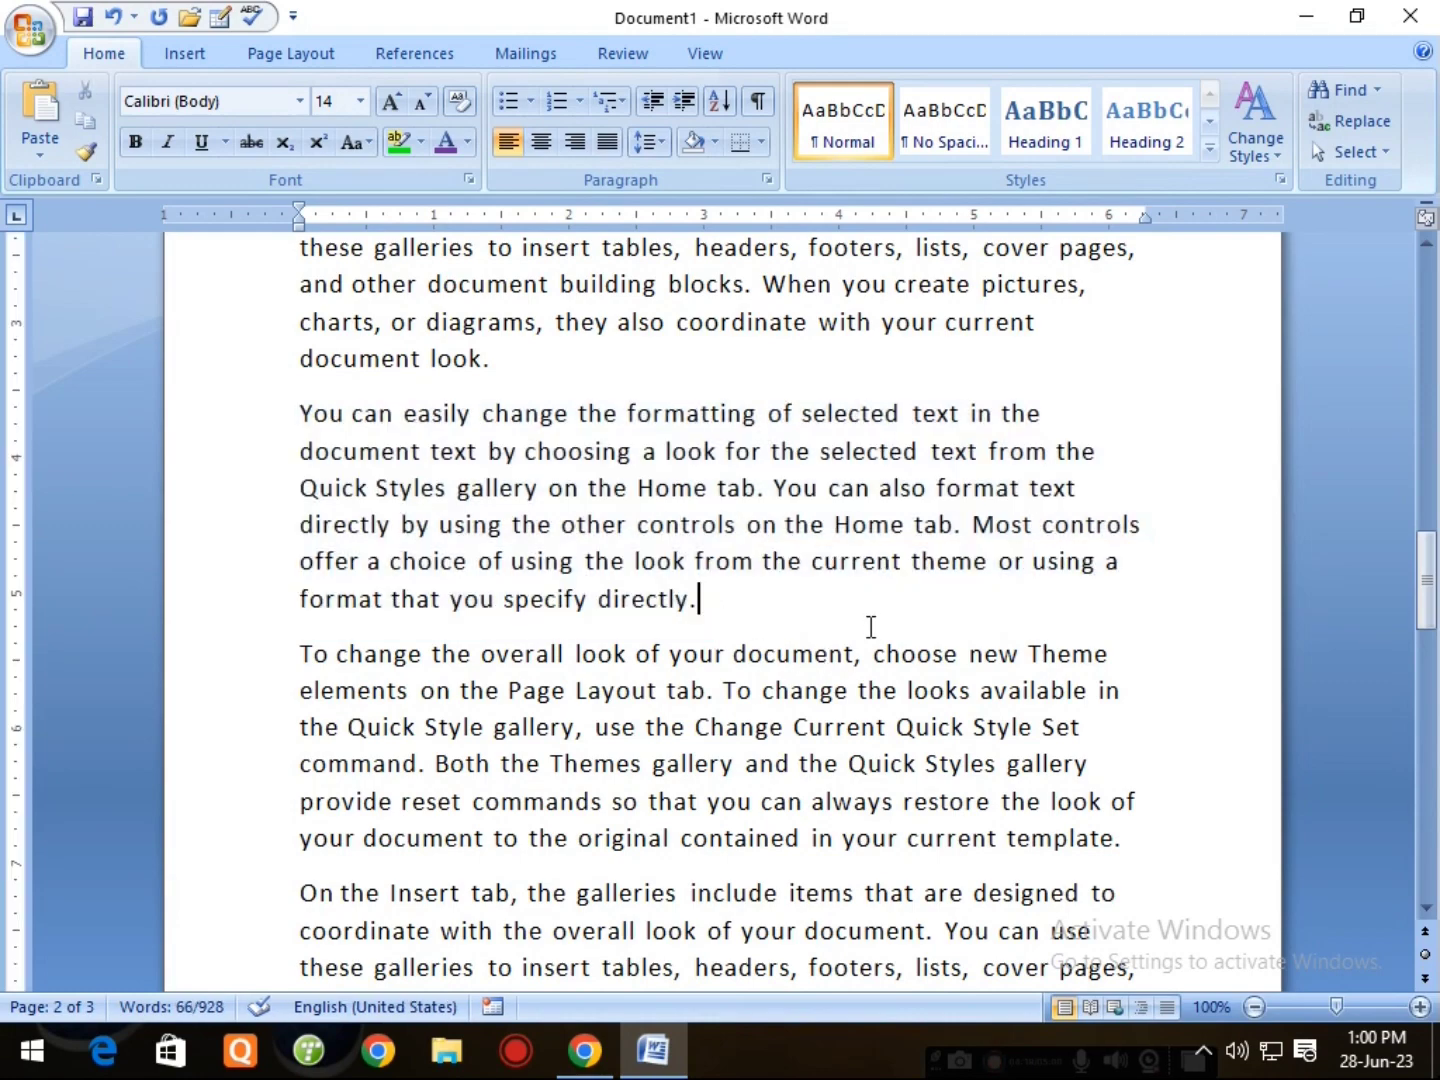
{"action": "key", "text": "ctrl+a"}
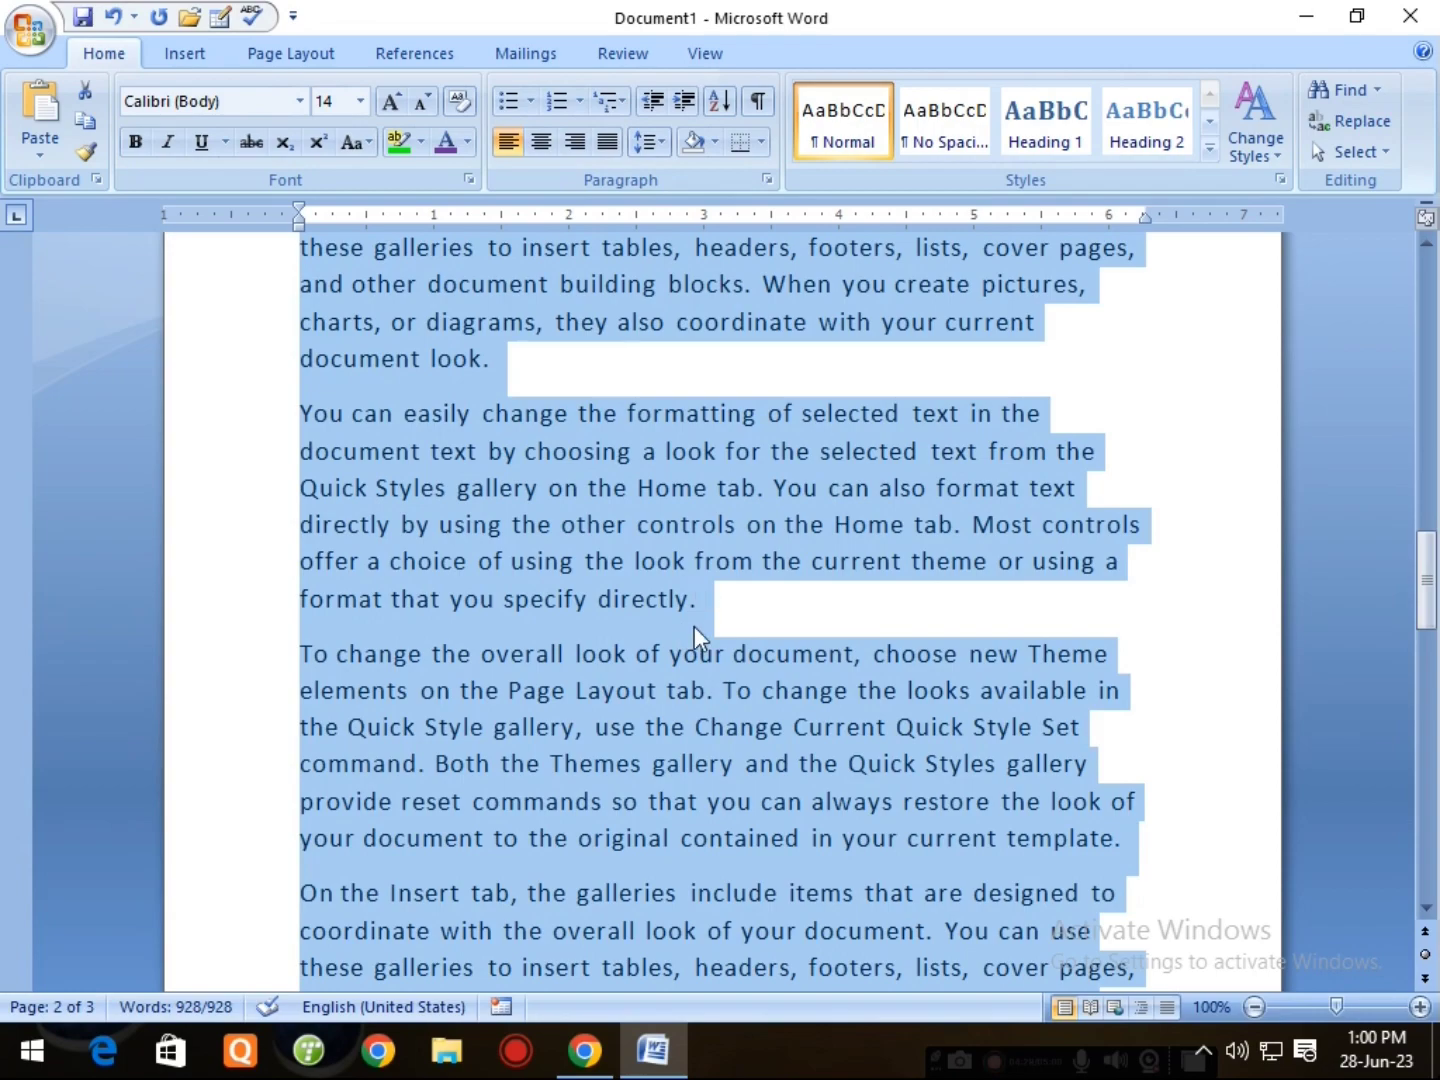
{"action": "key", "text": "ctrl+j"}
{"action": "left_click", "coordinate": [790, 561]}
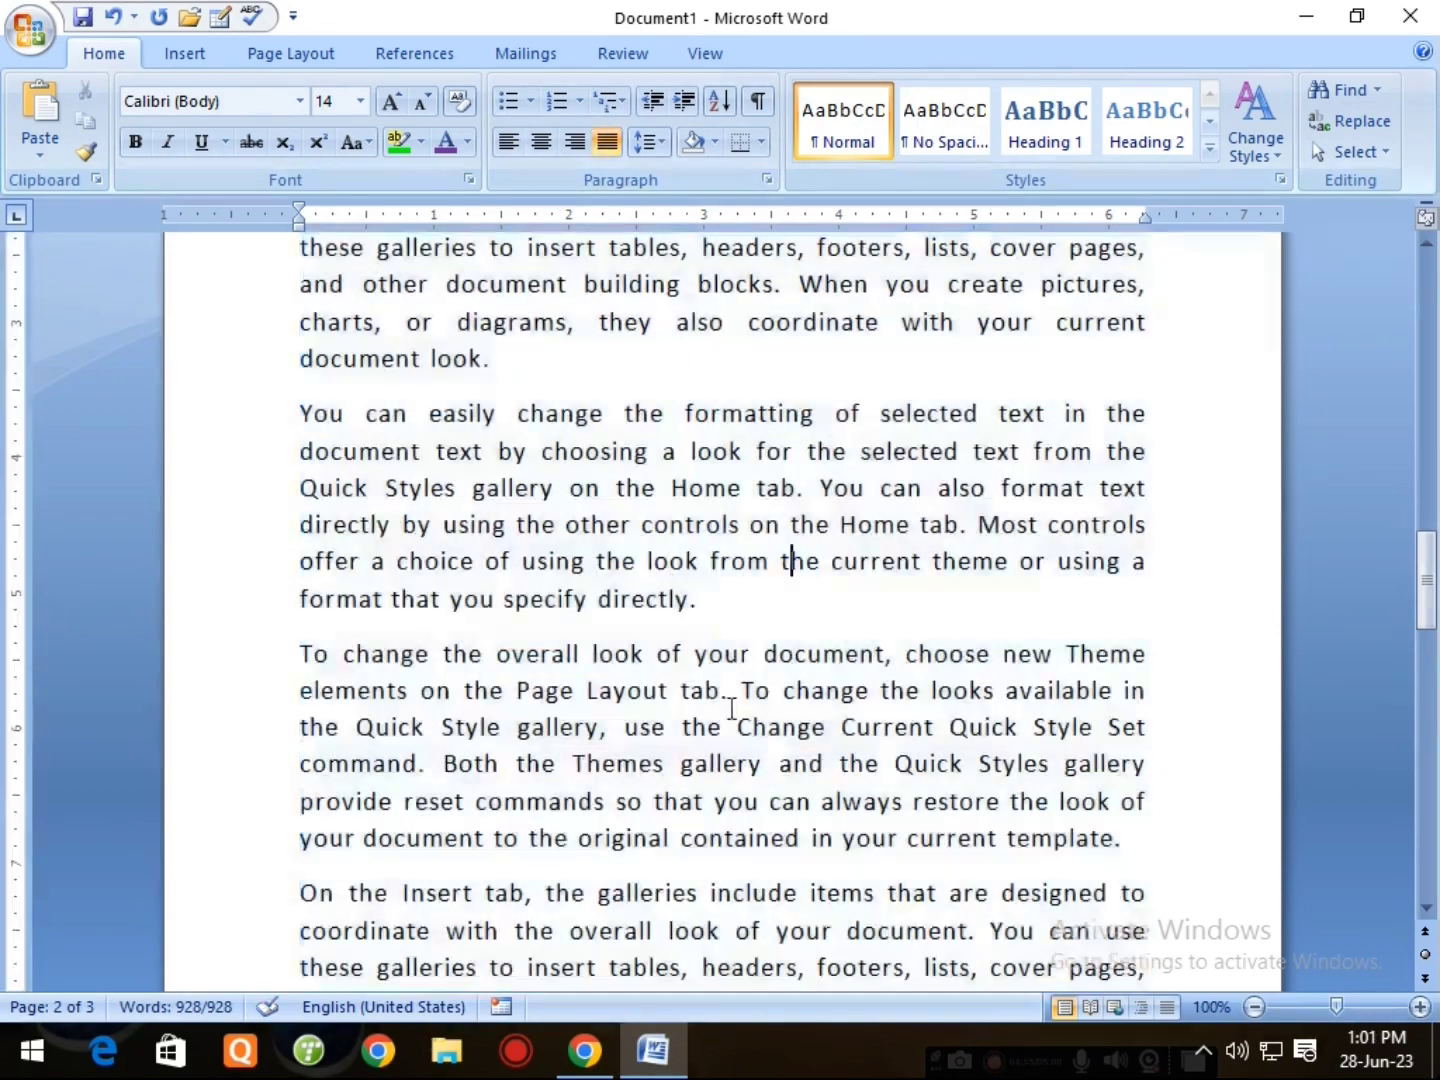
{"action": "scroll", "coordinate": [718, 706], "scroll_direction": "up", "scroll_amount": 3}
{"action": "scroll", "coordinate": [718, 706], "scroll_direction": "up", "scroll_amount": 5}
{"action": "scroll", "coordinate": [710, 688], "scroll_direction": "up", "scroll_amount": 4}
{"action": "scroll", "coordinate": [705, 698], "scroll_direction": "up", "scroll_amount": 3}
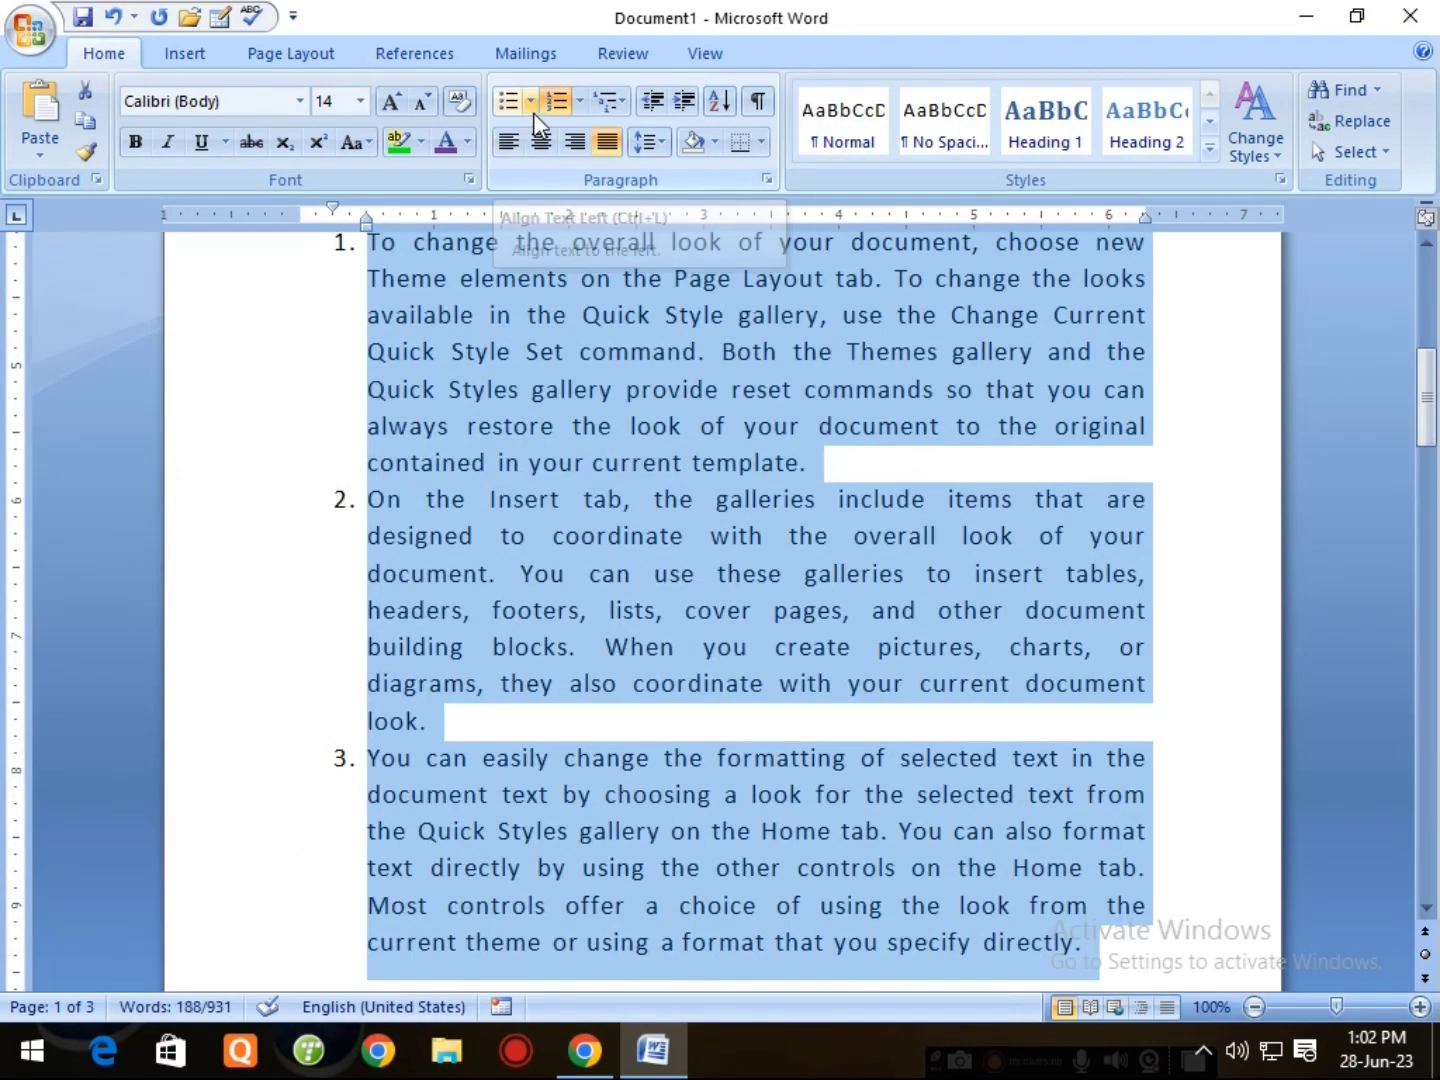
Change the list numbering style to lettered A., B., C.
{"action": "left_click", "coordinate": [533, 100]}
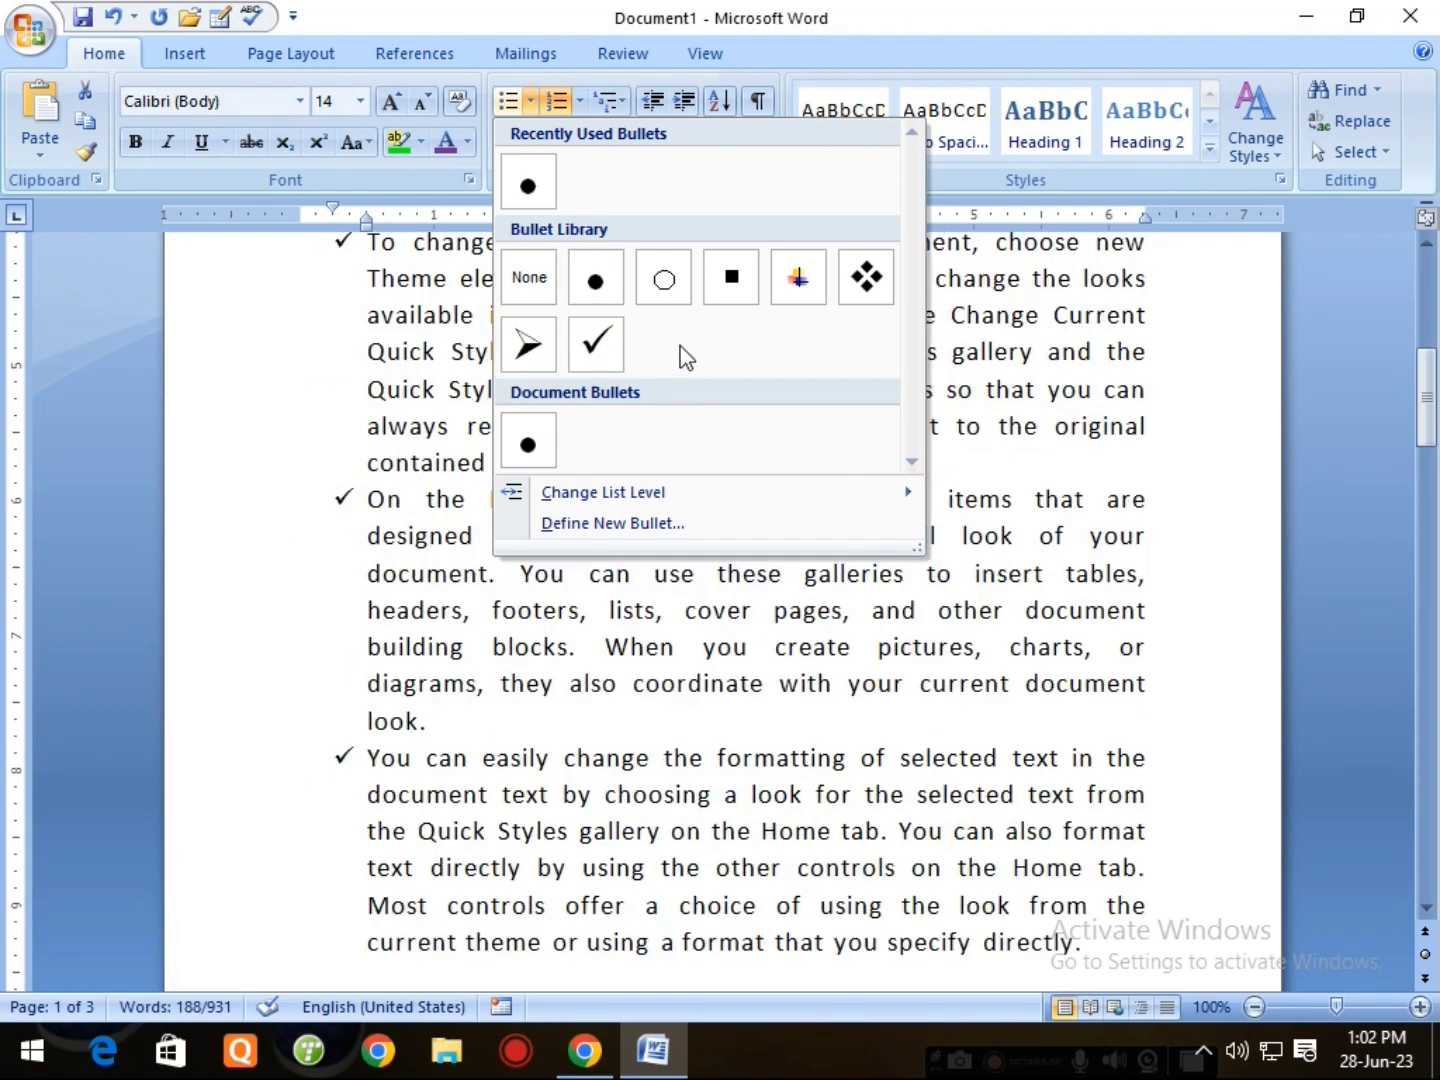
{"action": "key", "text": "Escape"}
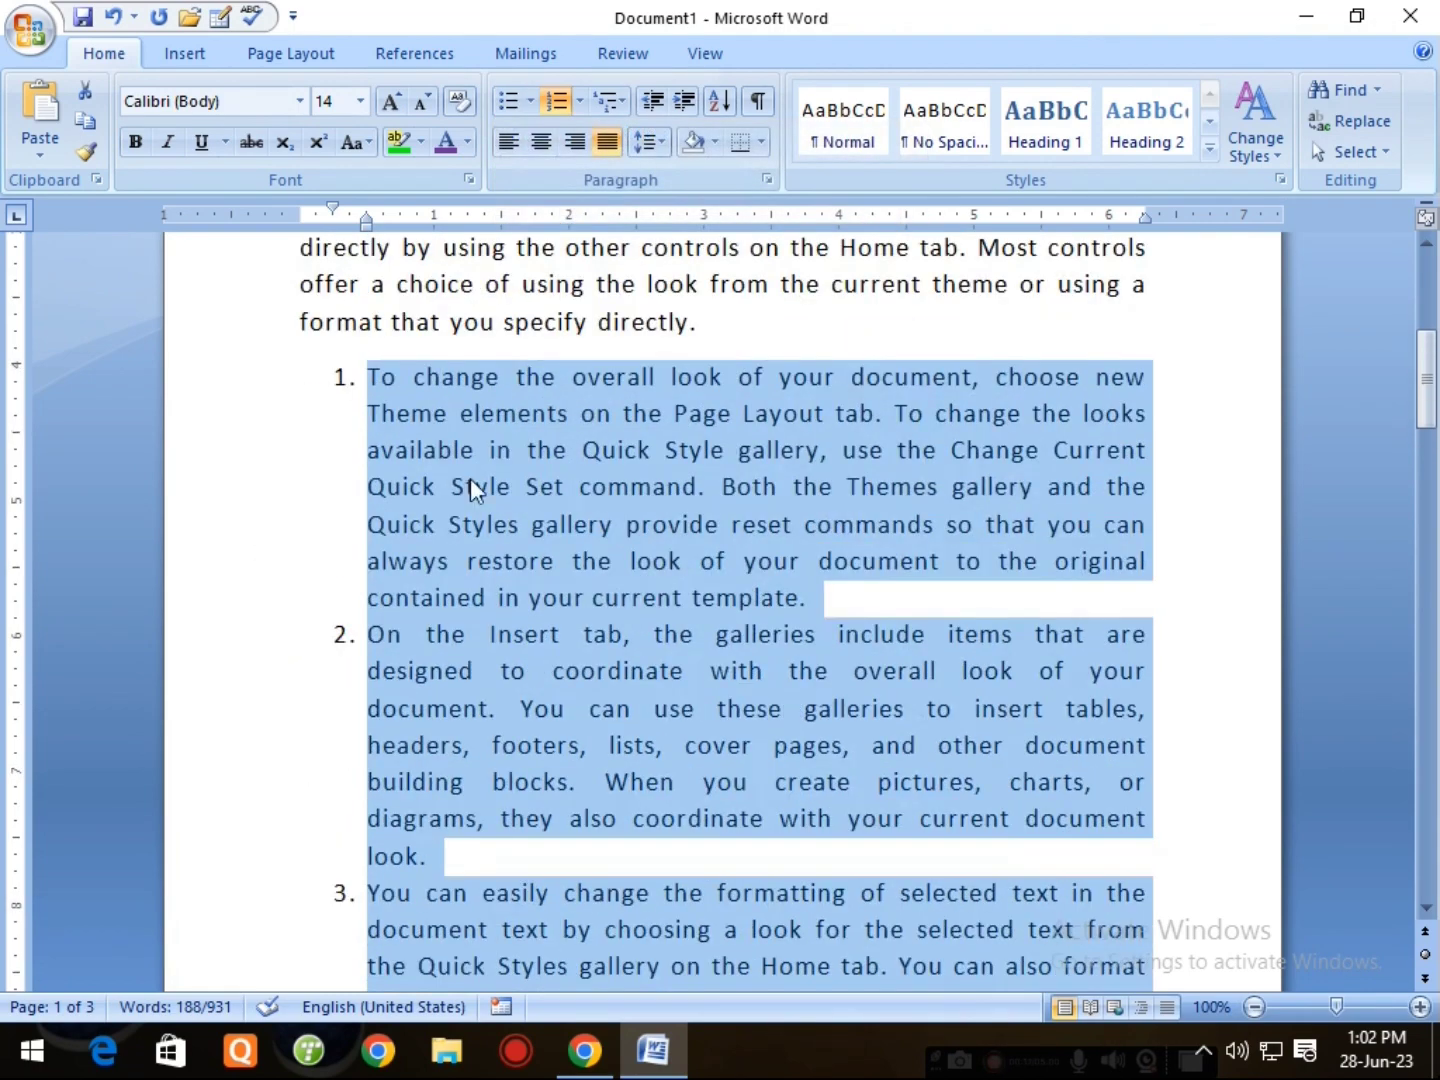
{"action": "left_click", "coordinate": [579, 101]}
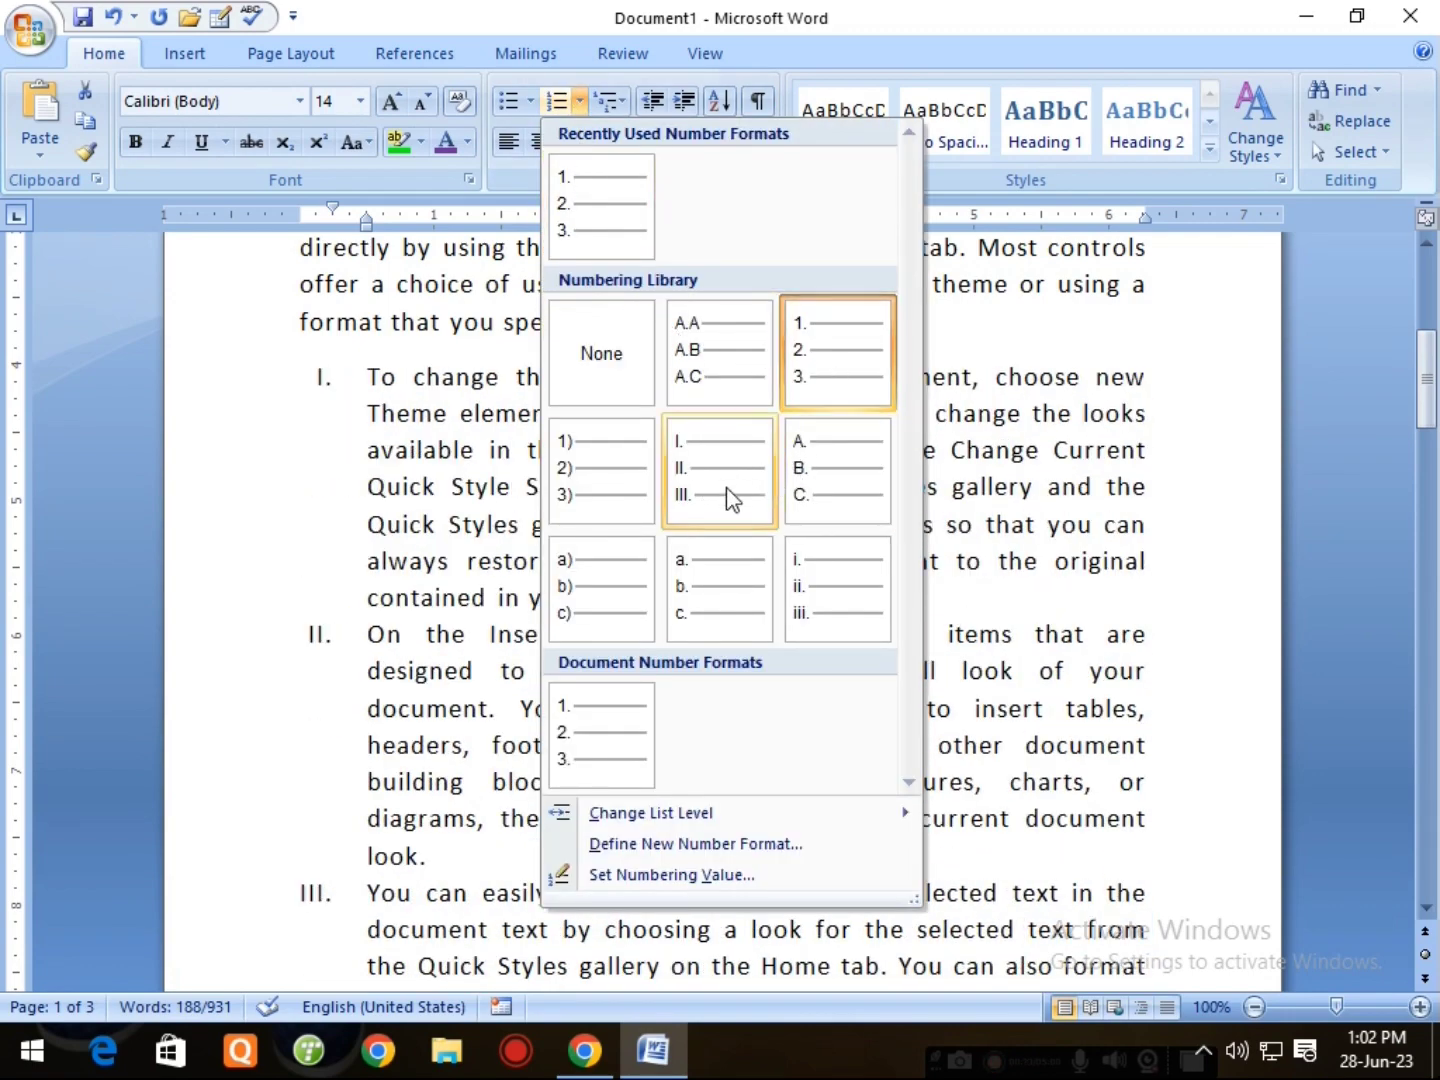
{"action": "left_click", "coordinate": [833, 492]}
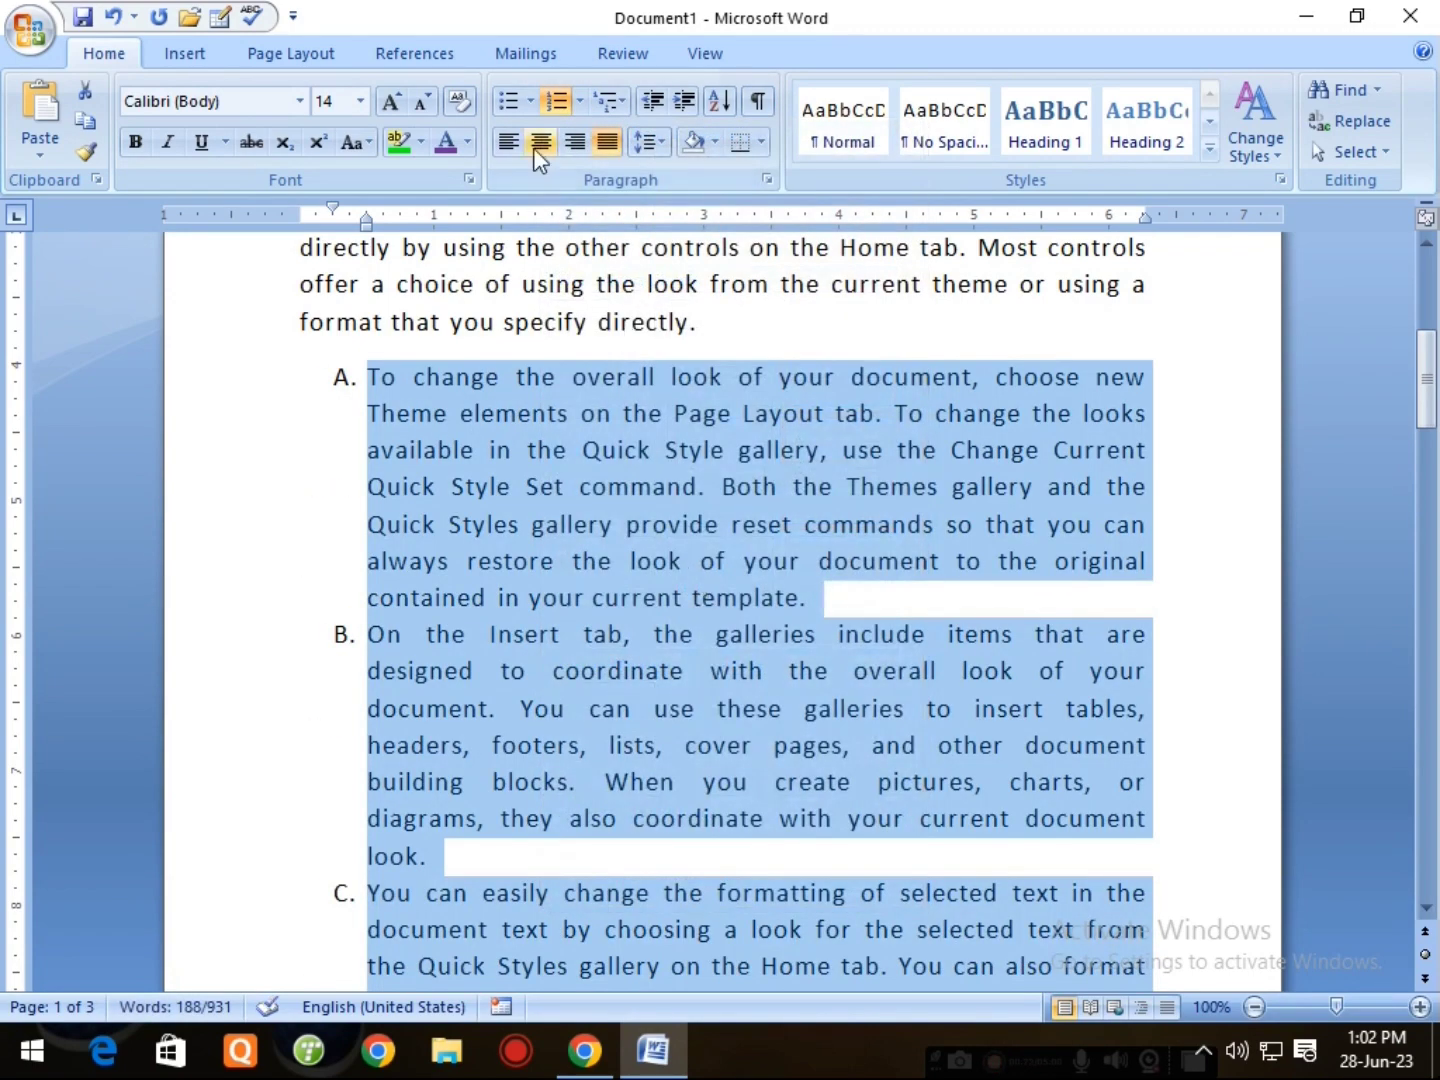
Try left, center and right alignment on the list paragraphs, then justify them.
{"action": "left_click", "coordinate": [509, 144]}
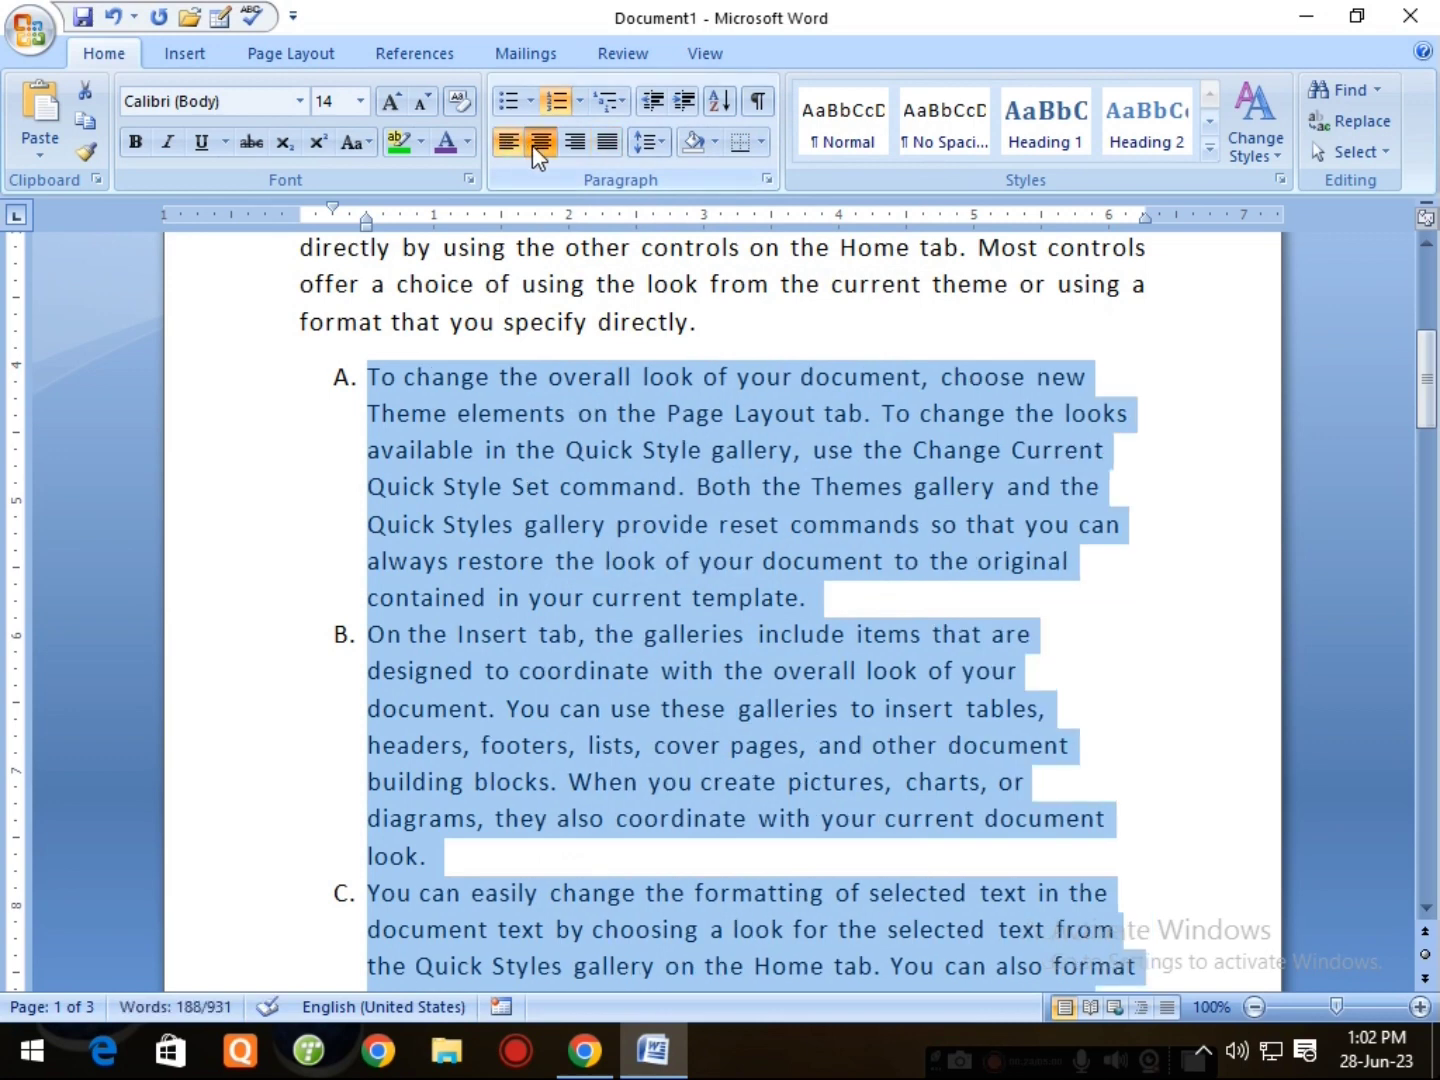
{"action": "left_click", "coordinate": [534, 147]}
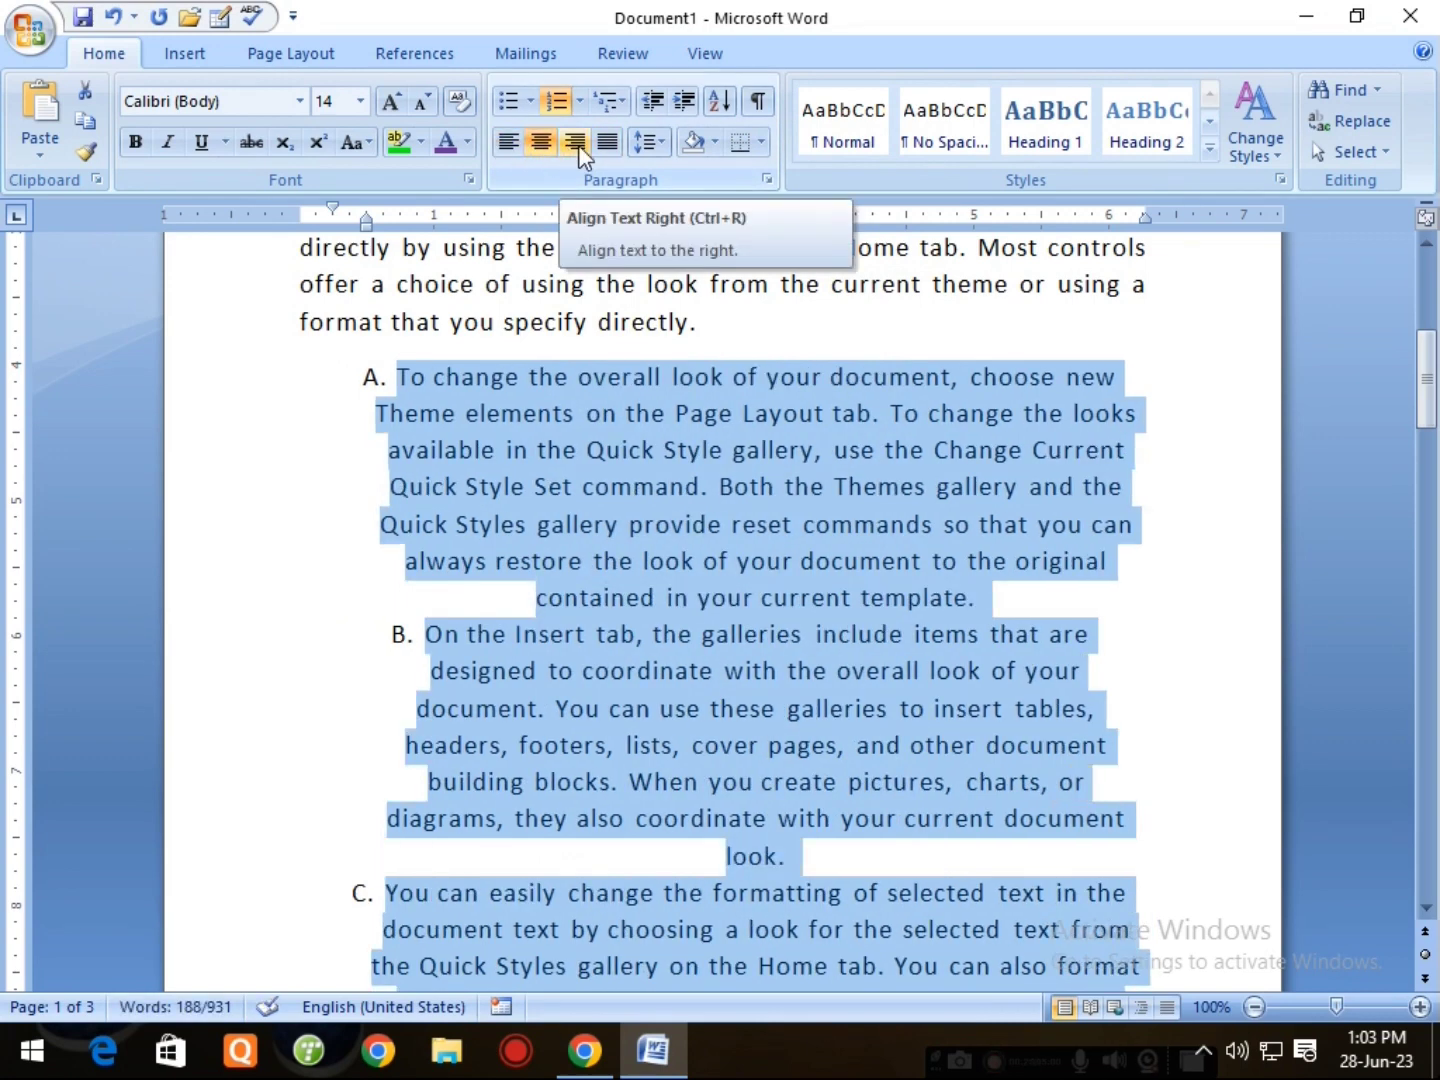
{"action": "left_click", "coordinate": [509, 143]}
{"action": "left_click", "coordinate": [573, 143]}
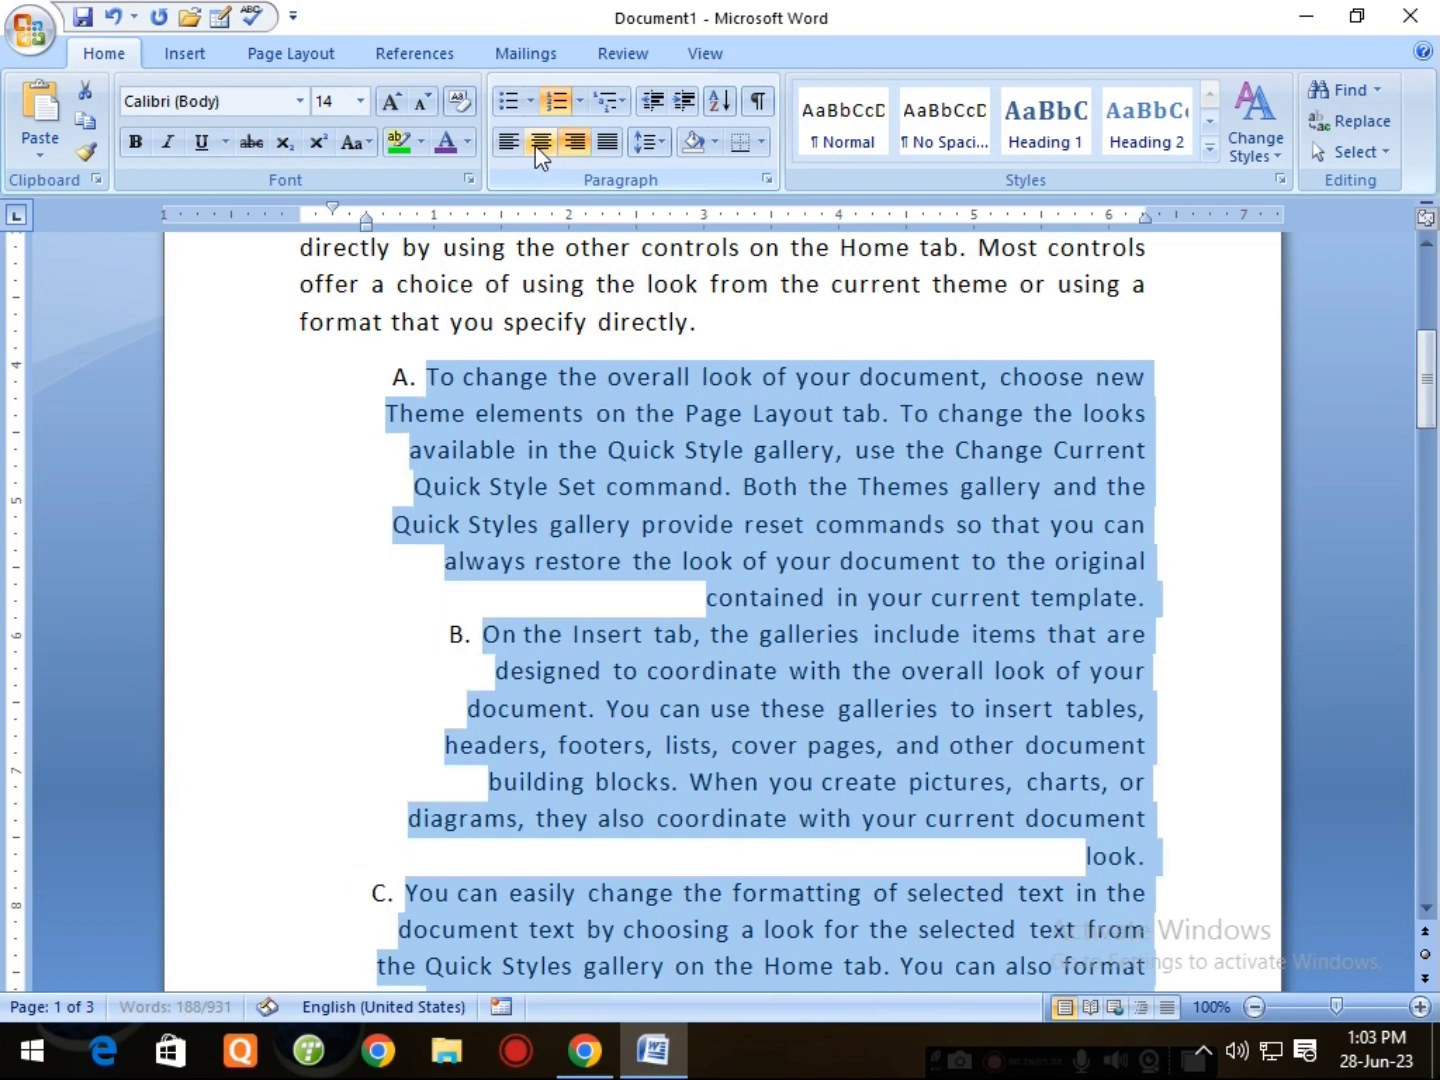
{"action": "left_click", "coordinate": [536, 145]}
{"action": "left_click", "coordinate": [610, 145]}
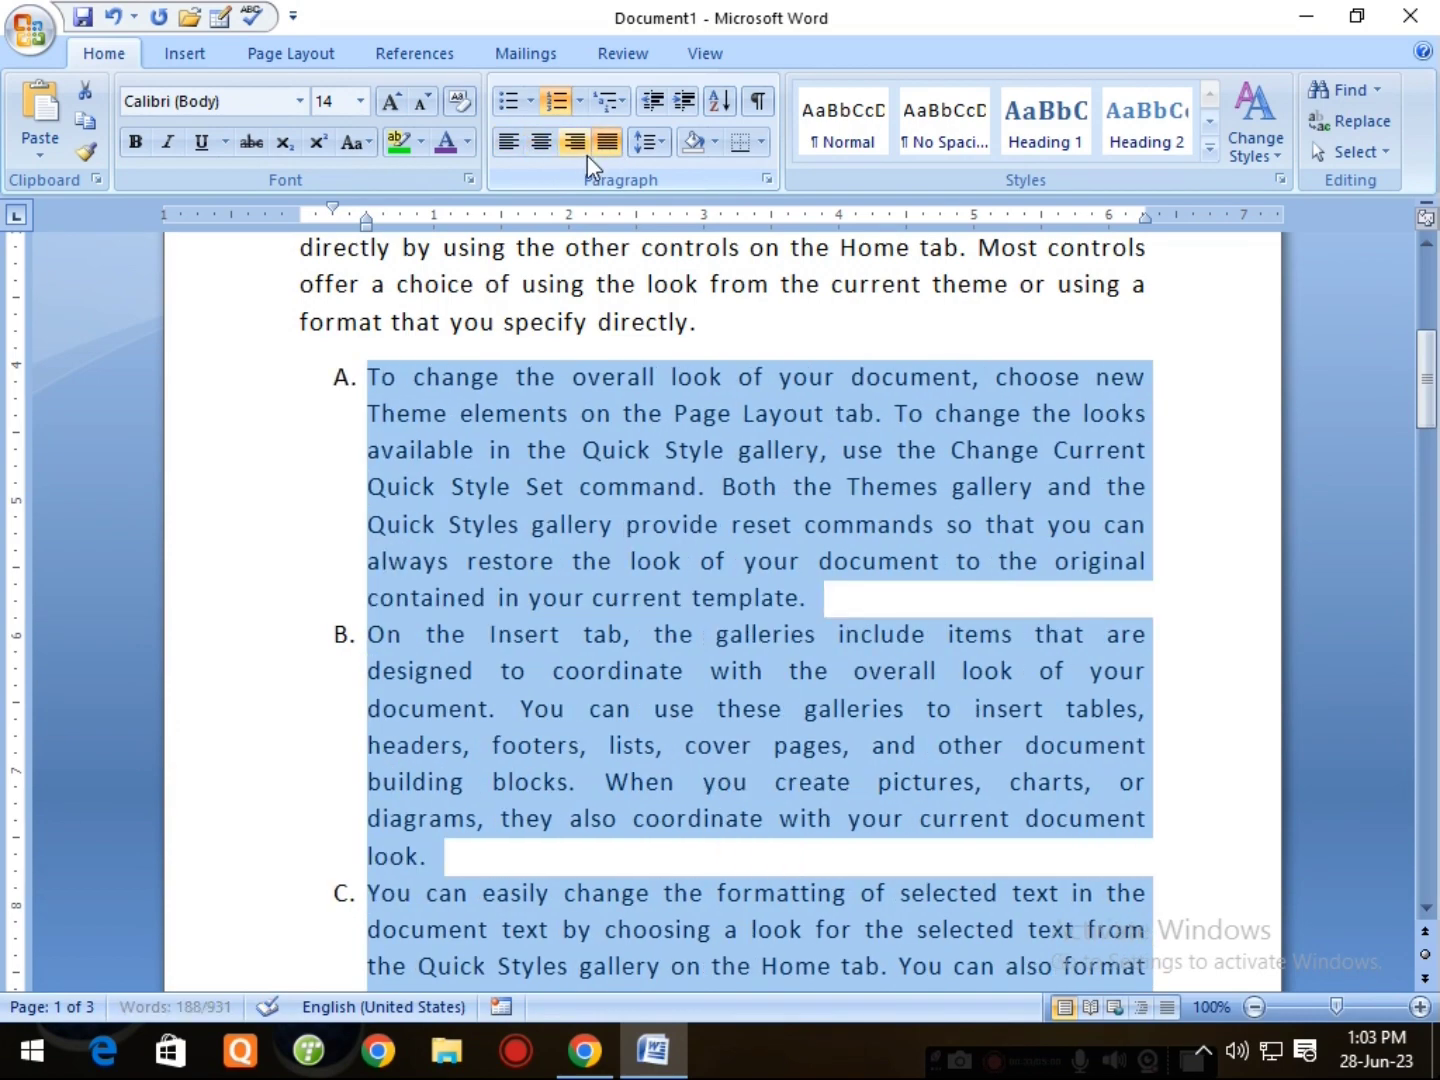
{"action": "left_click", "coordinate": [871, 612]}
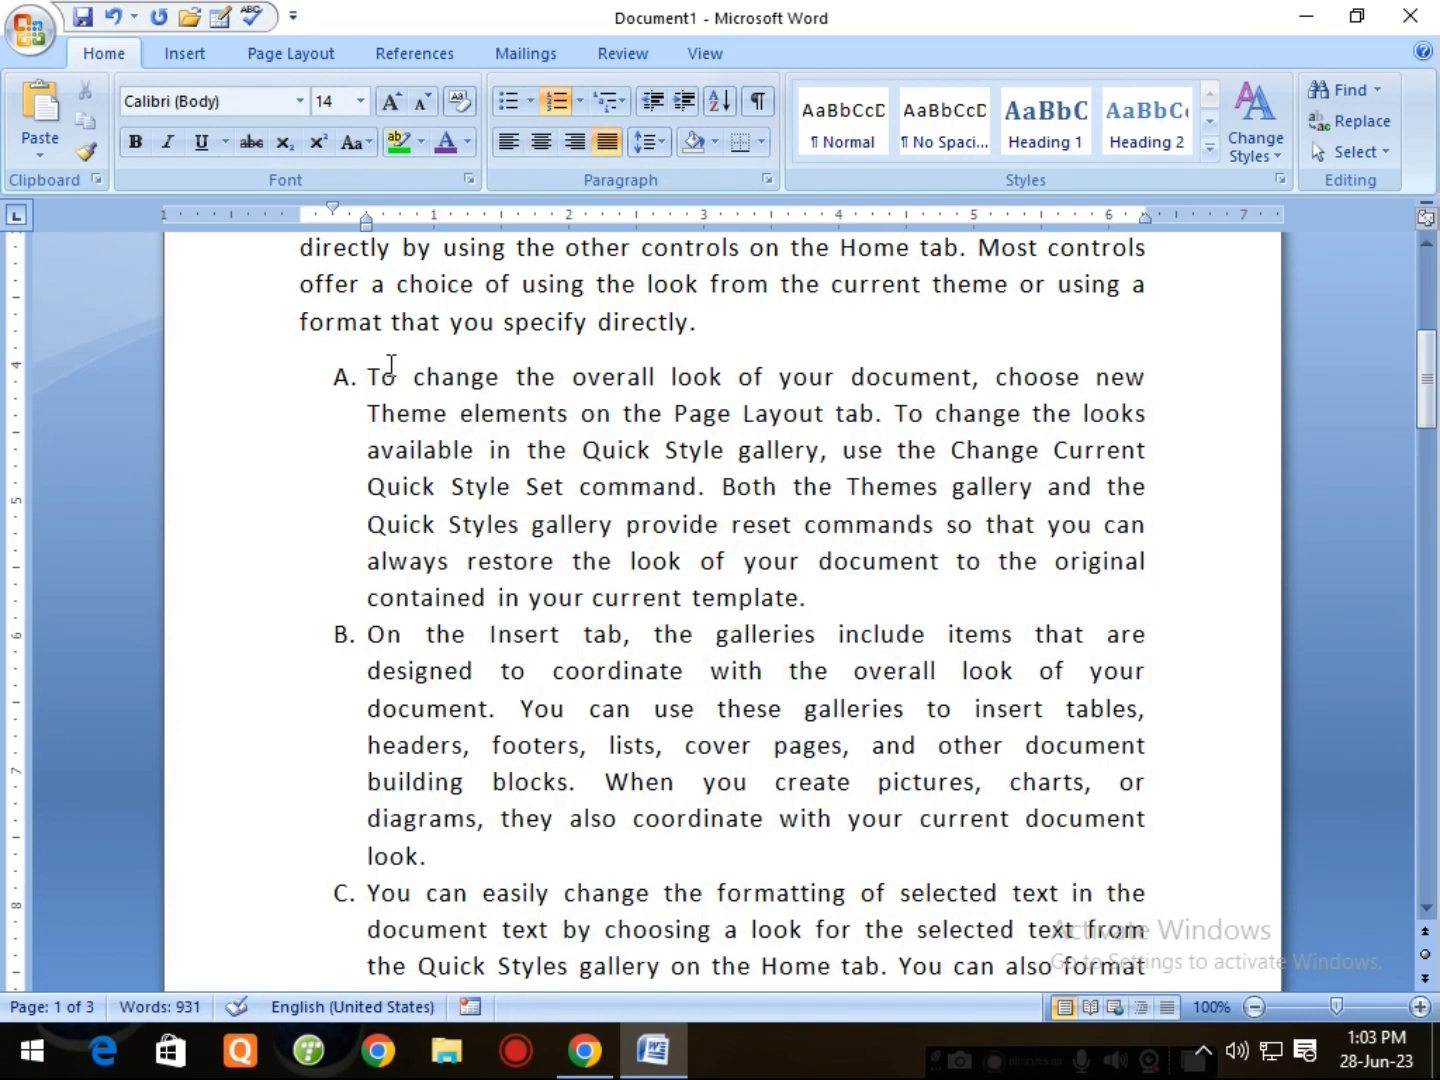
Reselect list items A through C, try left and right alignment, and justify them again.
{"action": "left_click_drag", "start_coordinate": [369, 376], "coordinate": [1187, 950]}
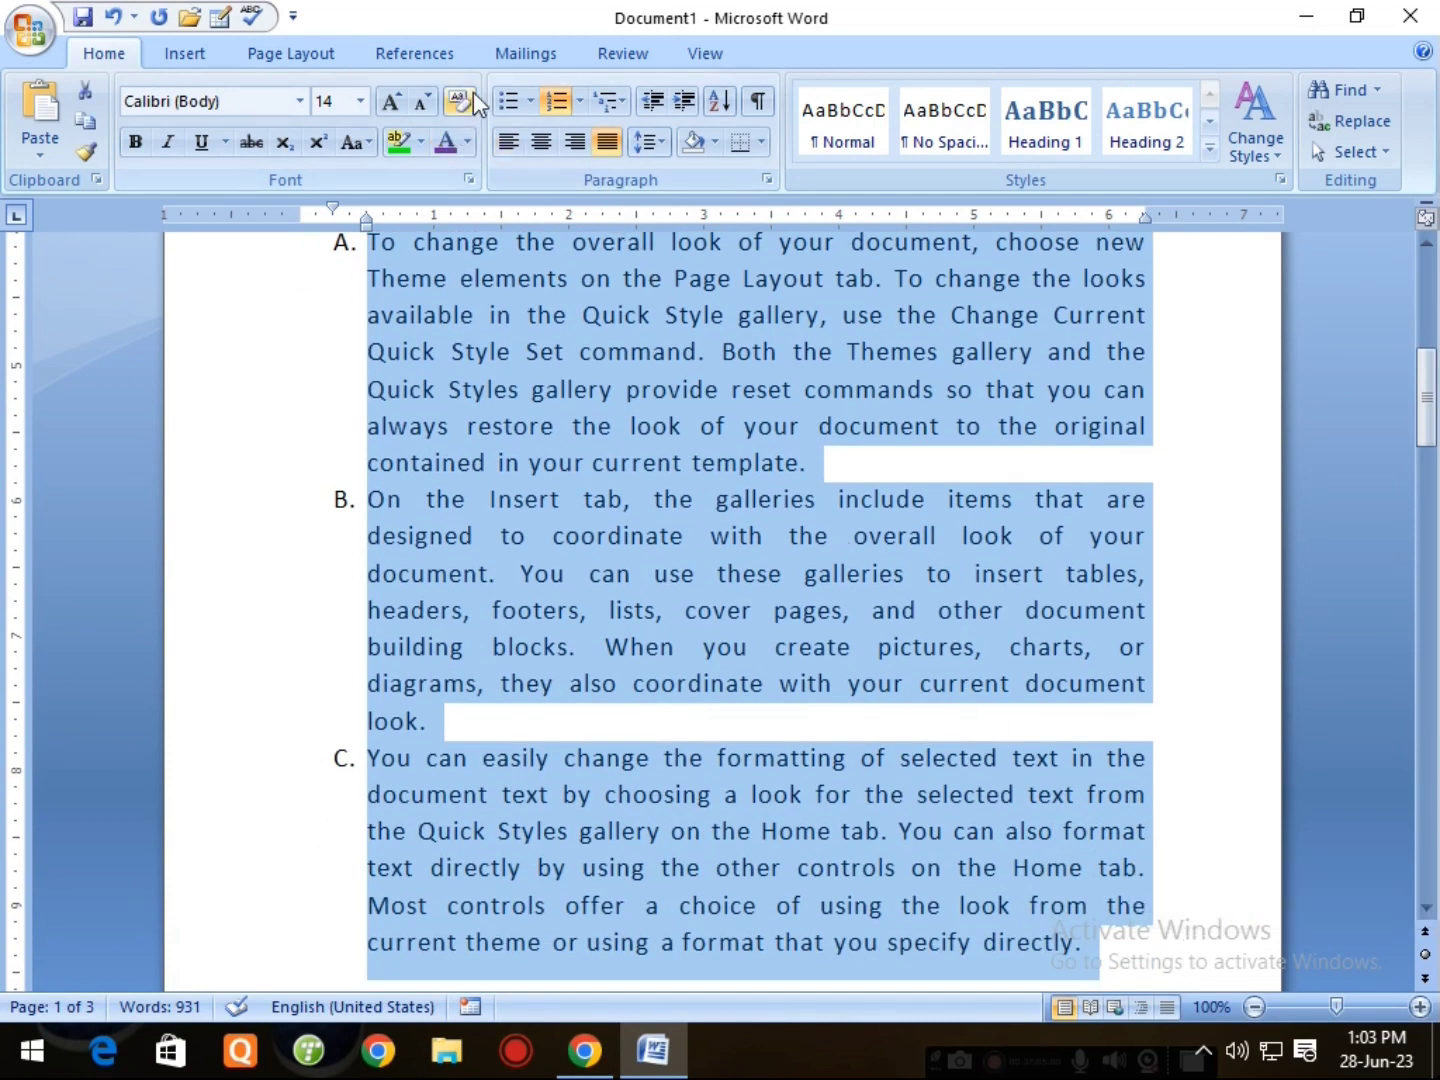
{"action": "left_click", "coordinate": [510, 145]}
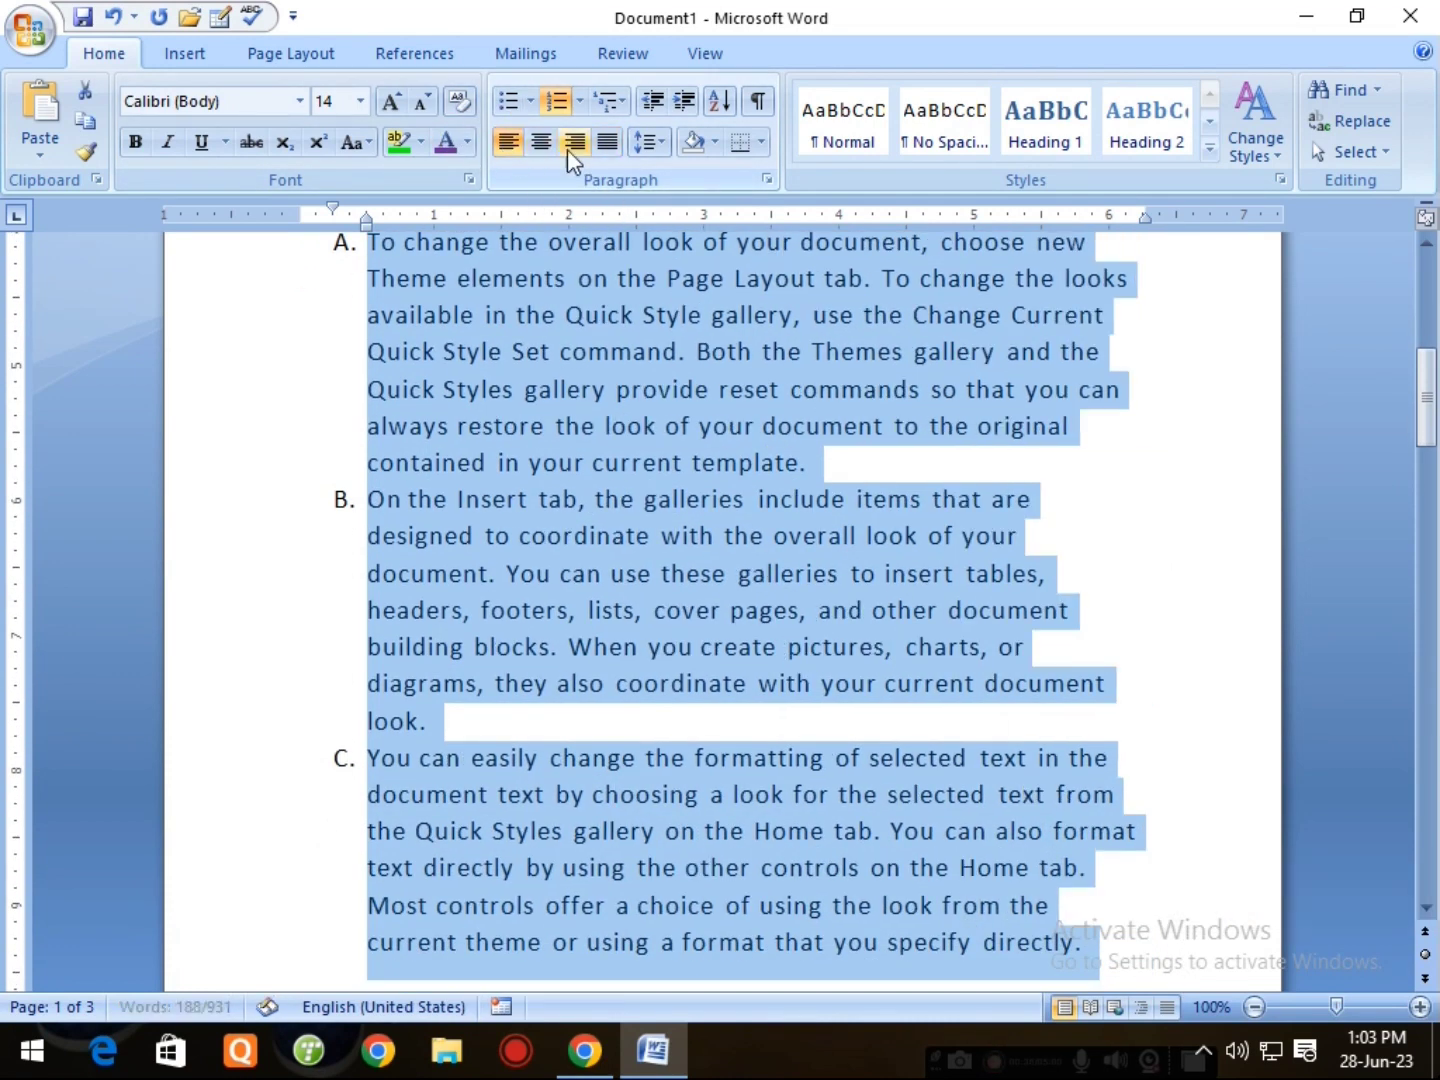
{"action": "left_click", "coordinate": [578, 146]}
{"action": "left_click", "coordinate": [608, 143]}
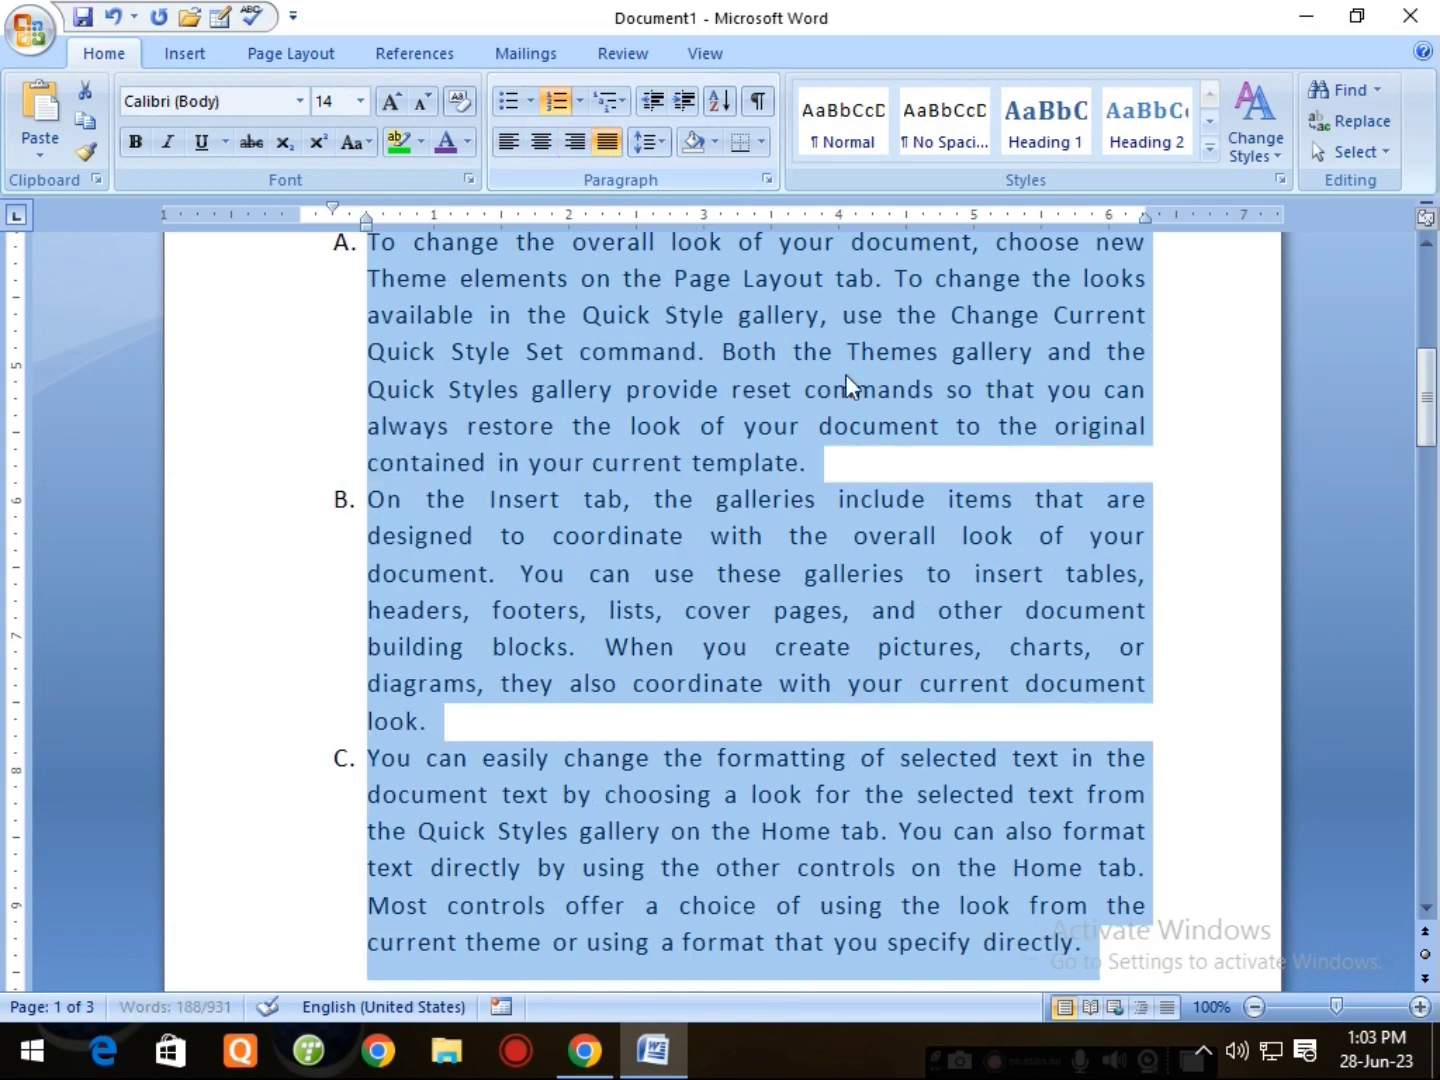
{"action": "left_click", "coordinate": [1004, 610]}
Select the whole paragraph of list item A.
{"action": "scroll", "coordinate": [450, 490], "scroll_direction": "up", "scroll_amount": 2}
{"action": "scroll", "coordinate": [408, 391], "scroll_direction": "up", "scroll_amount": 1}
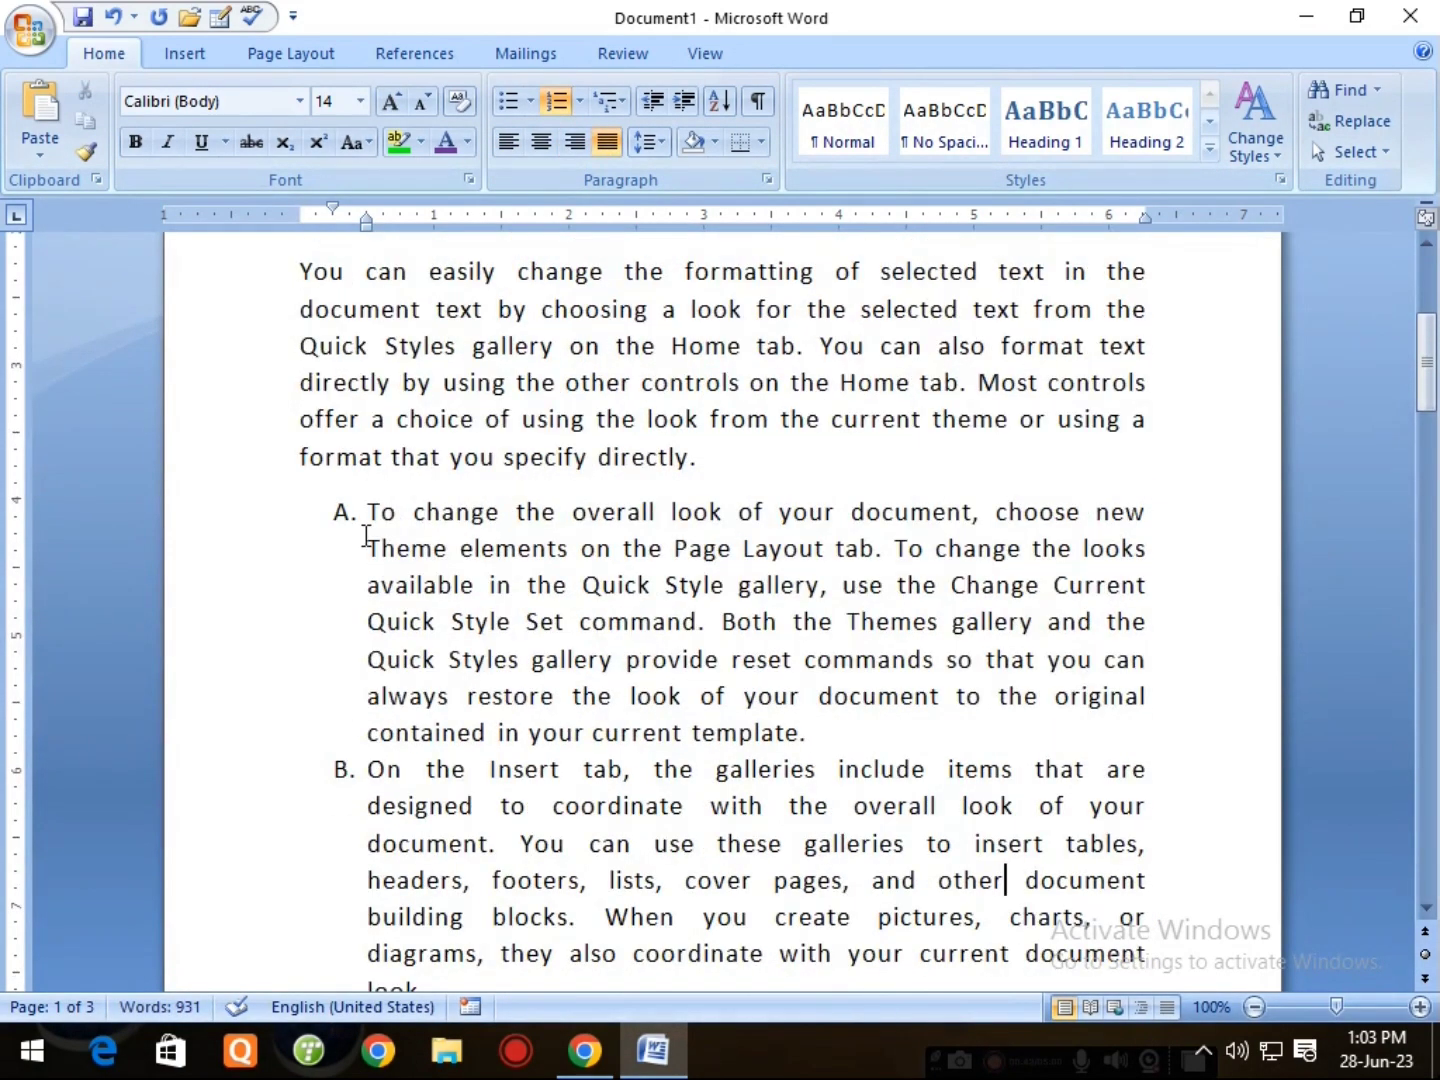
{"action": "left_click_drag", "start_coordinate": [371, 512], "coordinate": [843, 734]}
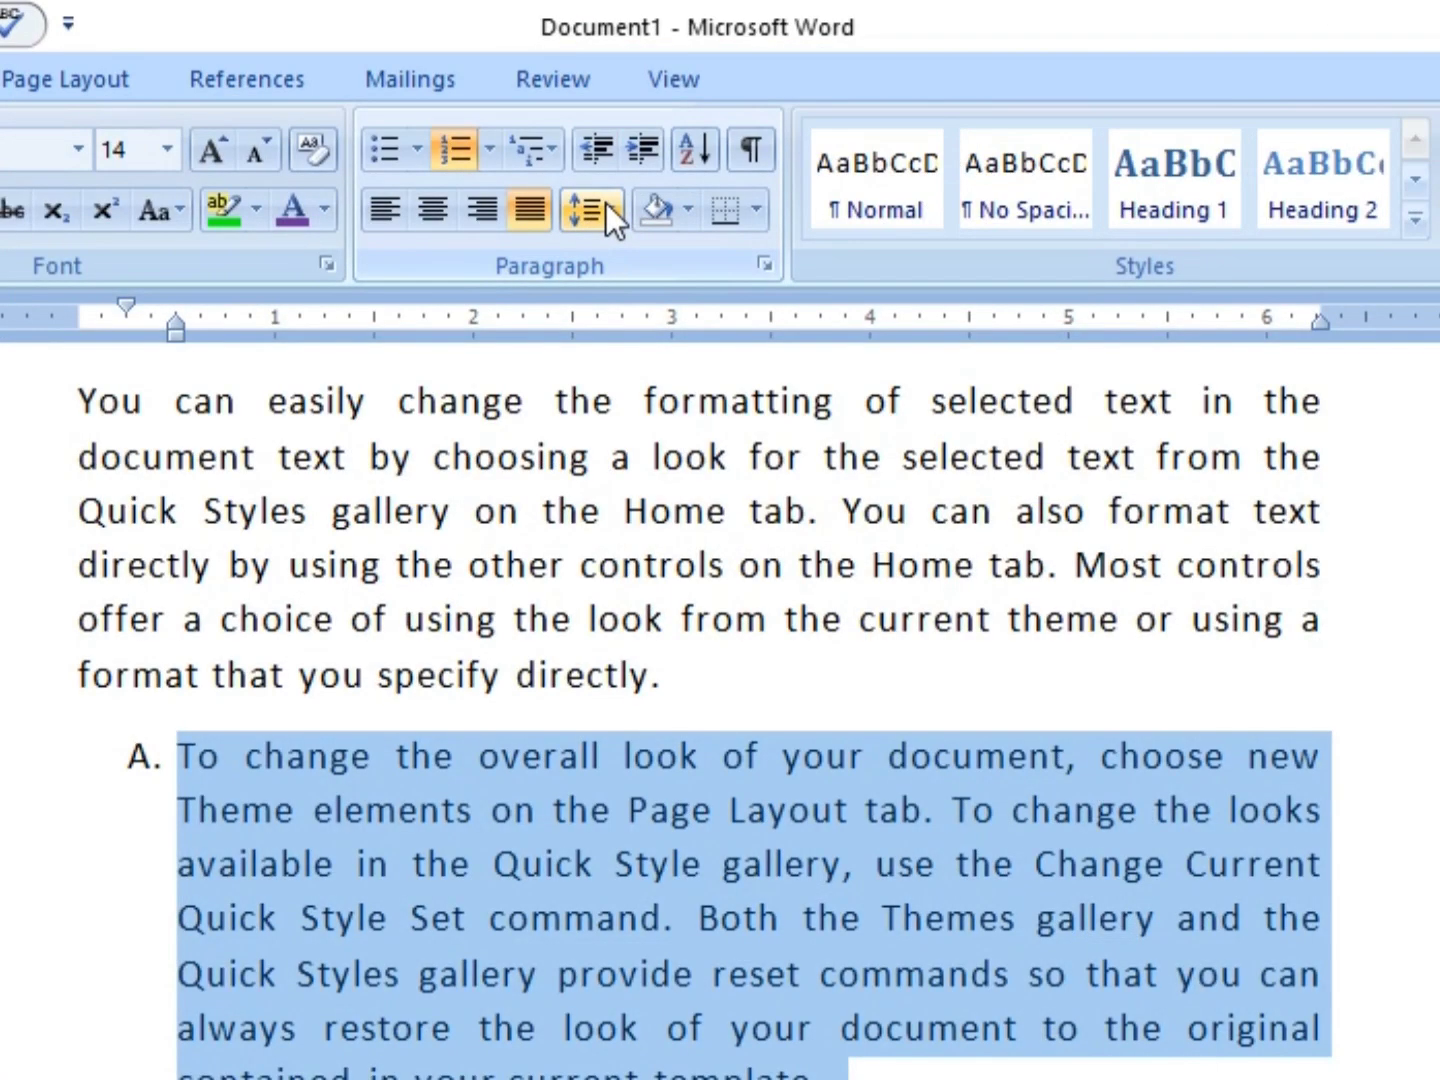
Try 1.5 and 3.0 line spacing on list item A, settling on 1.0.
{"action": "left_click", "coordinate": [607, 202]}
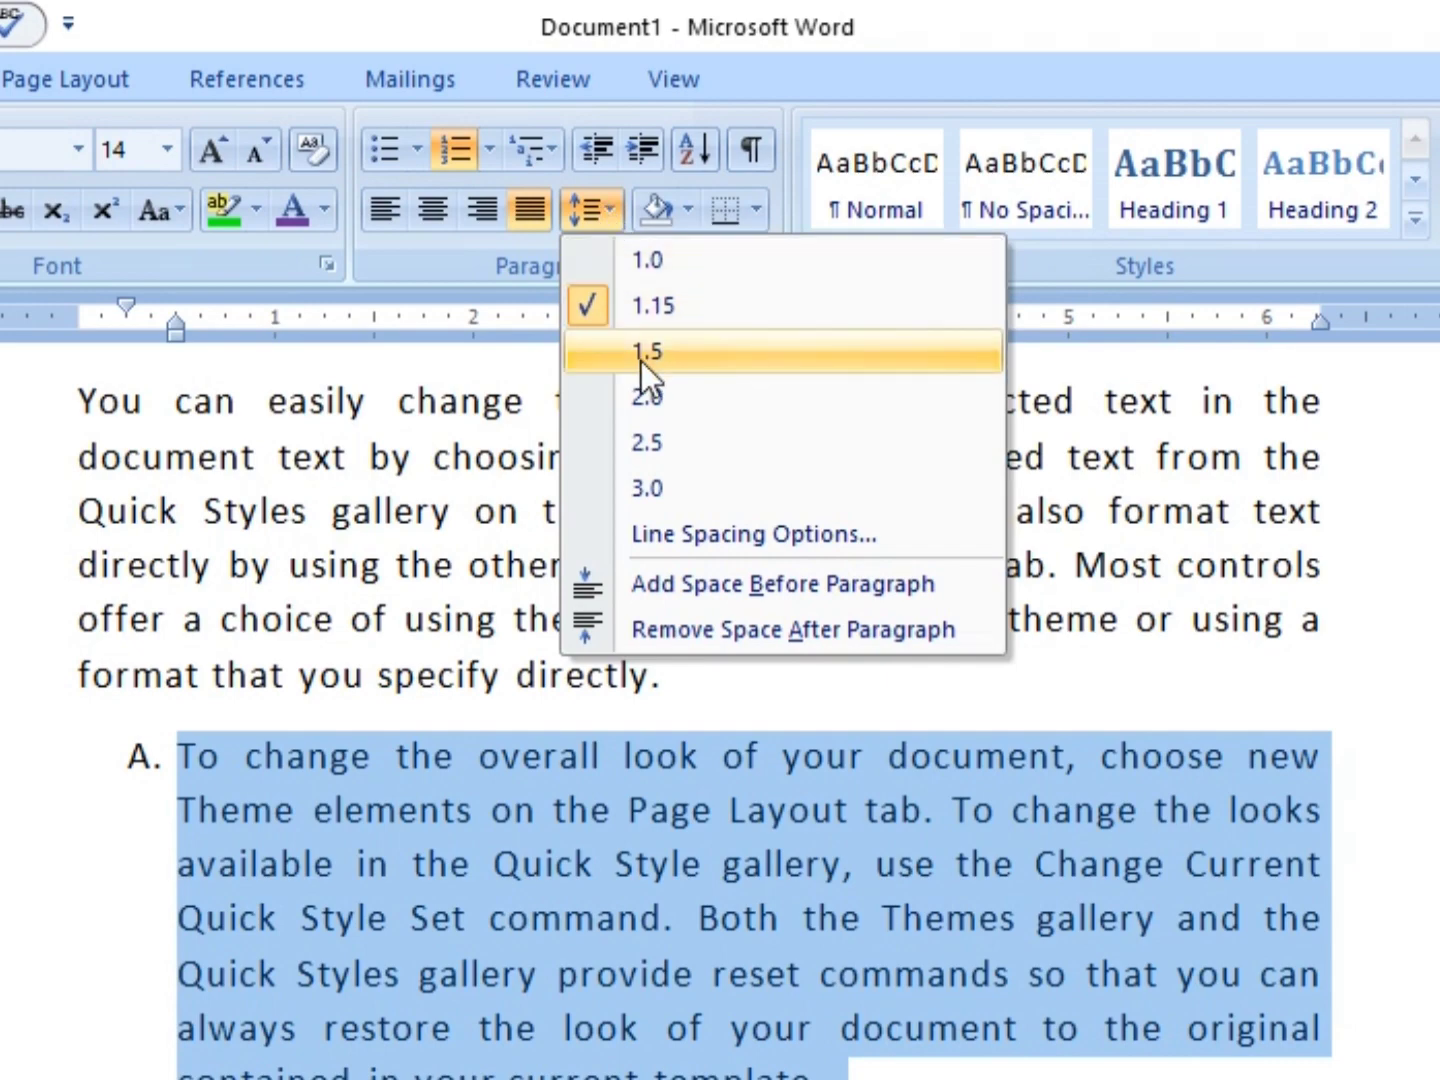
{"action": "left_click", "coordinate": [642, 361]}
{"action": "left_click", "coordinate": [612, 210]}
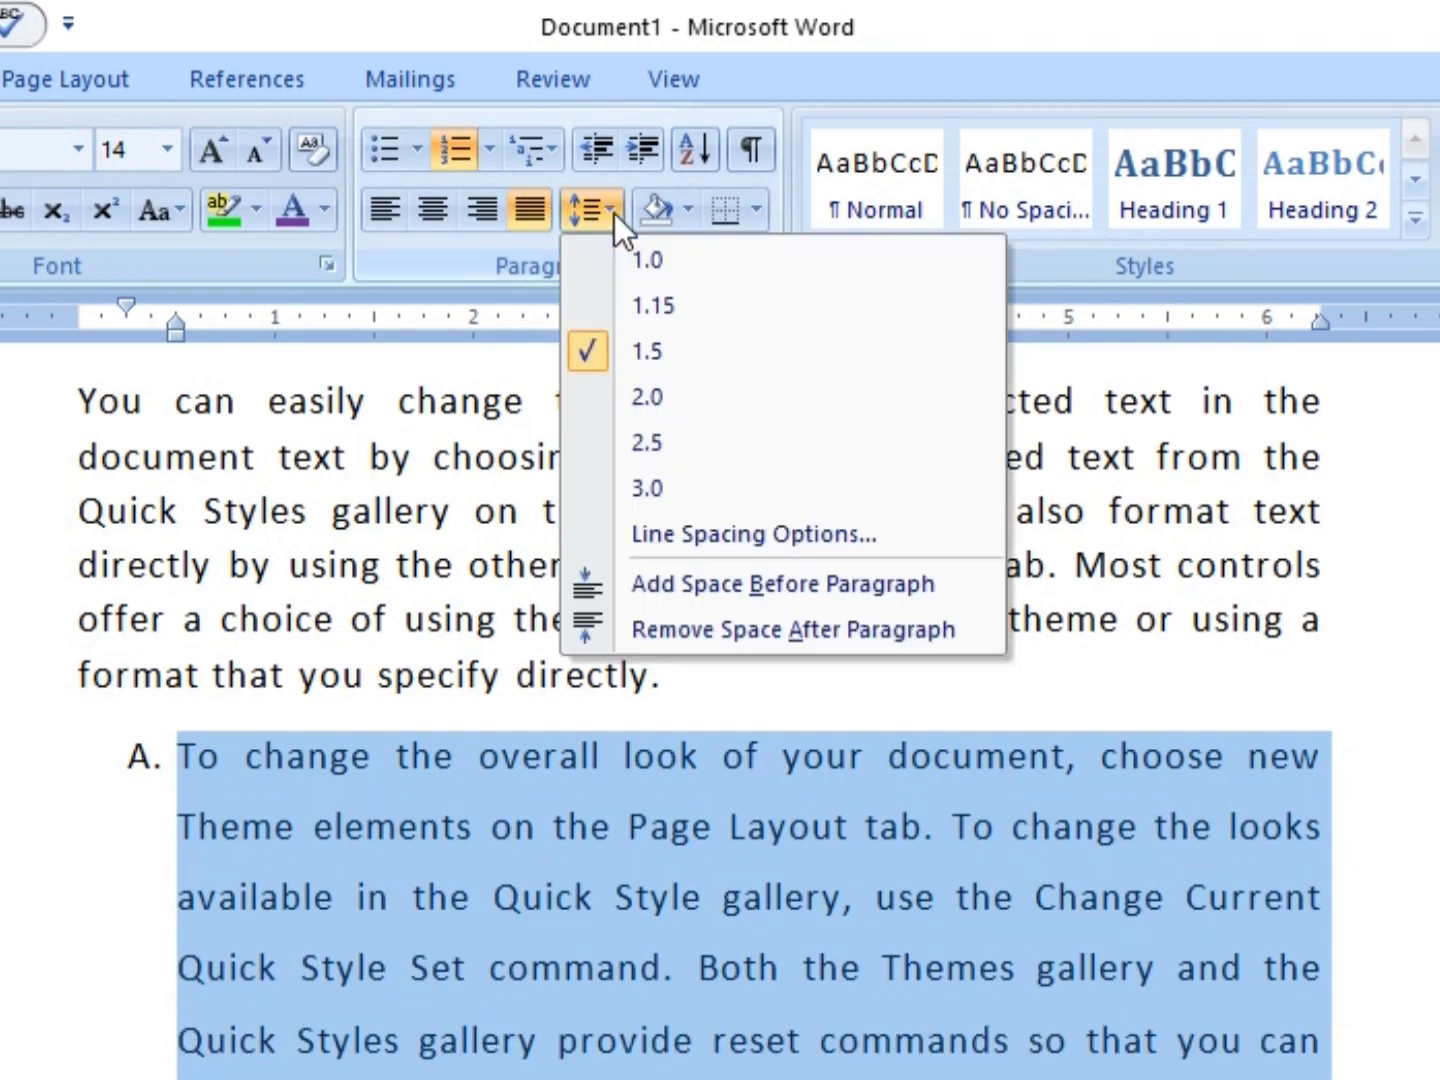
{"action": "left_click", "coordinate": [655, 486]}
{"action": "left_click", "coordinate": [605, 206]}
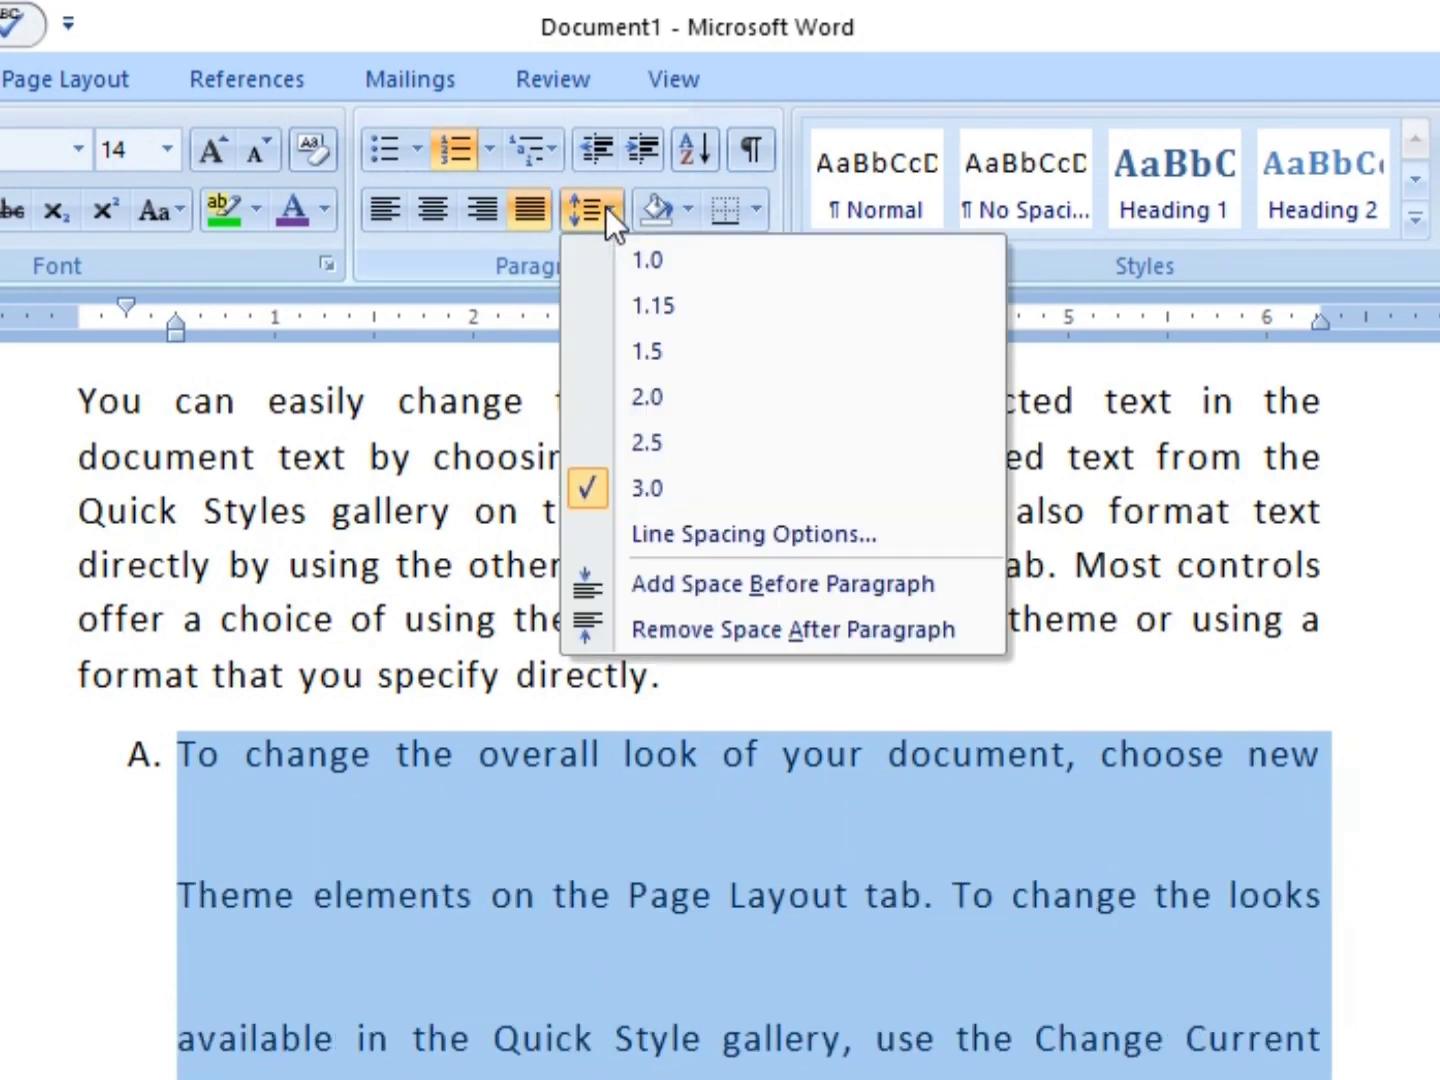
{"action": "left_click", "coordinate": [648, 260]}
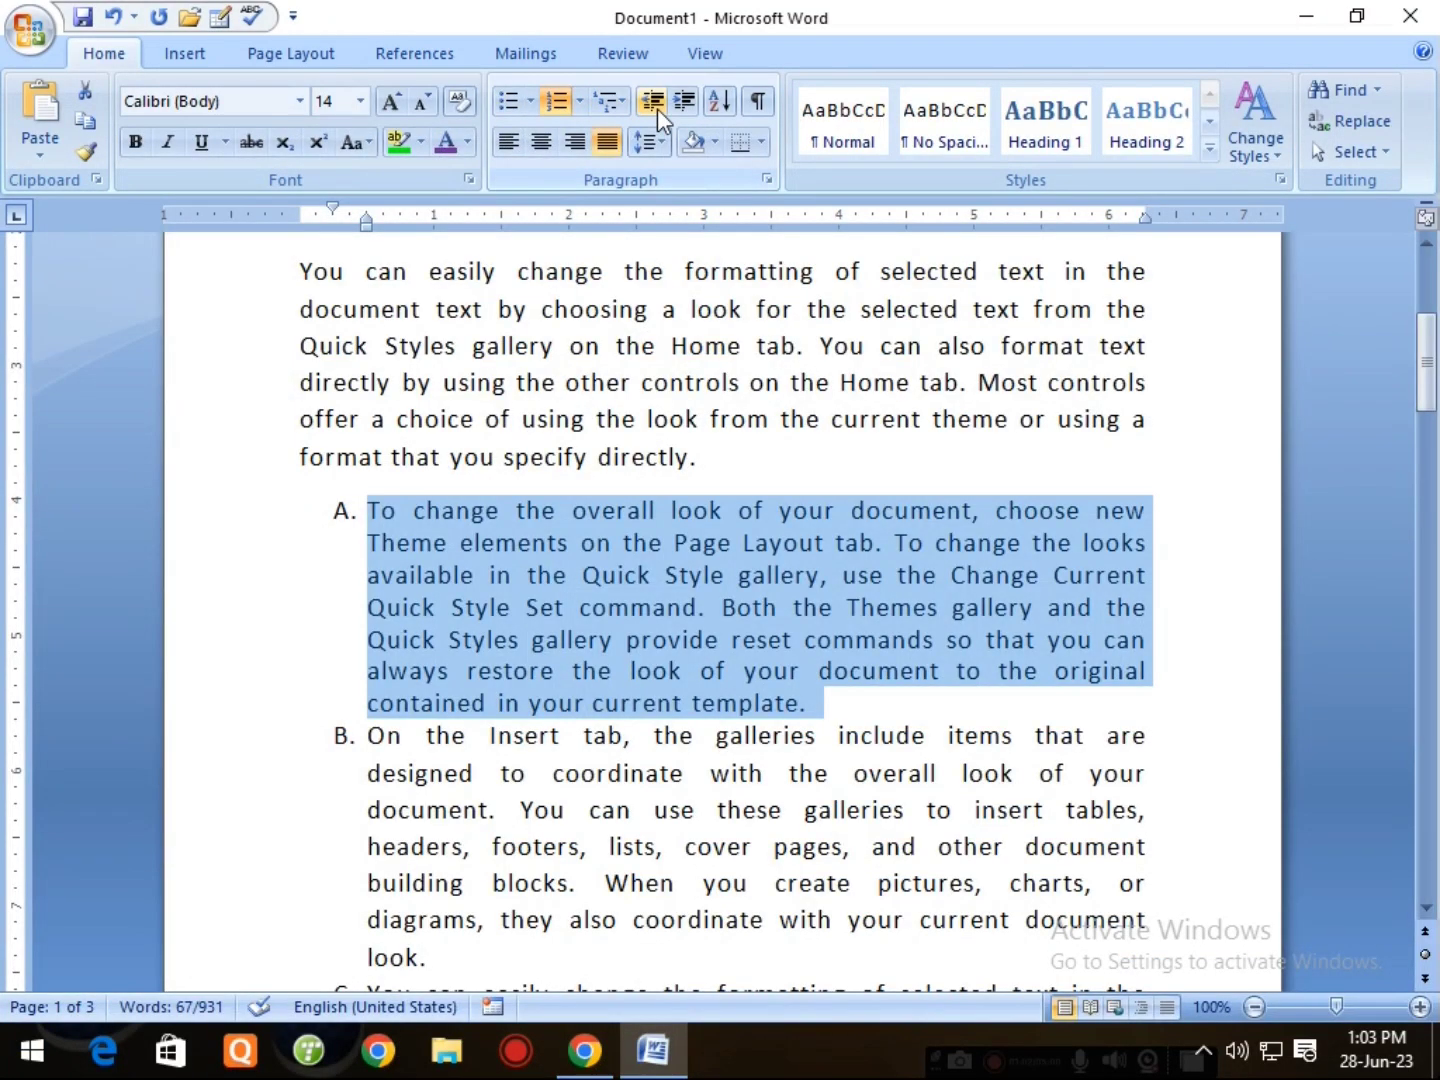
{"action": "key", "text": "Left"}
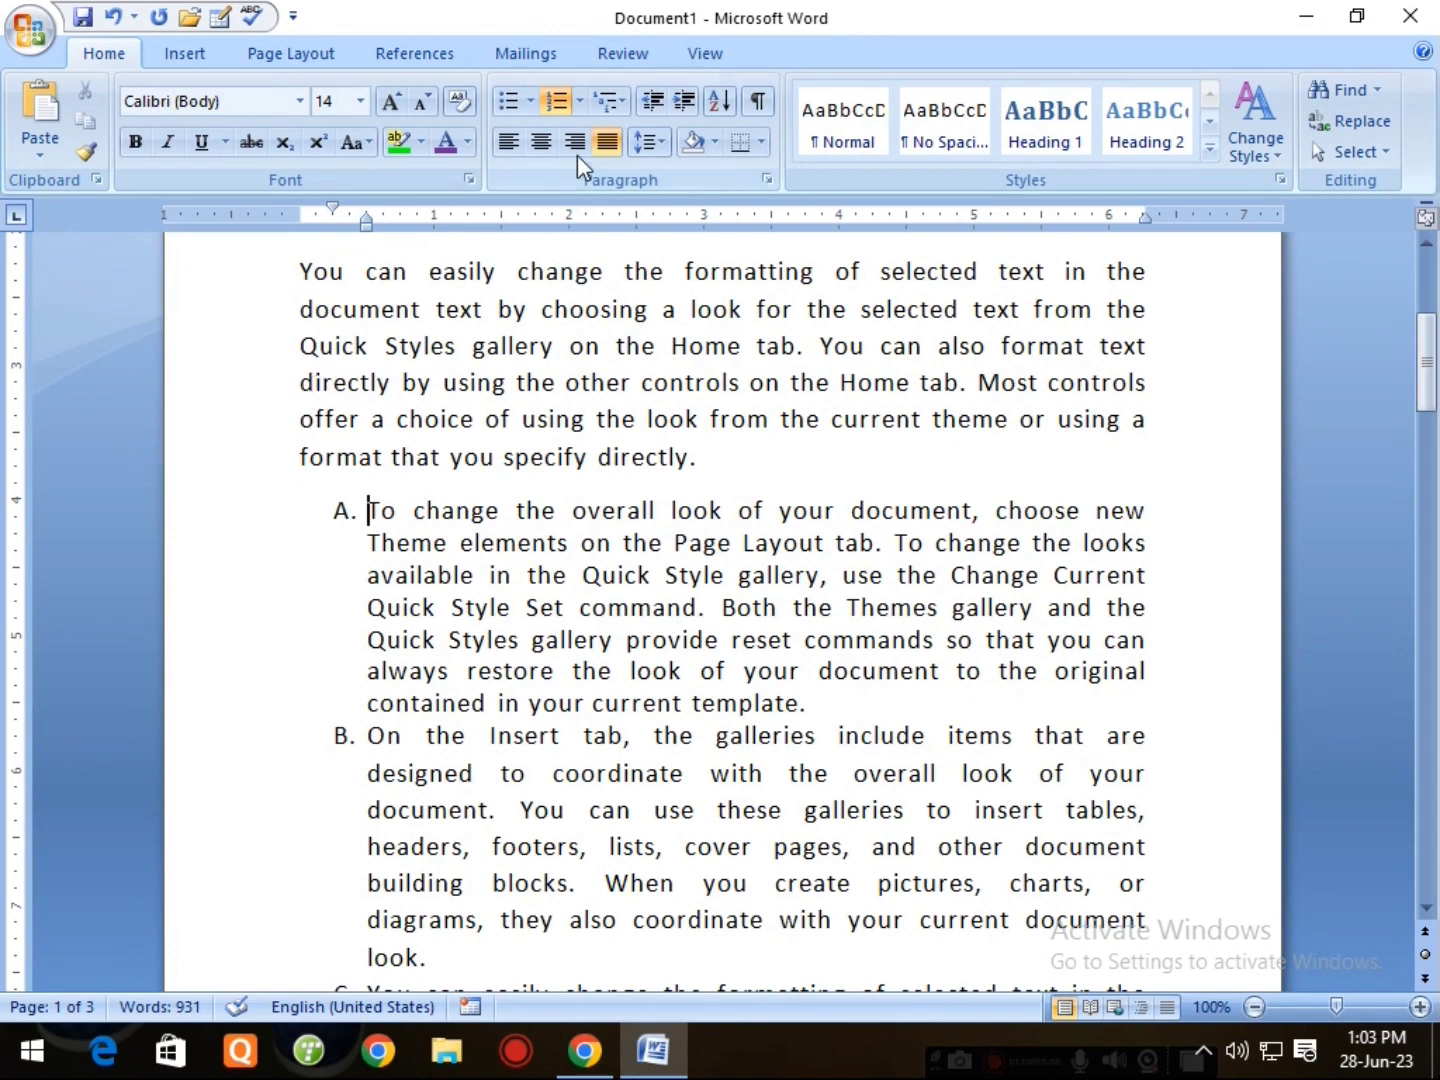
{"action": "left_click", "coordinate": [683, 103]}
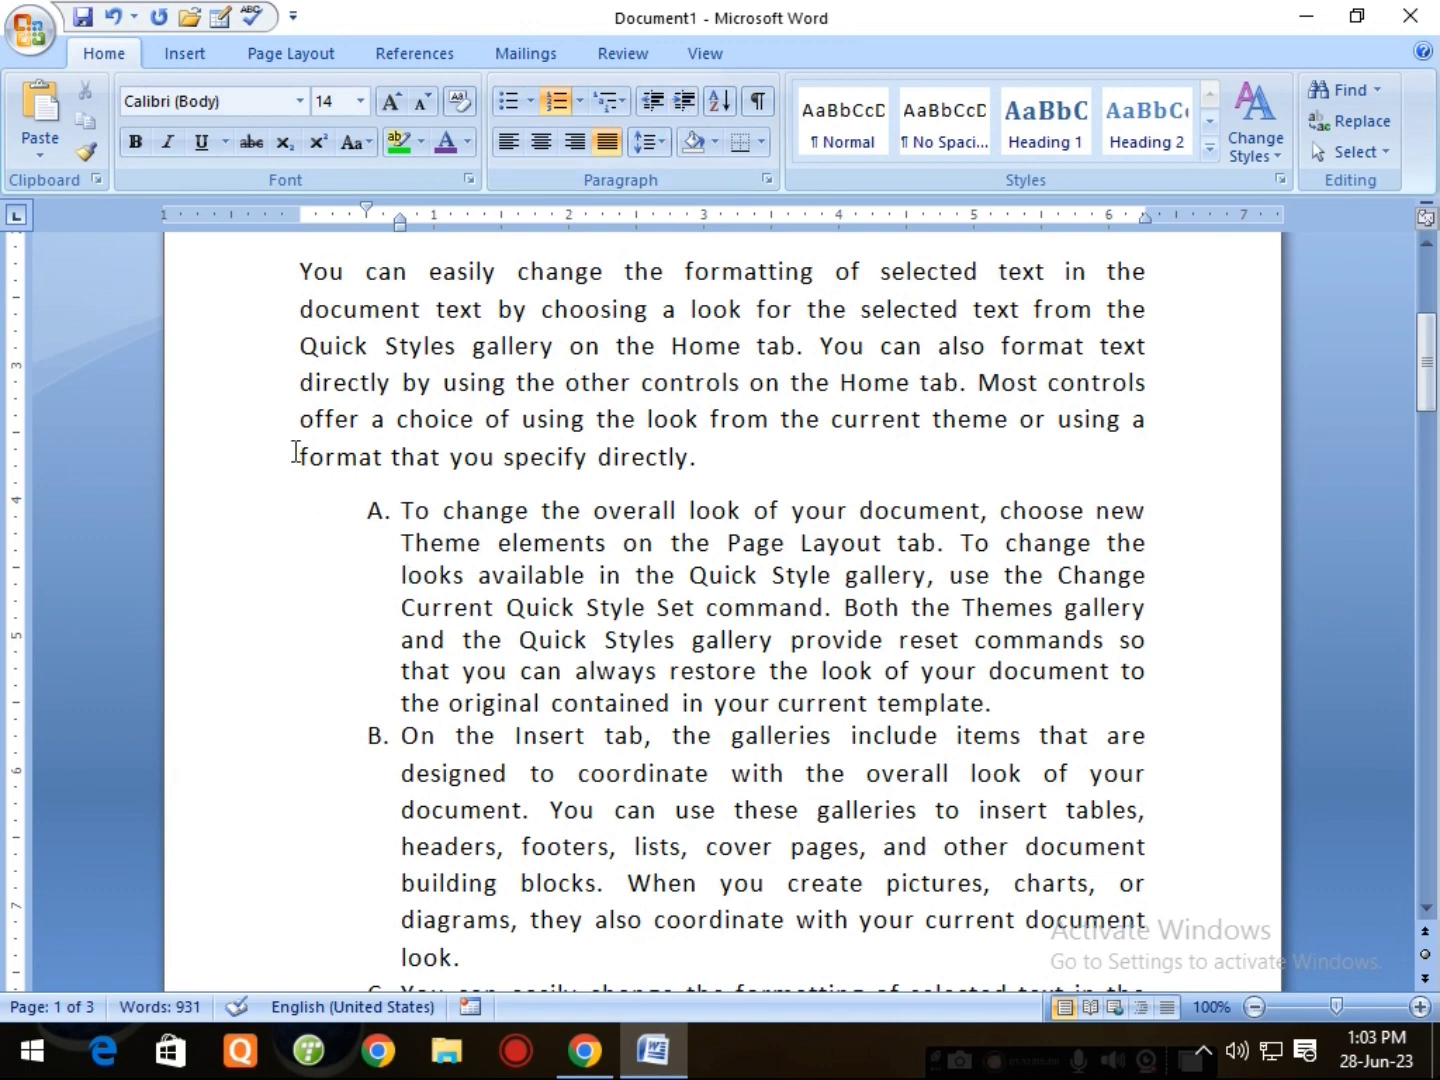
{"action": "left_click", "coordinate": [299, 510]}
{"action": "left_click", "coordinate": [653, 104]}
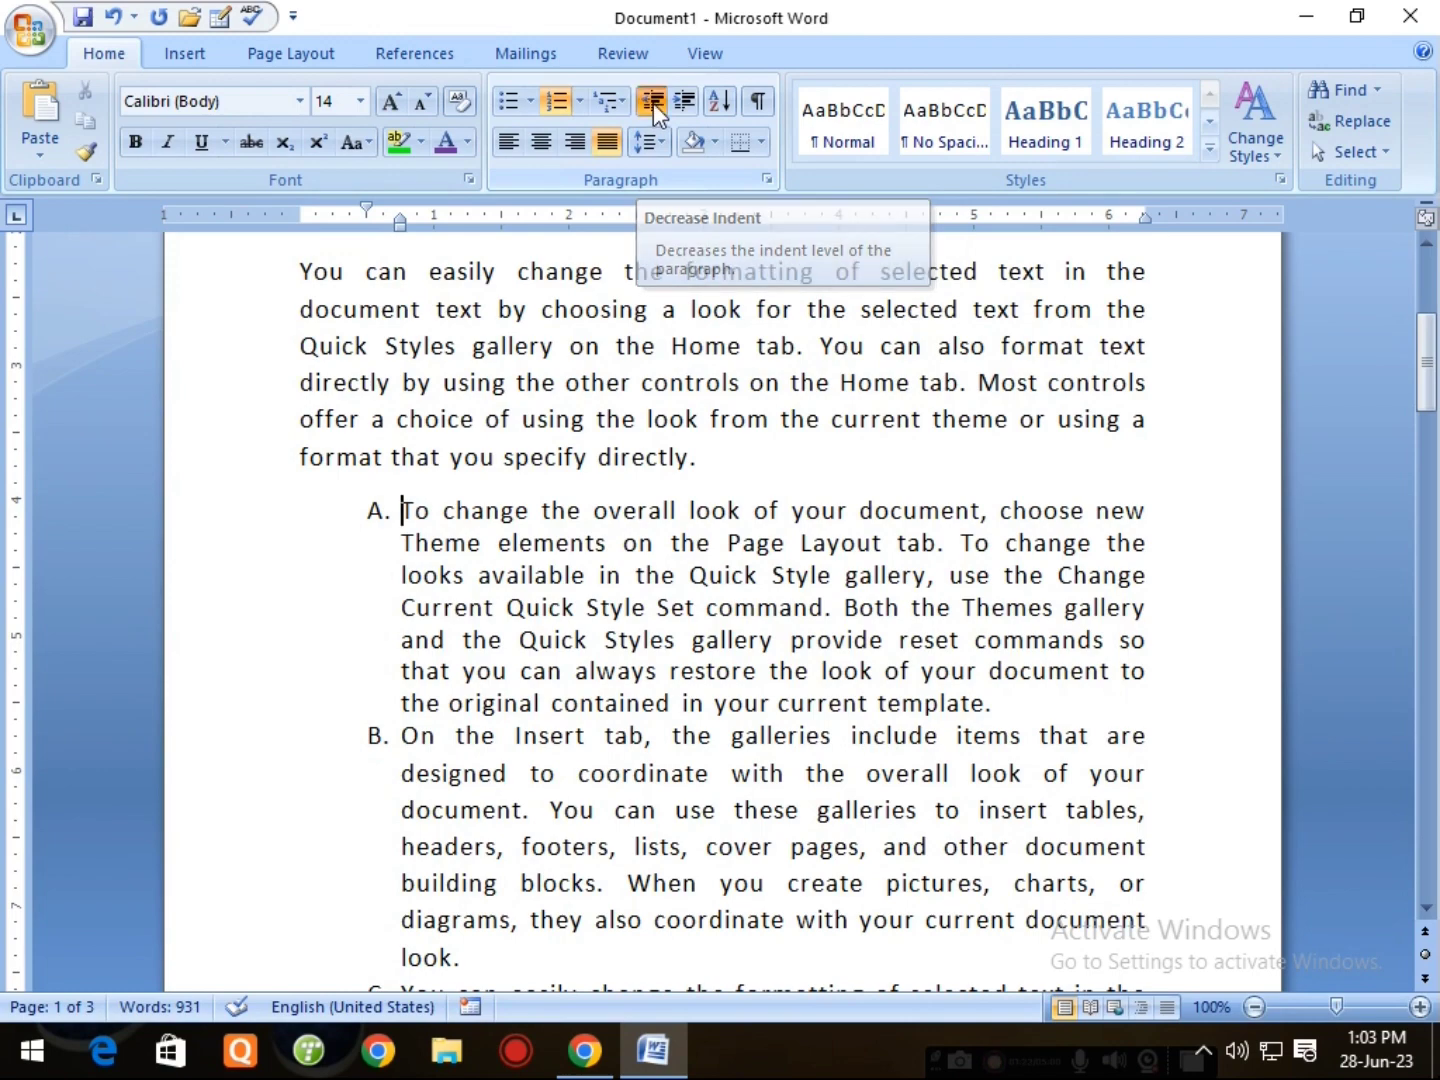
{"action": "left_click", "coordinate": [679, 103]}
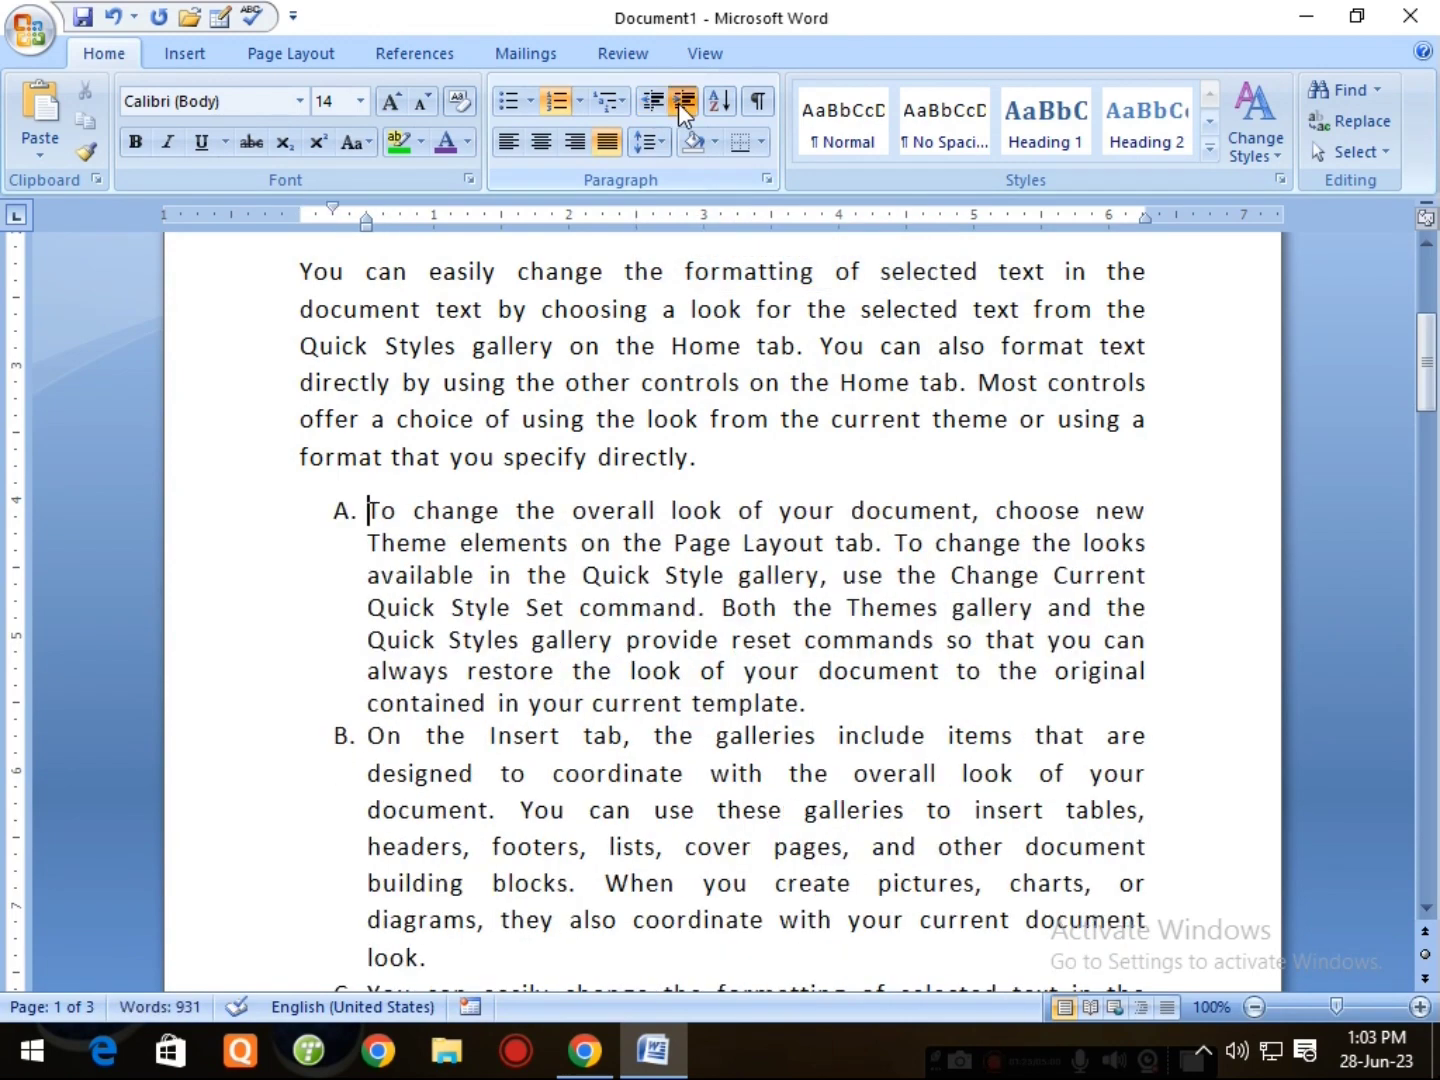
{"action": "left_click", "coordinate": [678, 103]}
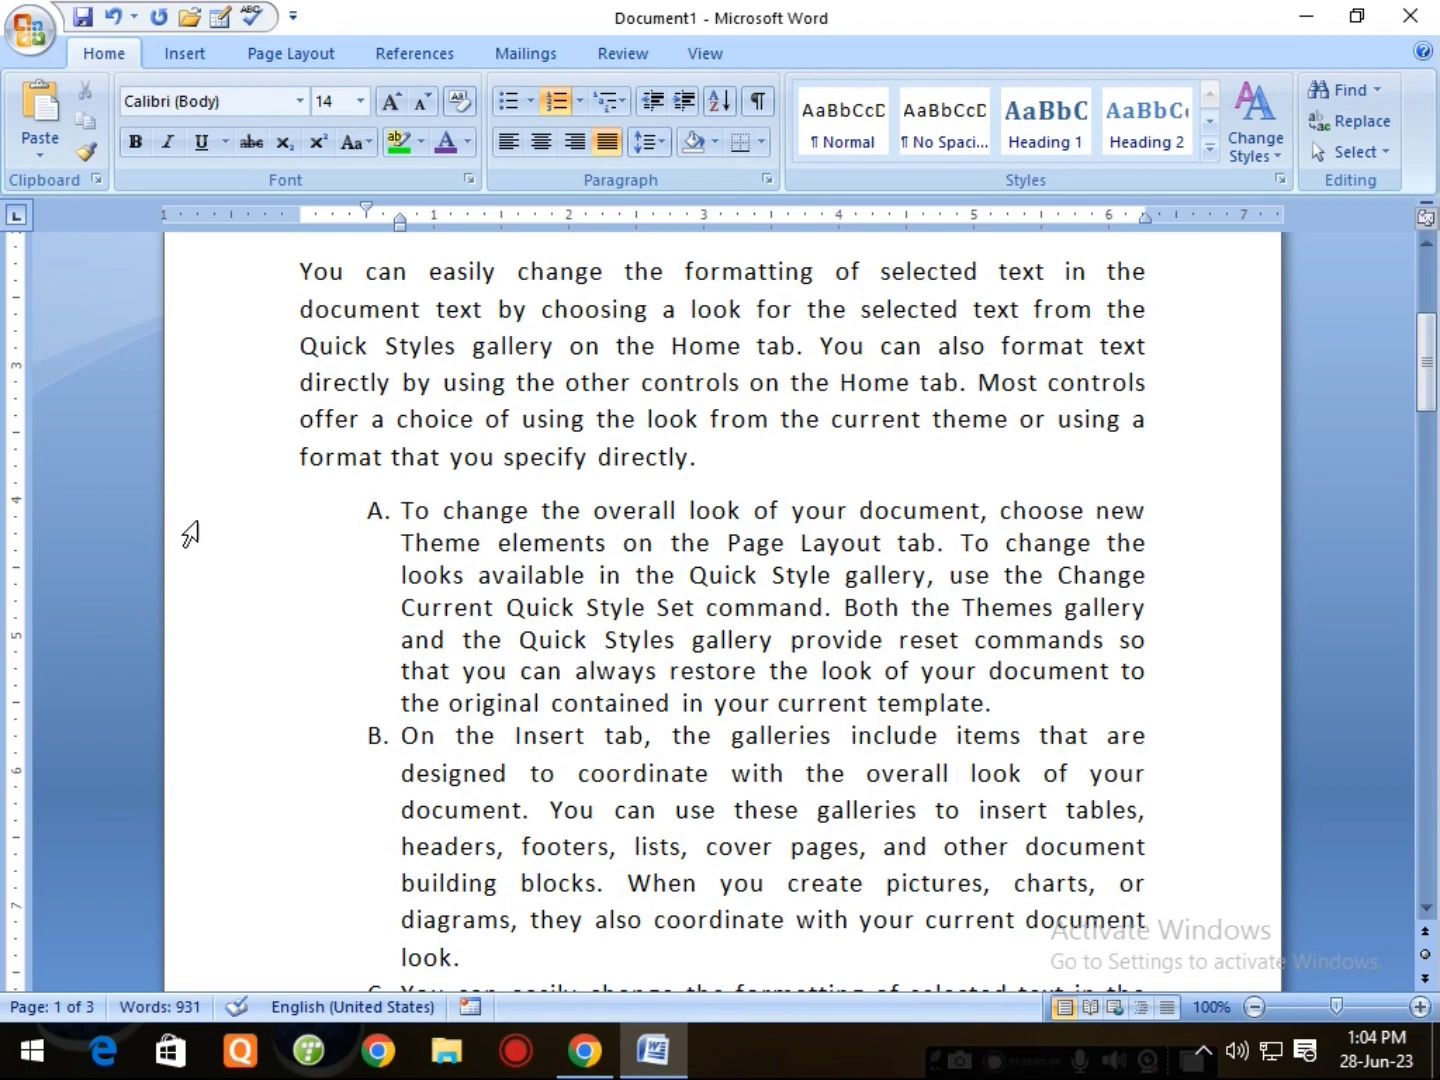
{"action": "left_click", "coordinate": [661, 104]}
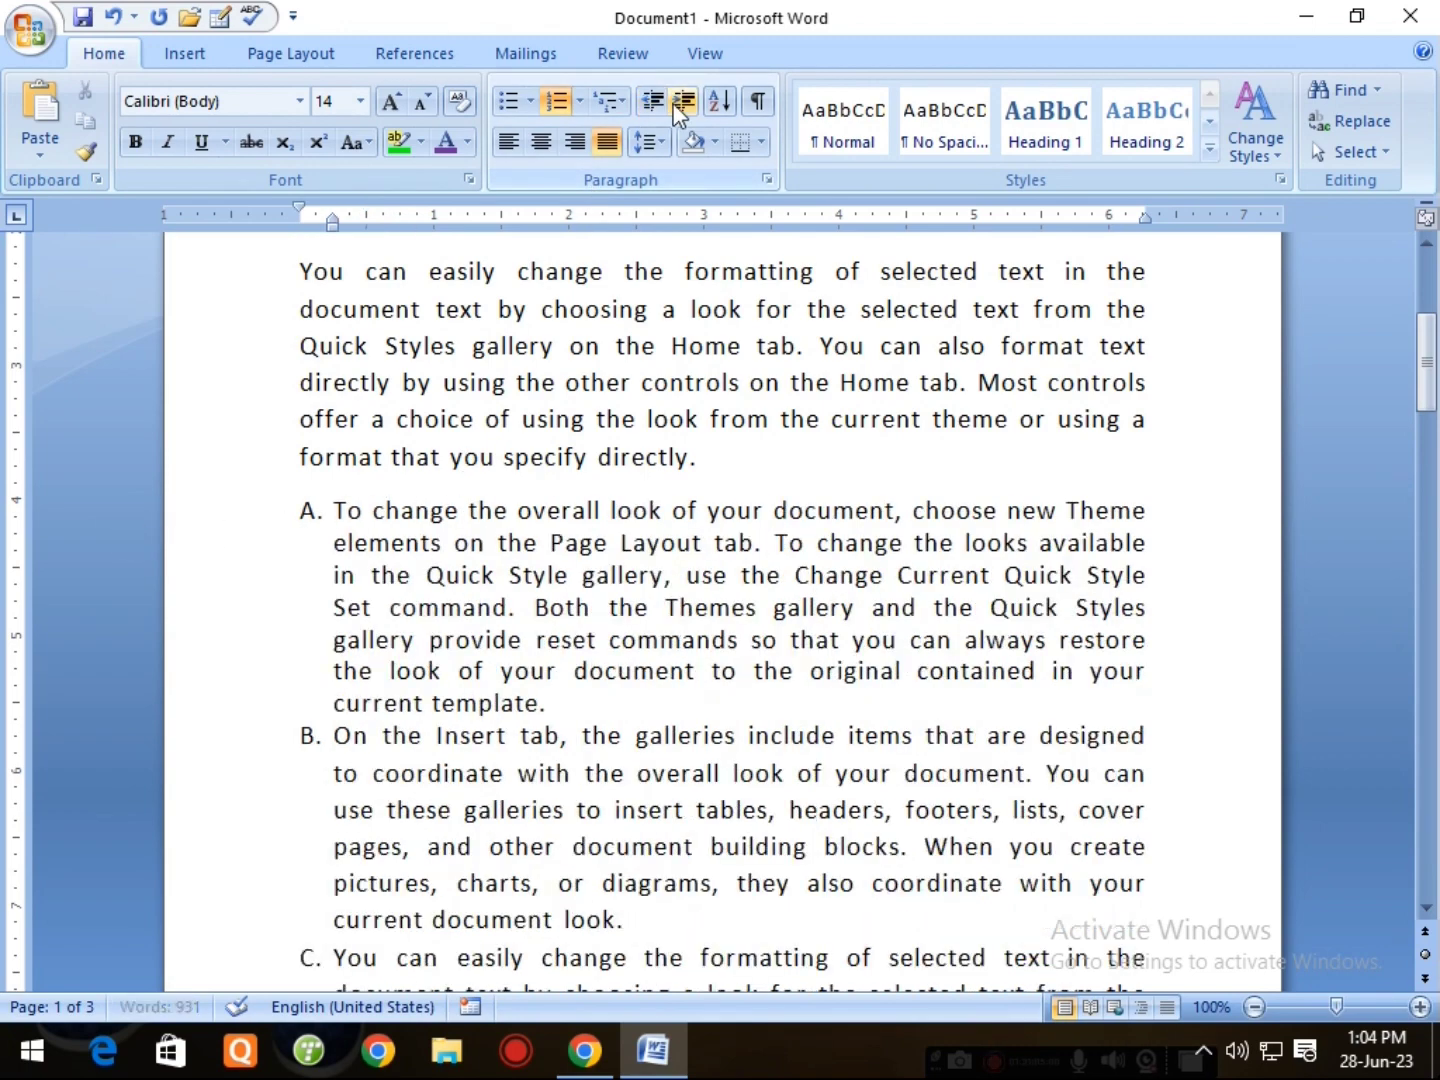
{"action": "scroll", "coordinate": [876, 657], "scroll_direction": "down", "scroll_amount": 1}
Insert a blank non-list line above the 'To change' paragraph for the names.
{"action": "scroll", "coordinate": [875, 657], "scroll_direction": "down", "scroll_amount": 3}
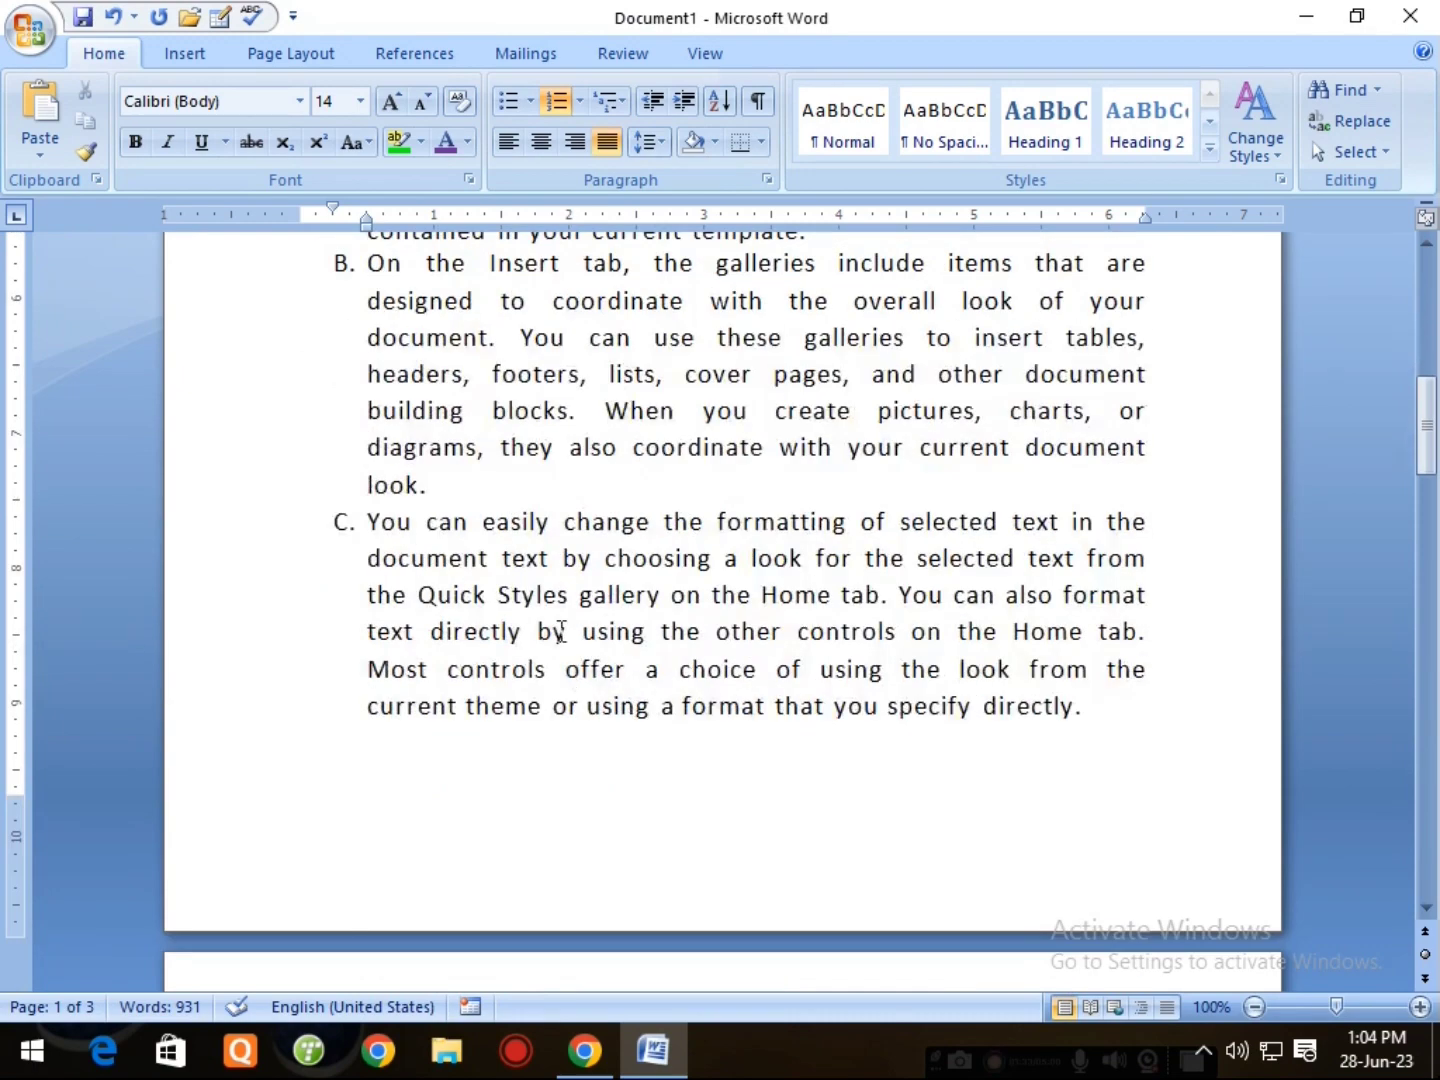
{"action": "key", "text": "ctrl+Return"}
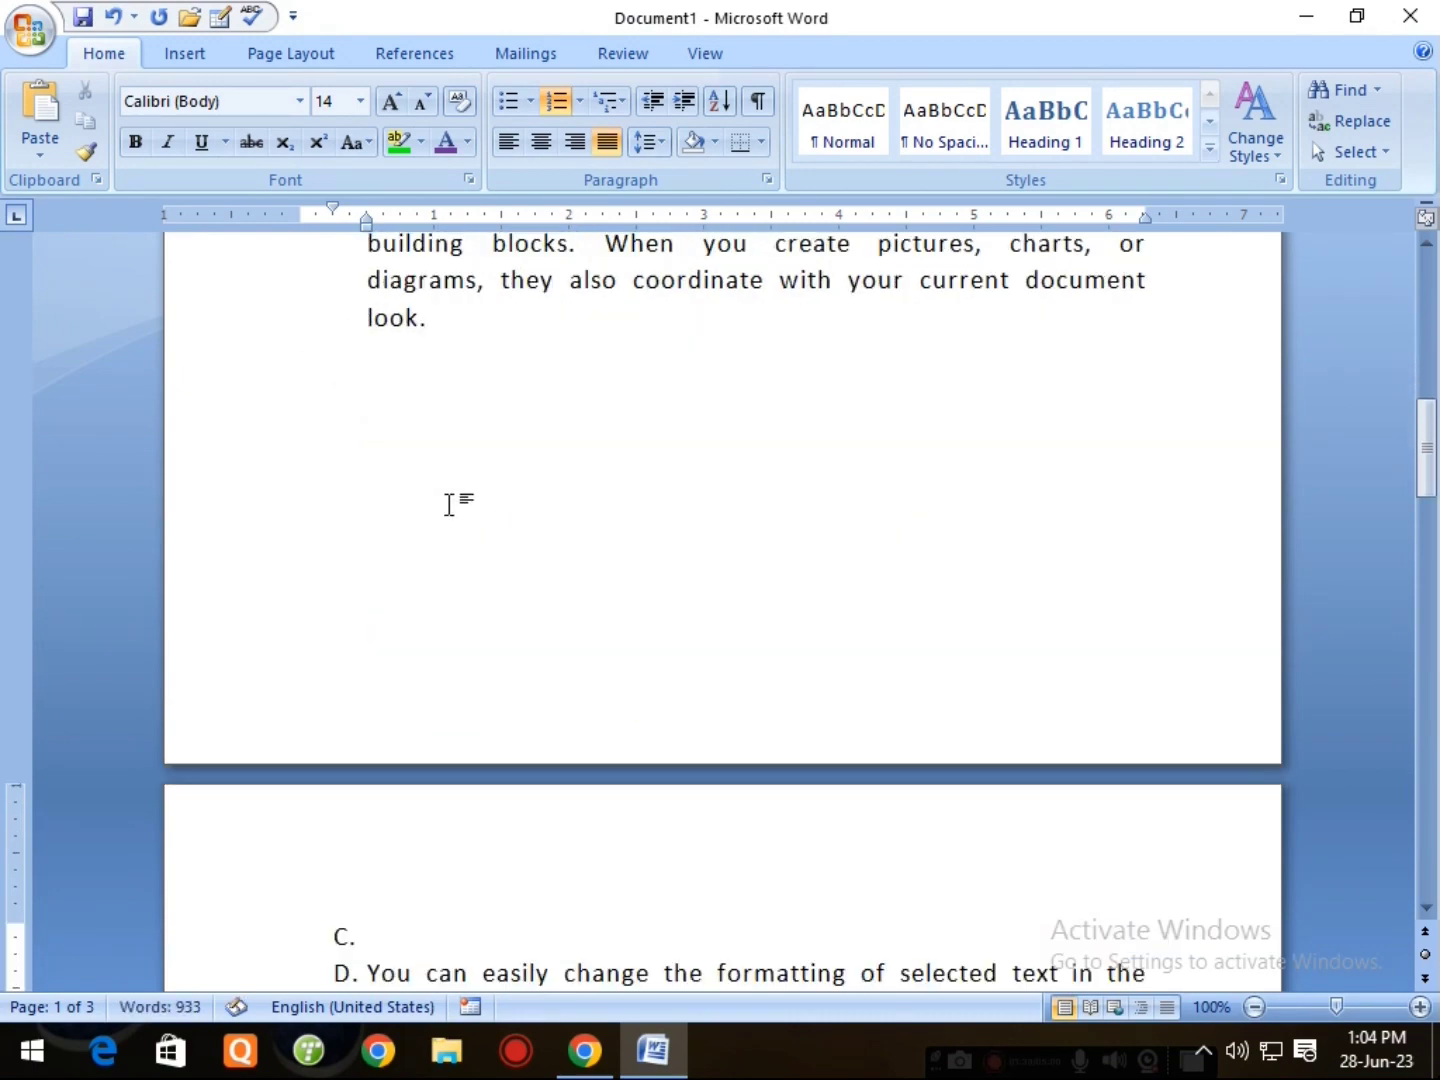
{"action": "scroll", "coordinate": [449, 505], "scroll_direction": "down", "scroll_amount": 3}
{"action": "left_click", "coordinate": [343, 469]}
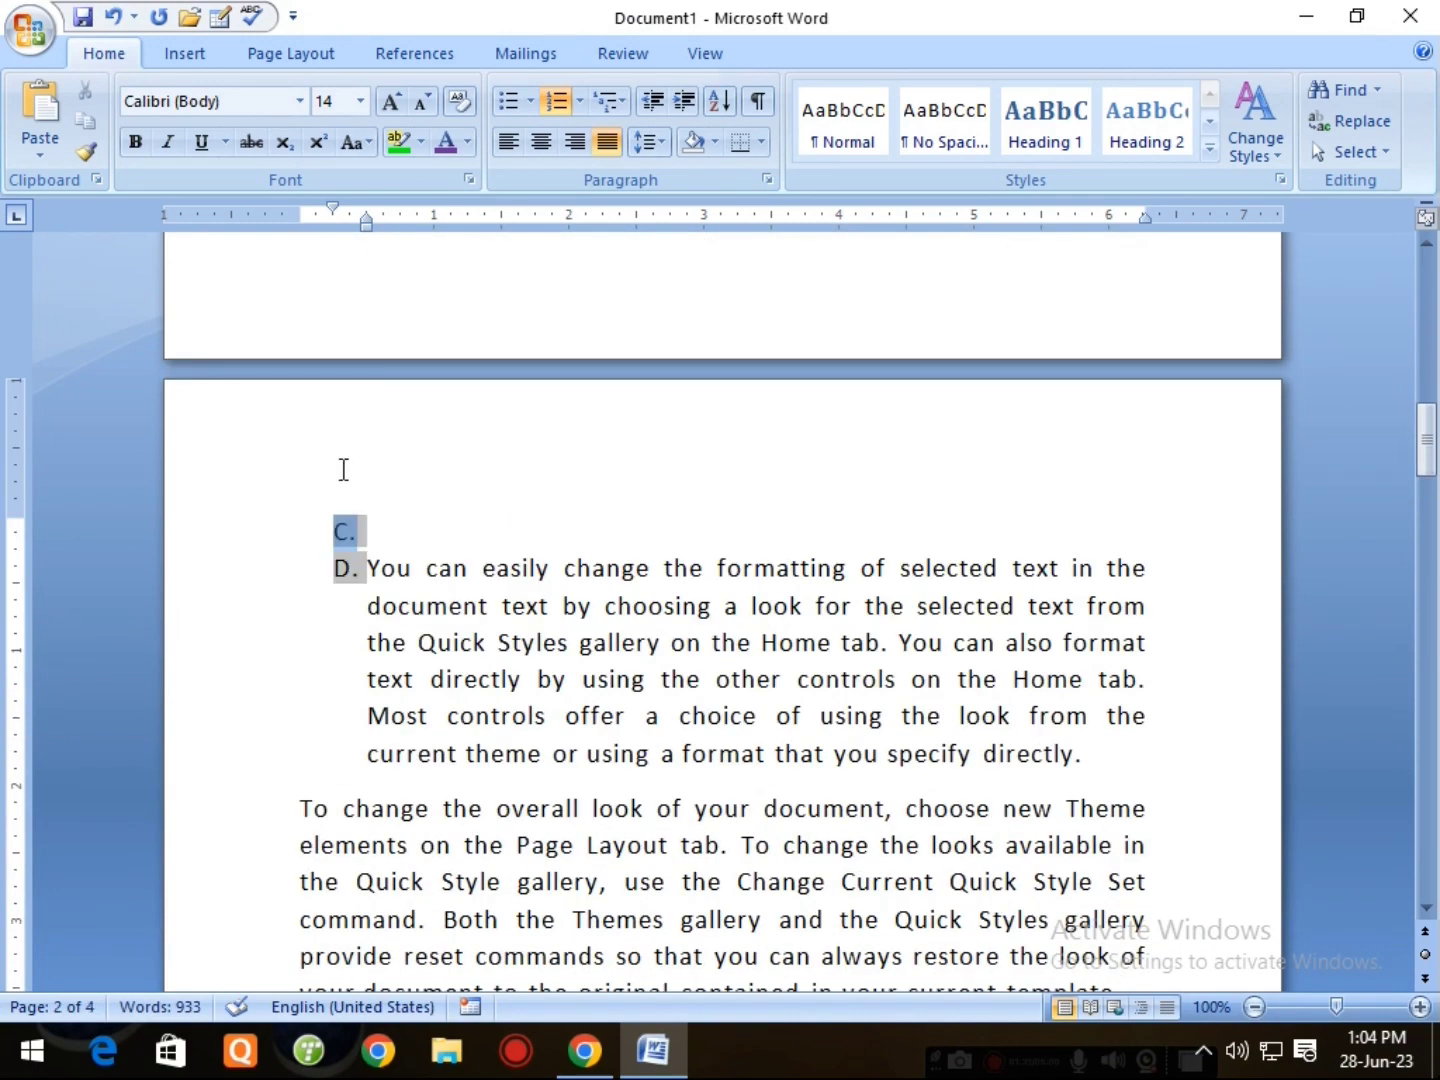
{"action": "scroll", "coordinate": [452, 801], "scroll_direction": "down", "scroll_amount": 2}
{"action": "left_click", "coordinate": [292, 539]}
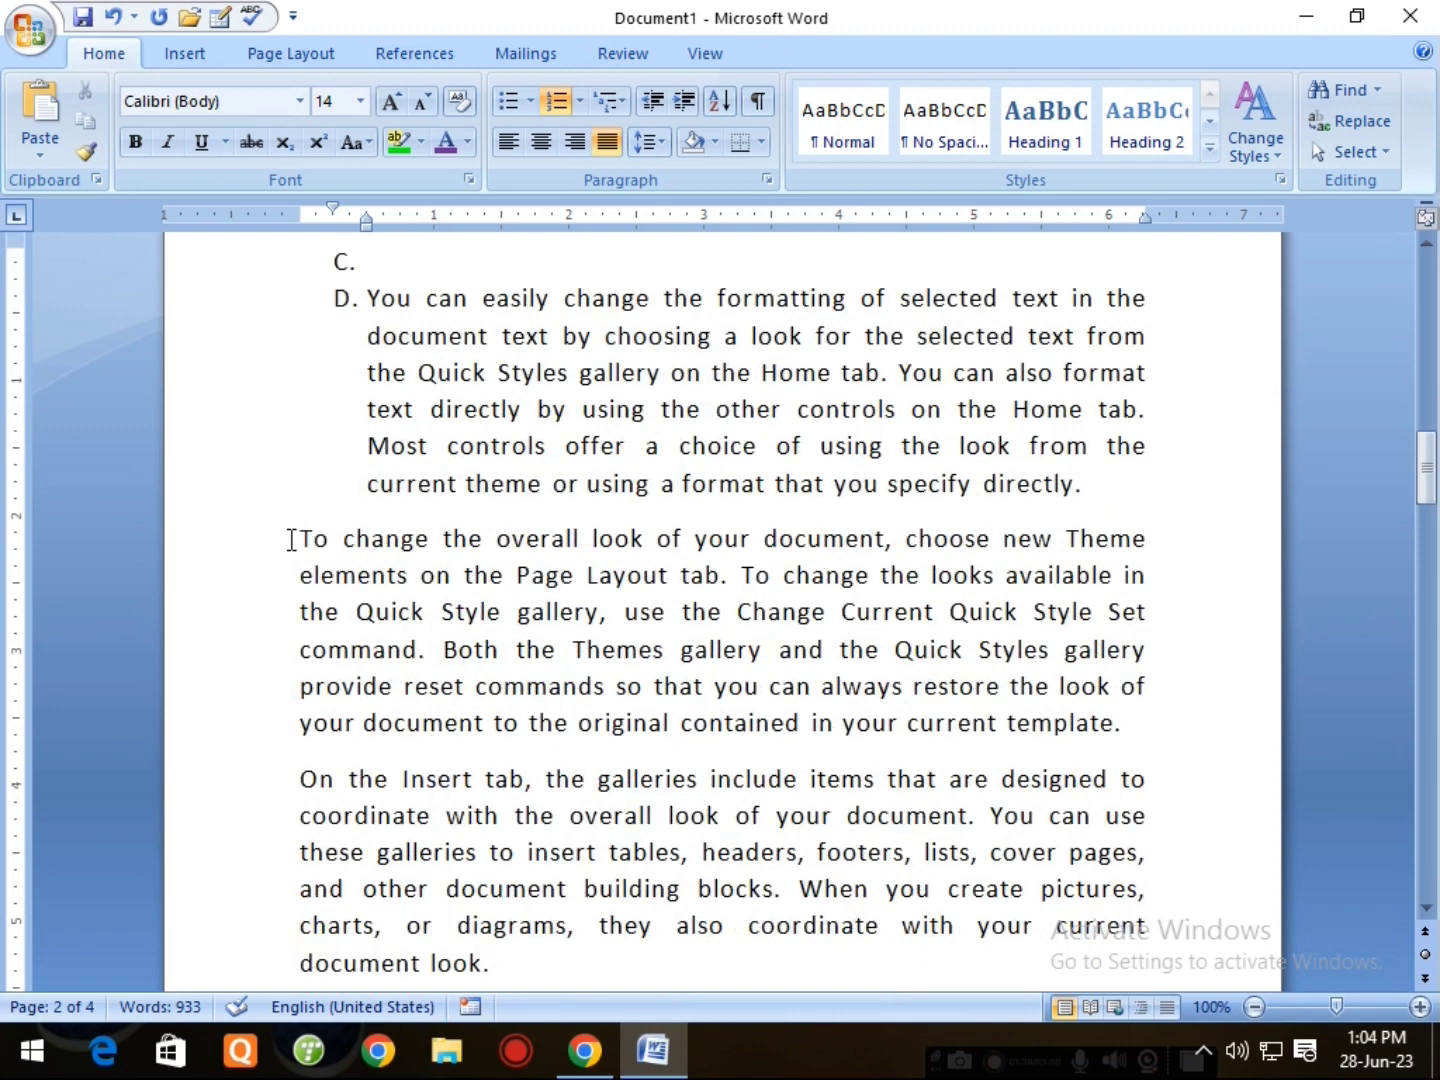
{"action": "key", "text": "Return"}
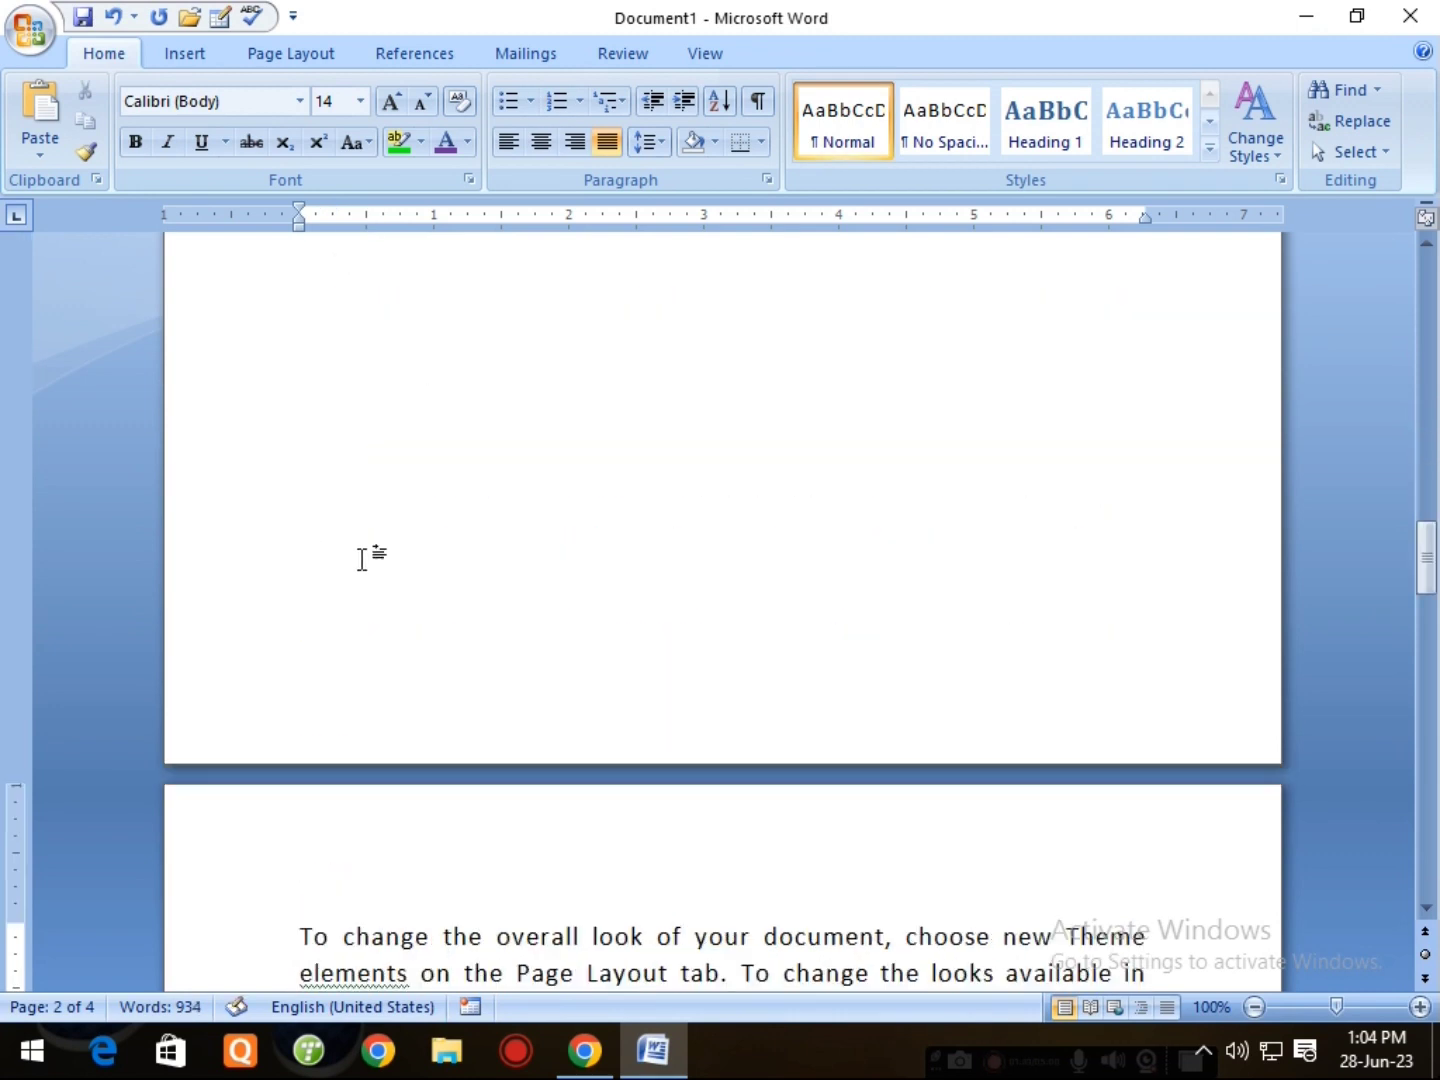
{"action": "scroll", "coordinate": [390, 585], "scroll_direction": "up", "scroll_amount": 5}
{"action": "left_click", "coordinate": [372, 439]}
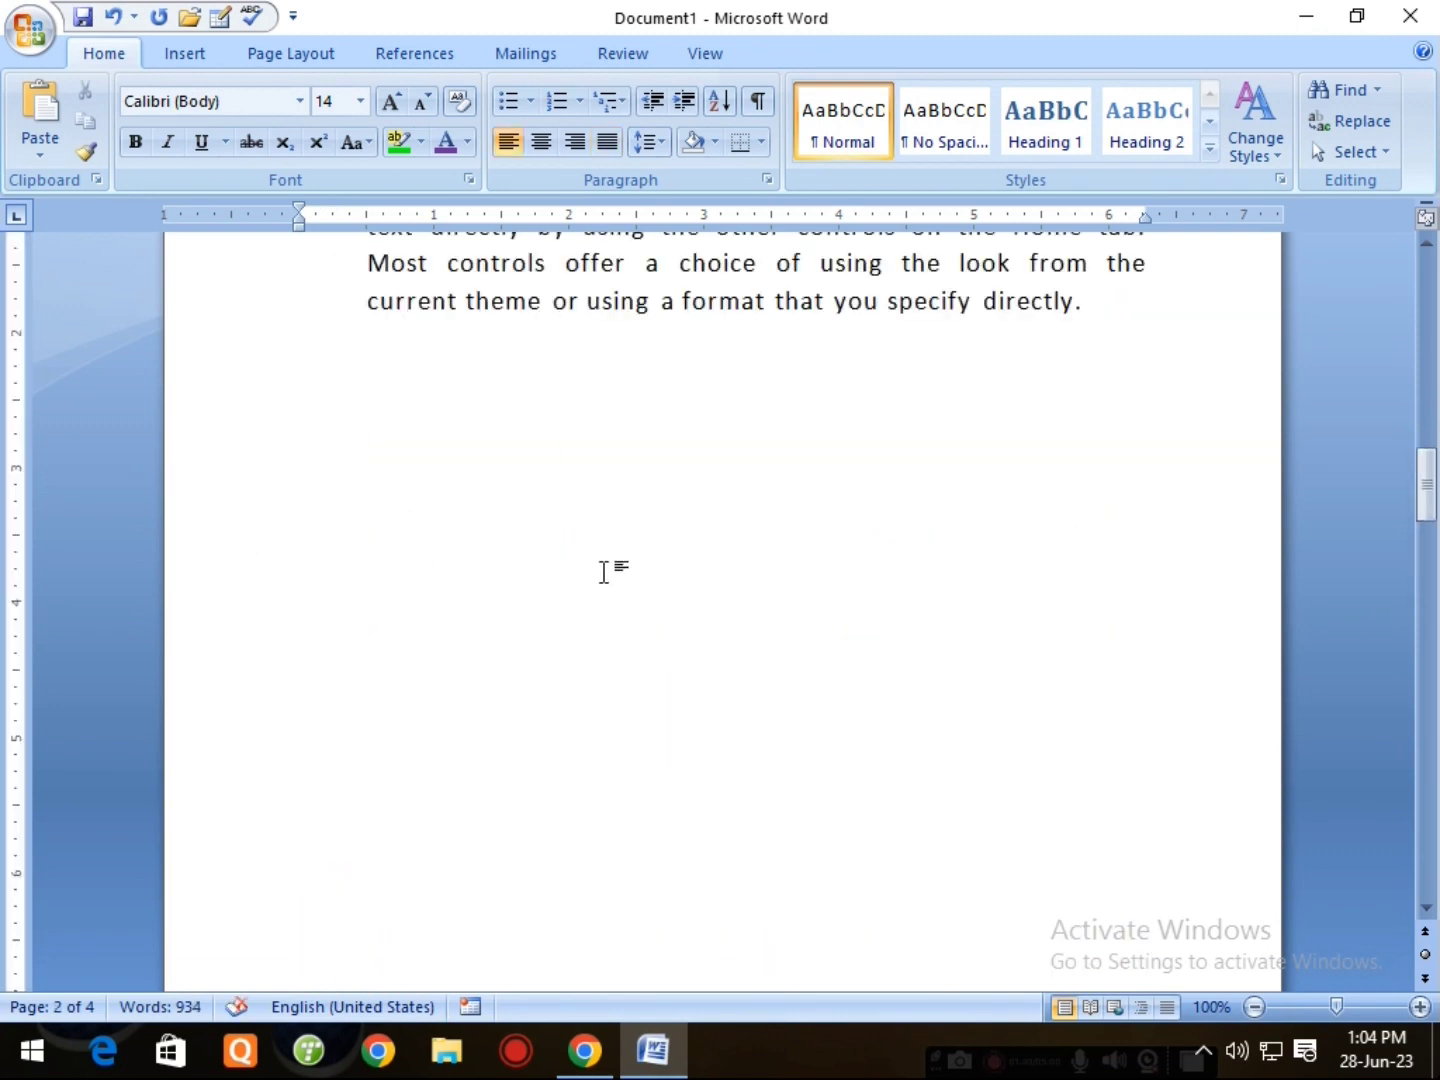
Type the sample first names on the blank line, one name per line.
{"action": "type", "text": "Bab"}
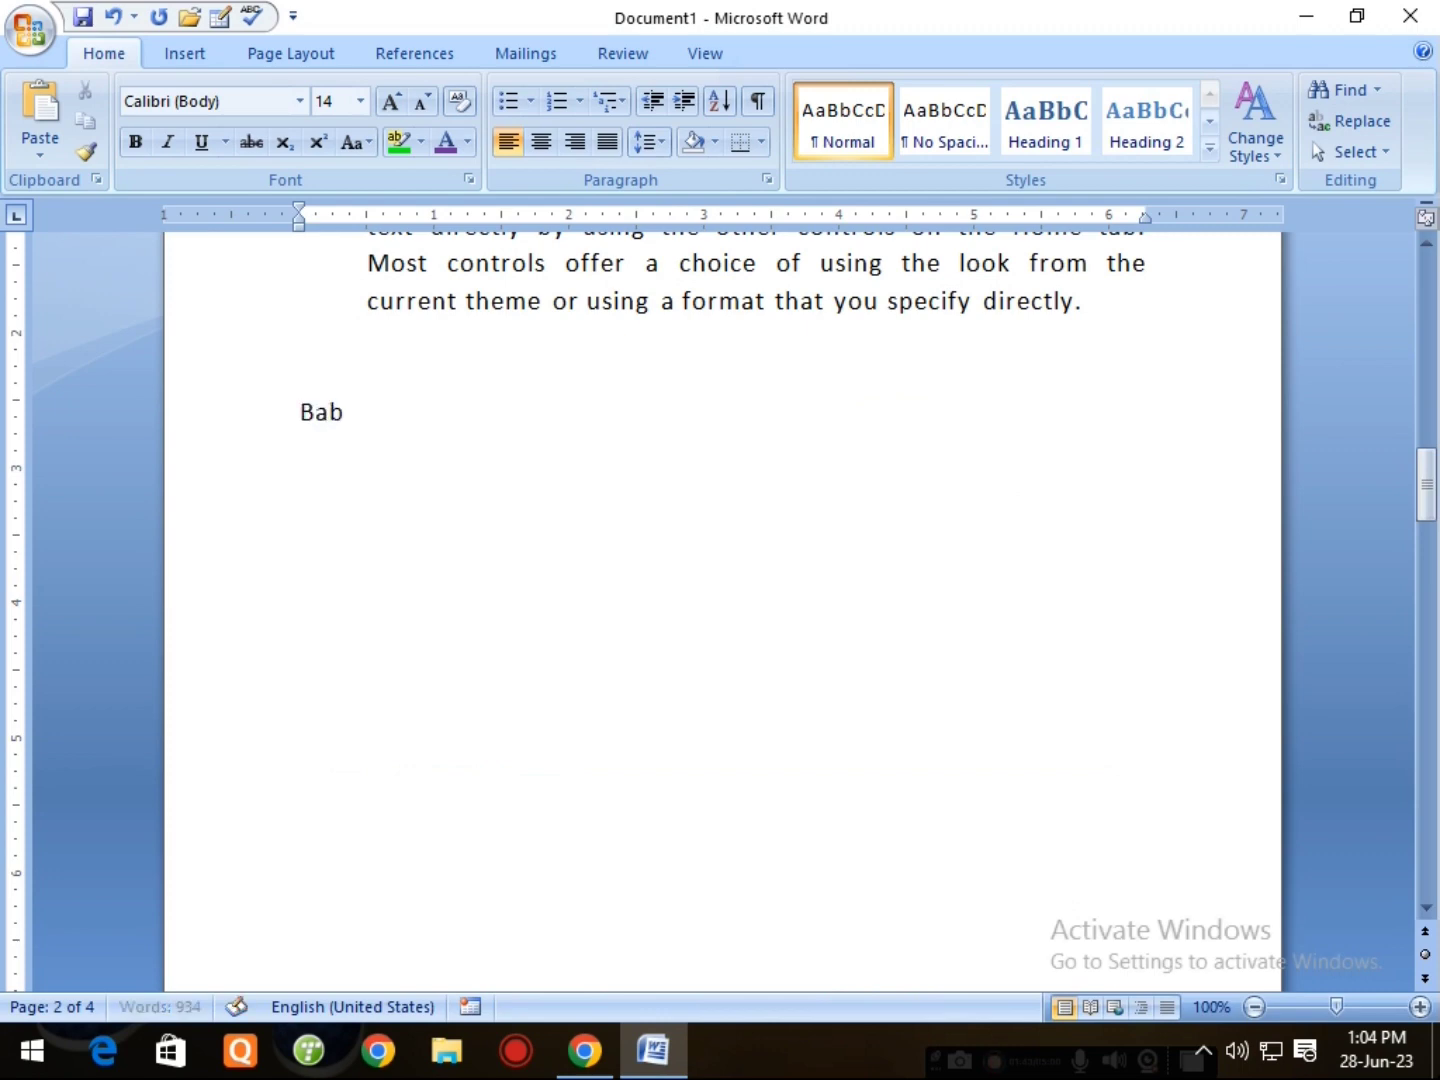
{"action": "type", "text": "le"}
{"action": "key", "text": "Return"}
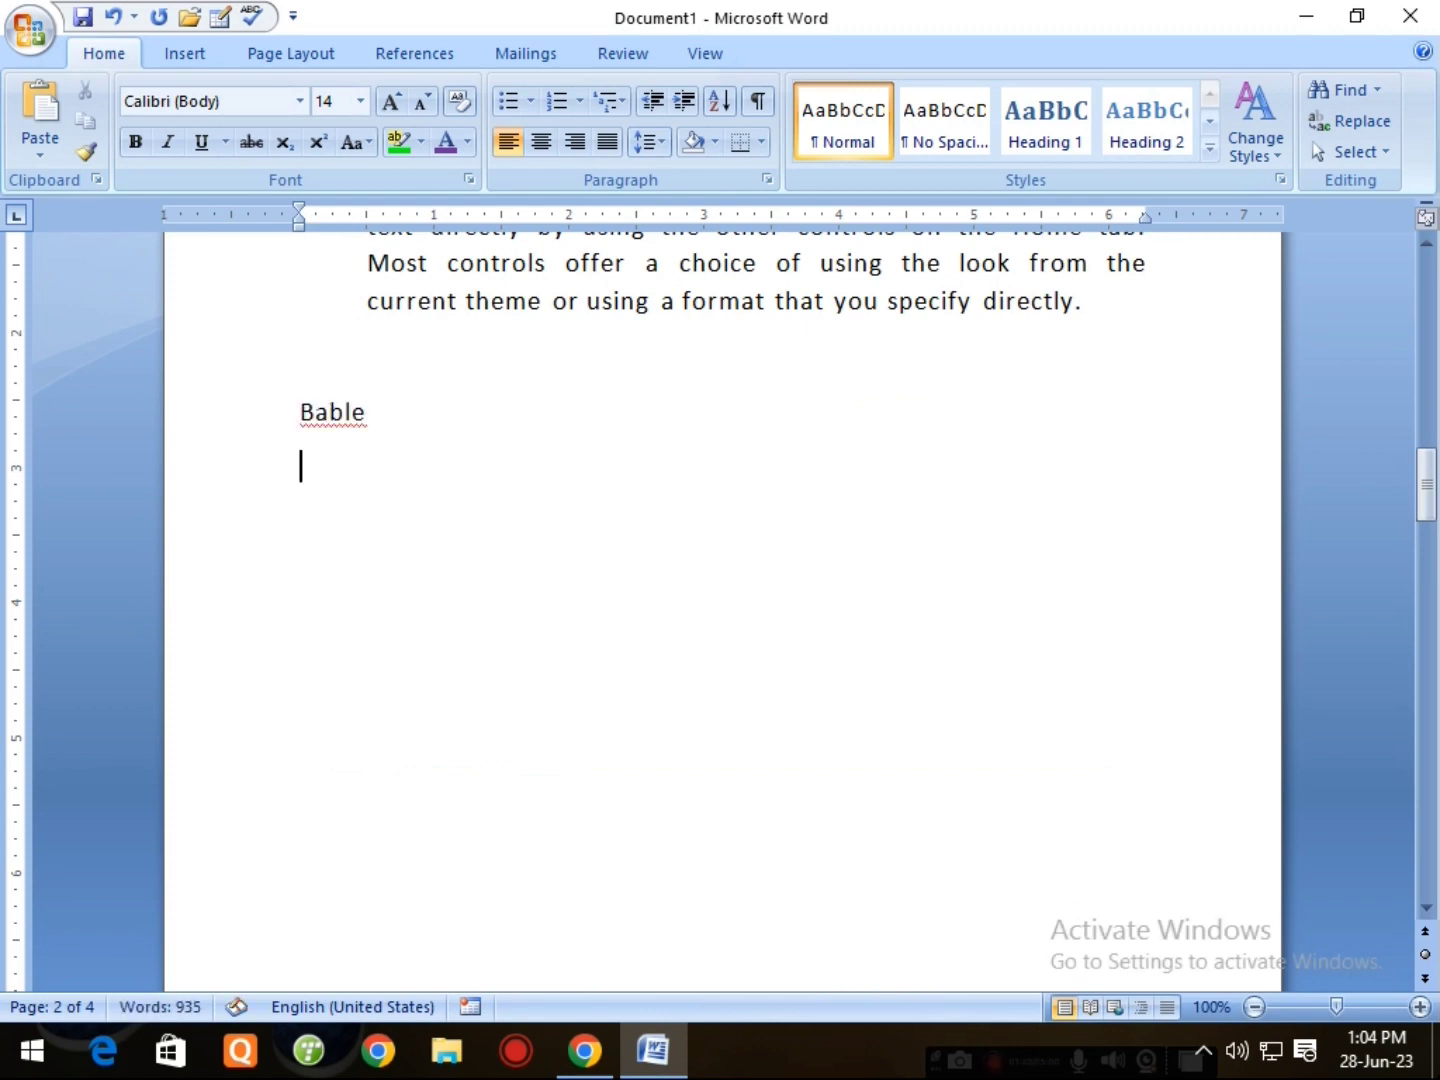
{"action": "type", "text": "Zahid"}
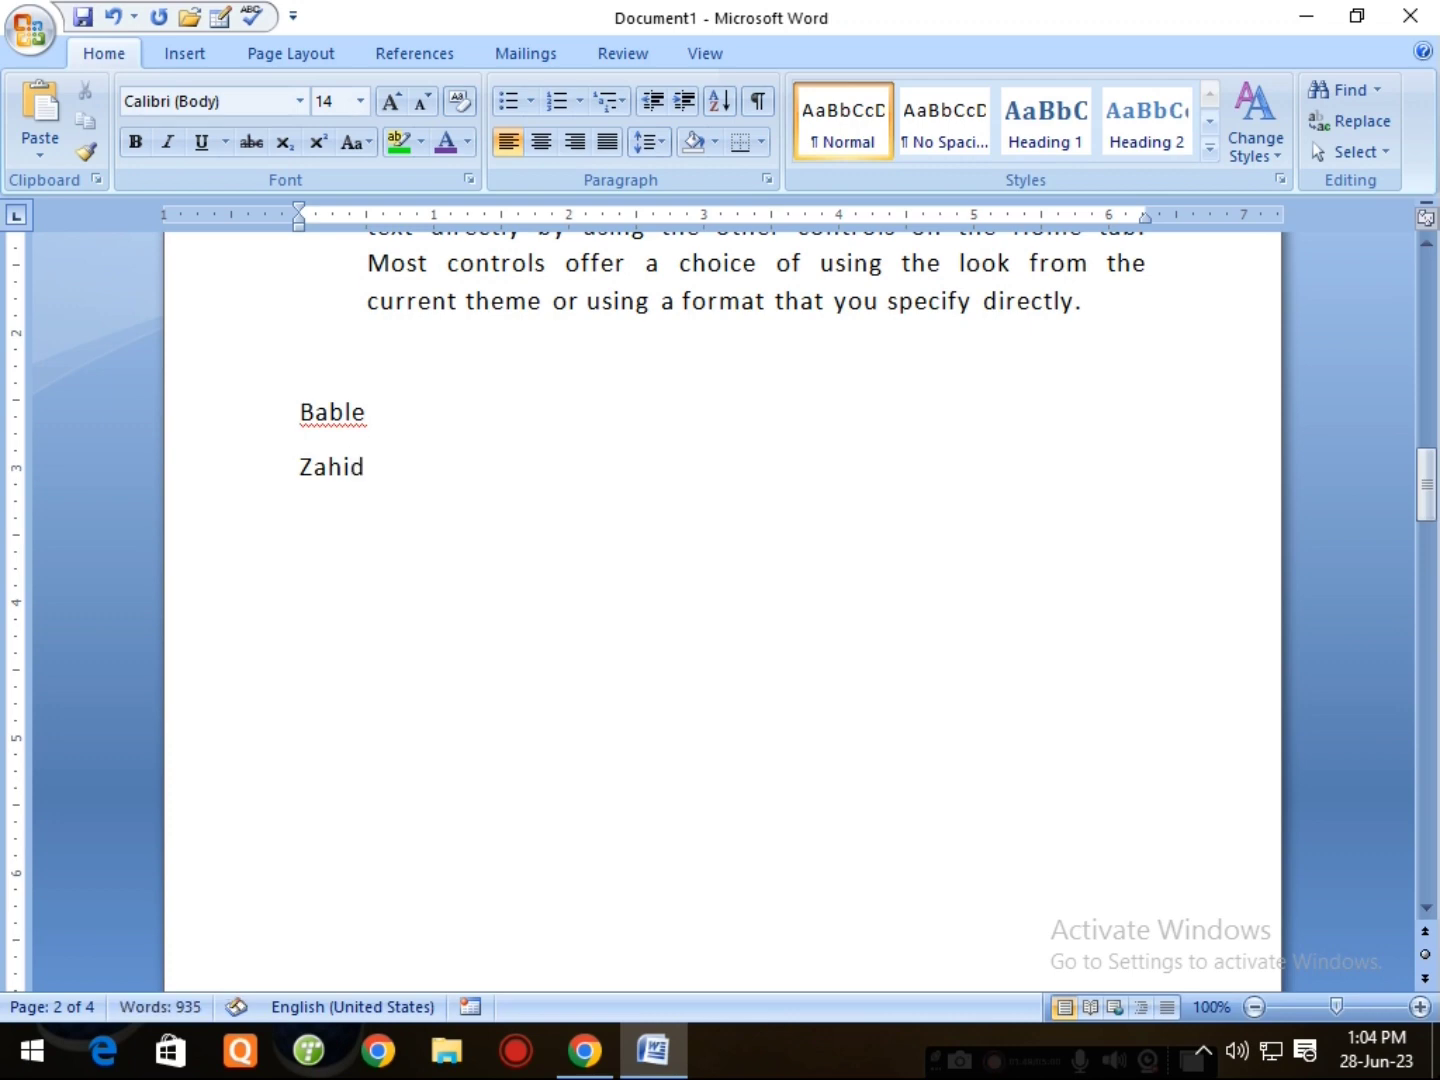
{"action": "key", "text": "Return"}
{"action": "type", "text": "Aja"}
{"action": "type", "text": "y"}
{"action": "key", "text": "Return"}
{"action": "type", "text": "Rahul"}
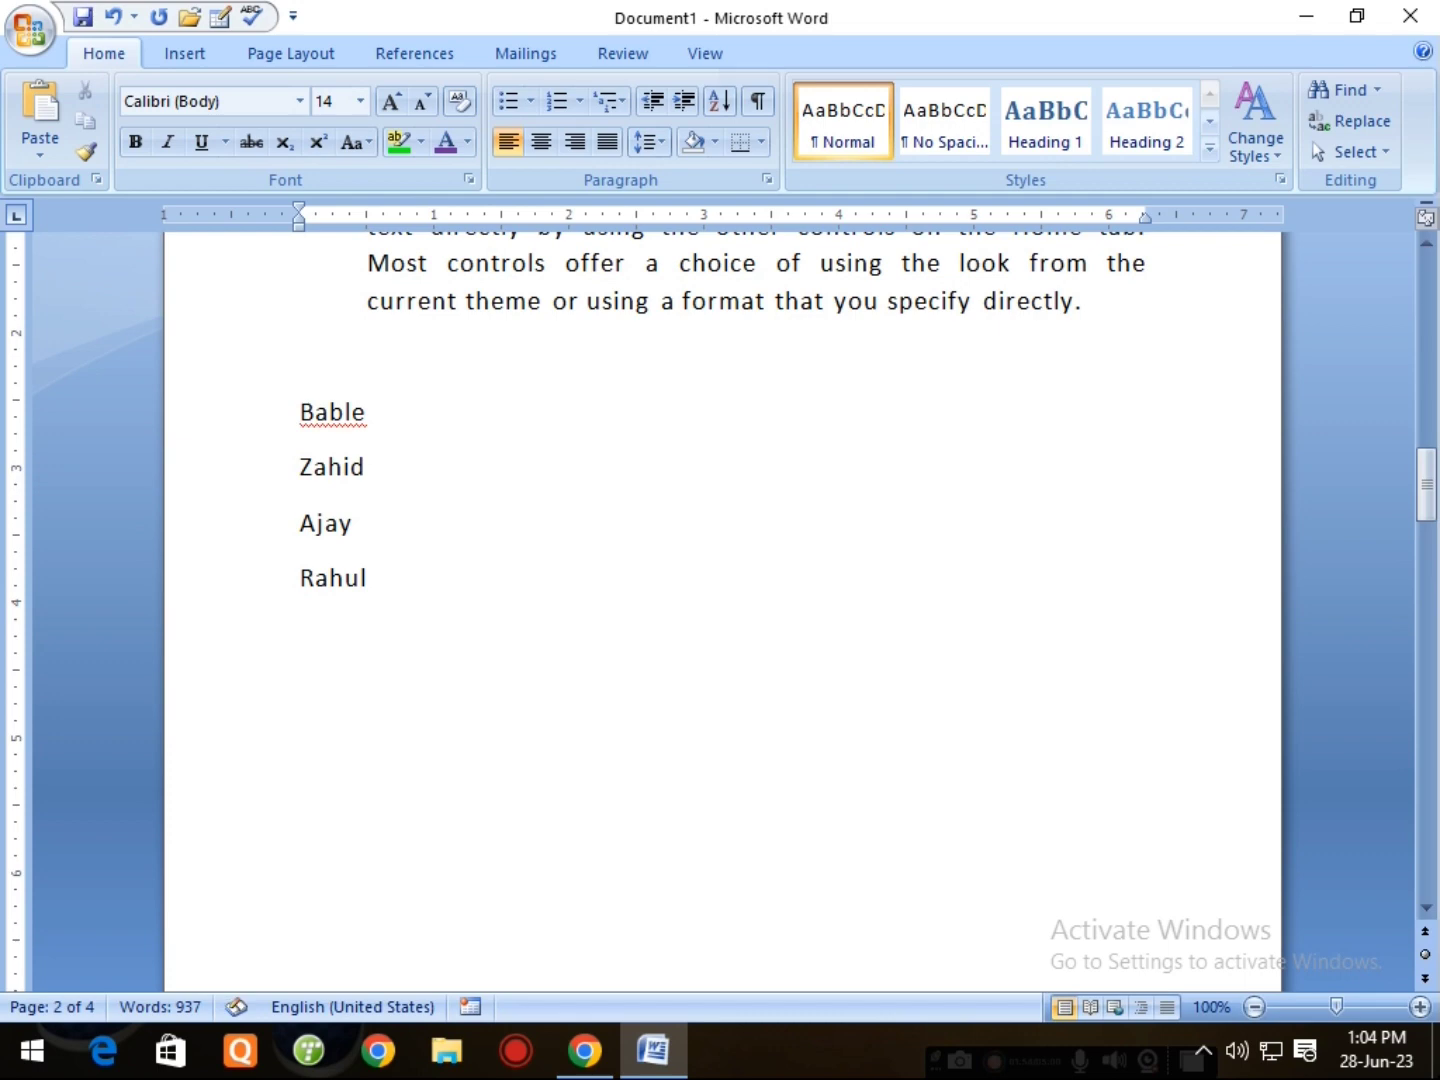
{"action": "key", "text": "Return"}
{"action": "type", "text": "C"}
{"action": "type", "text": "hand"}
{"action": "type", "text": "ni"}
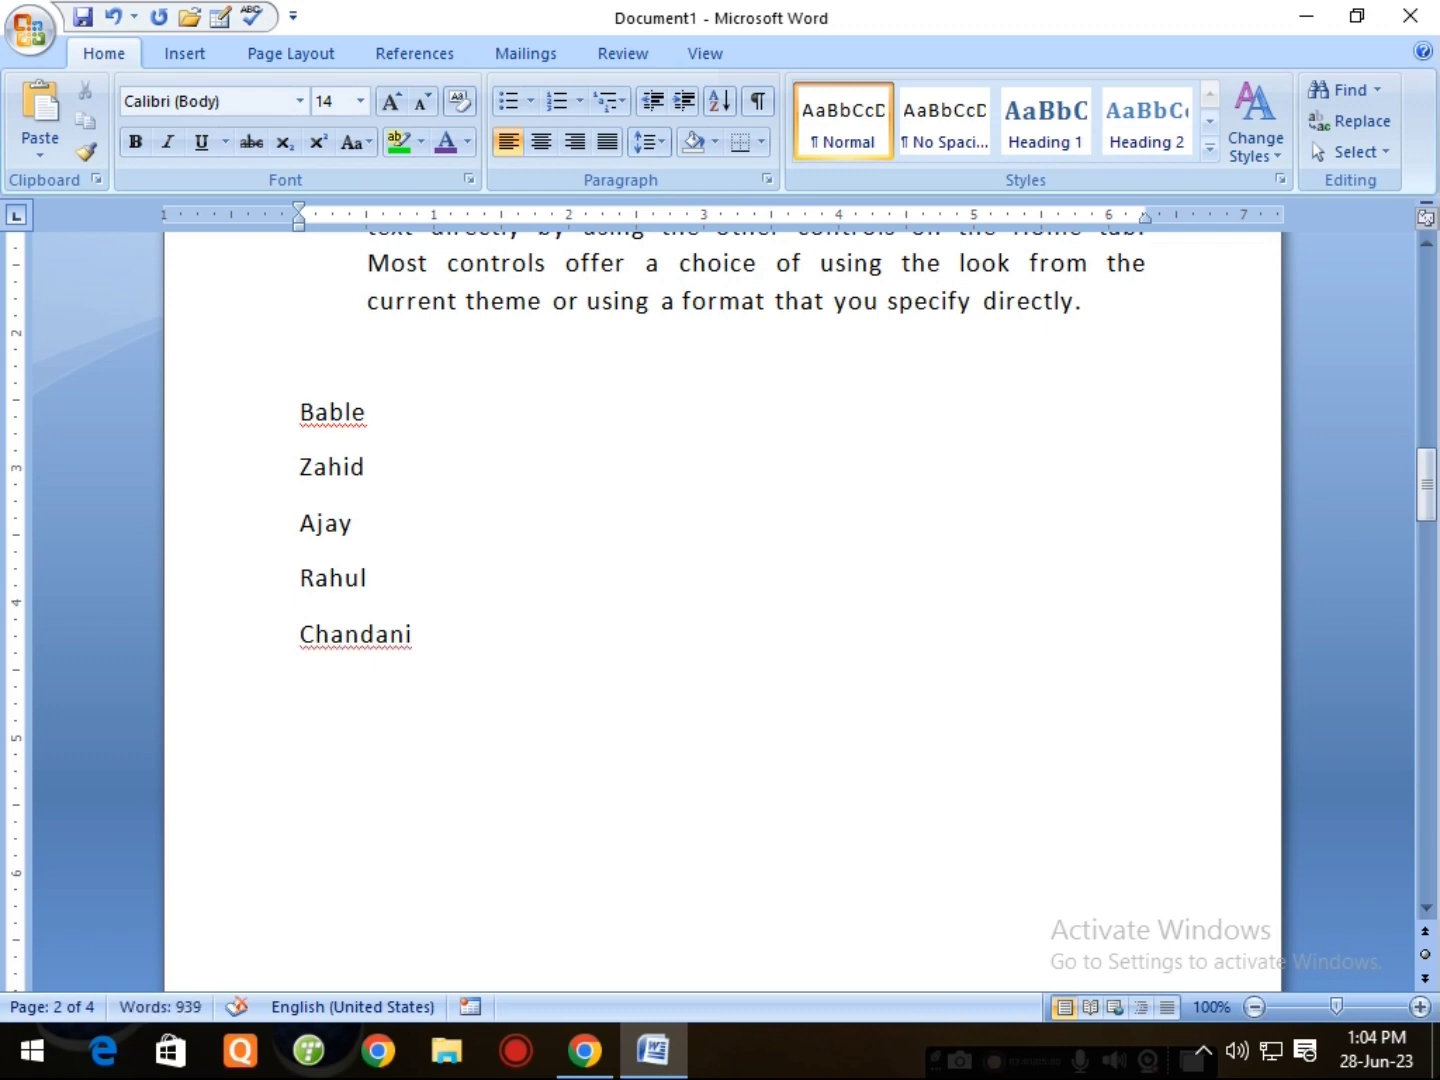
{"action": "type", "text": " Yash"}
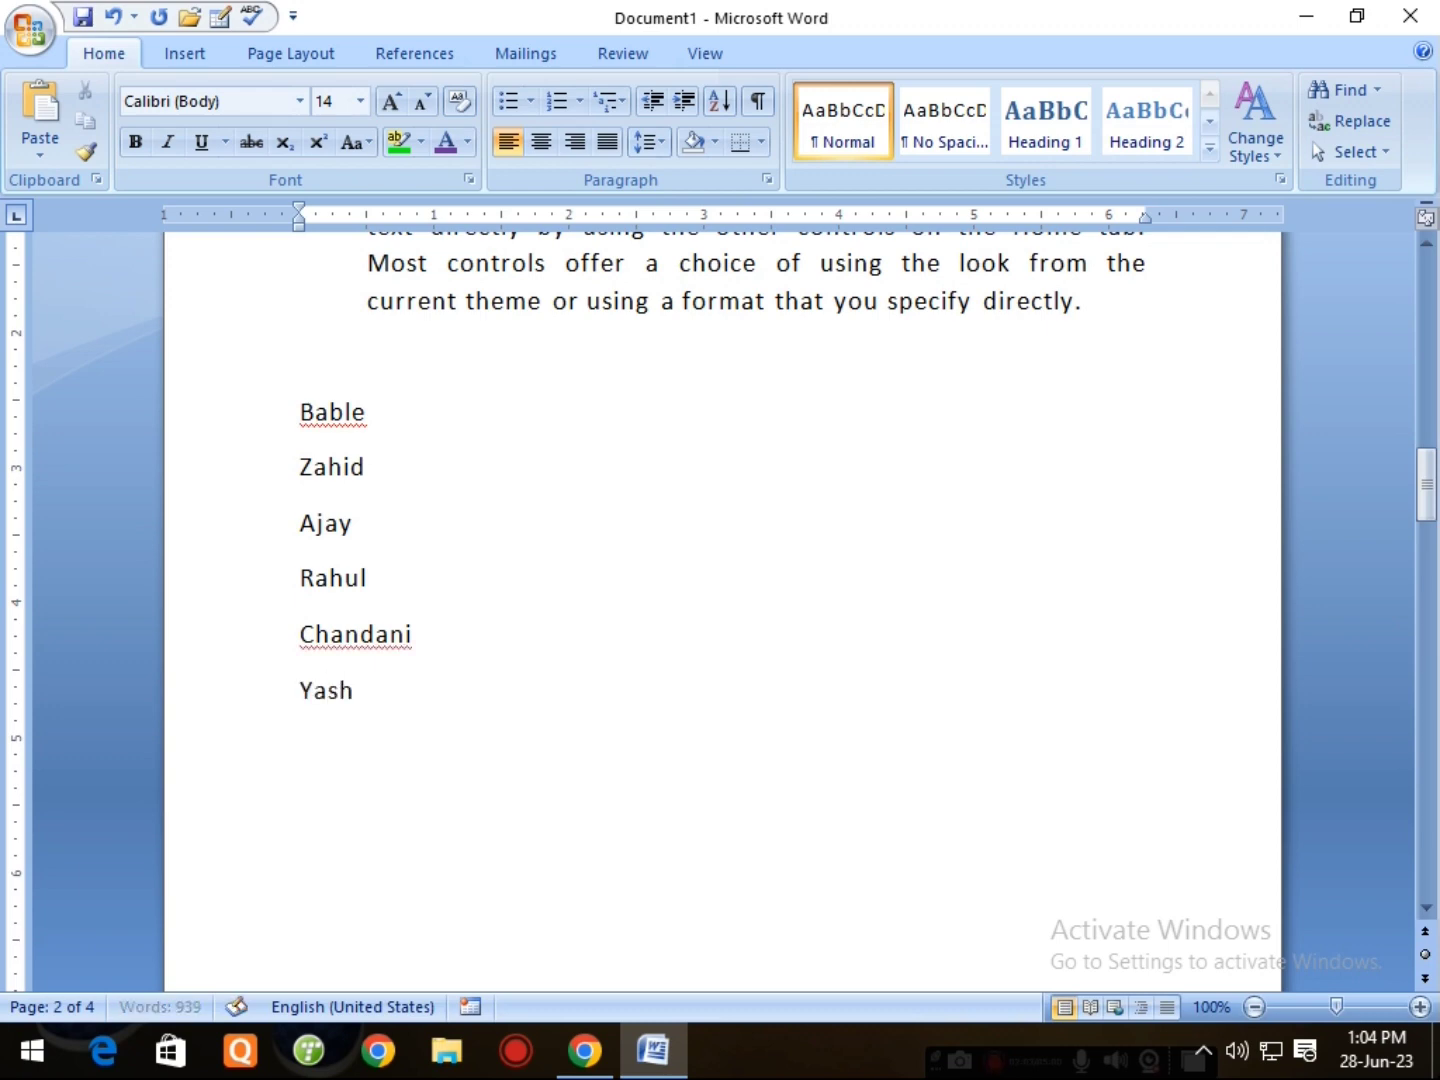
Sort the selected name lines alphabetically in ascending order.
{"action": "left_click_drag", "start_coordinate": [300, 412], "coordinate": [383, 700]}
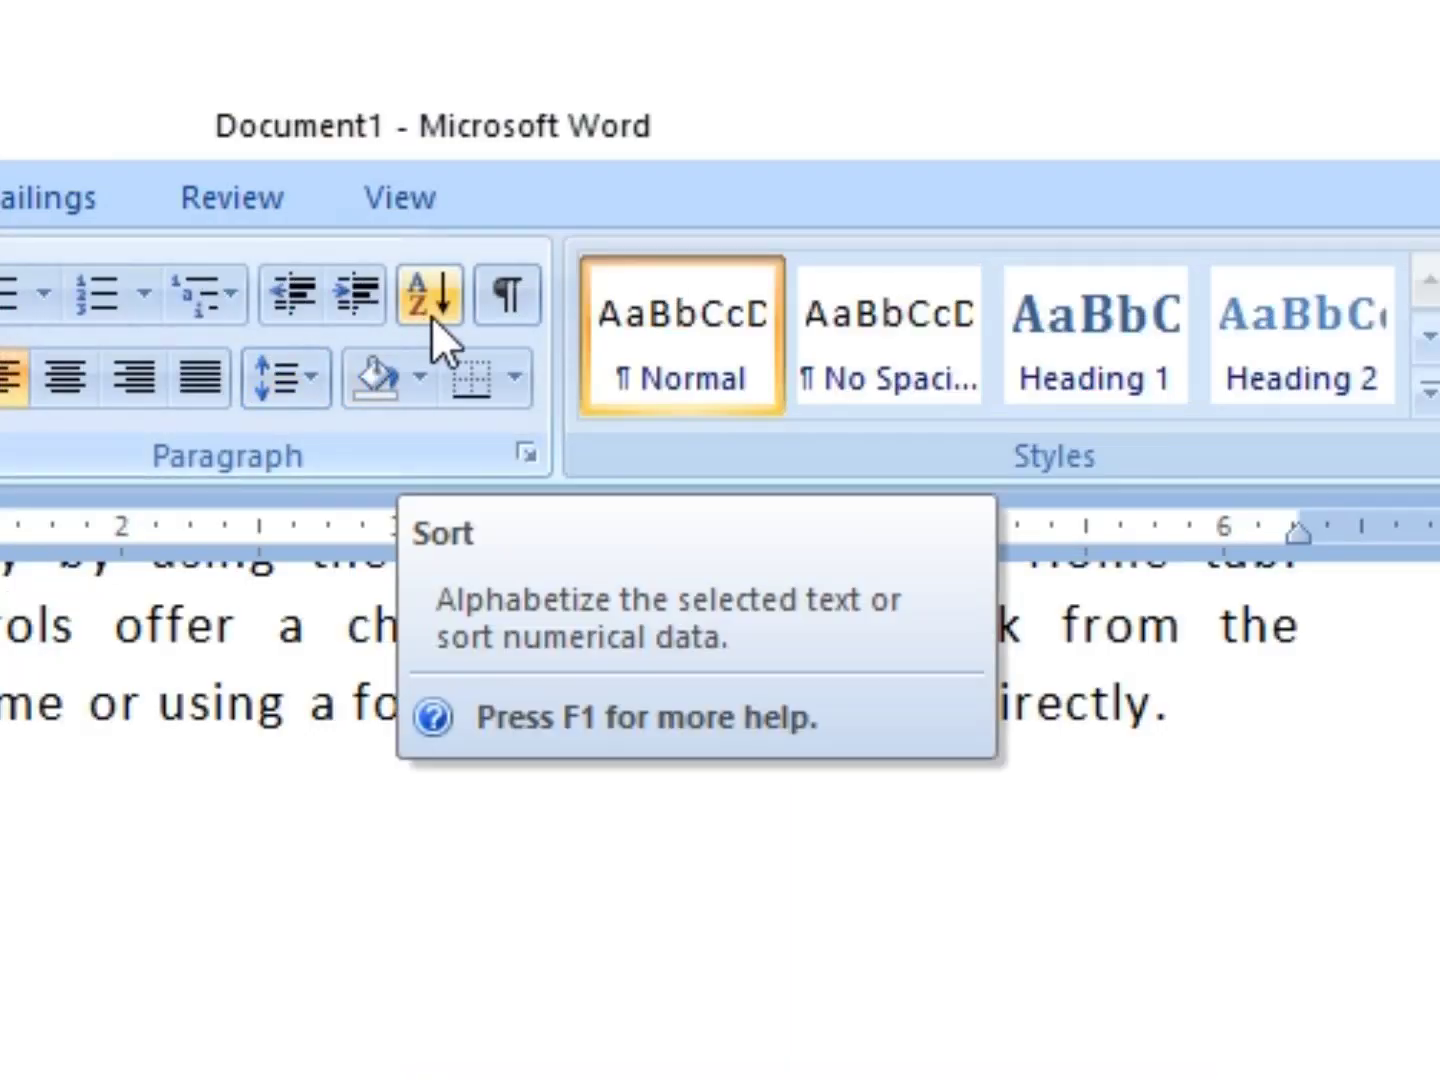
{"action": "left_click", "coordinate": [432, 314]}
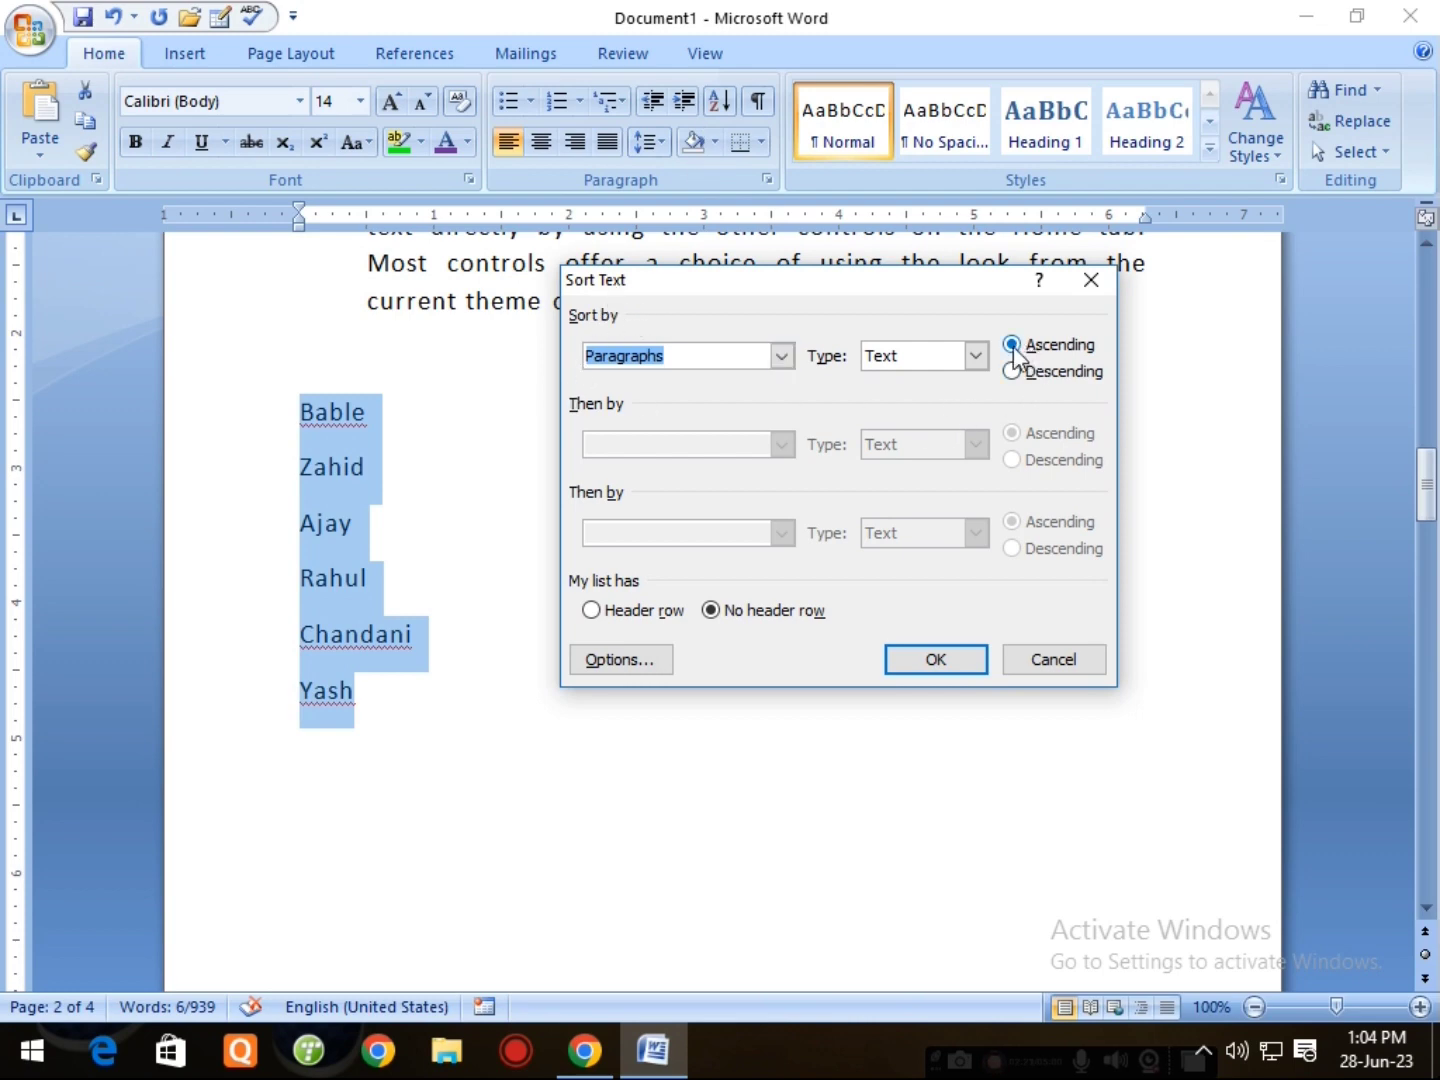
{"action": "left_click", "coordinate": [1057, 348]}
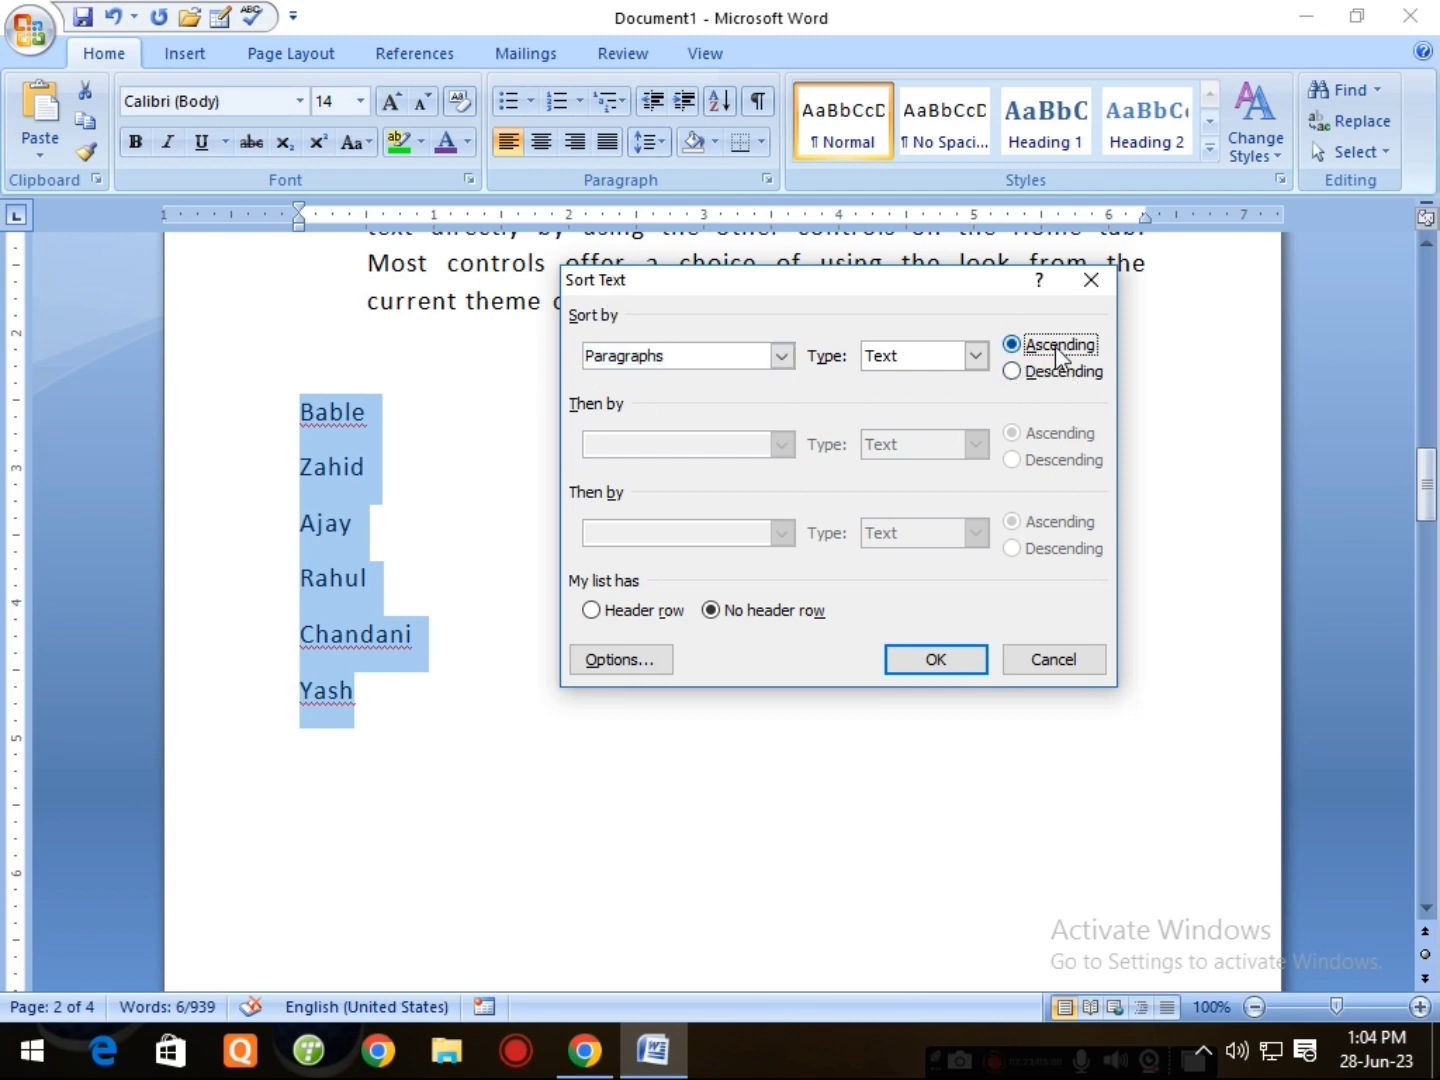
{"action": "left_click", "coordinate": [1045, 372]}
{"action": "left_click", "coordinate": [1049, 347]}
{"action": "left_click", "coordinate": [931, 662]}
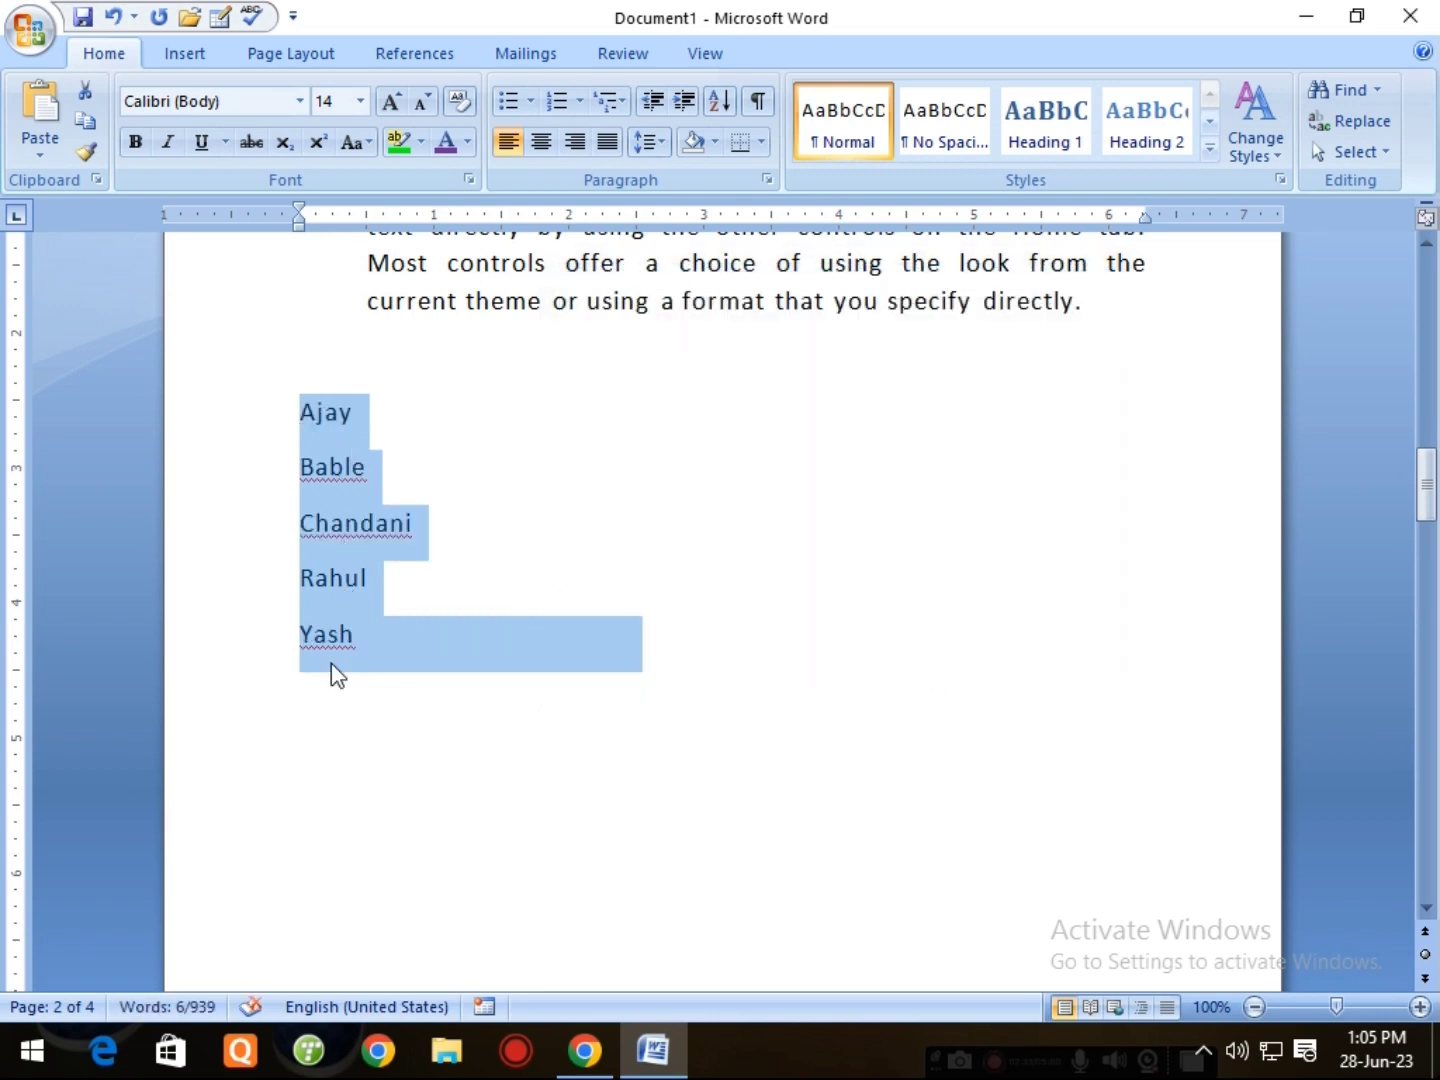
Re-sort the name lines in descending order.
{"action": "left_click", "coordinate": [723, 103]}
{"action": "left_click", "coordinate": [1013, 372]}
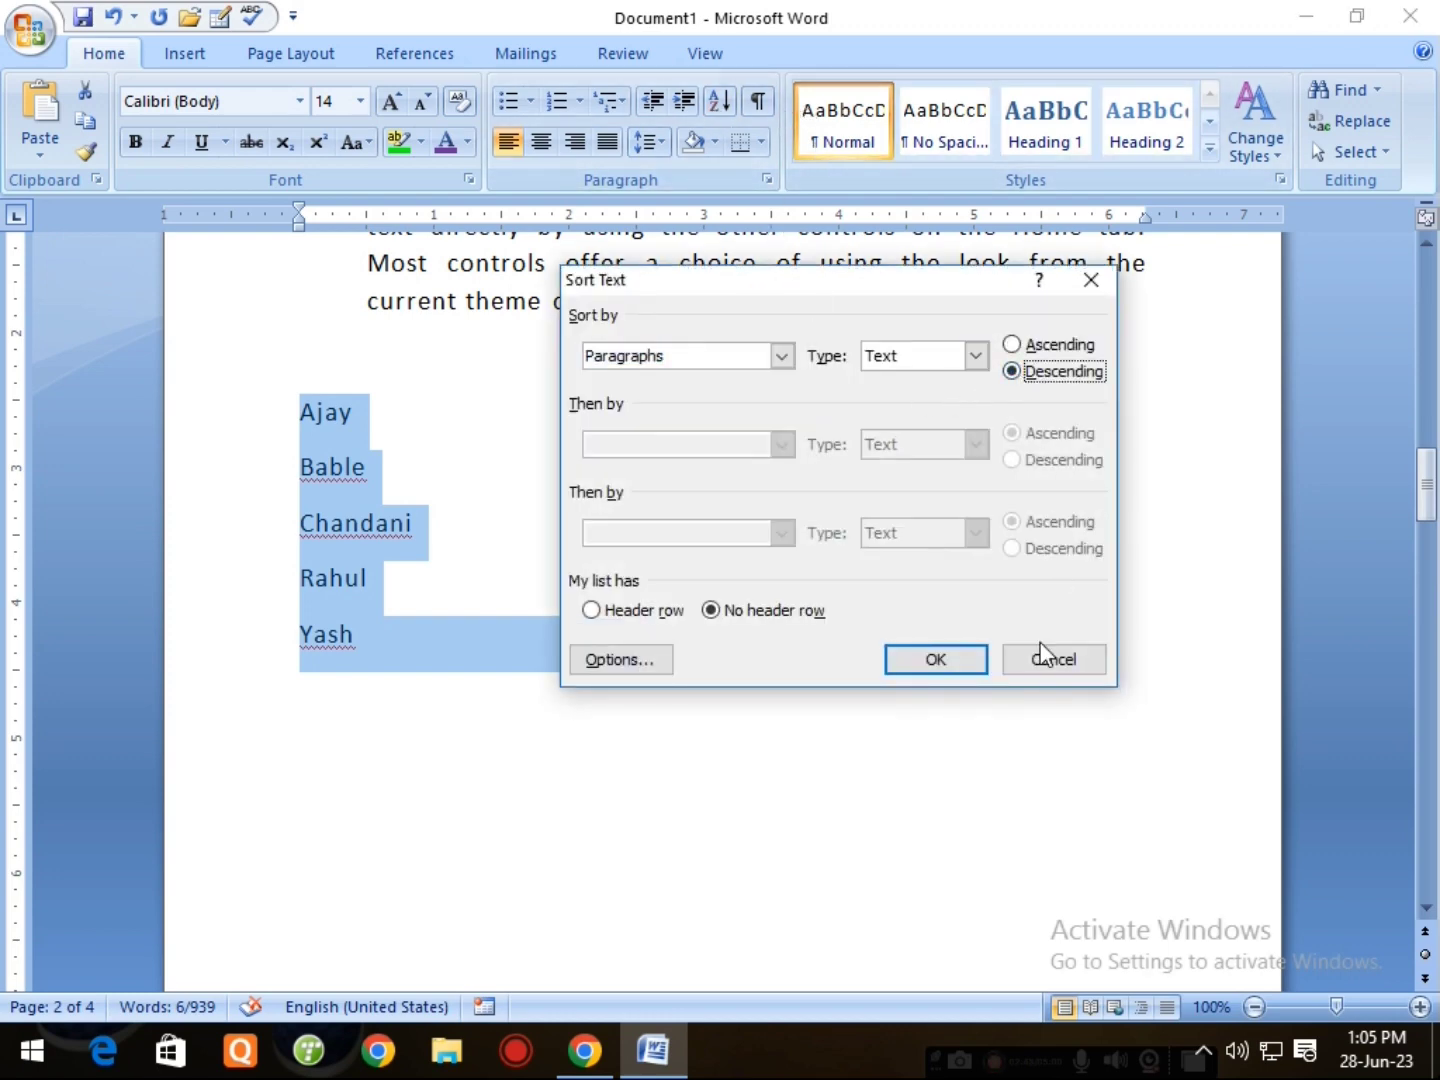
{"action": "left_click", "coordinate": [949, 668]}
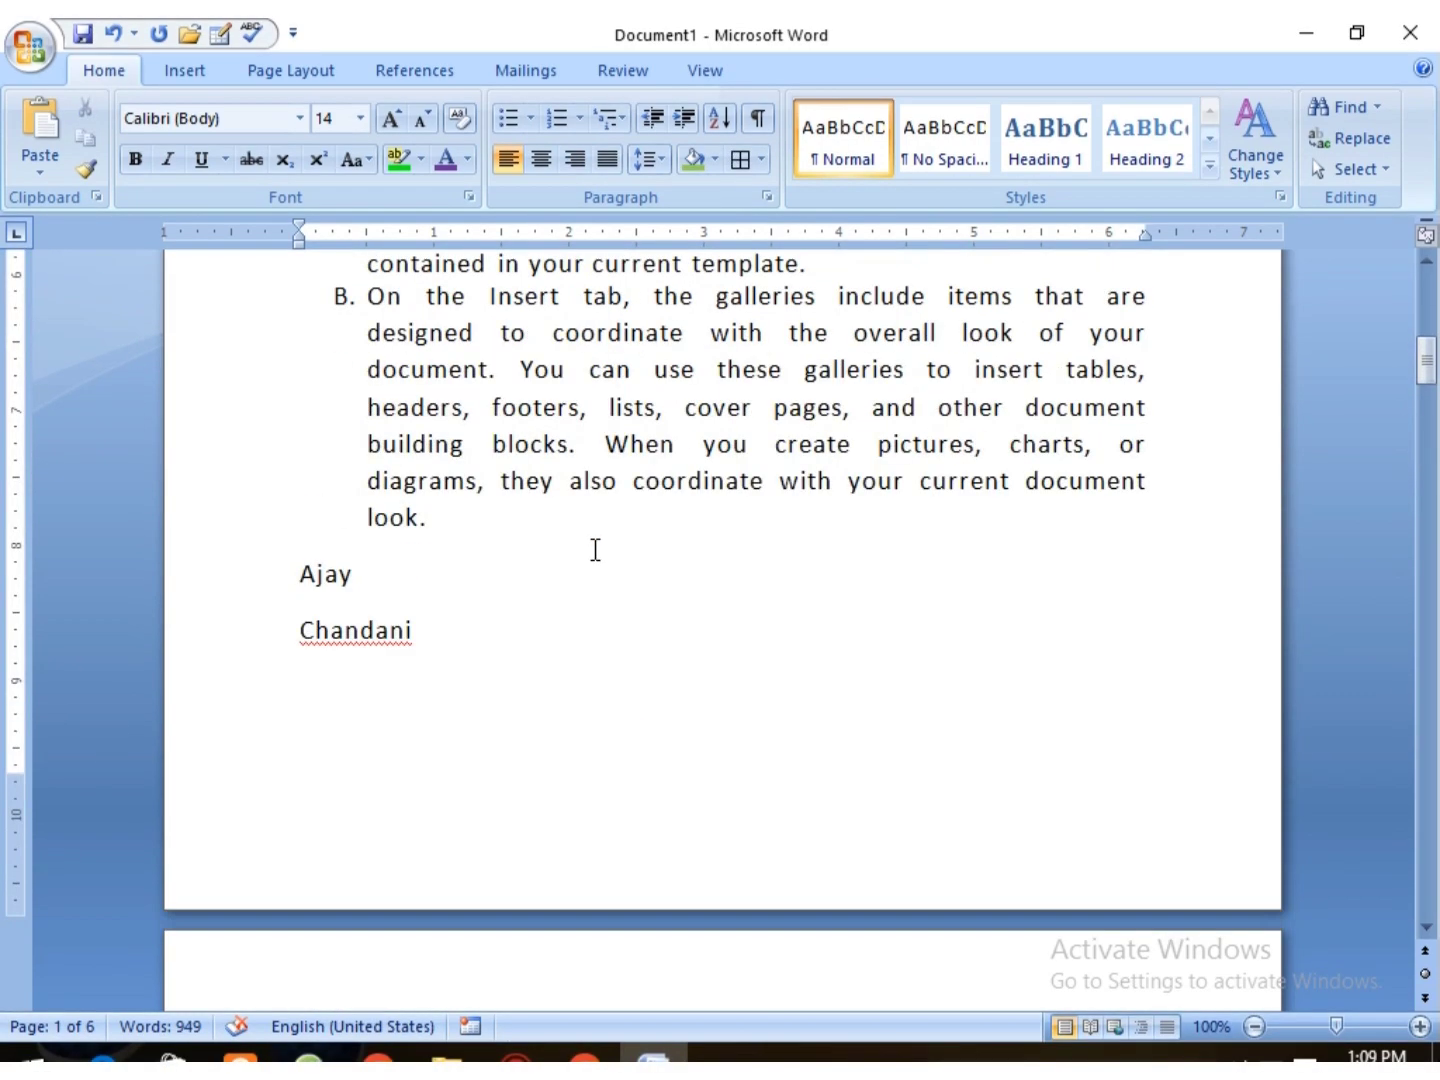
Insert a tab before 'When' in item B, then toggle formatting marks off.
{"action": "left_click", "coordinate": [582, 441]}
{"action": "key", "text": "Tab"}
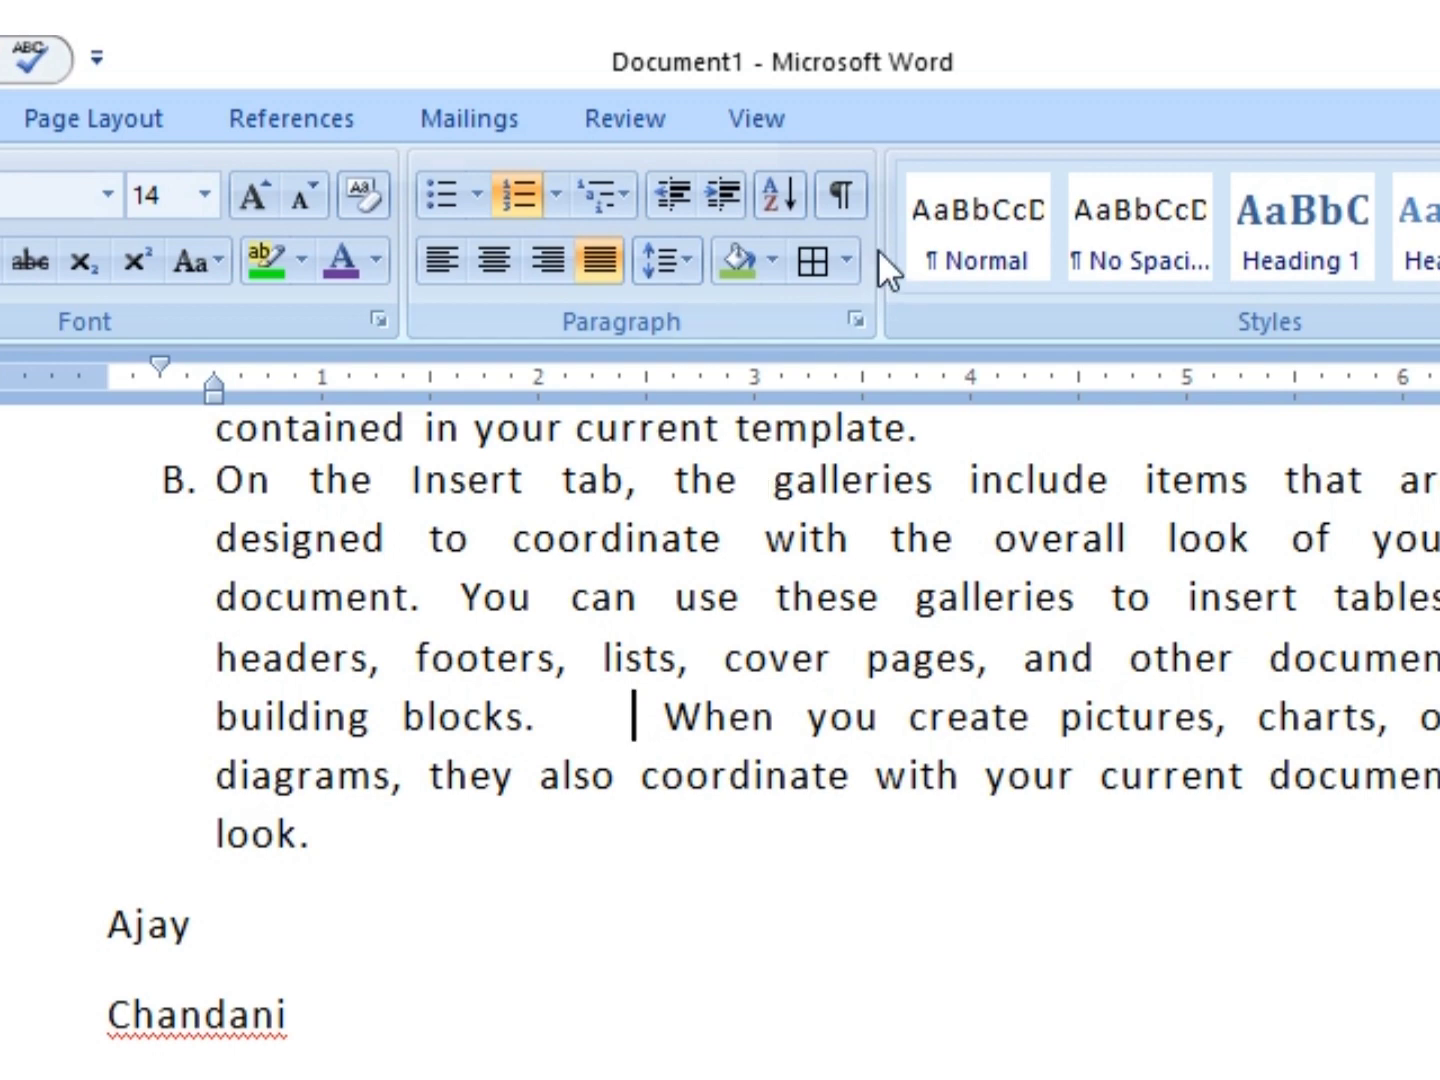
{"action": "left_click", "coordinate": [842, 197]}
{"action": "left_click", "coordinate": [841, 196]}
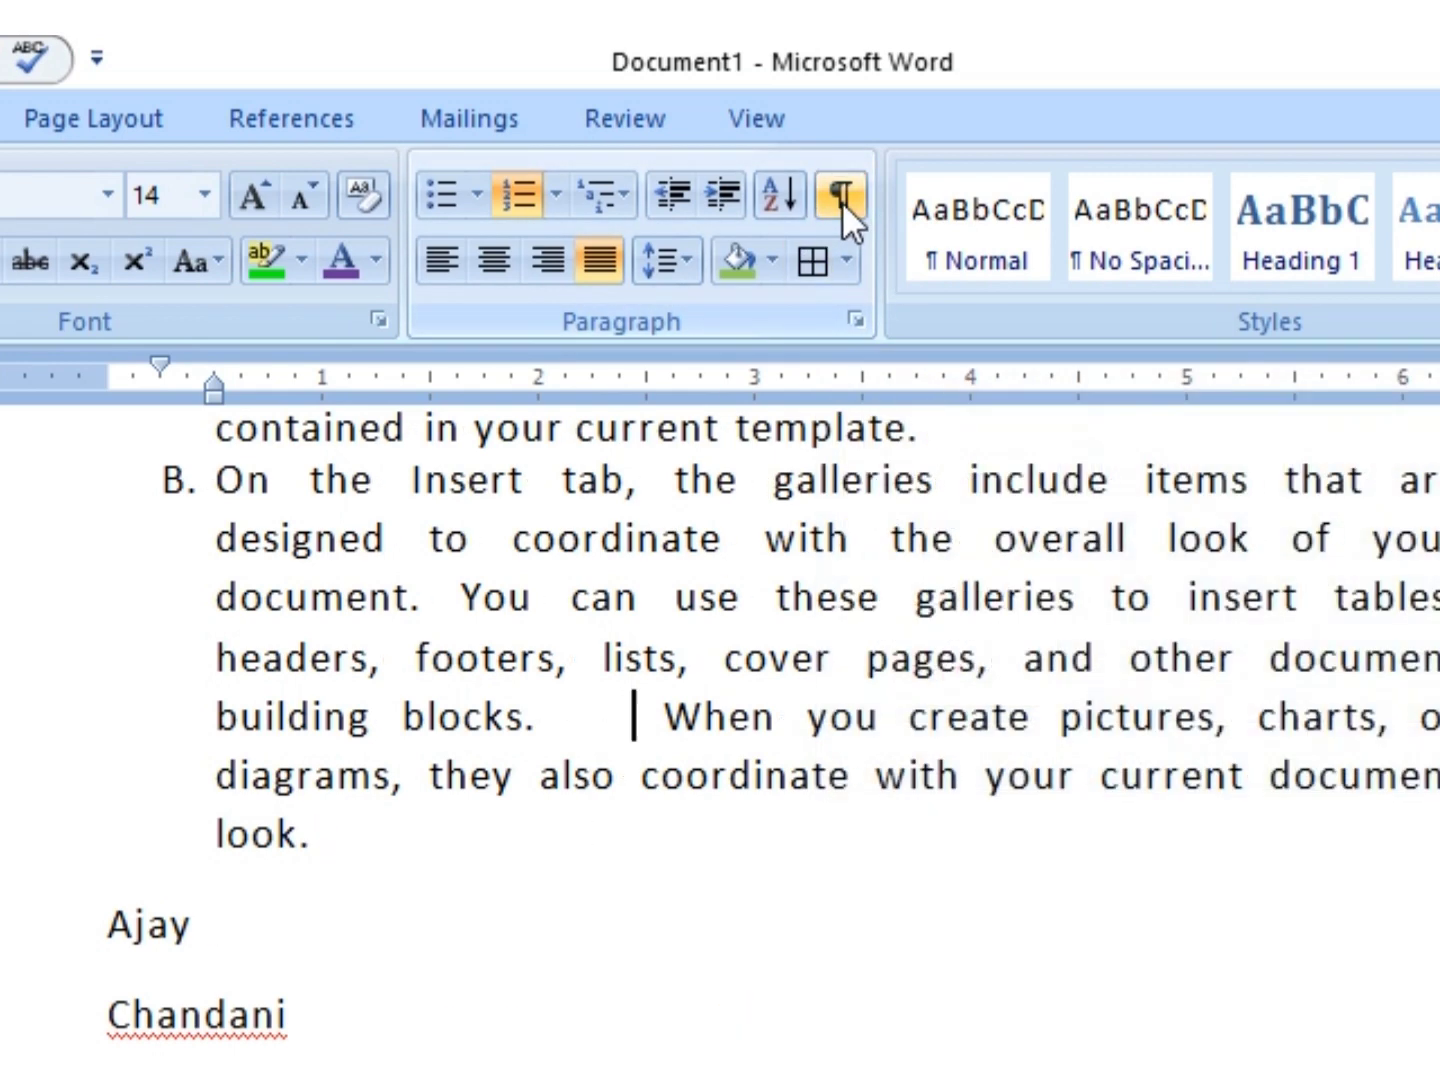
{"action": "left_click", "coordinate": [841, 197]}
{"action": "left_click", "coordinate": [842, 197]}
{"action": "left_click", "coordinate": [841, 197]}
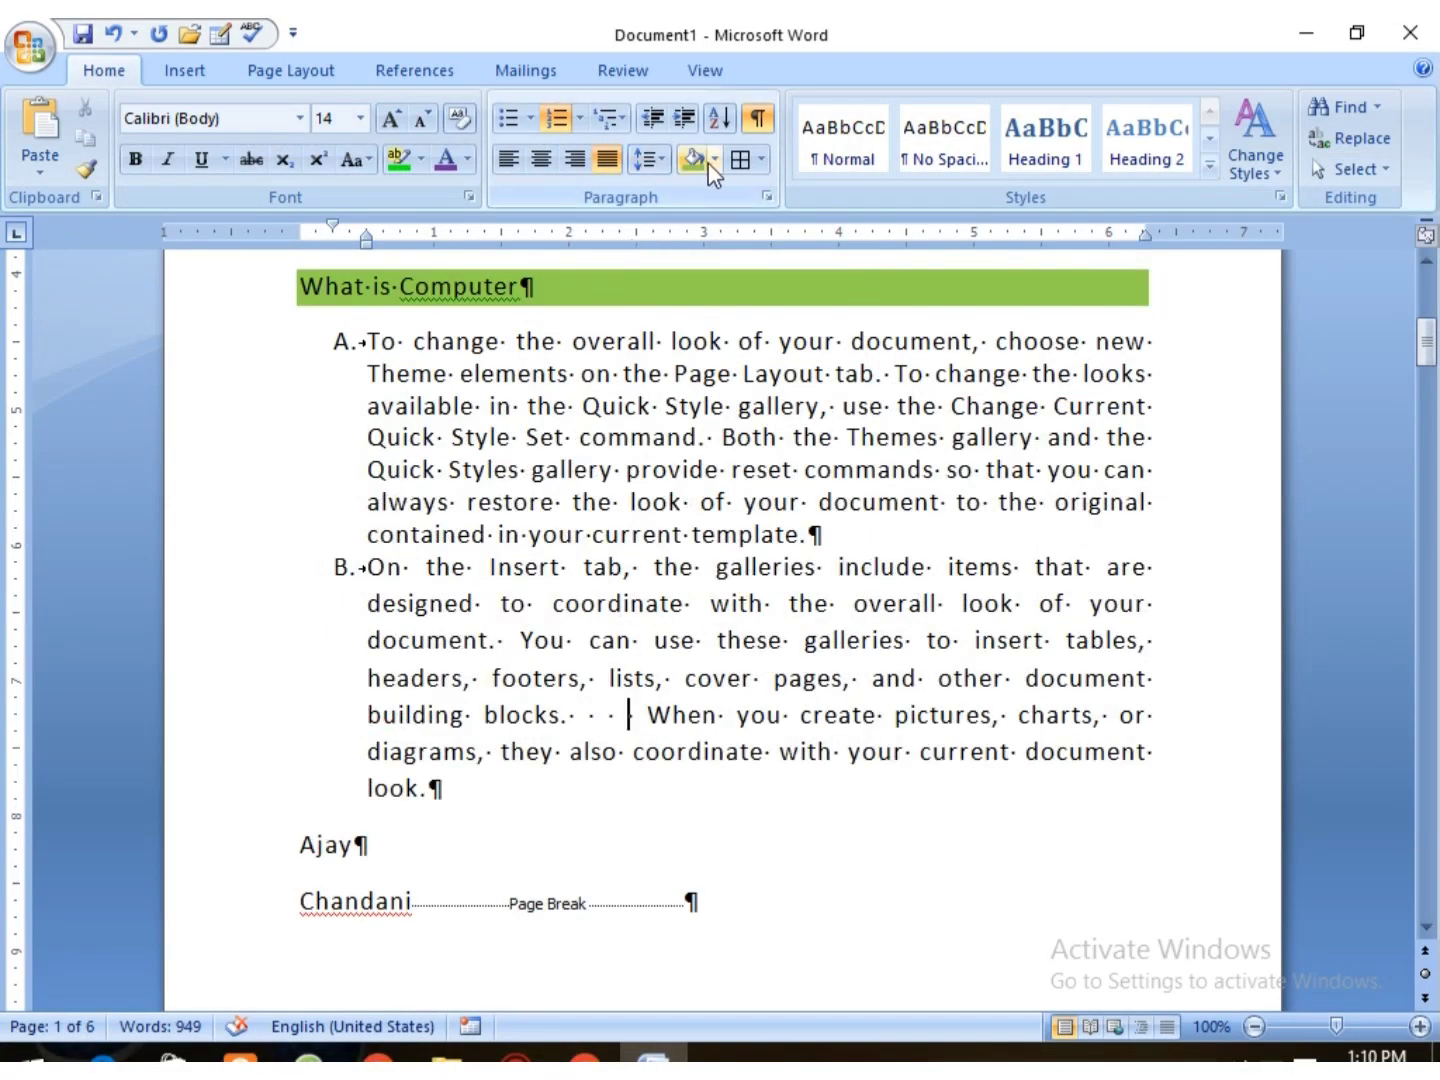
{"action": "left_click", "coordinate": [525, 288]}
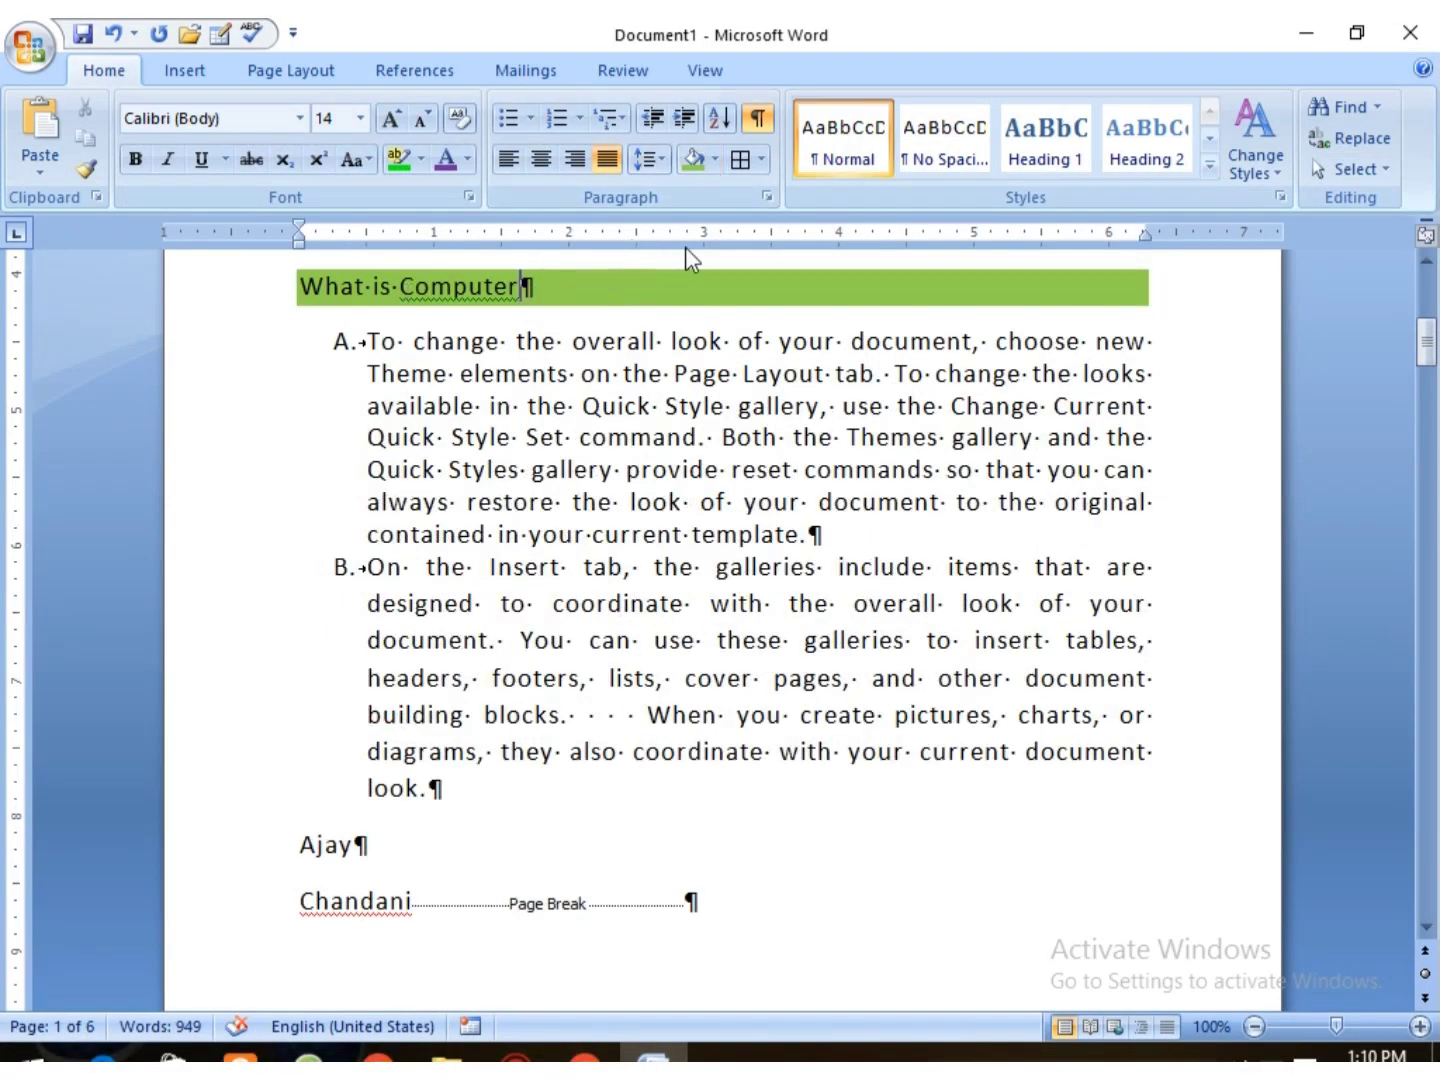
{"action": "left_click", "coordinate": [759, 120]}
Open and dismiss the Shading palette, keeping the heading's green shading.
{"action": "left_click", "coordinate": [717, 158]}
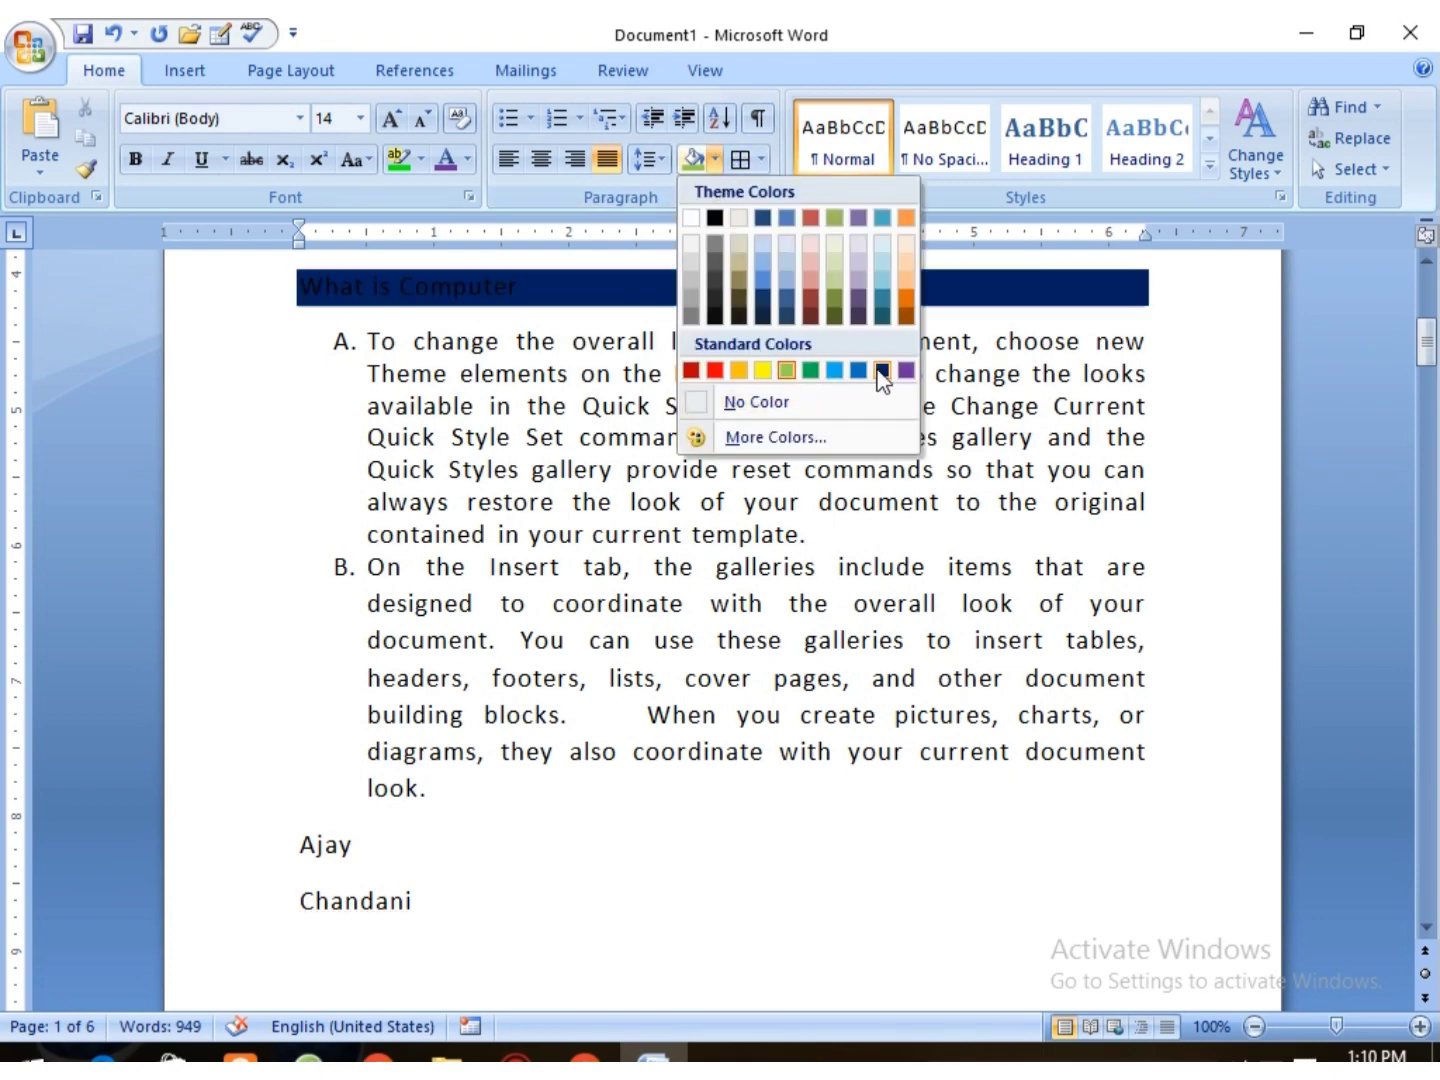
{"action": "left_click", "coordinate": [985, 300]}
{"action": "scroll", "coordinate": [600, 450], "scroll_direction": "up", "scroll_amount": 2}
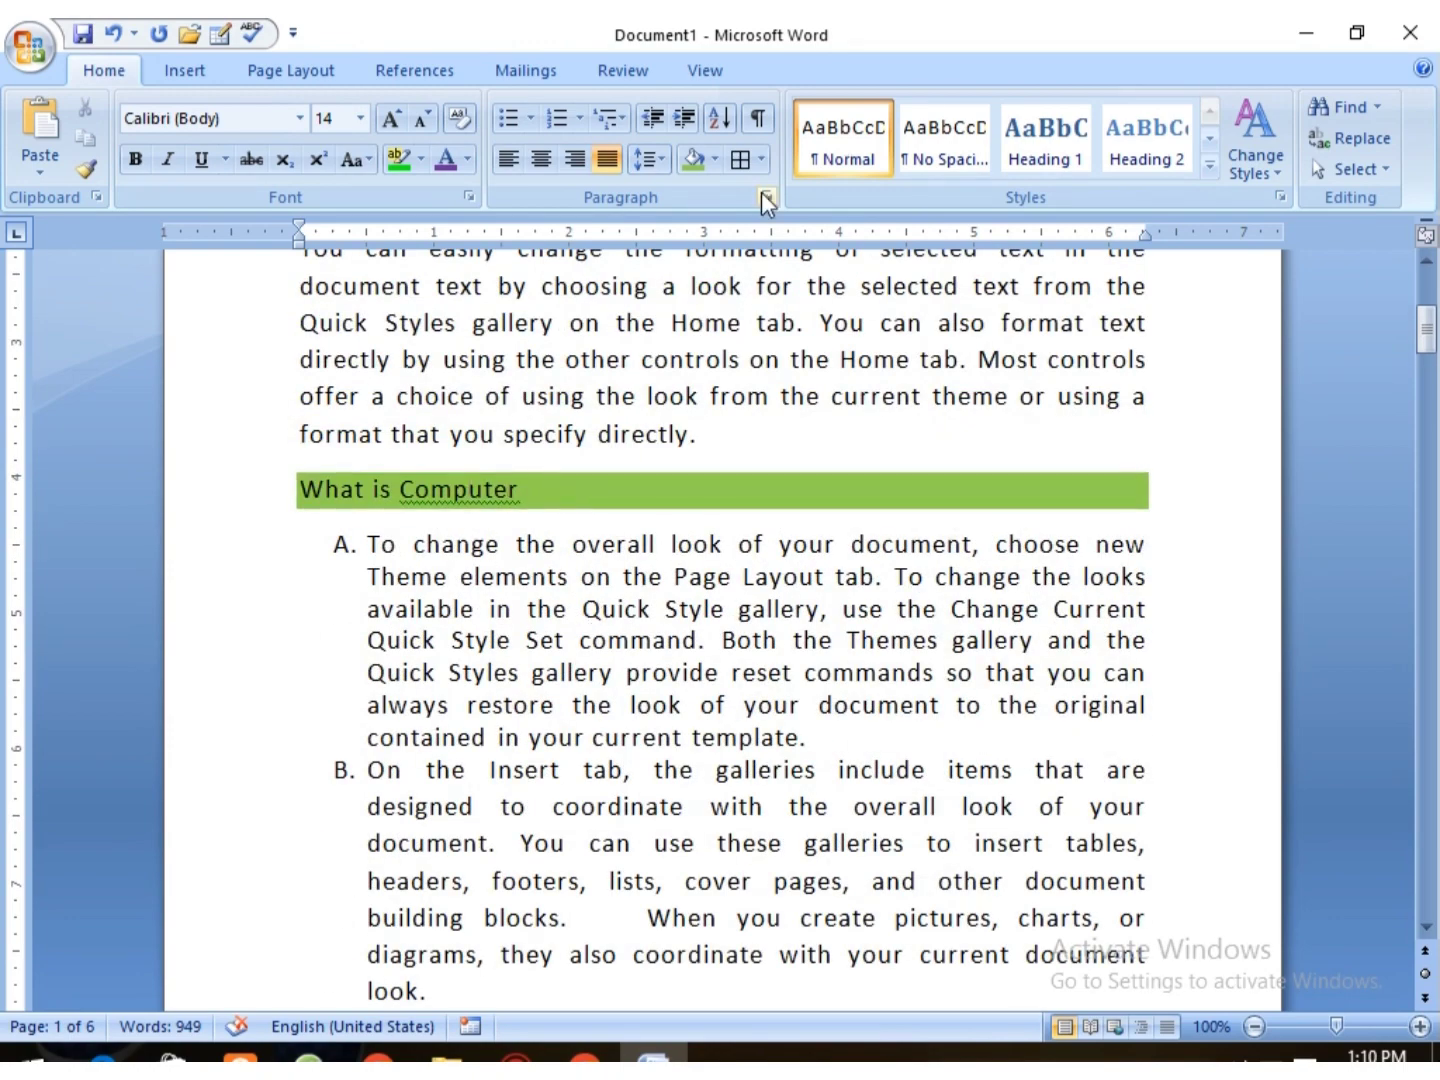
Apply All Borders to the name lines and list items through item D.
{"action": "left_click", "coordinate": [759, 636]}
{"action": "scroll", "coordinate": [360, 604], "scroll_direction": "down", "scroll_amount": 3}
{"action": "scroll", "coordinate": [662, 612], "scroll_direction": "down", "scroll_amount": 4}
{"action": "scroll", "coordinate": [663, 613], "scroll_direction": "down", "scroll_amount": 3}
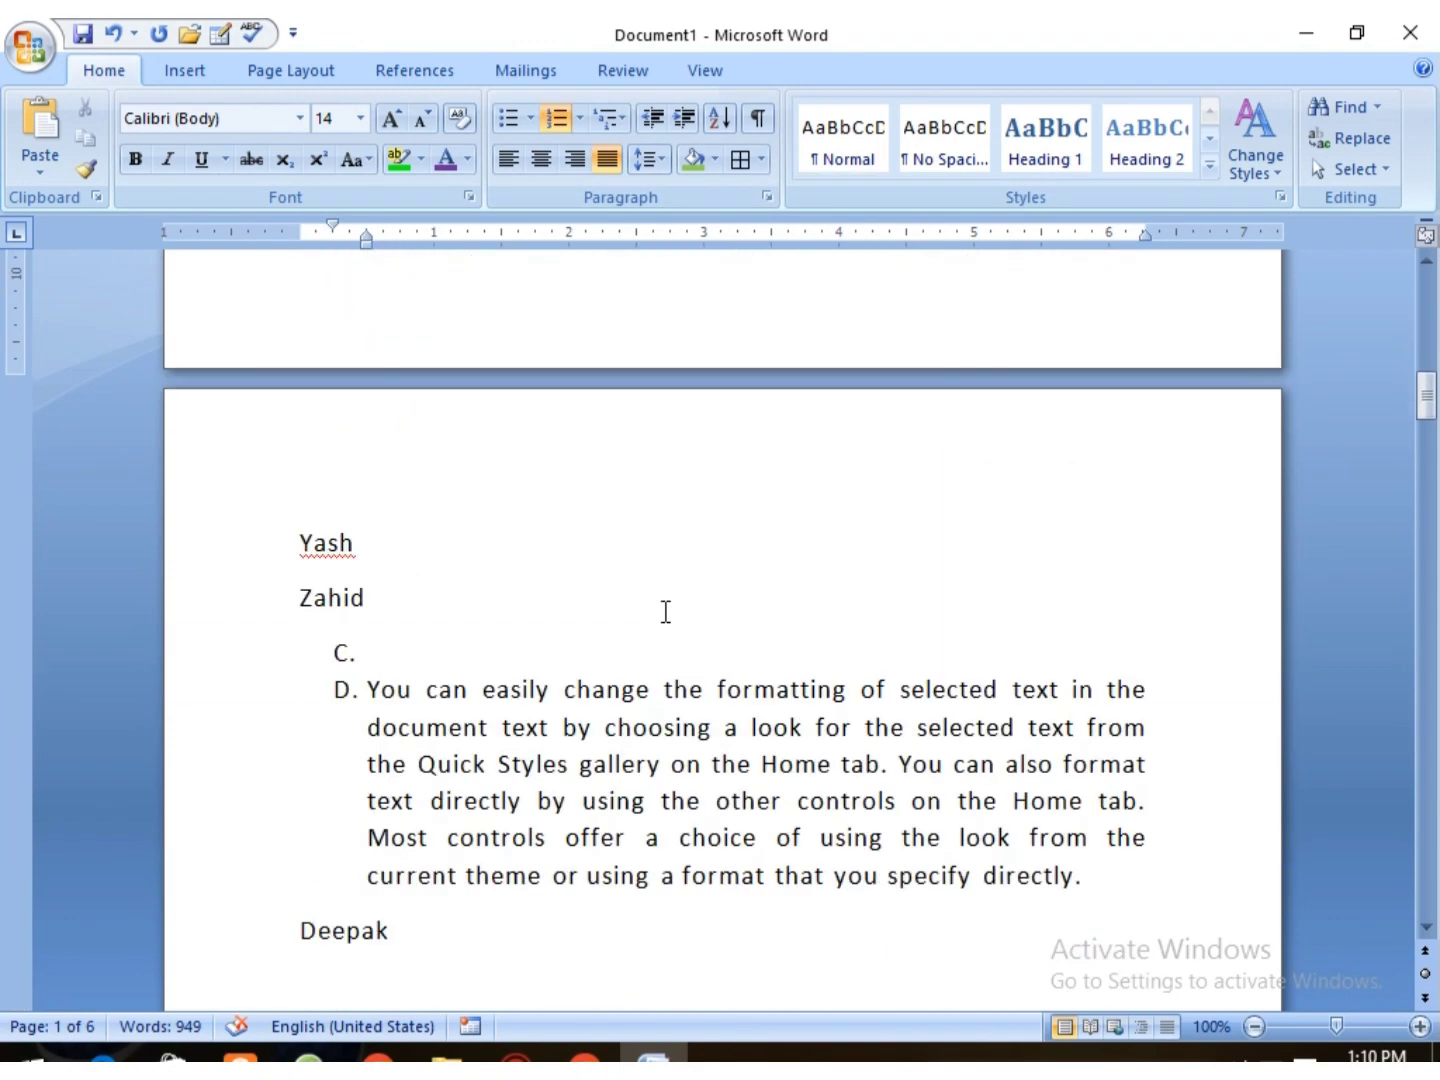
{"action": "scroll", "coordinate": [662, 612], "scroll_direction": "down", "scroll_amount": 6}
{"action": "scroll", "coordinate": [439, 555], "scroll_direction": "up", "scroll_amount": 3}
{"action": "scroll", "coordinate": [392, 376], "scroll_direction": "up", "scroll_amount": 3}
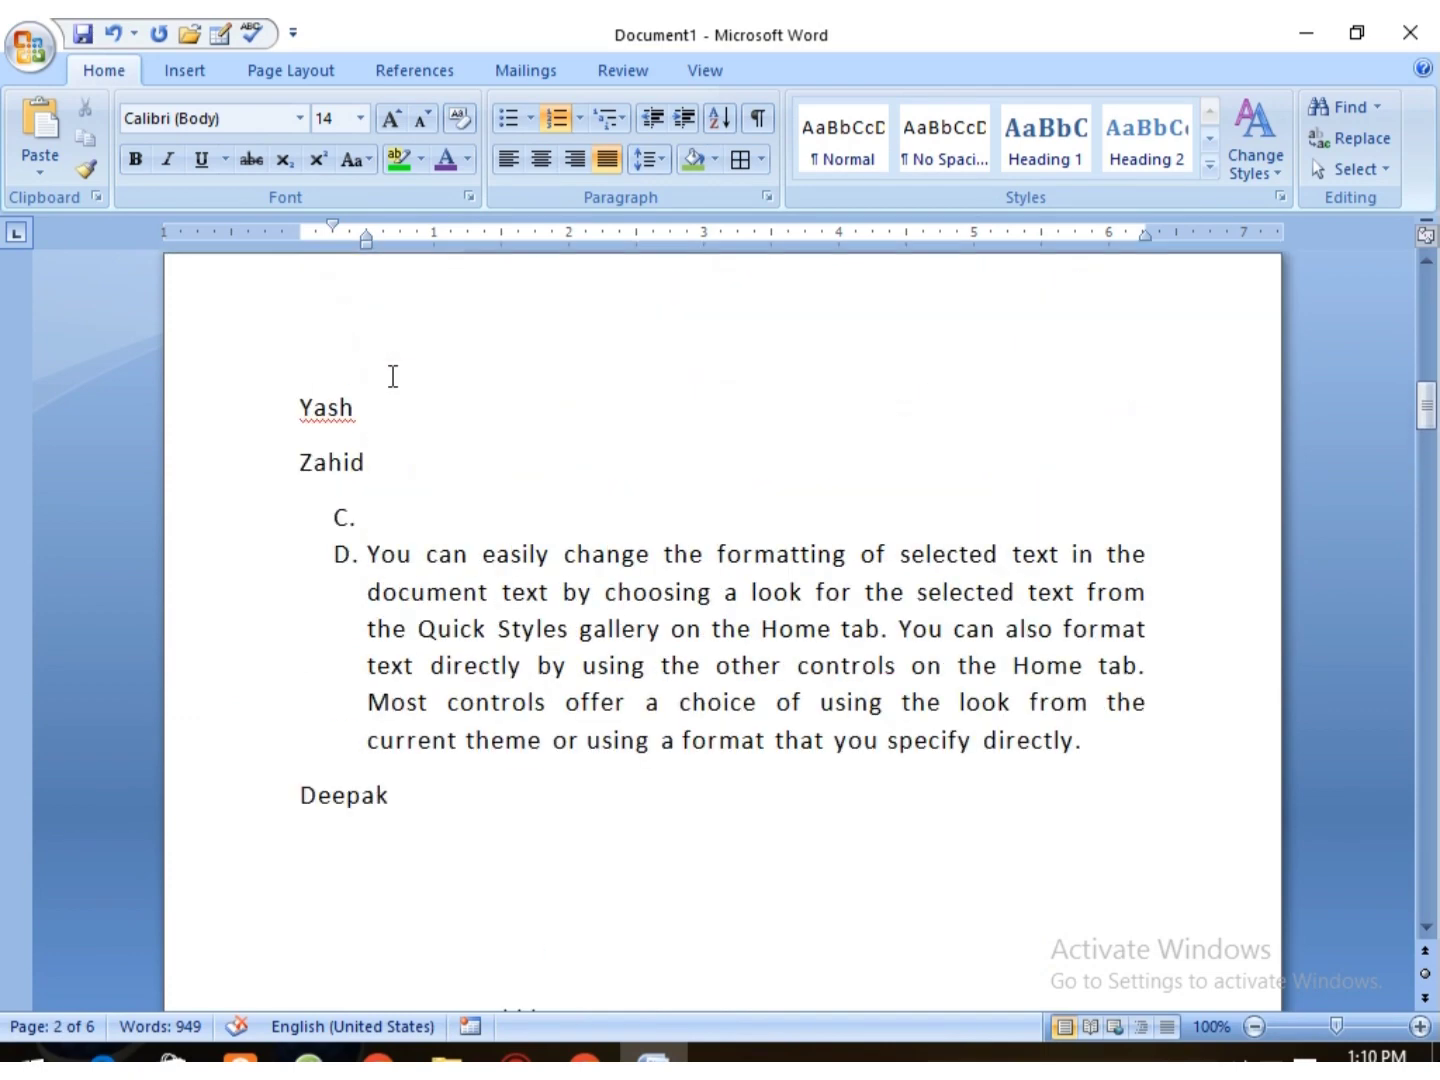
{"action": "mouse_move", "coordinate": [287, 401]}
{"action": "left_mouse_down"}
{"action": "mouse_move", "coordinate": [1130, 700]}
{"action": "mouse_move", "coordinate": [1176, 805]}
{"action": "left_mouse_up"}
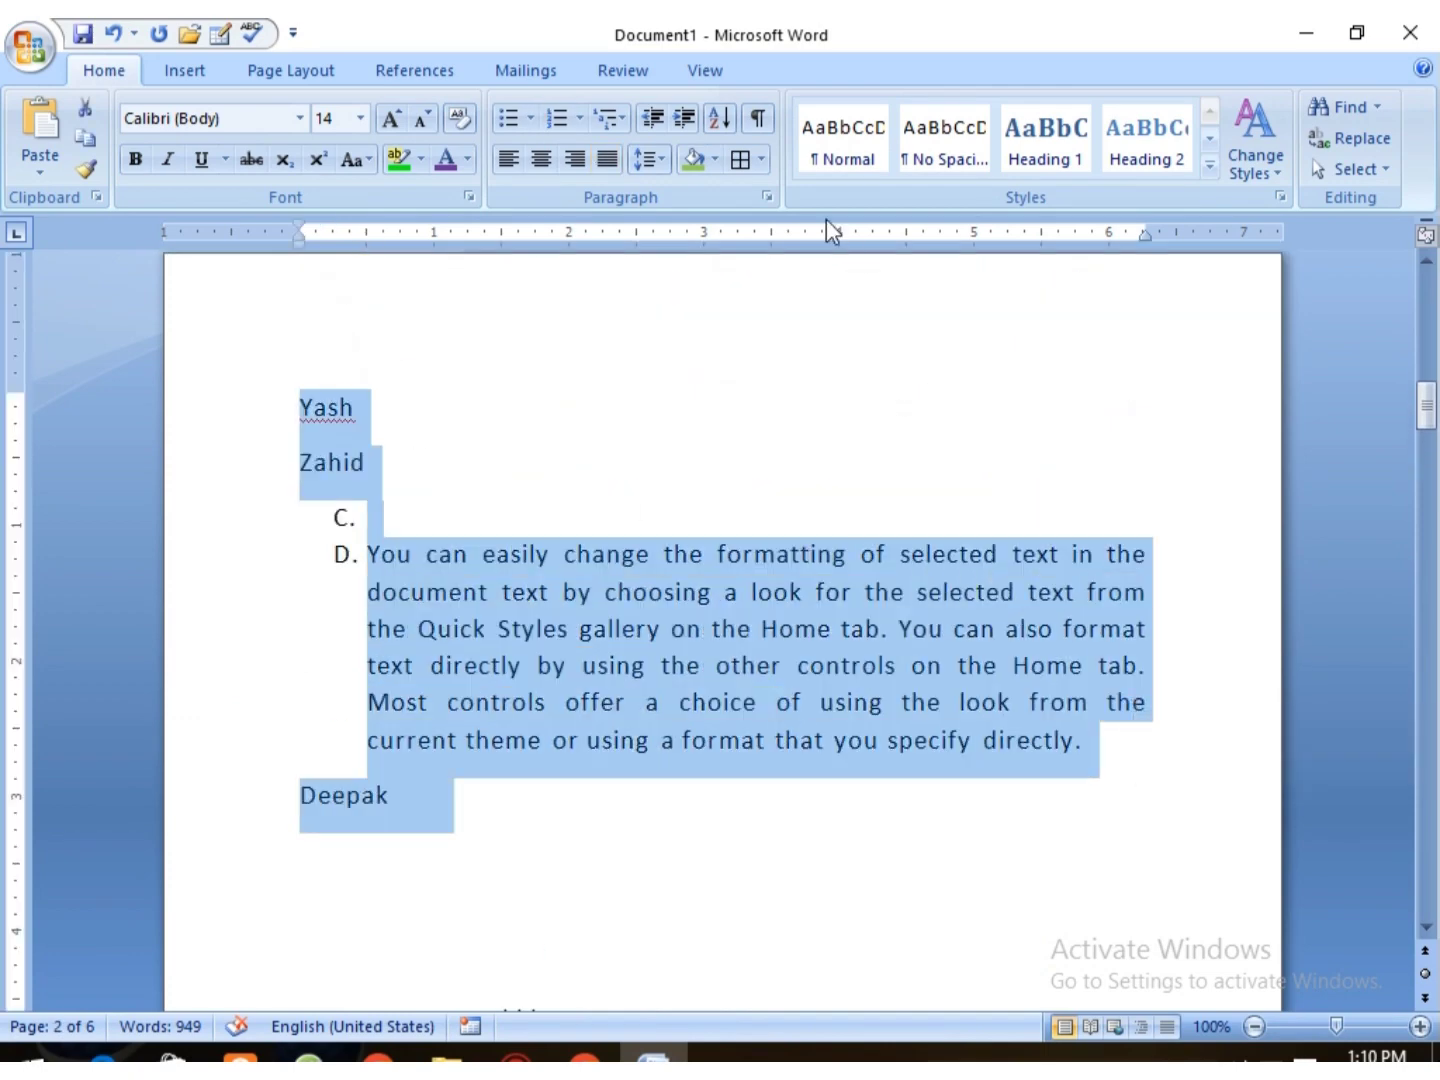
{"action": "left_click", "coordinate": [760, 157]}
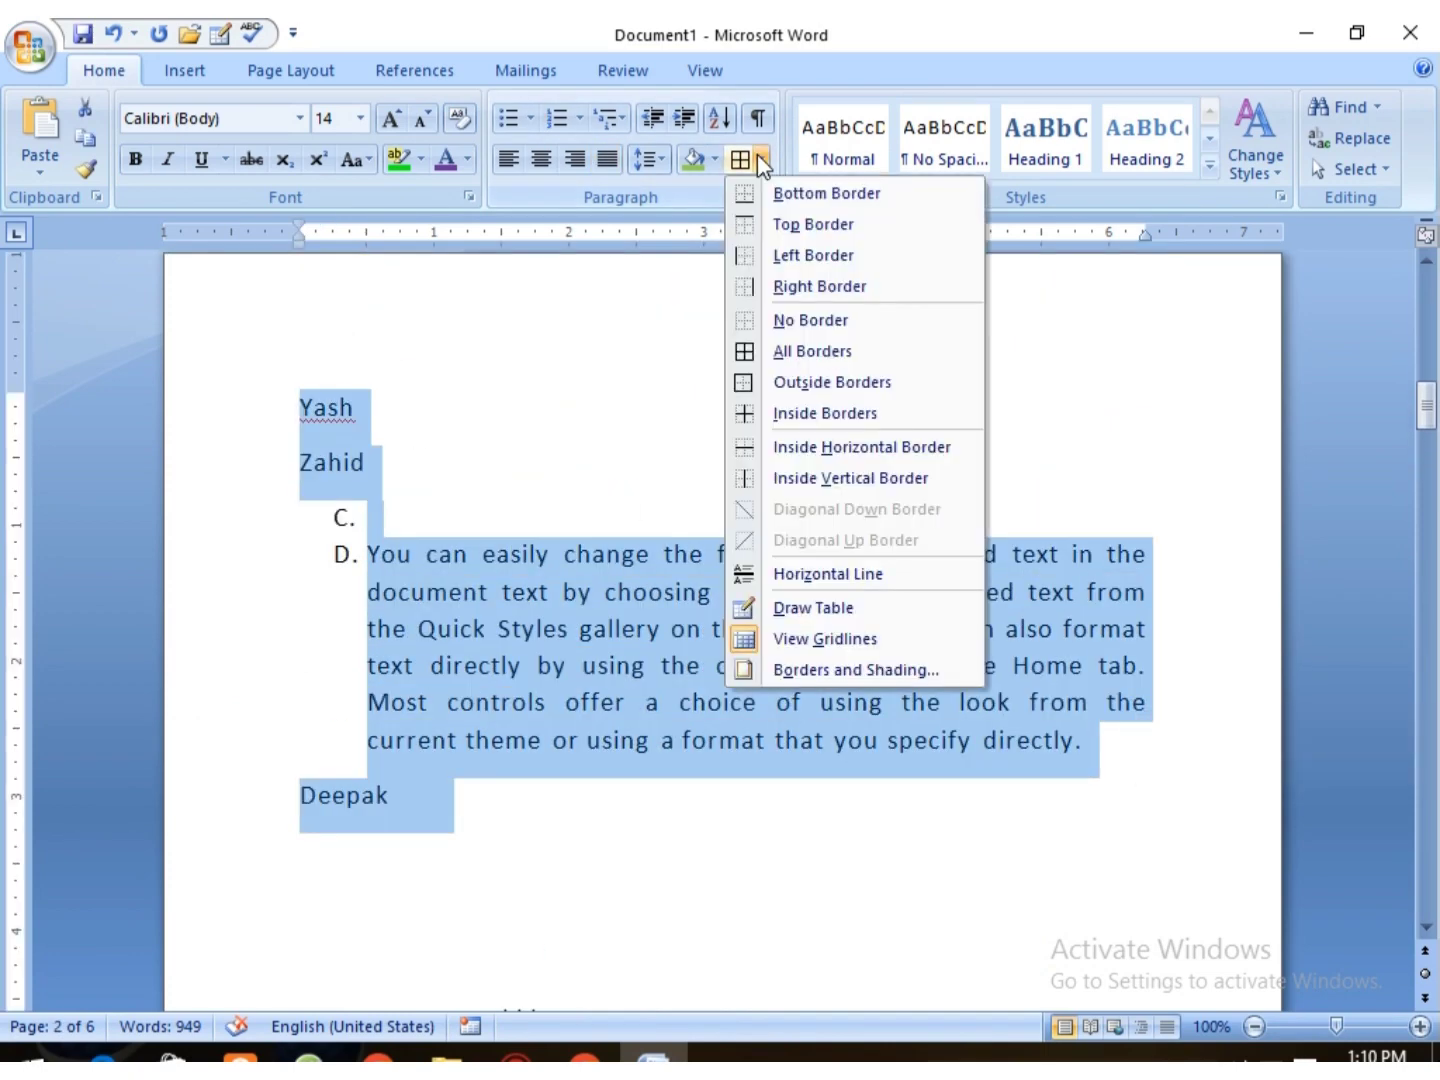
{"action": "left_click", "coordinate": [817, 352]}
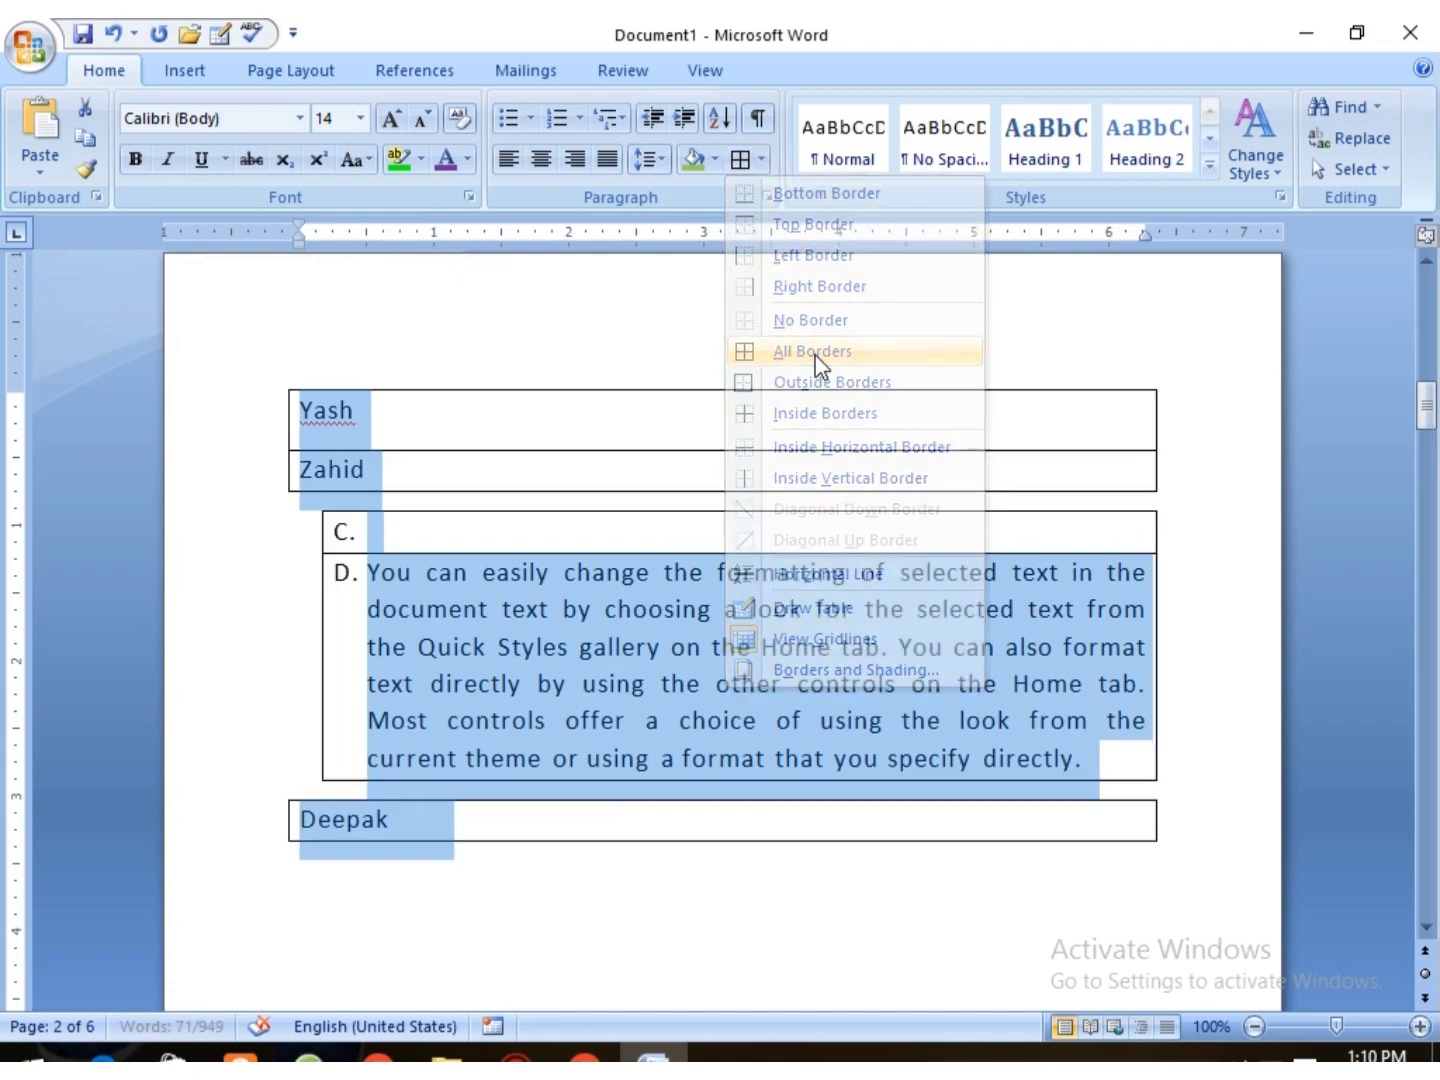